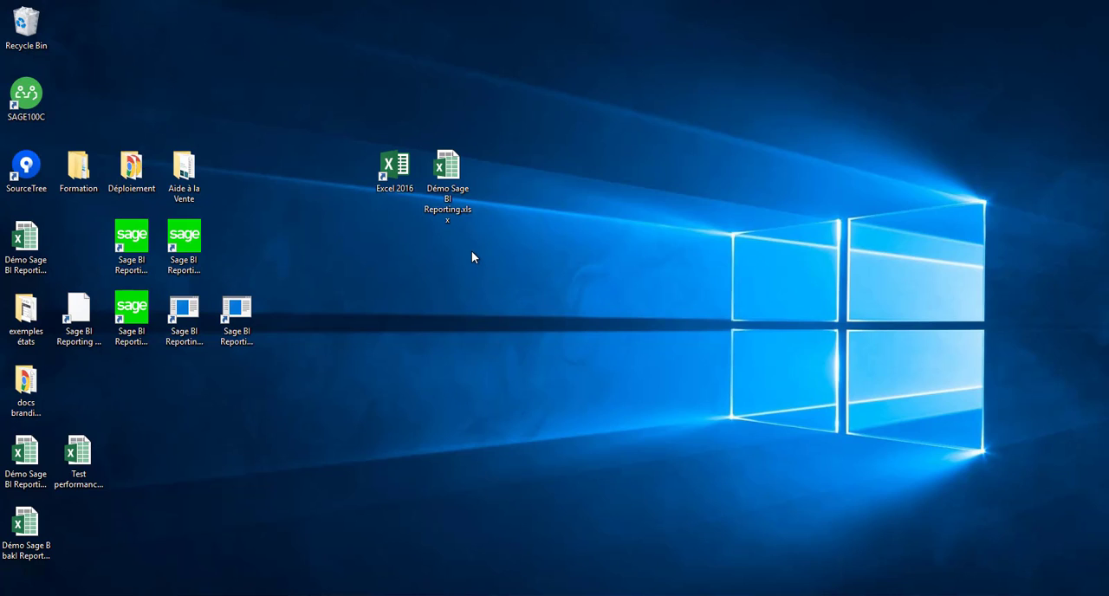
# Step: Open the workbook Démo Sage BI Reporting.xlsx and review its Balance Générale and Balance Budgétaire sheets
pyautogui.click(441, 167)
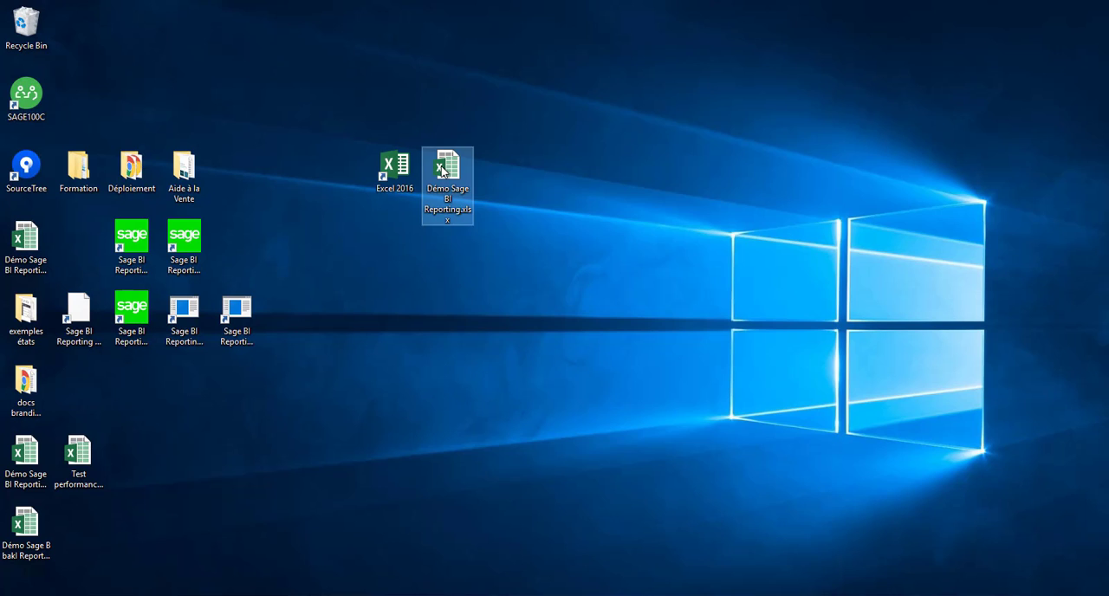
pyautogui.doubleClick(442, 169)
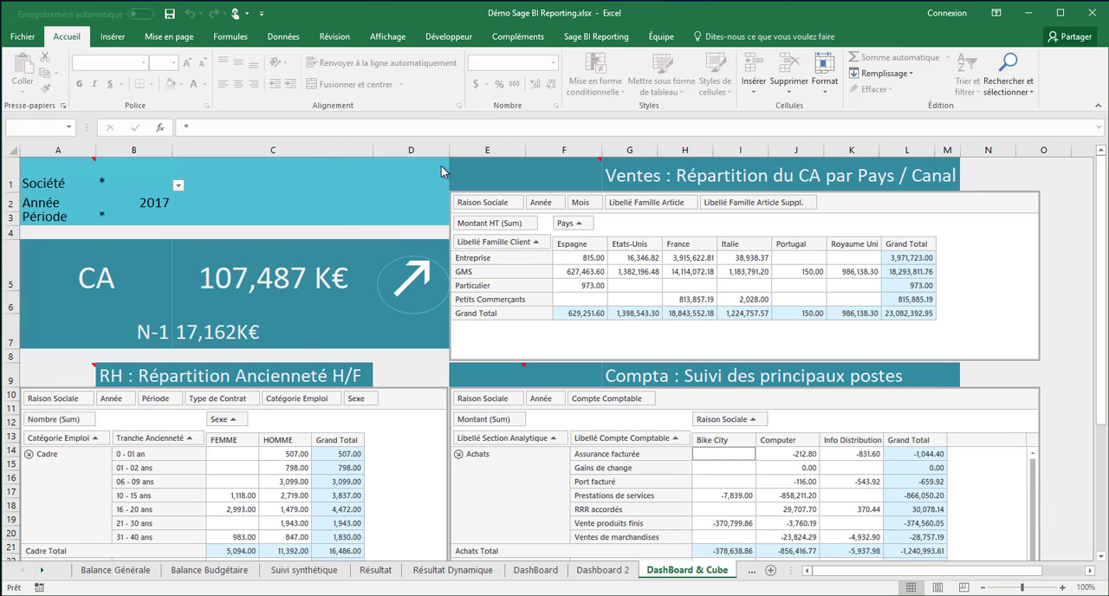
pyautogui.click(130, 572)
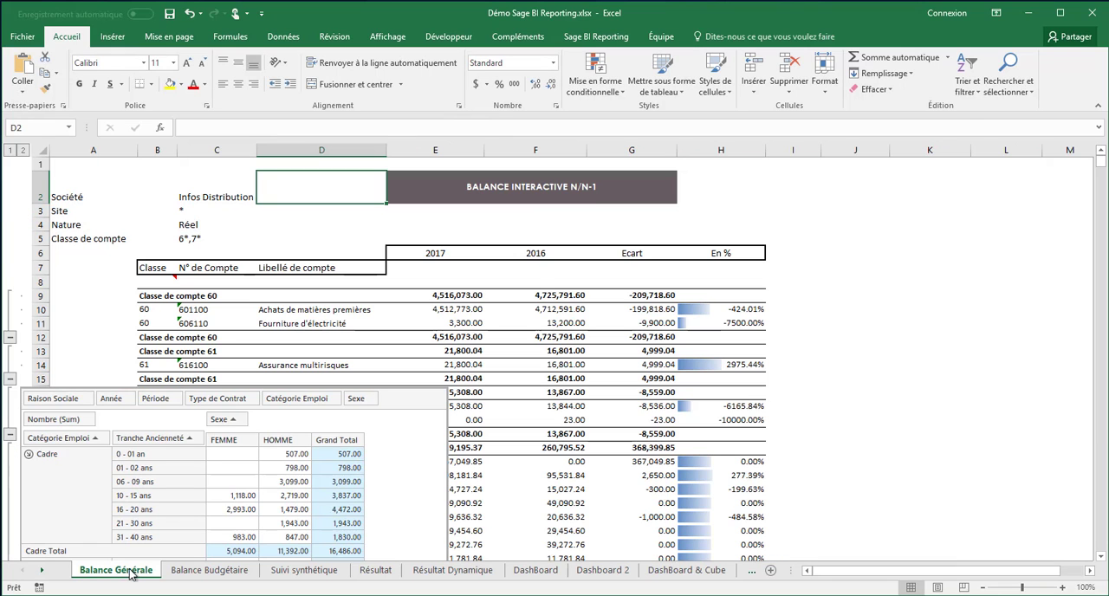
pyautogui.click(195, 572)
pyautogui.click(126, 571)
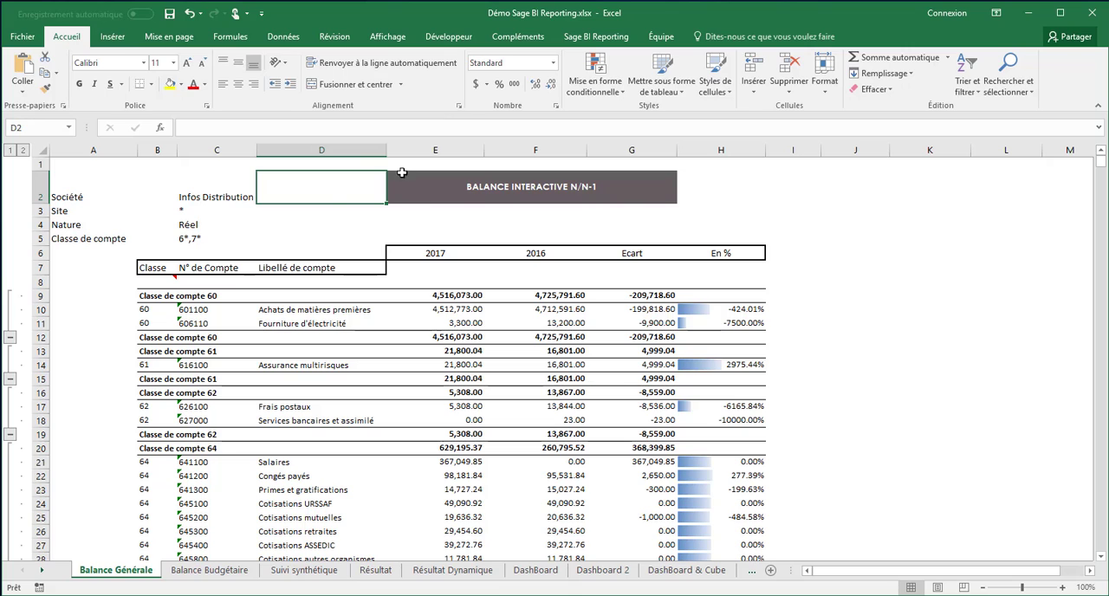
pyautogui.click(216, 571)
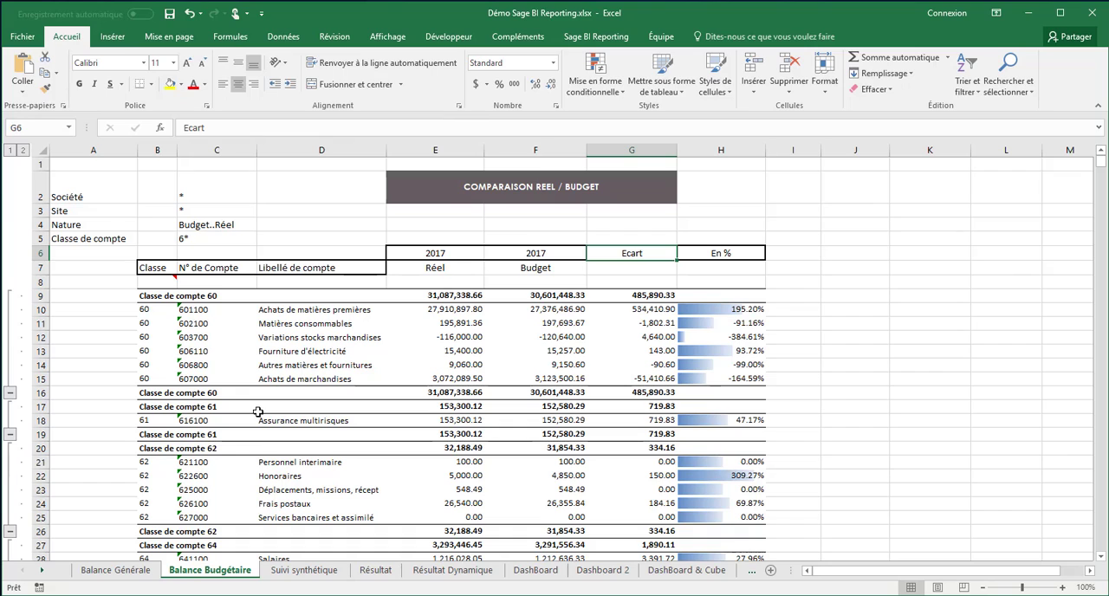
# Step: Review the Suivi synthétique sheet and the income statements on the Résultat and Résultat Dynamique sheets
pyautogui.click(304, 571)
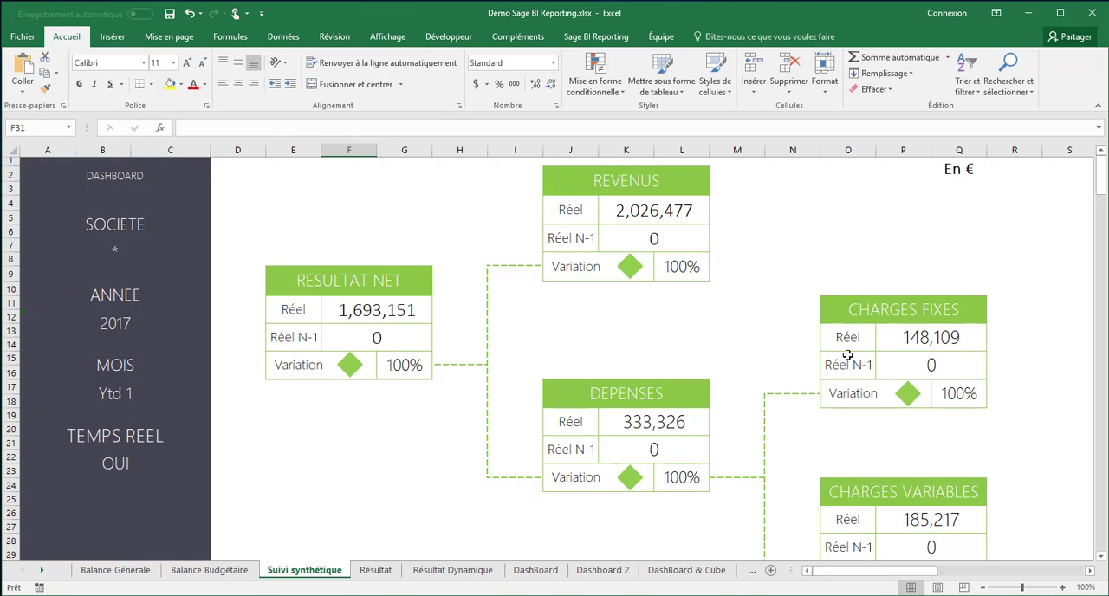
pyautogui.click(381, 573)
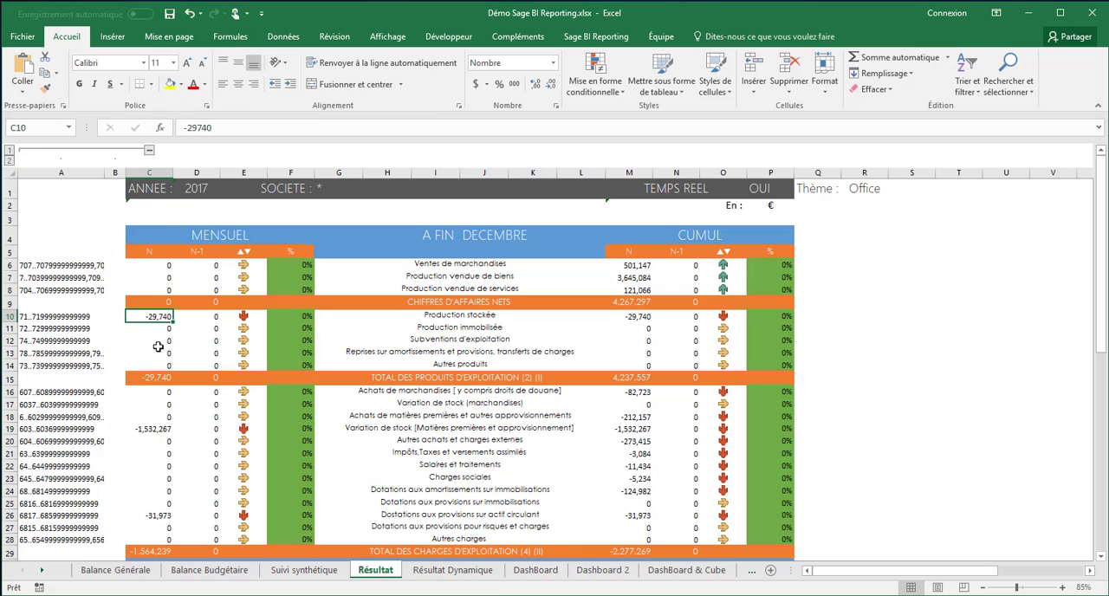
pyautogui.click(627, 268)
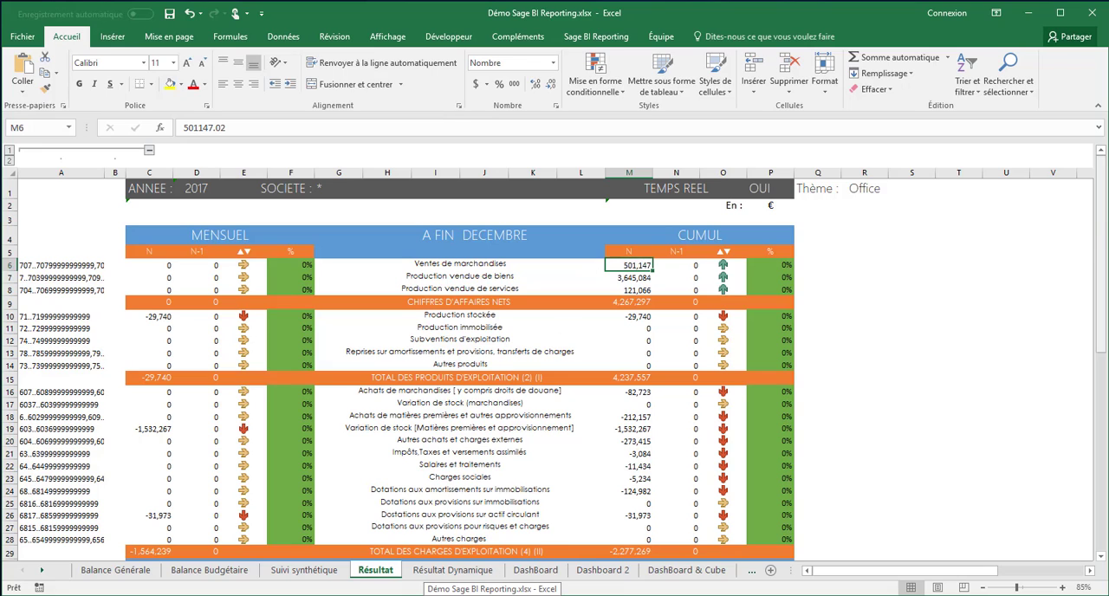
pyautogui.moveTo(1101, 243); pyautogui.dragTo(1105, 466)
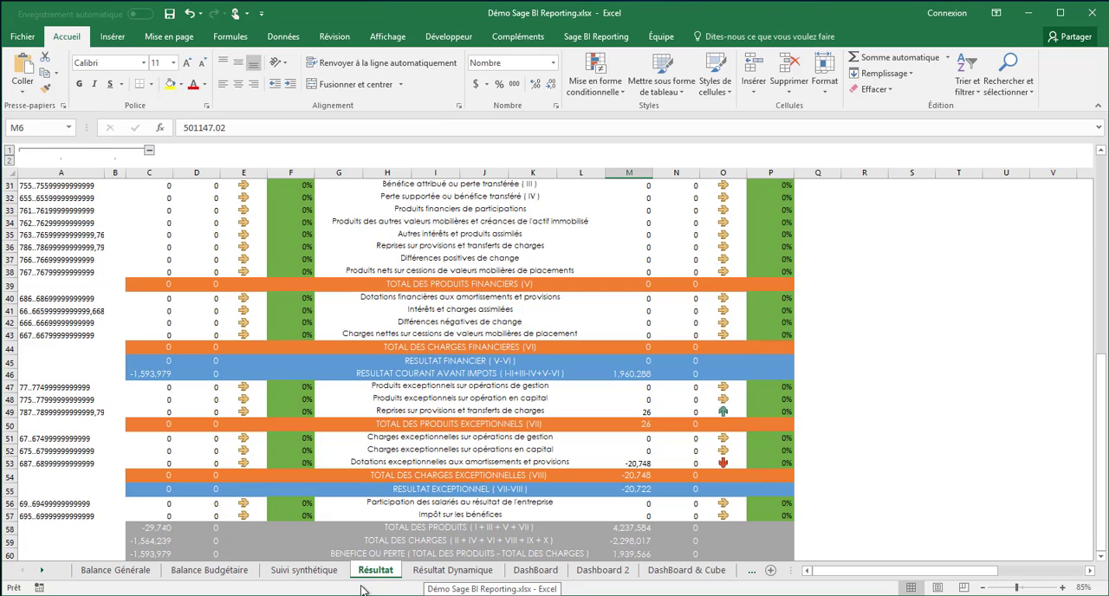
pyautogui.click(437, 572)
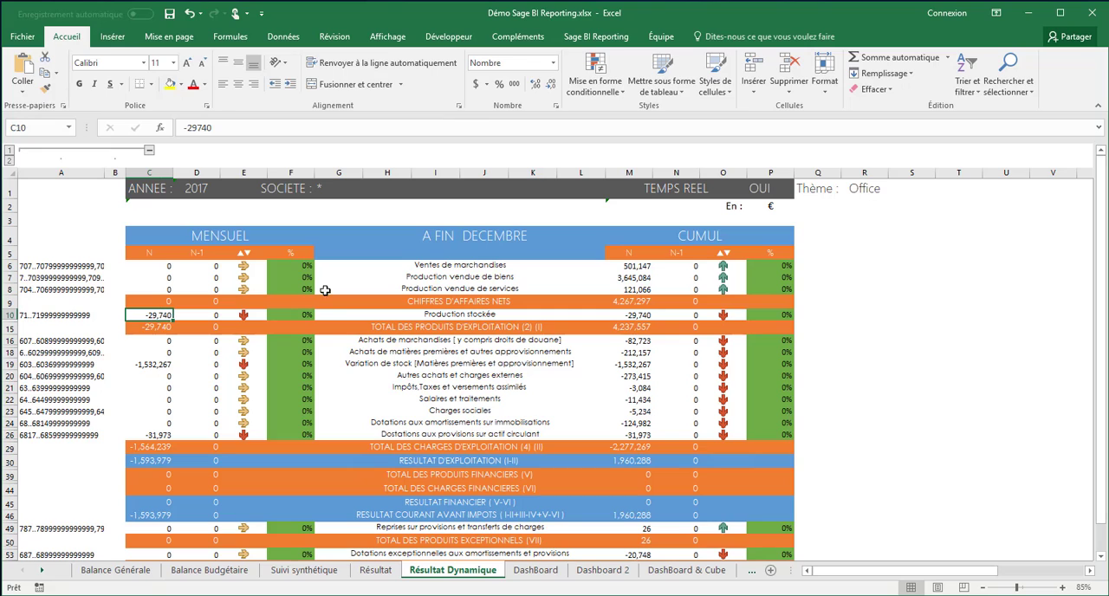
# Step: Review the key-figure tiles on the DashBoard and Dashboard 2 sheets
pyautogui.click(531, 571)
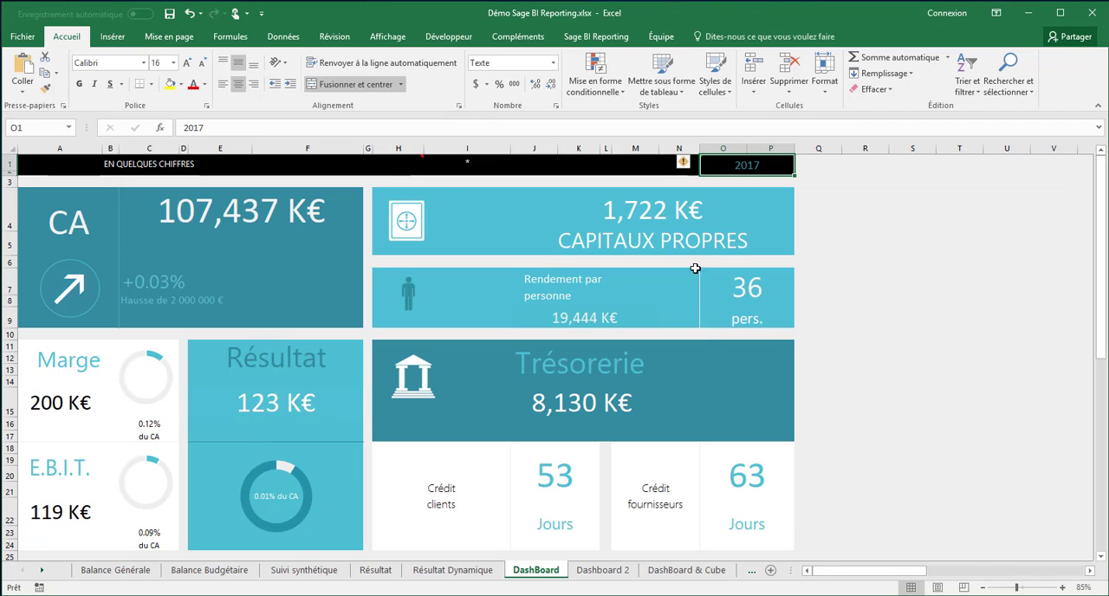
pyautogui.click(599, 572)
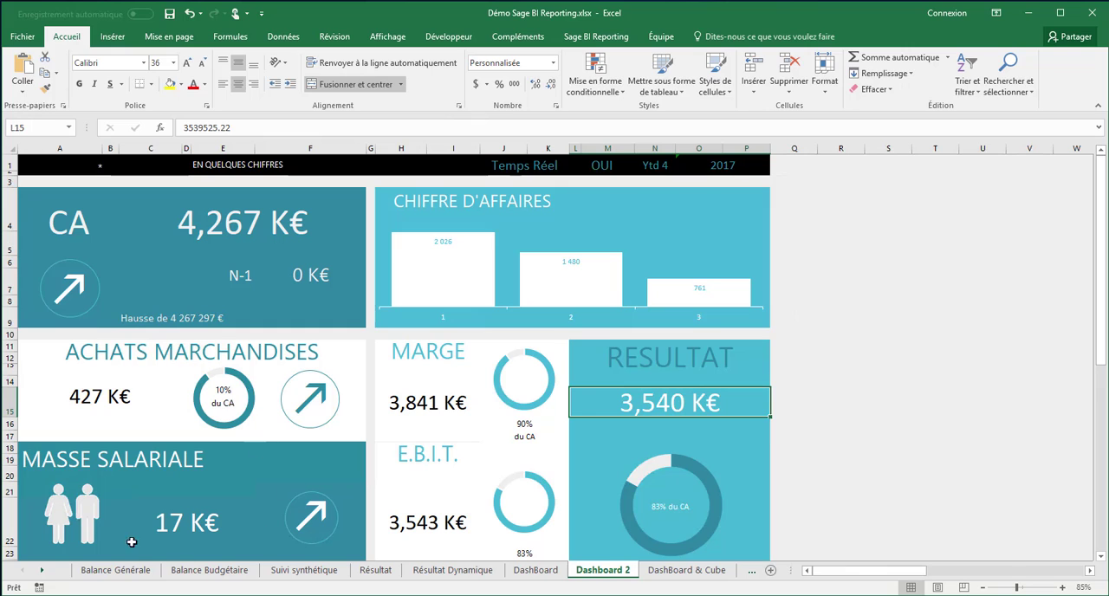
# Step: On the DashBoard & Cube sheet, add Libellé Famille Article as a row field after Libellé Famille Client in the Ventes cube
pyautogui.click(674, 574)
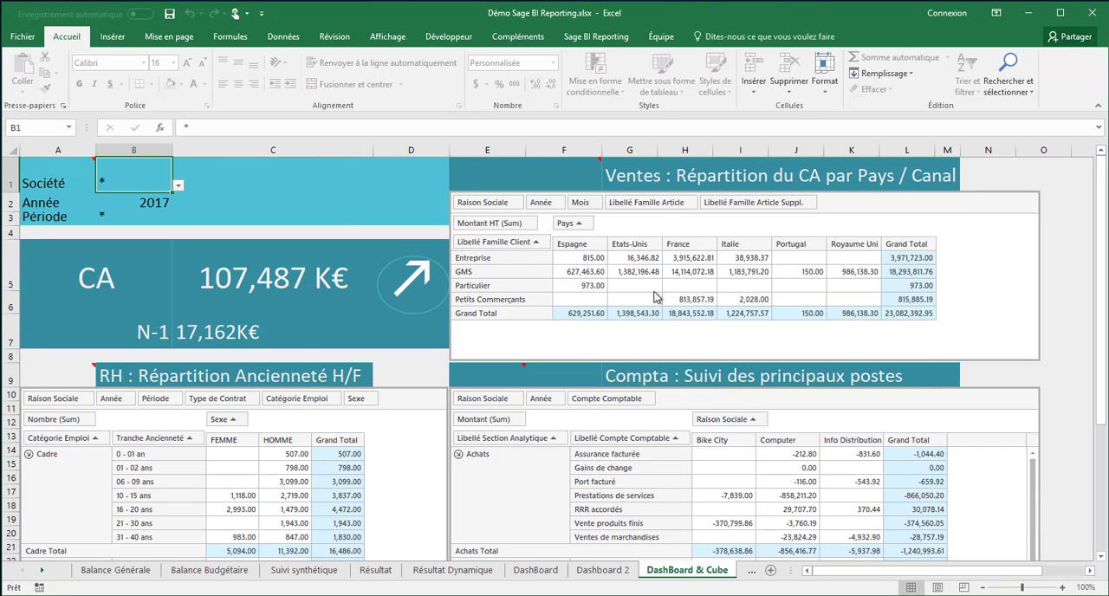
pyautogui.moveTo(649, 205); pyautogui.dragTo(554, 248)
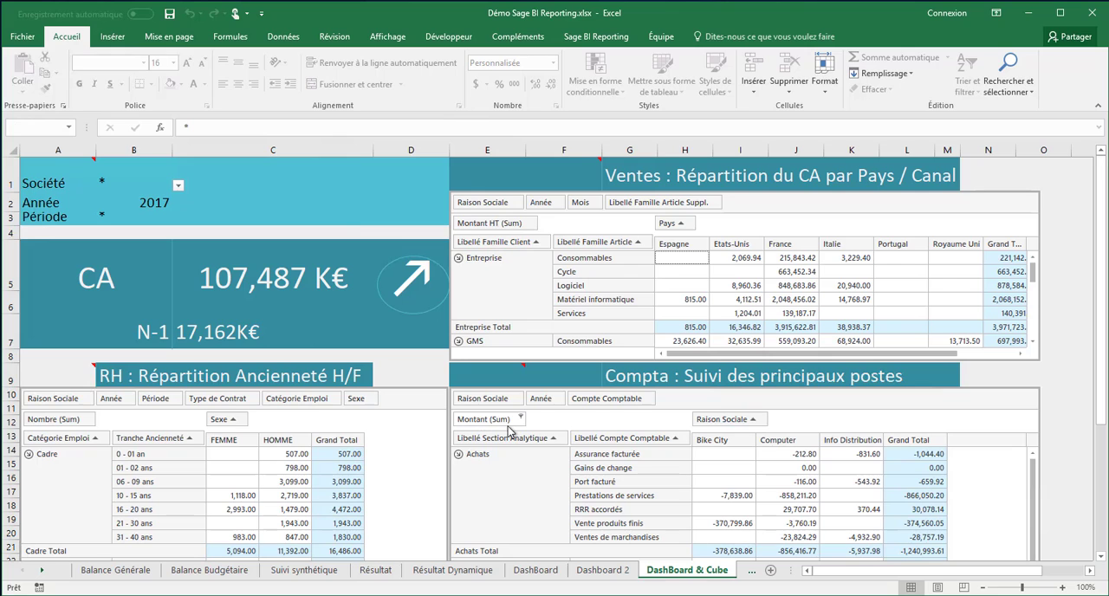
# Step: Compare the SIG Visuel charts with the monthly SIG table and bring the remaining report sheets into view
pyautogui.click(751, 571)
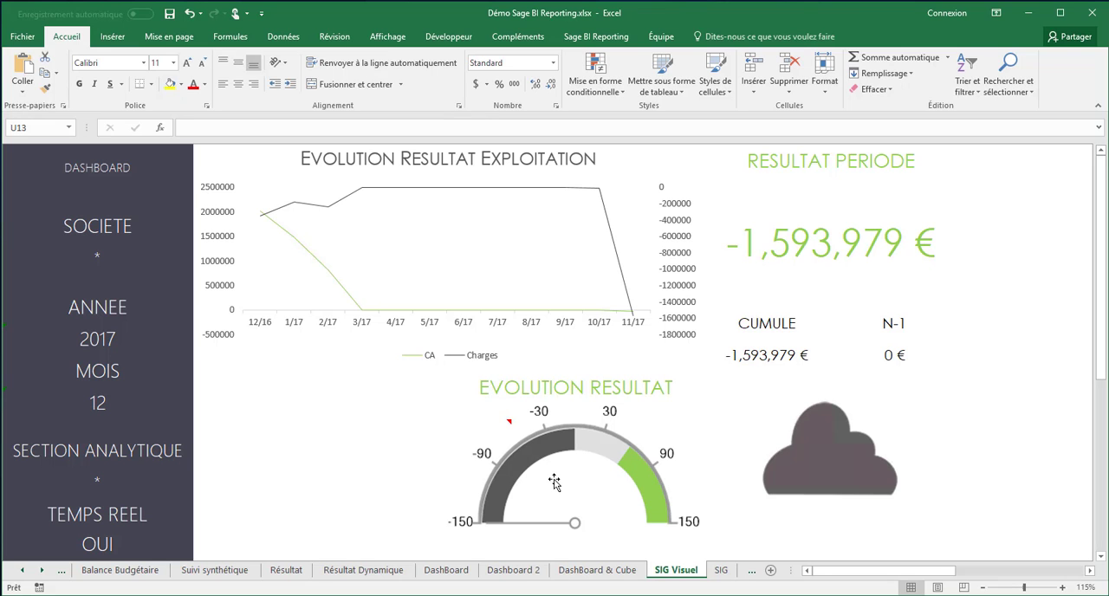
pyautogui.click(721, 570)
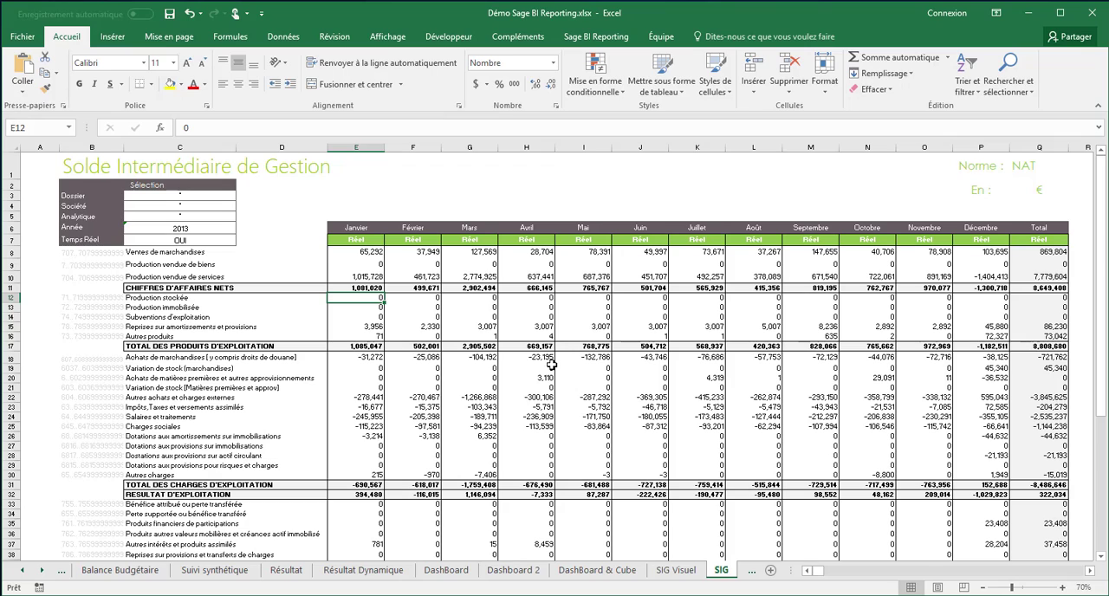
pyautogui.click(675, 570)
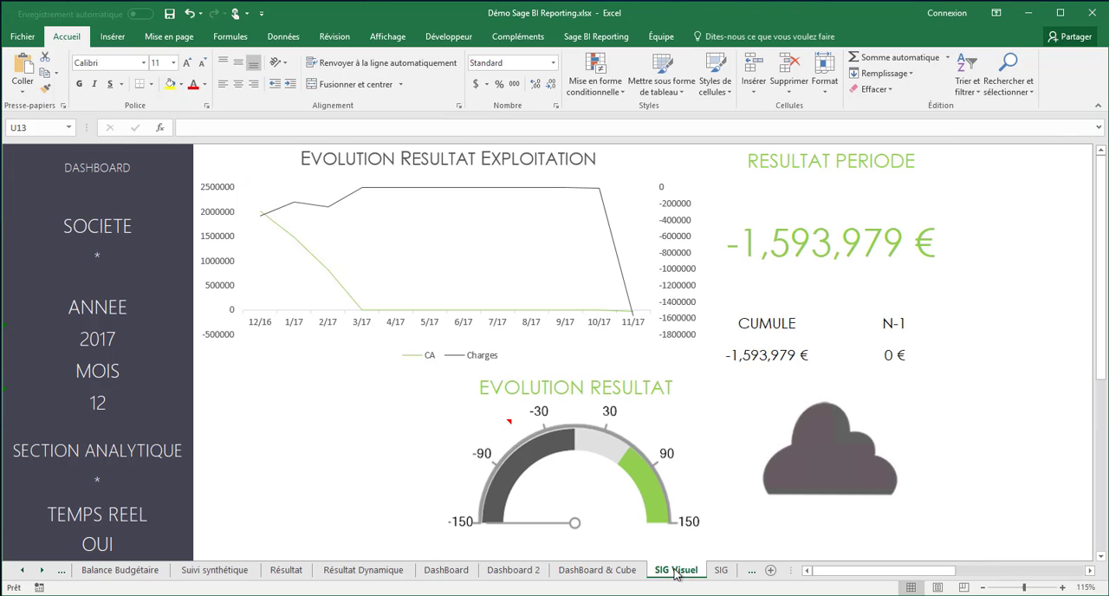
pyautogui.click(722, 571)
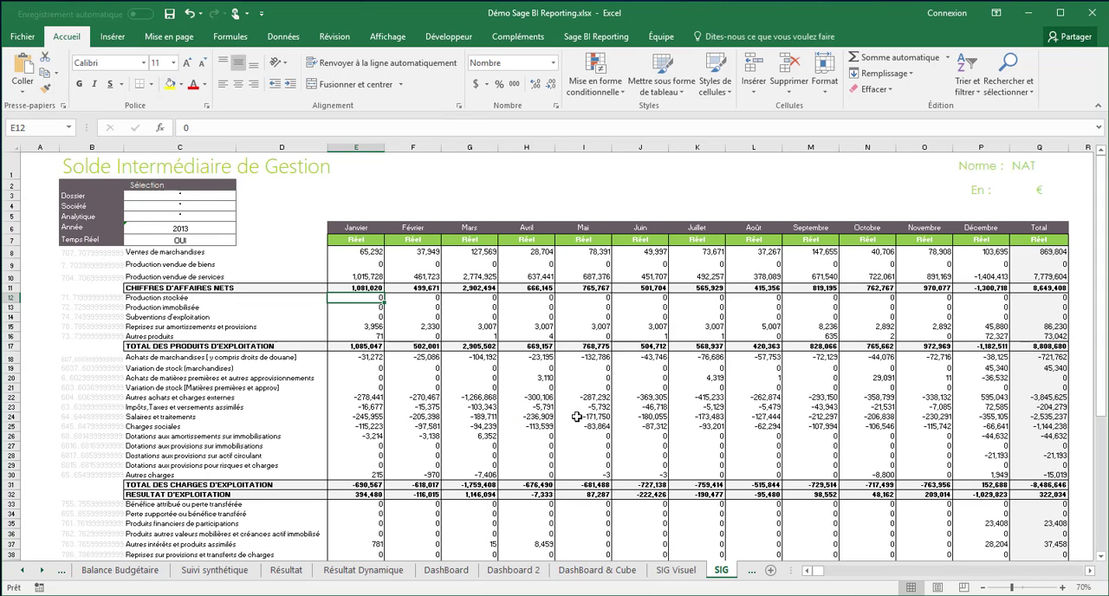
pyautogui.click(751, 571)
pyautogui.click(721, 569)
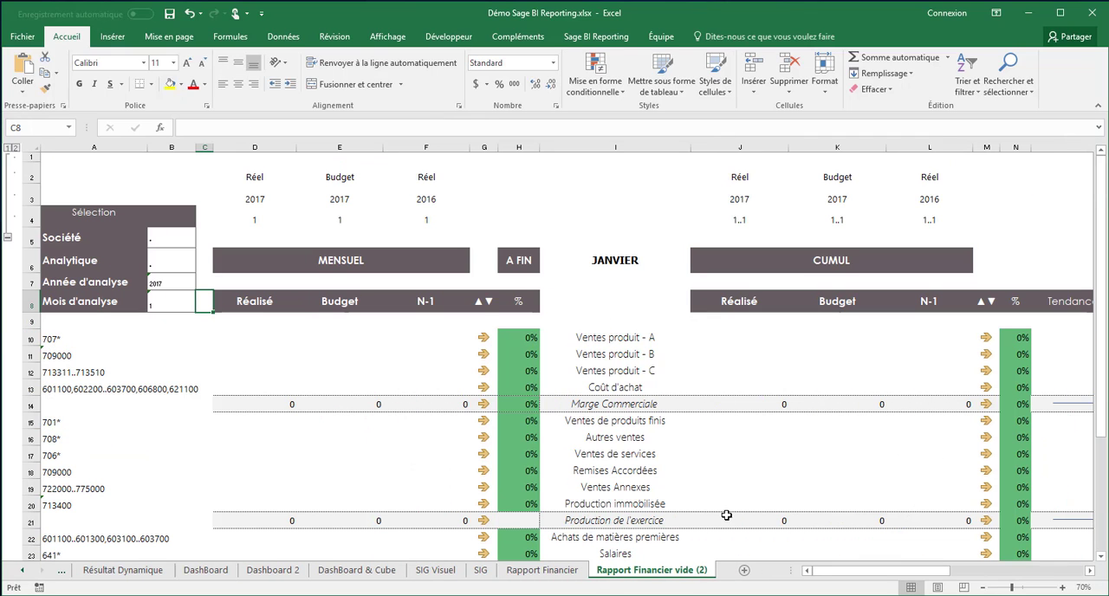
# Step: Inspect the formula in cell E10 of the Rapport Financier sheet, and close the workbook without saving
pyautogui.click(569, 571)
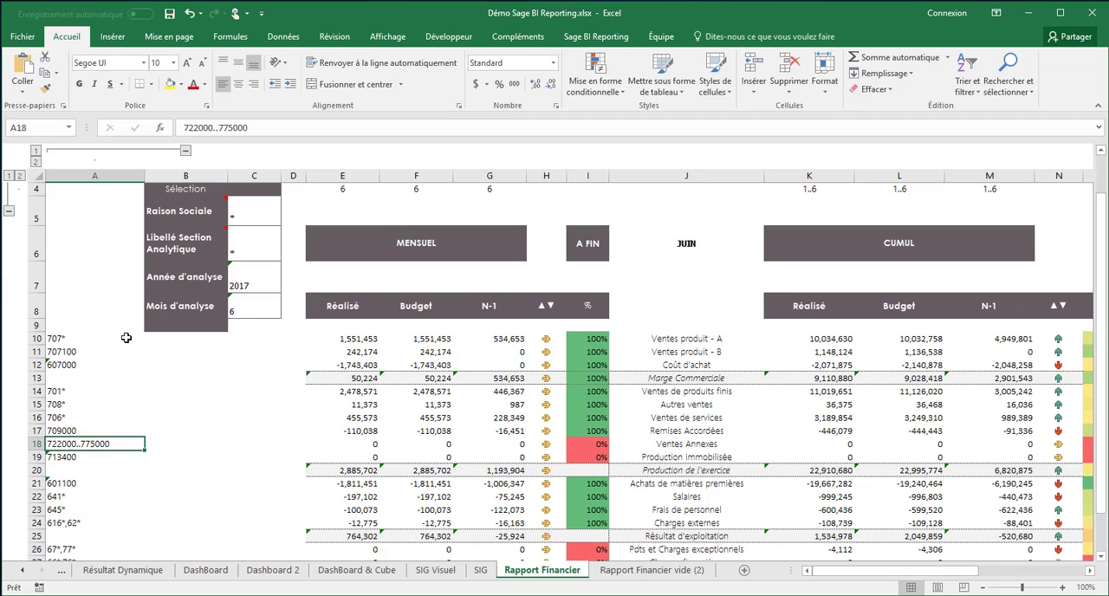
pyautogui.click(345, 340)
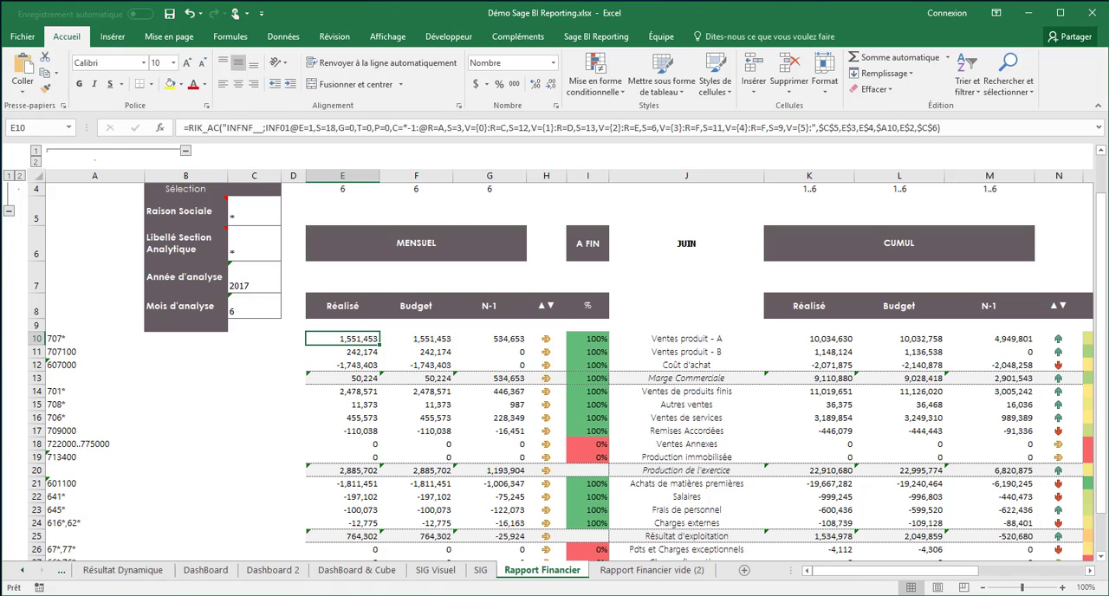
pyautogui.click(1096, 13)
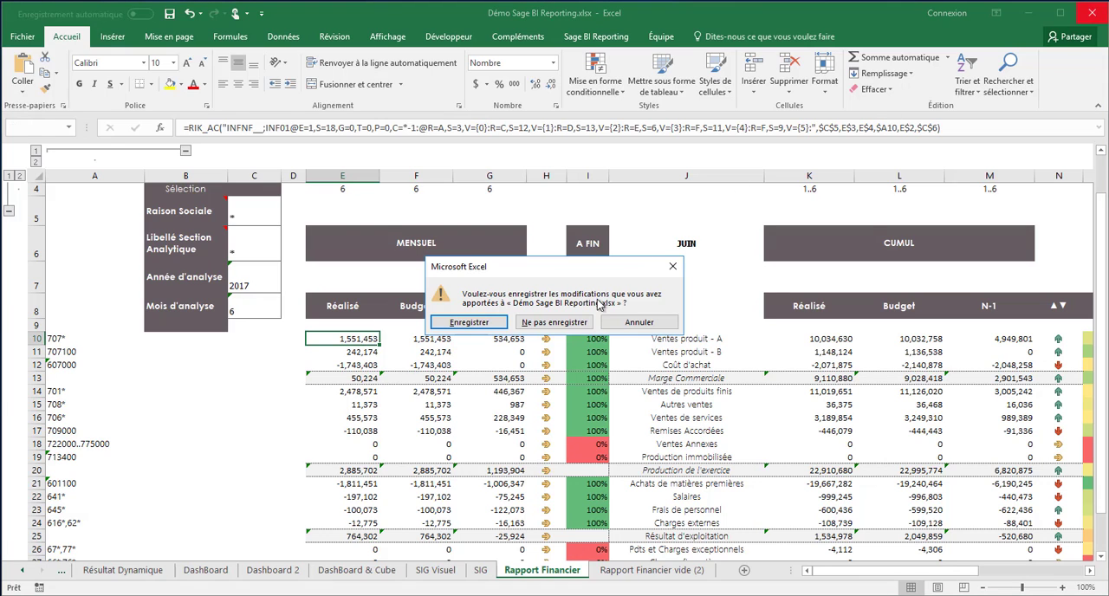
pyautogui.click(556, 322)
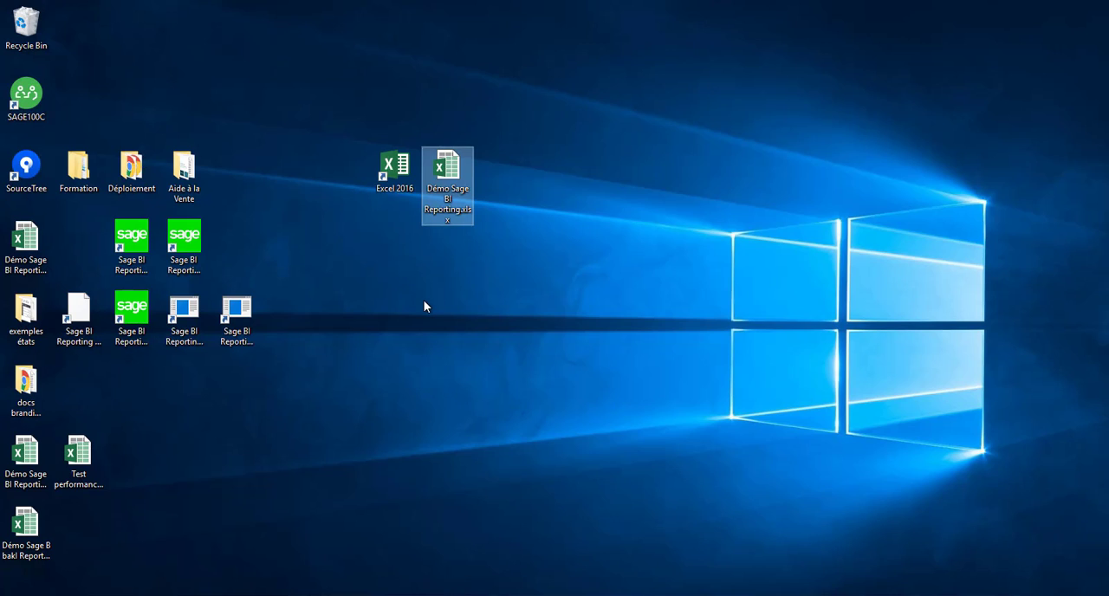
# Step: Start Excel 2016 from the desktop and create a new blank workbook
pyautogui.click(388, 169)
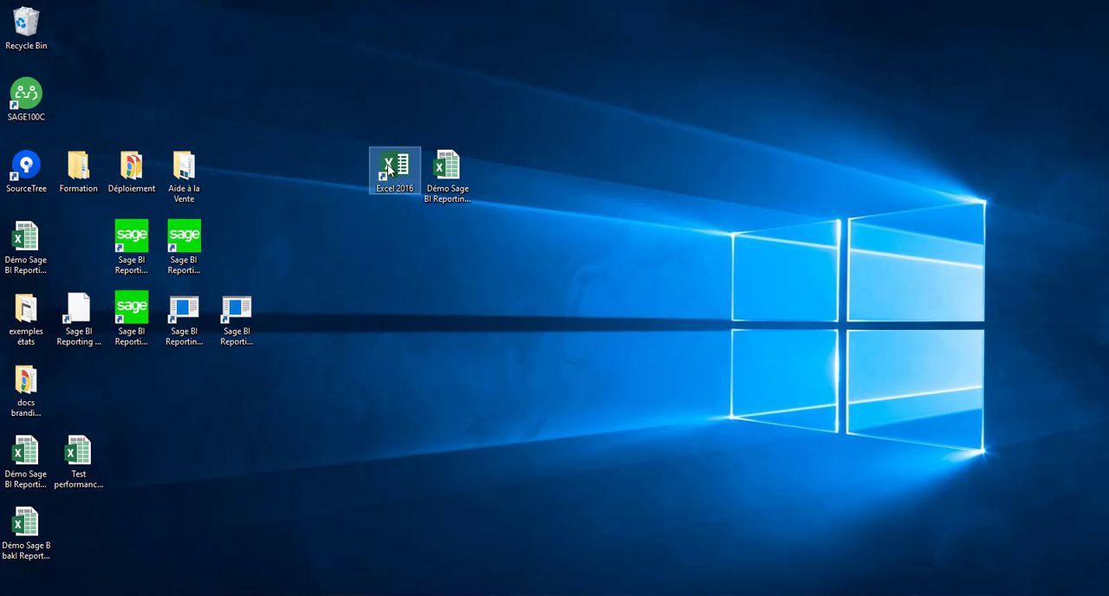
pyautogui.doubleClick(388, 169)
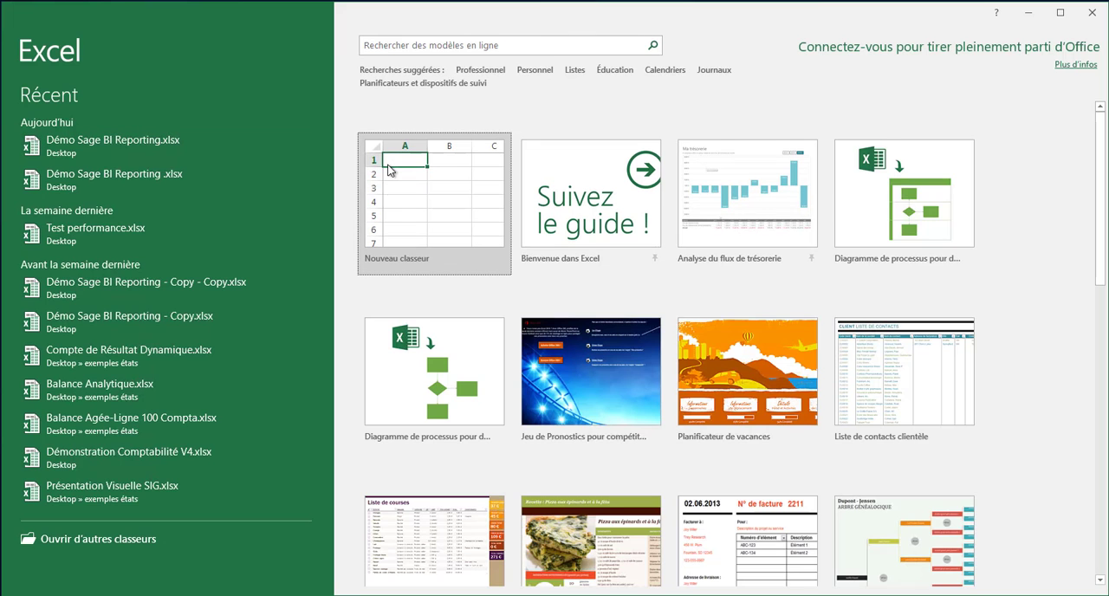
pyautogui.click(416, 207)
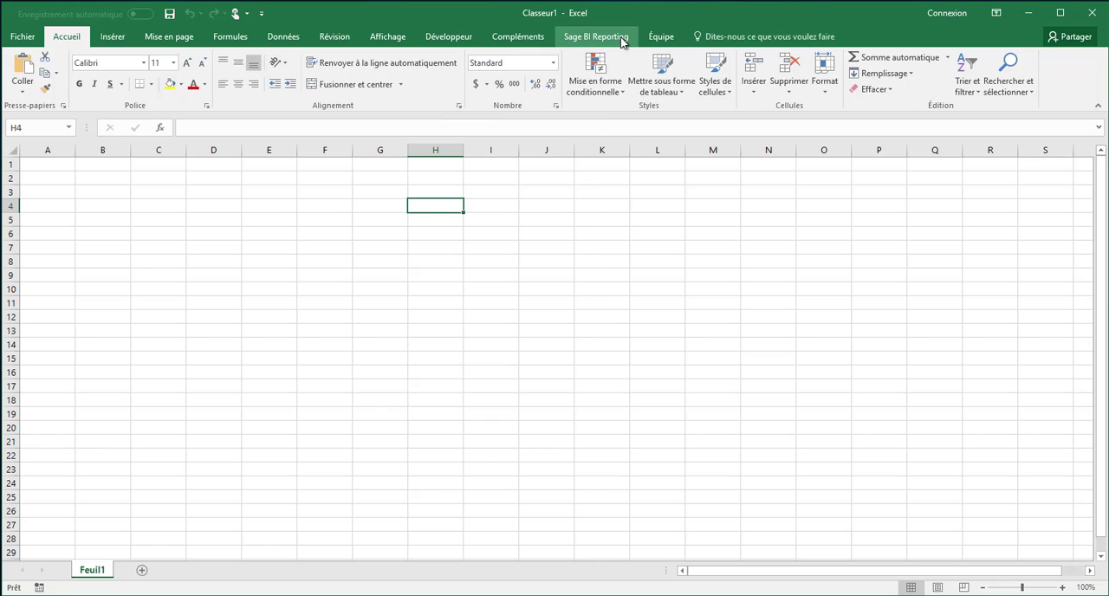
# Step: Open a Sage BI Reporting session with the existing login, entering the account password
pyautogui.click(586, 39)
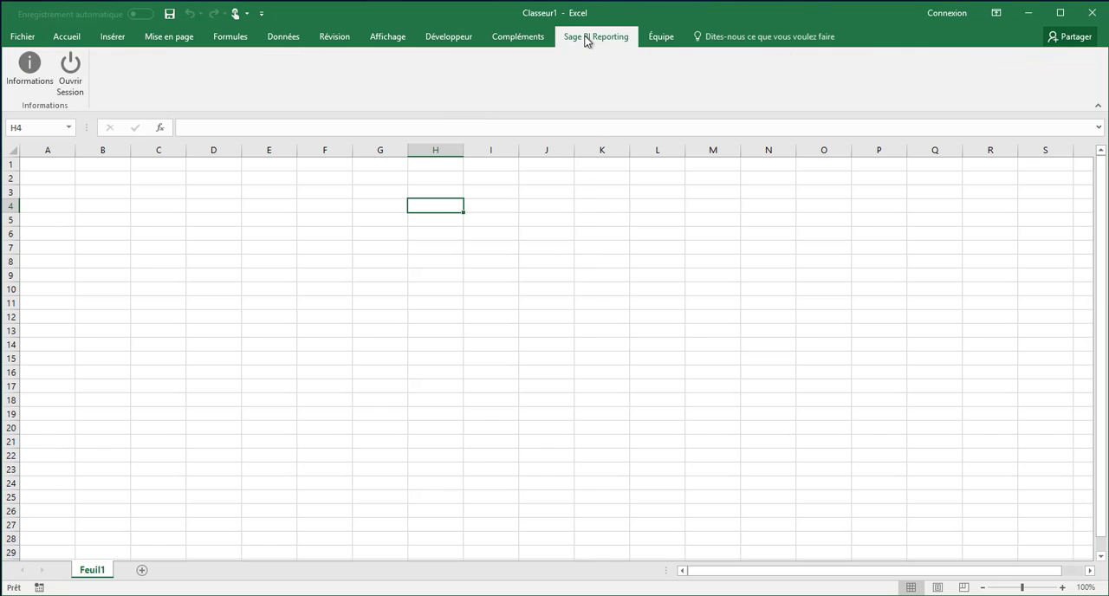
pyautogui.click(68, 82)
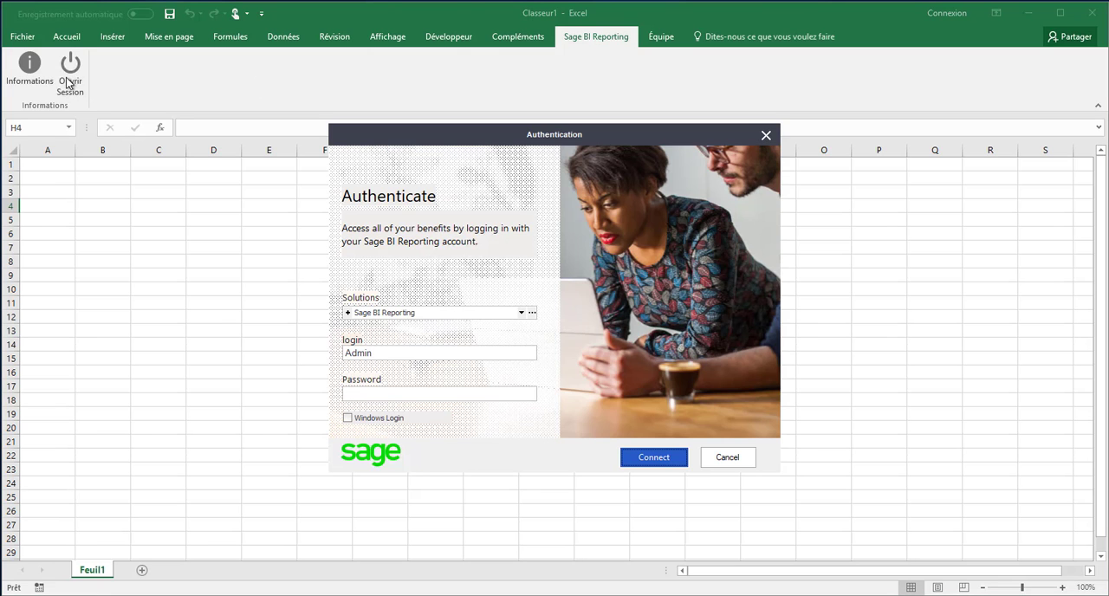
pyautogui.click(391, 395)
pyautogui.write('*****')
pyautogui.click(665, 462)
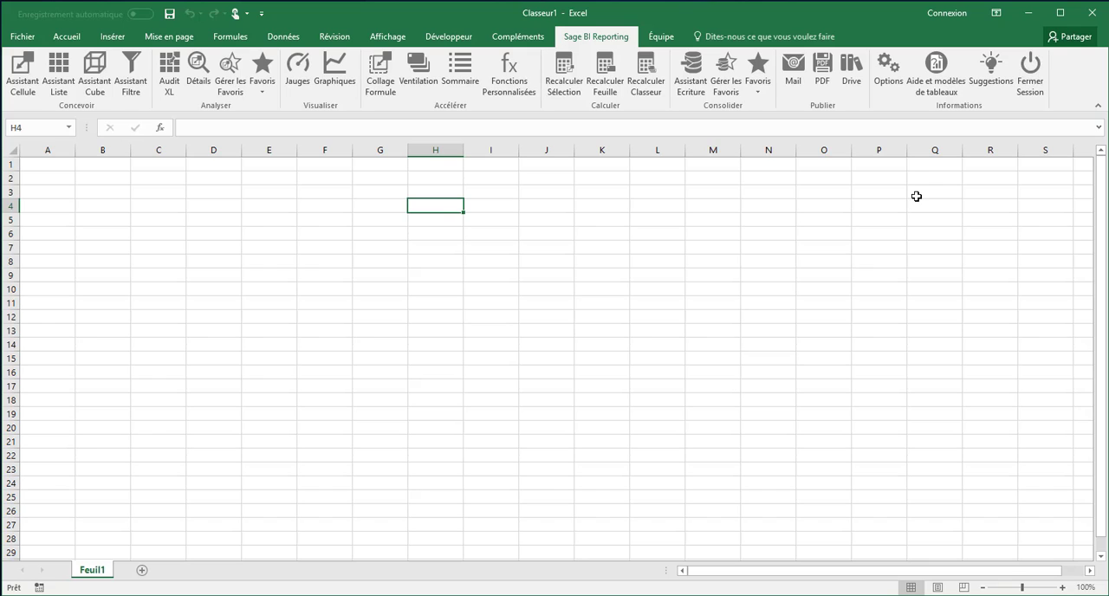
# Step: Open the Aide et modèles de tableaux web page and look through its Freemium and full-version resources
pyautogui.click(932, 73)
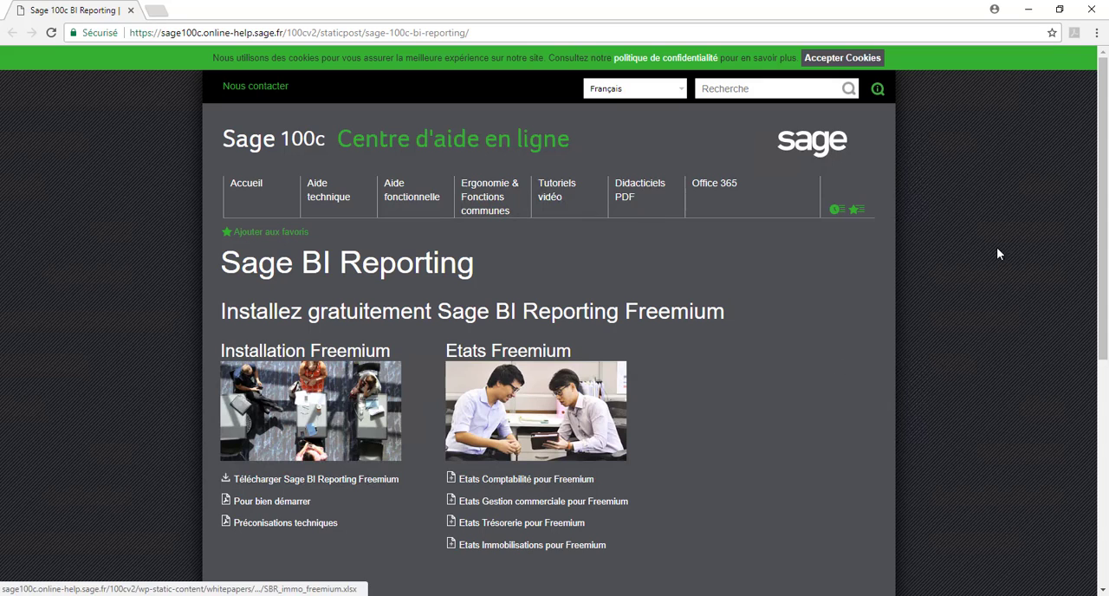
pyautogui.moveTo(1103, 218); pyautogui.dragTo(1106, 466)
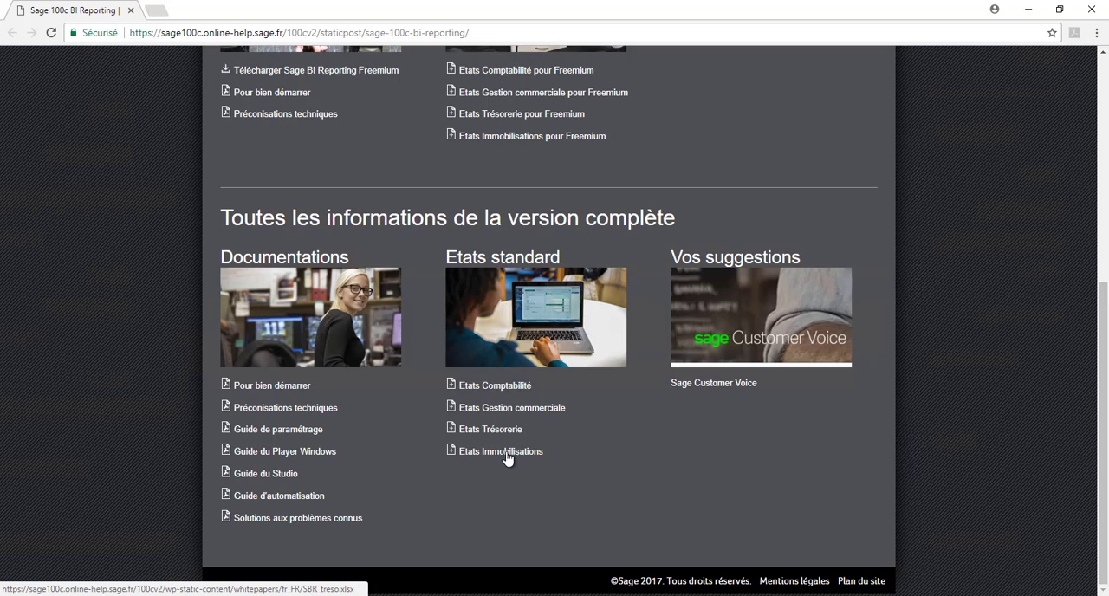
pyautogui.moveTo(1103, 356); pyautogui.dragTo(1106, 132)
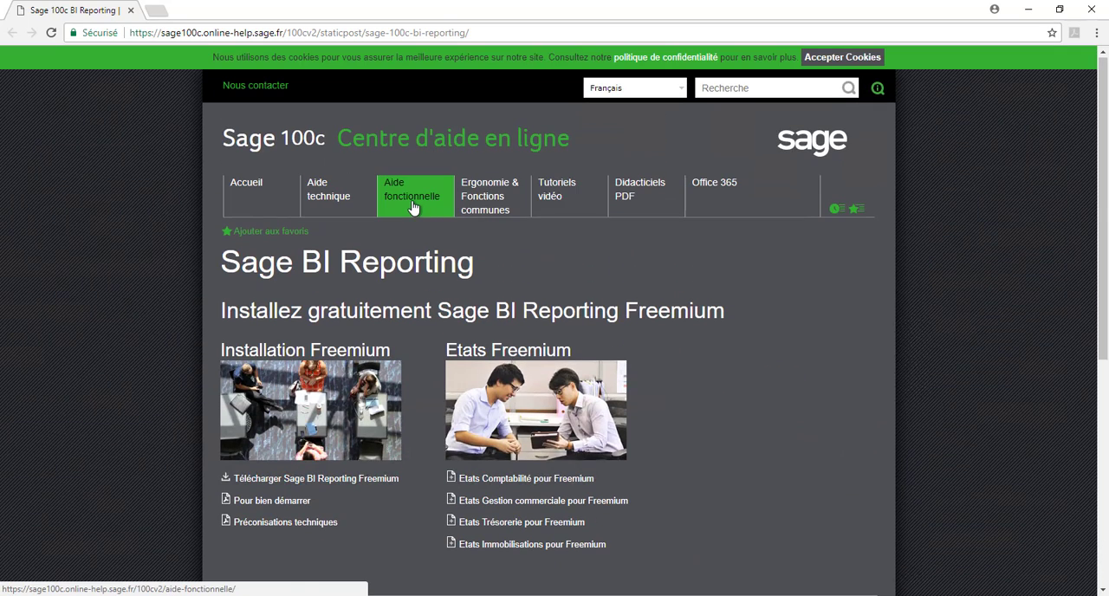
# Step: View the Sage BI Reporting section under Aide fonctionnelle in the online help, and close the browser to return to Excel
pyautogui.click(413, 205)
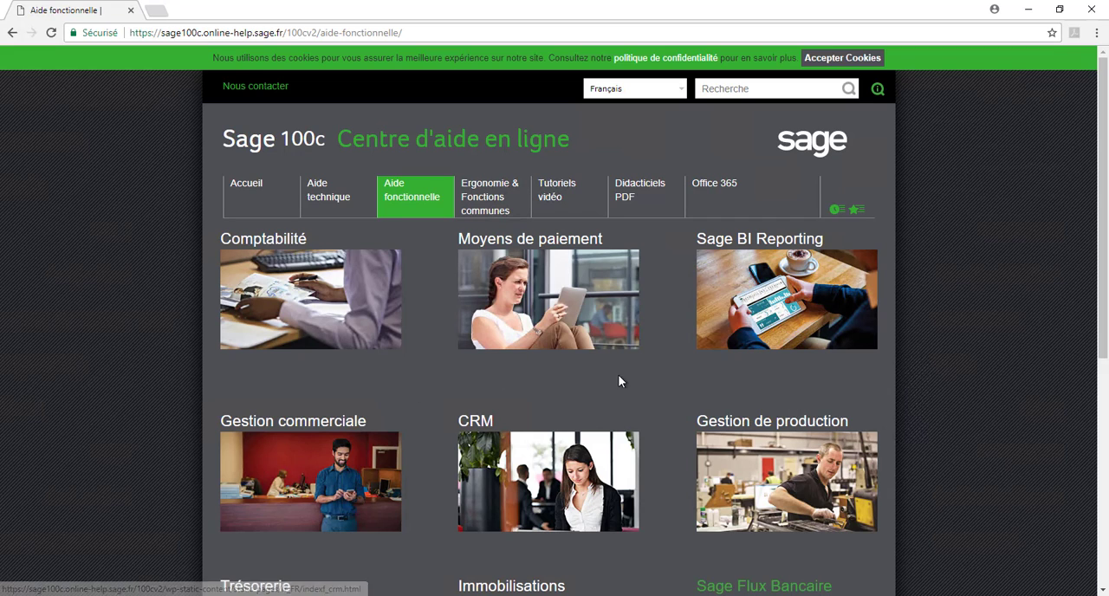
pyautogui.click(795, 247)
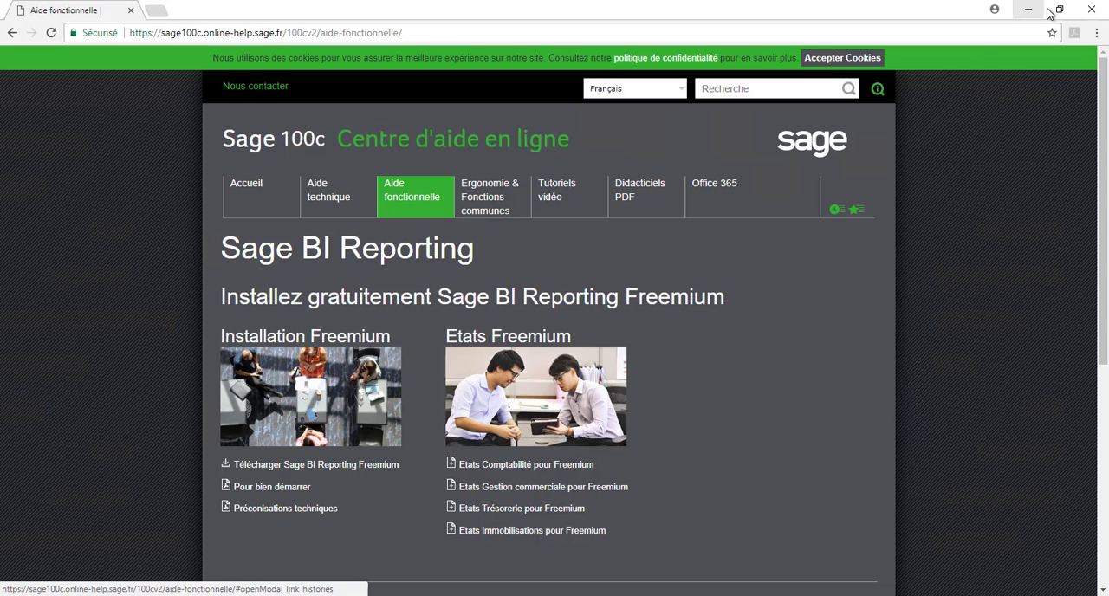
pyautogui.click(1091, 12)
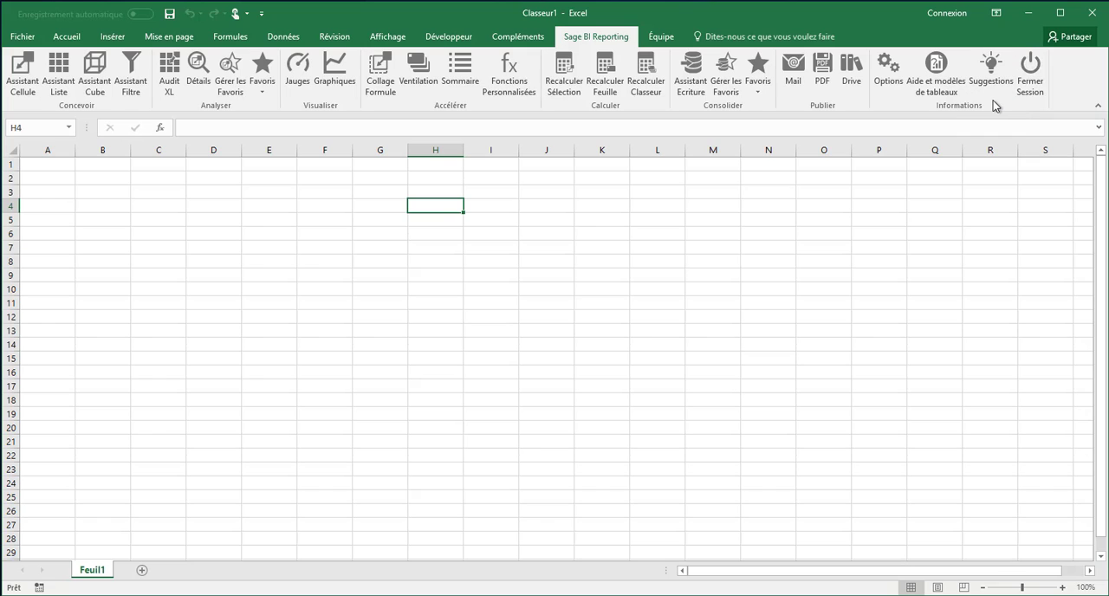
# Step: Open the Suggestions web page and sign in to the private Sage 100c forum with the saved e-mail and the account password
pyautogui.click(988, 76)
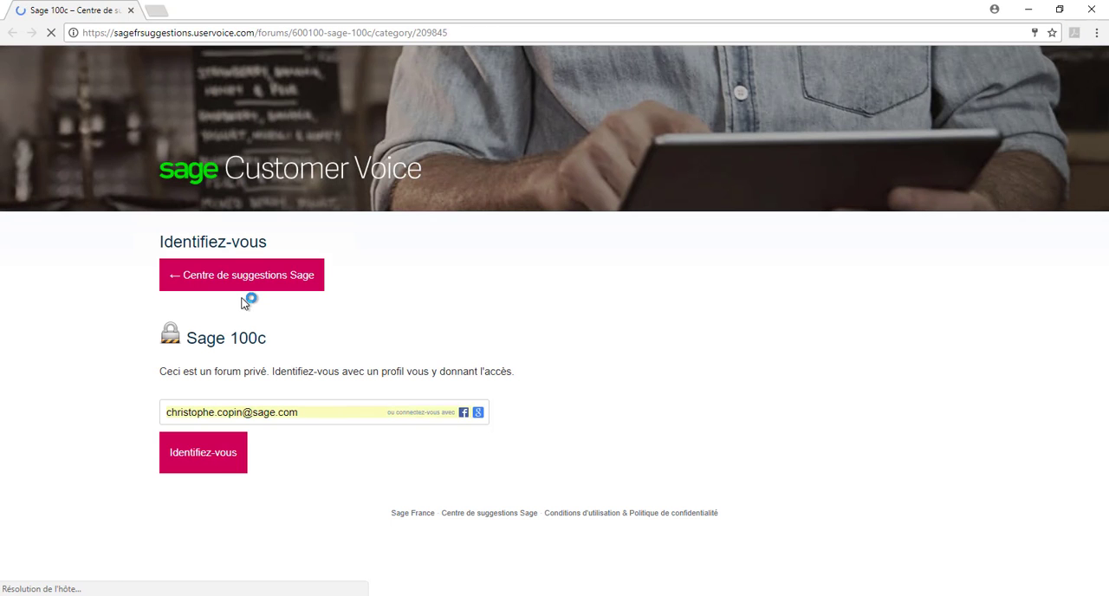
pyautogui.click(161, 472)
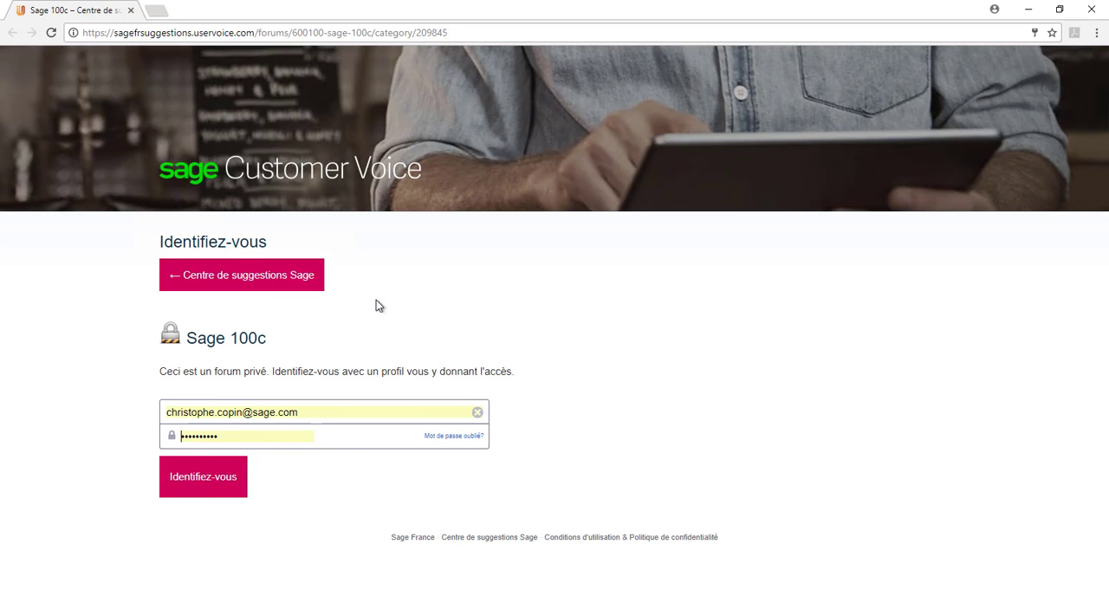
pyautogui.click(195, 490)
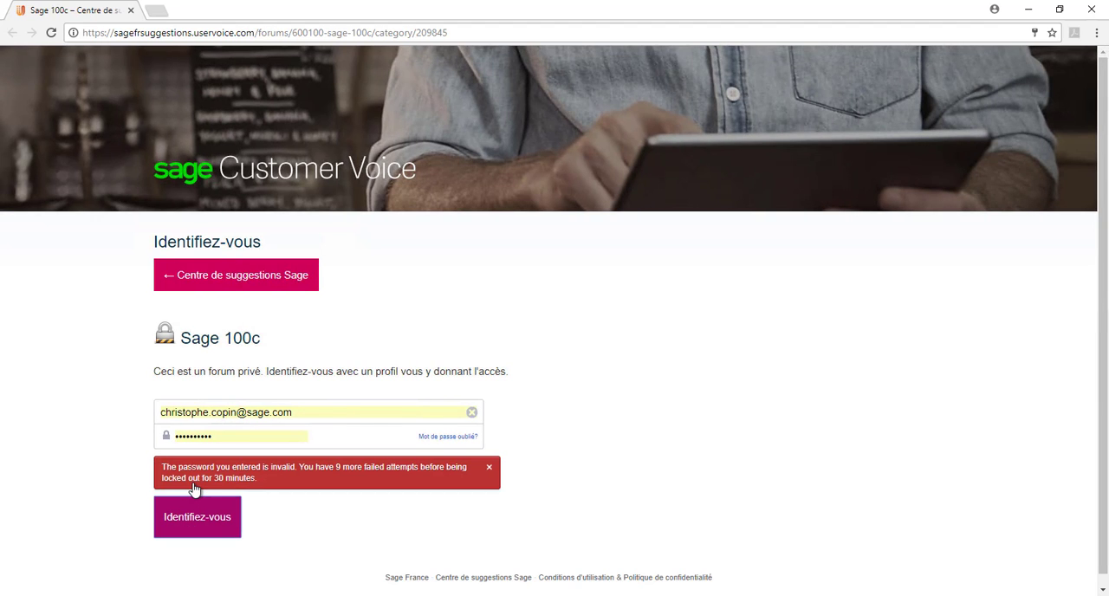
pyautogui.press('Return')
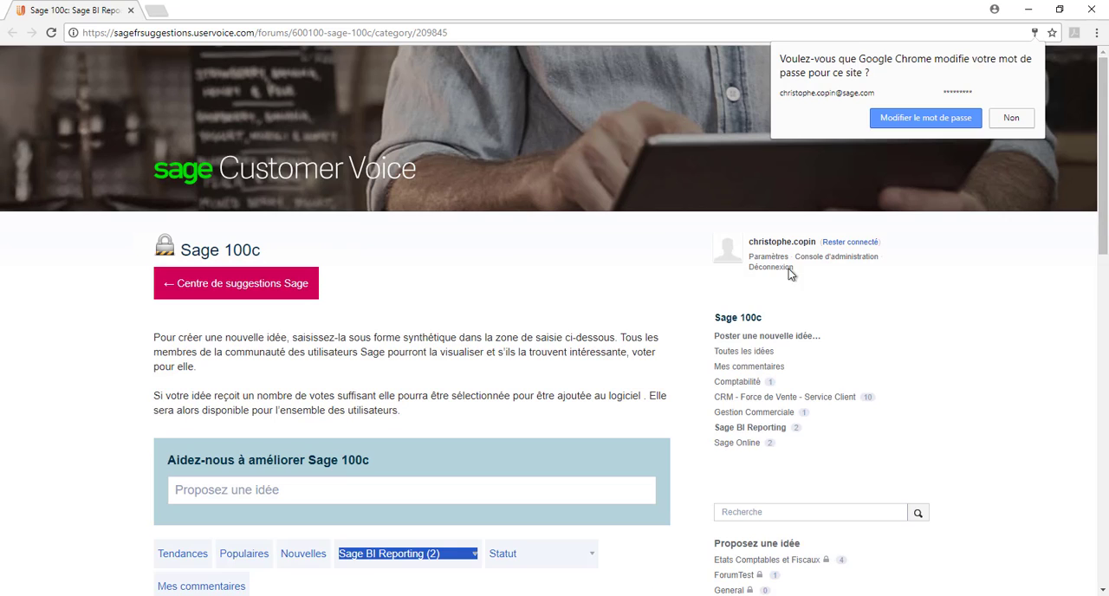
pyautogui.click(423, 299)
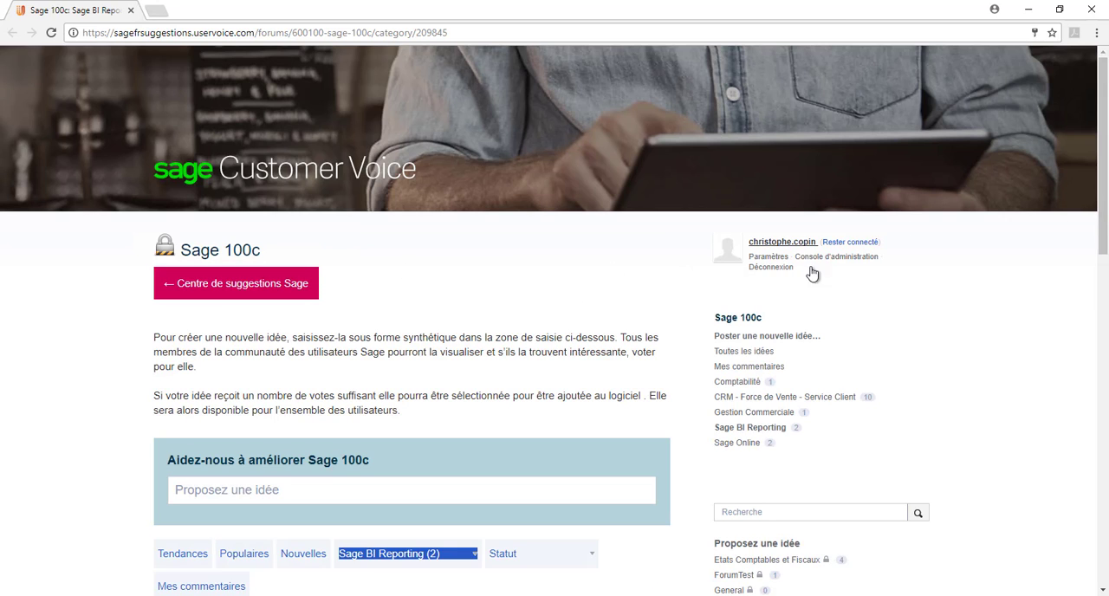
# Step: Look through the Sage BI Reporting ideas posted on the Sage 100c suggestions forum
pyautogui.moveTo(1103, 166); pyautogui.dragTo(1106, 286)
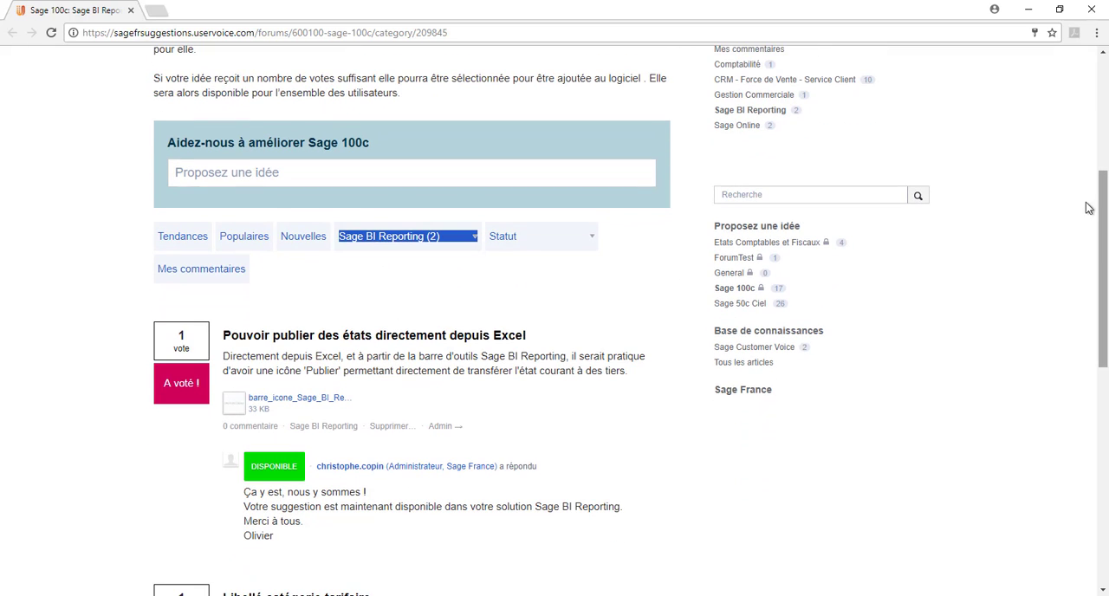
pyautogui.moveTo(1103, 208); pyautogui.dragTo(1105, 377)
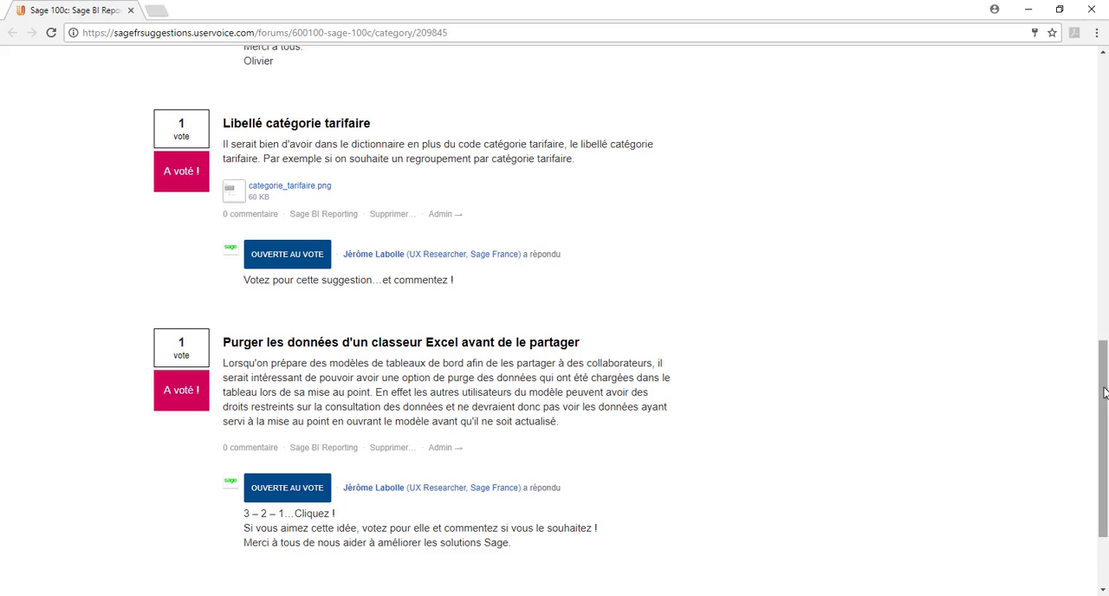
pyautogui.moveTo(1097, 389); pyautogui.dragTo(1092, 177)
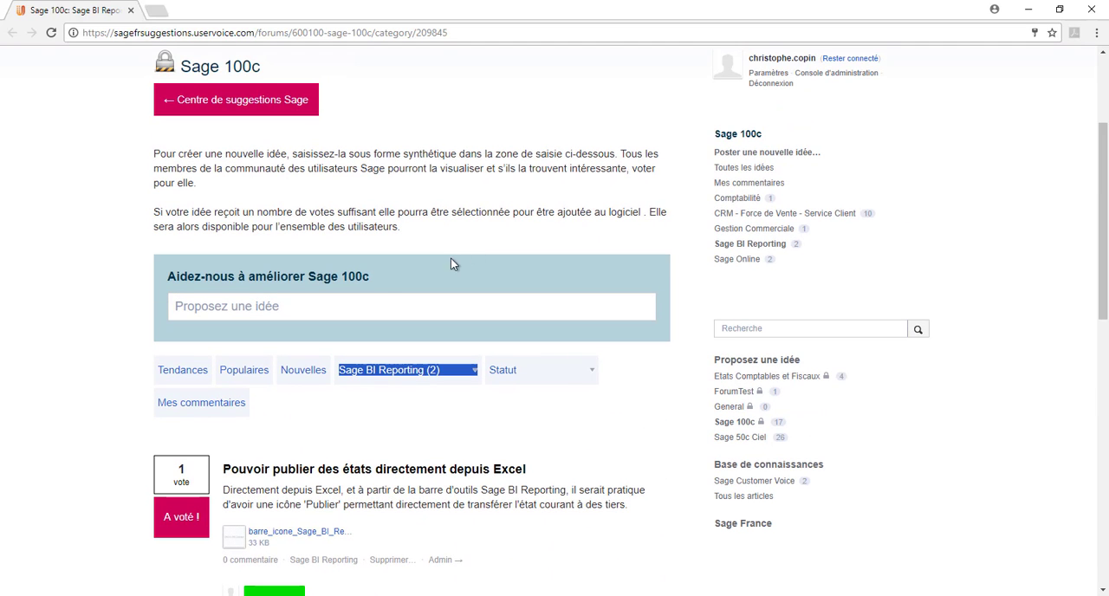
# Step: Enter "dans excel" as a sample idea for improving Sage 100c, and return to the blank Excel workbook
pyautogui.click(384, 303)
pyautogui.write('dans ex')
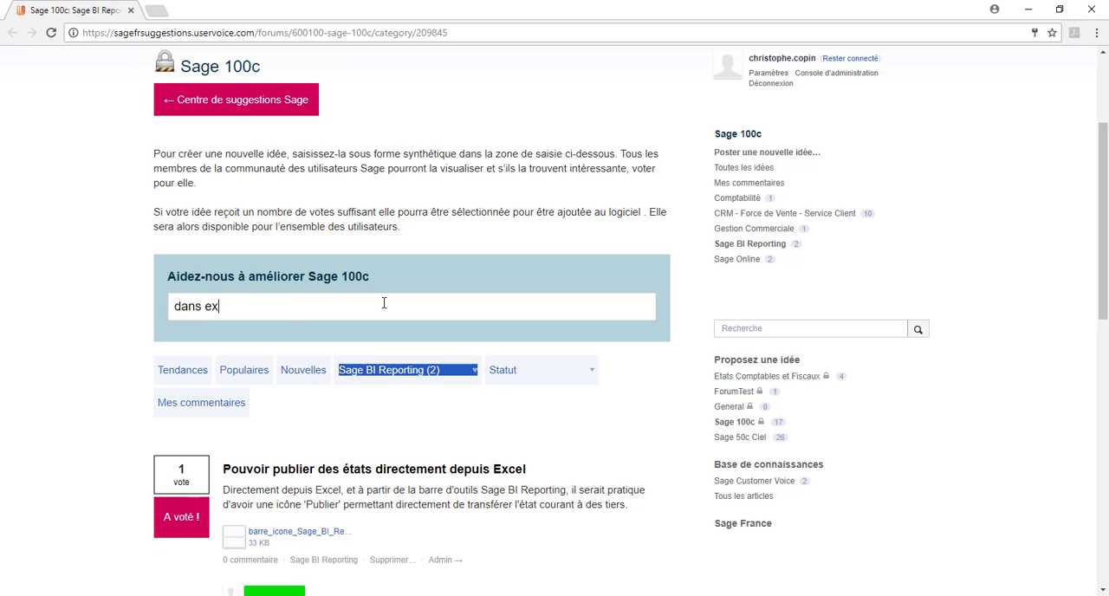
pyautogui.write('cel')
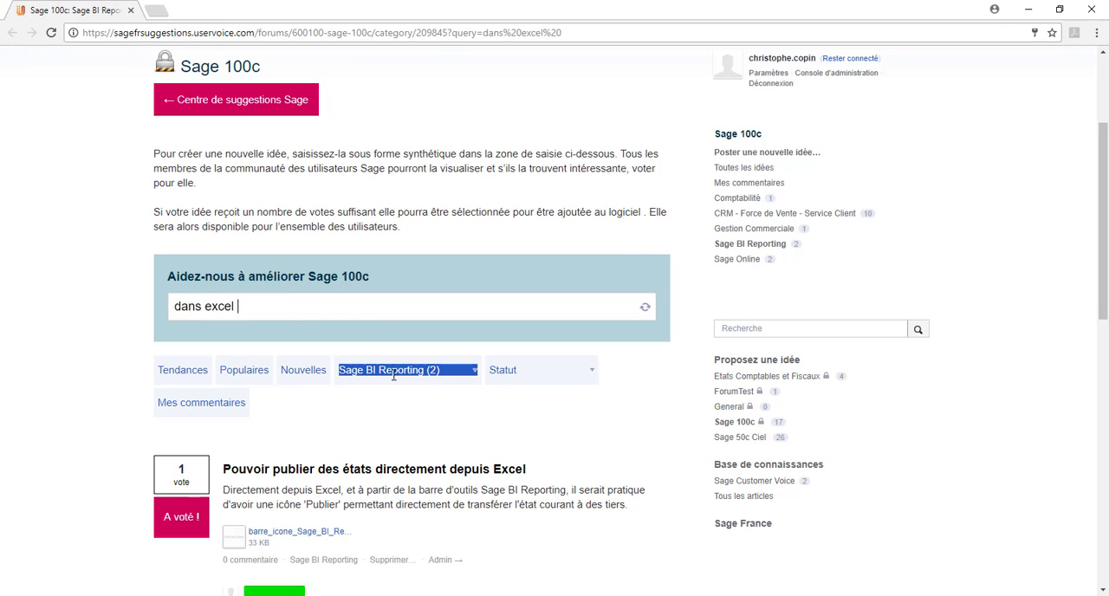
pyautogui.click(376, 378)
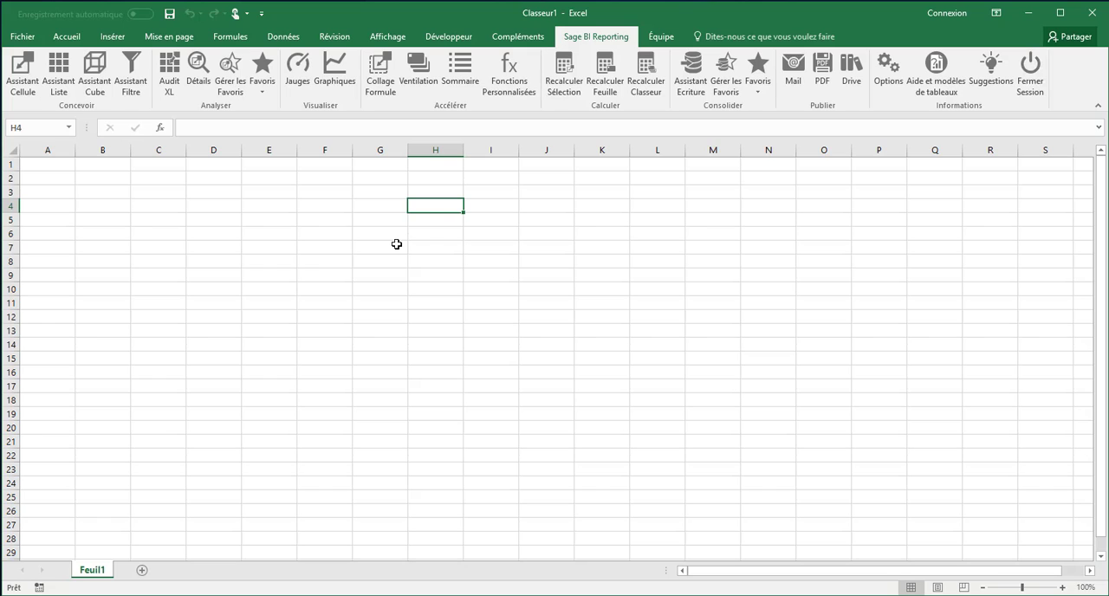
# Step: Start the Assistant Cellule for cell G5 and choose the Ventes model of Sage Gestion Commerciale 100 as its source
pyautogui.click(357, 220)
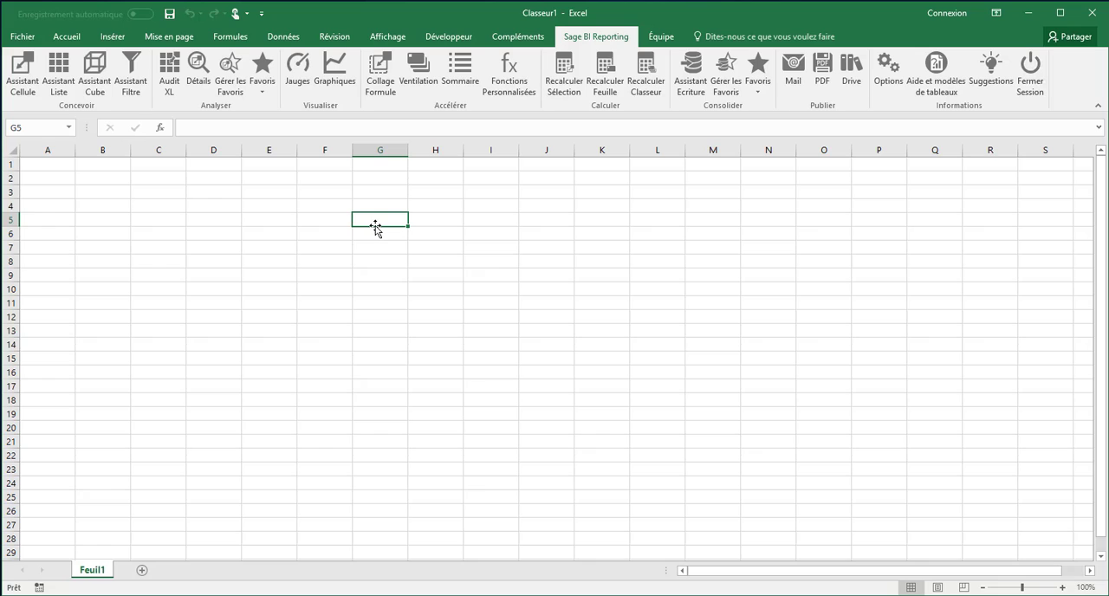
pyautogui.click(23, 80)
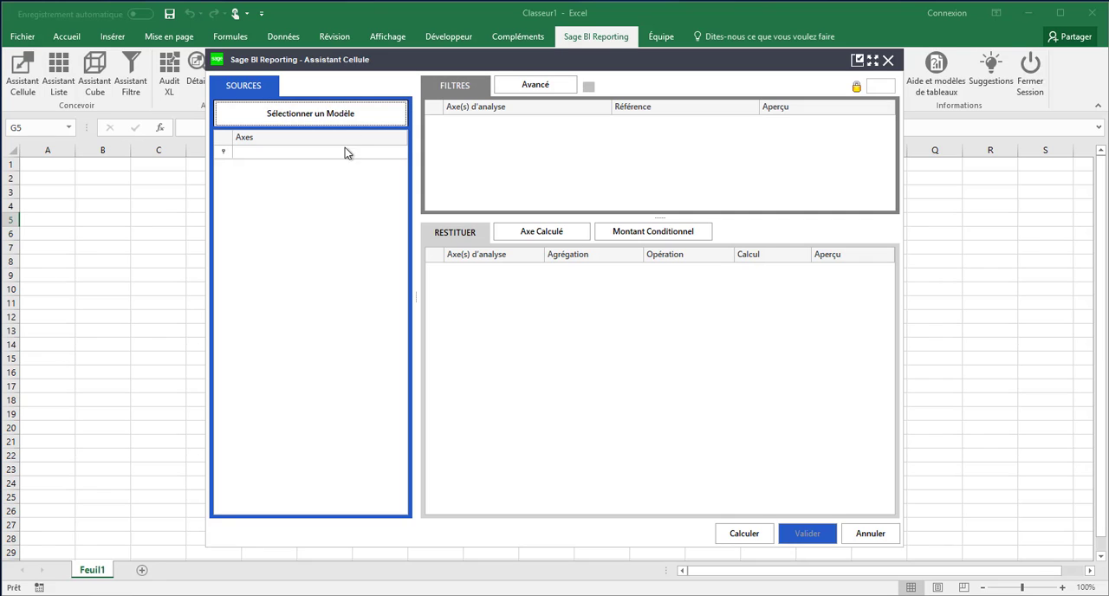
pyautogui.click(327, 116)
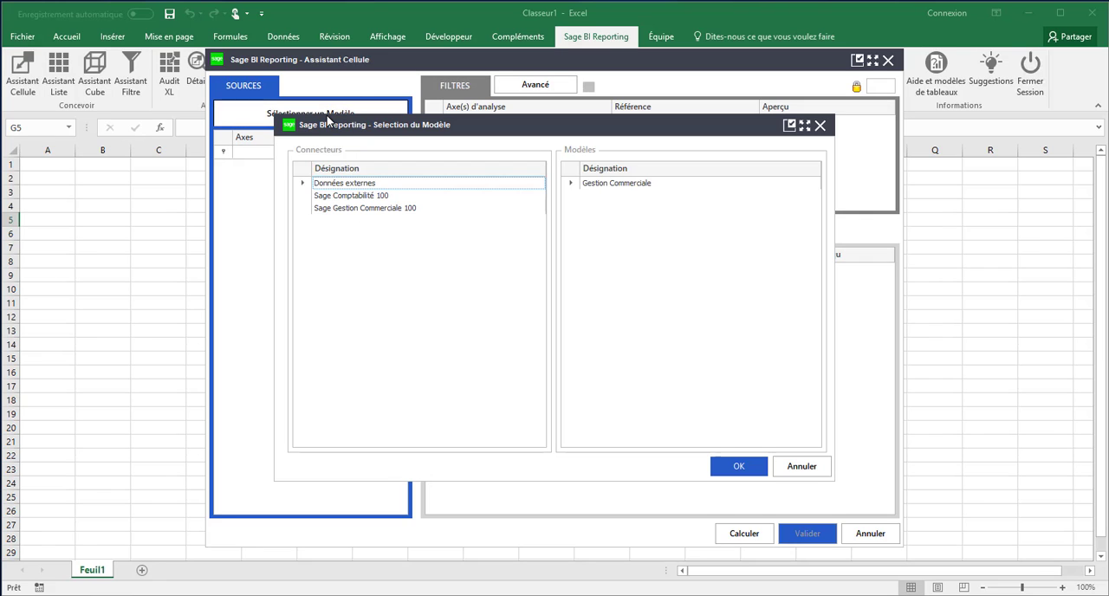
pyautogui.click(389, 210)
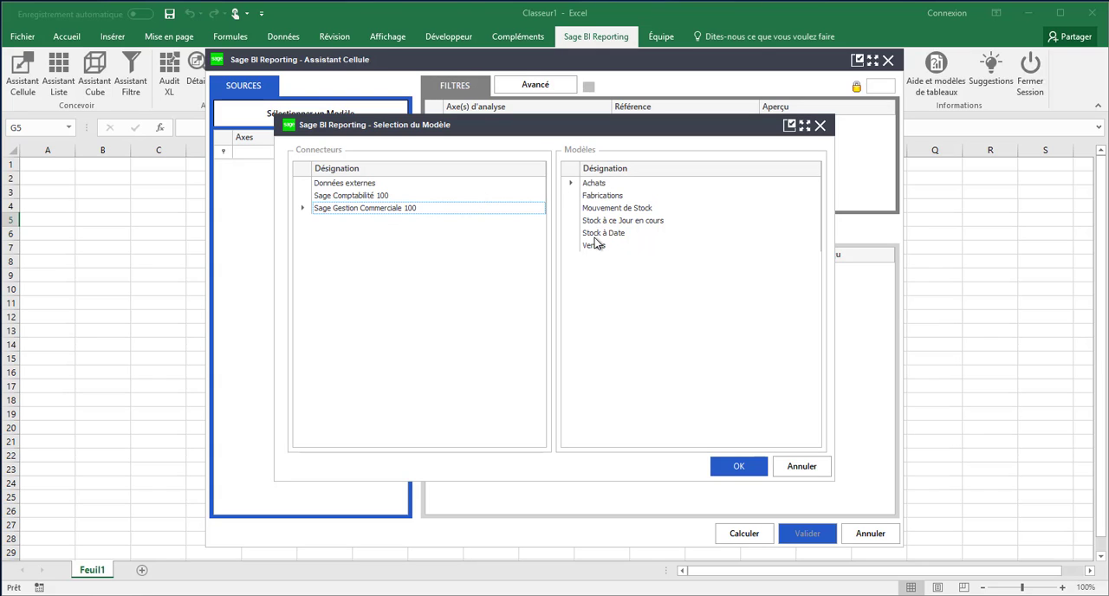
pyautogui.click(597, 247)
pyautogui.click(733, 470)
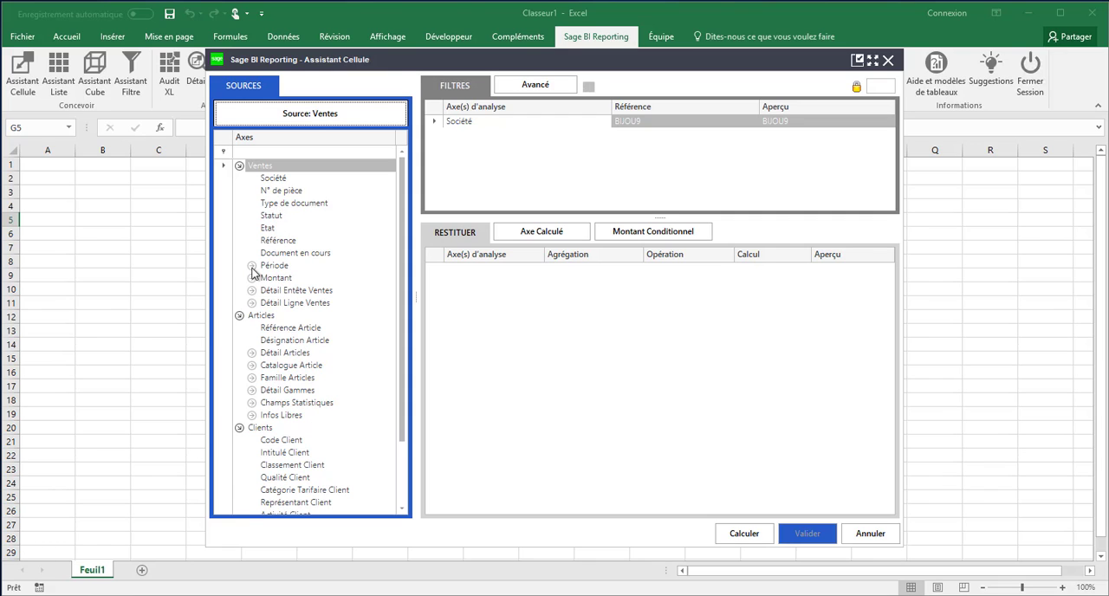
# Step: Add the CA HT brut amount from the Montant group to the values the formula returns
pyautogui.click(251, 265)
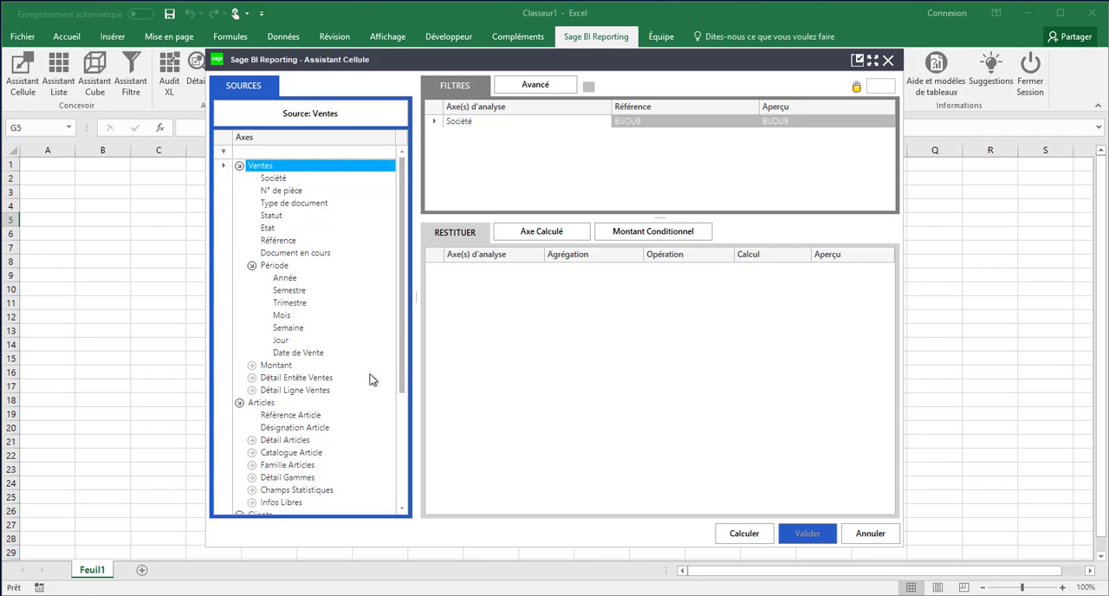
pyautogui.click(251, 365)
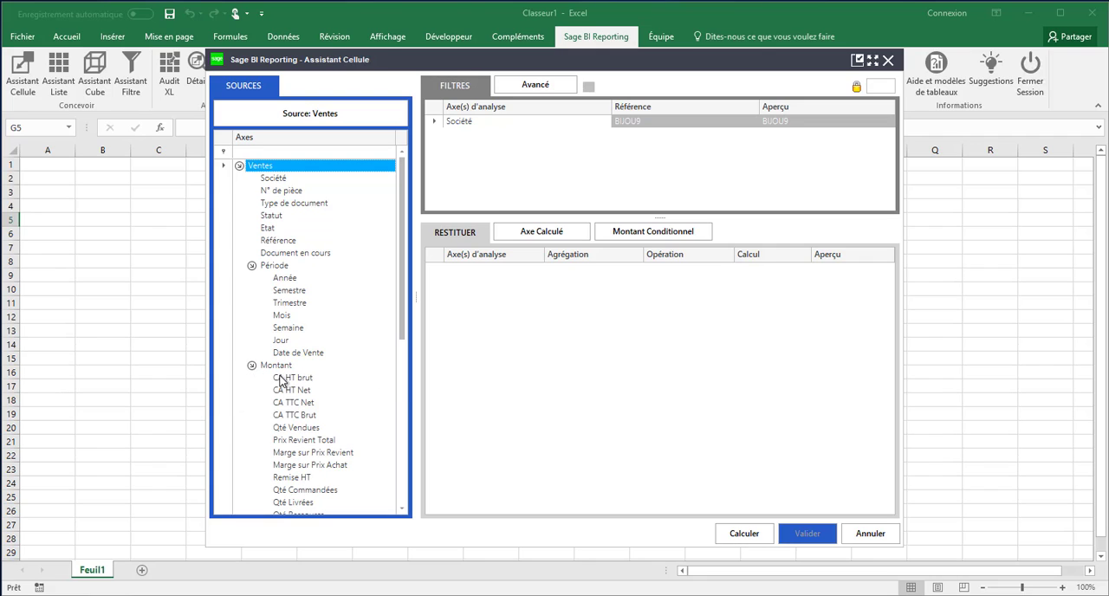
pyautogui.moveTo(280, 378); pyautogui.dragTo(512, 298)
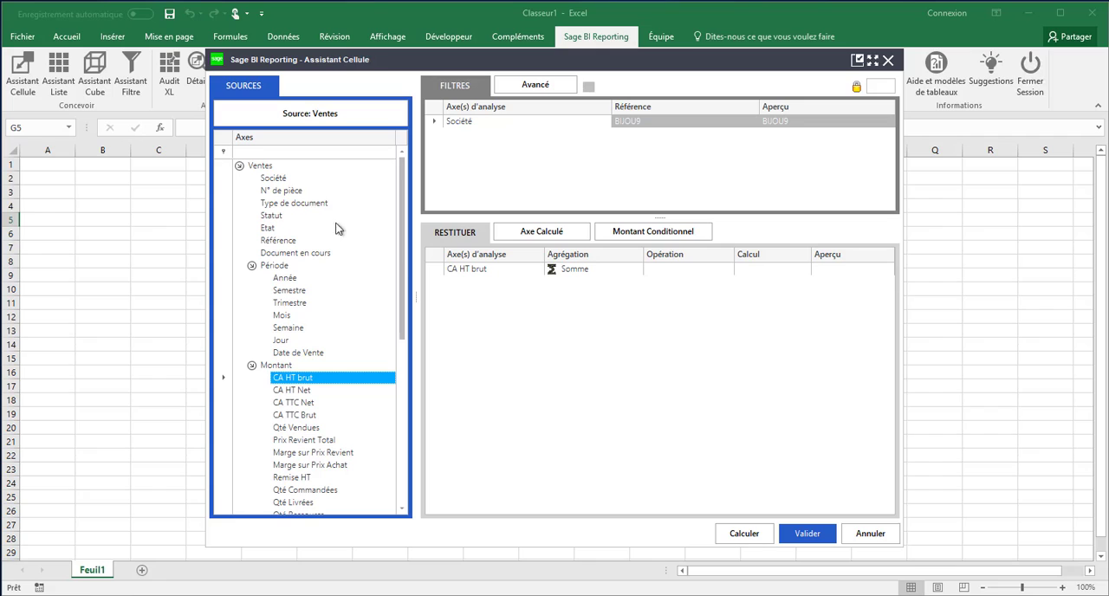
# Step: Add Type de document as a filter and restrict it to Devis
pyautogui.click(305, 206)
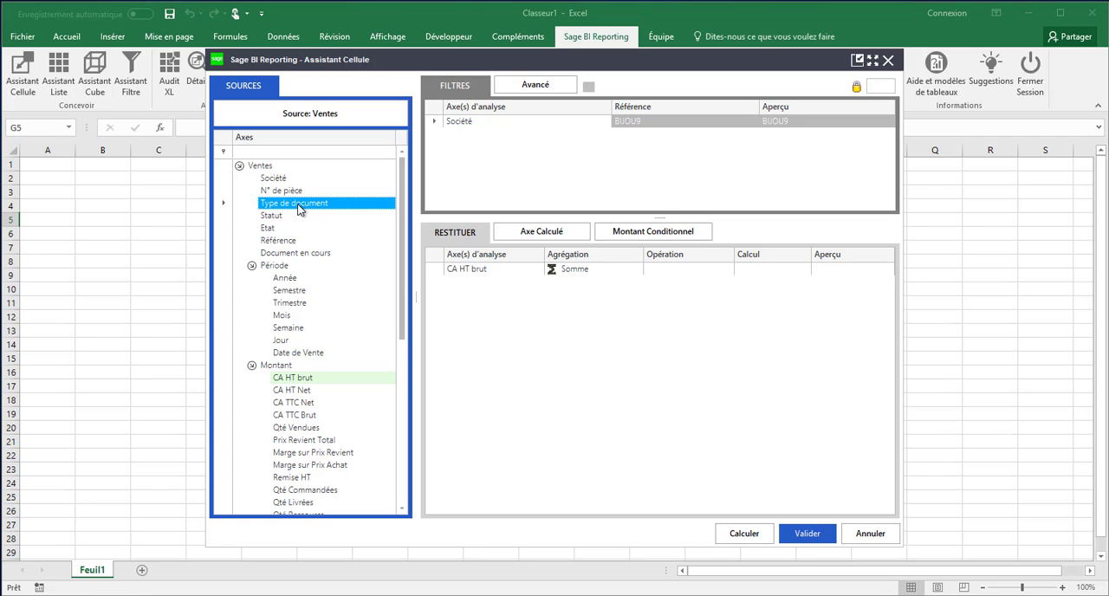
pyautogui.moveTo(299, 208); pyautogui.dragTo(453, 149)
pyautogui.click(728, 136)
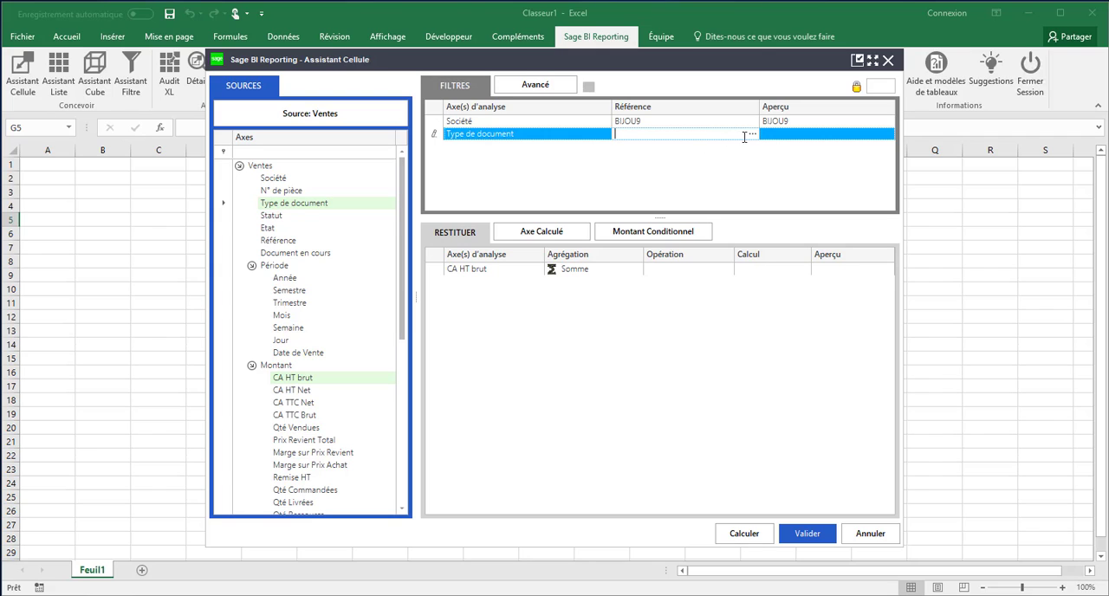
pyautogui.click(752, 135)
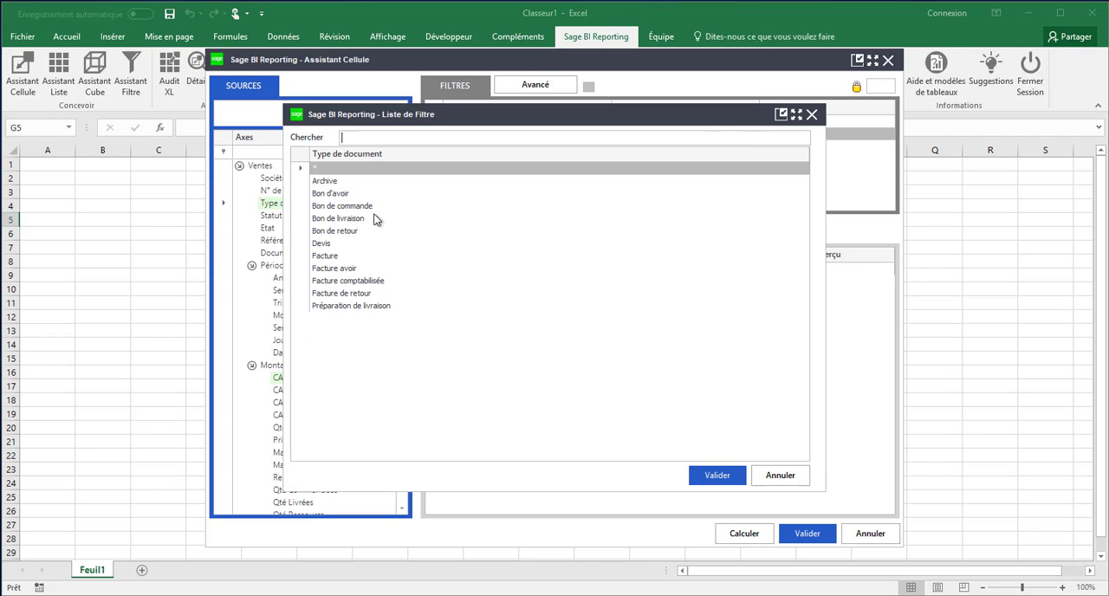
pyautogui.click(322, 246)
pyautogui.click(706, 482)
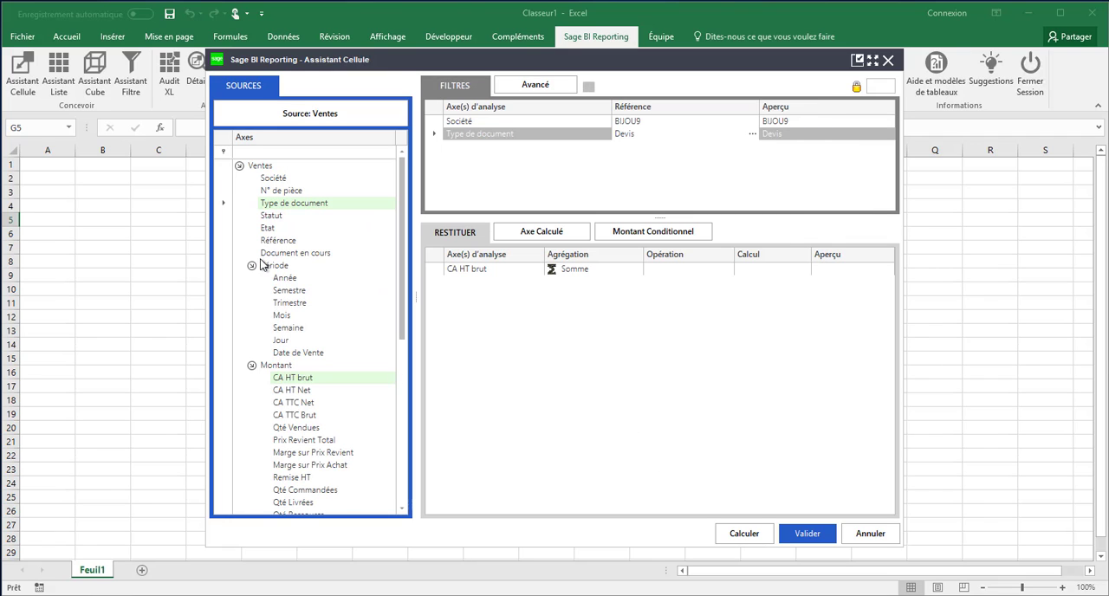
# Step: Add an Année filter set to 2017 and validate the formula into cell G5
pyautogui.moveTo(285, 278); pyautogui.dragTo(460, 169)
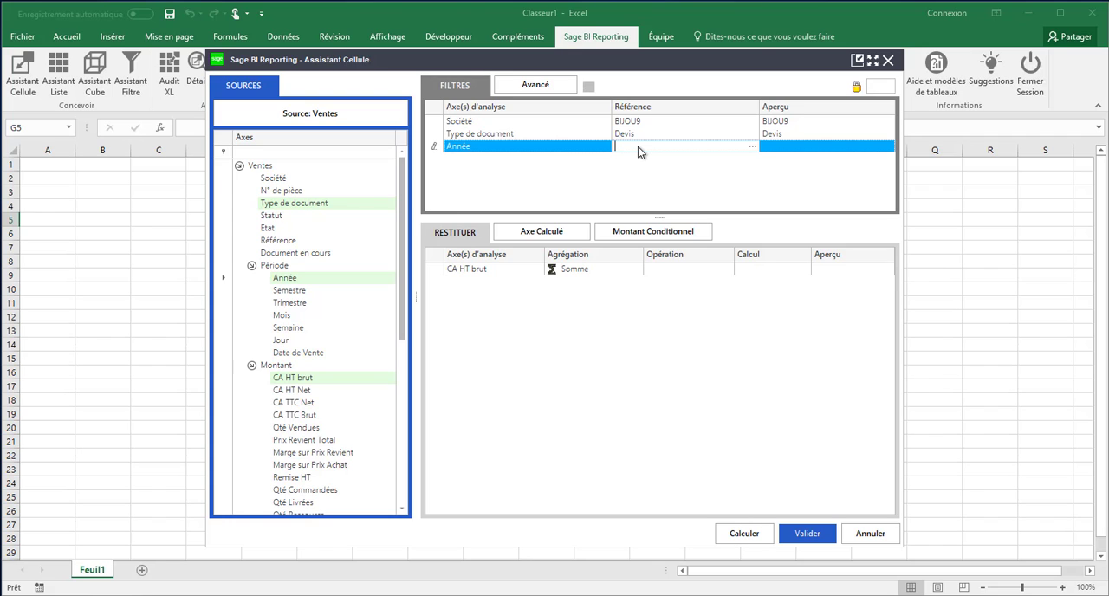
pyautogui.press('Return')
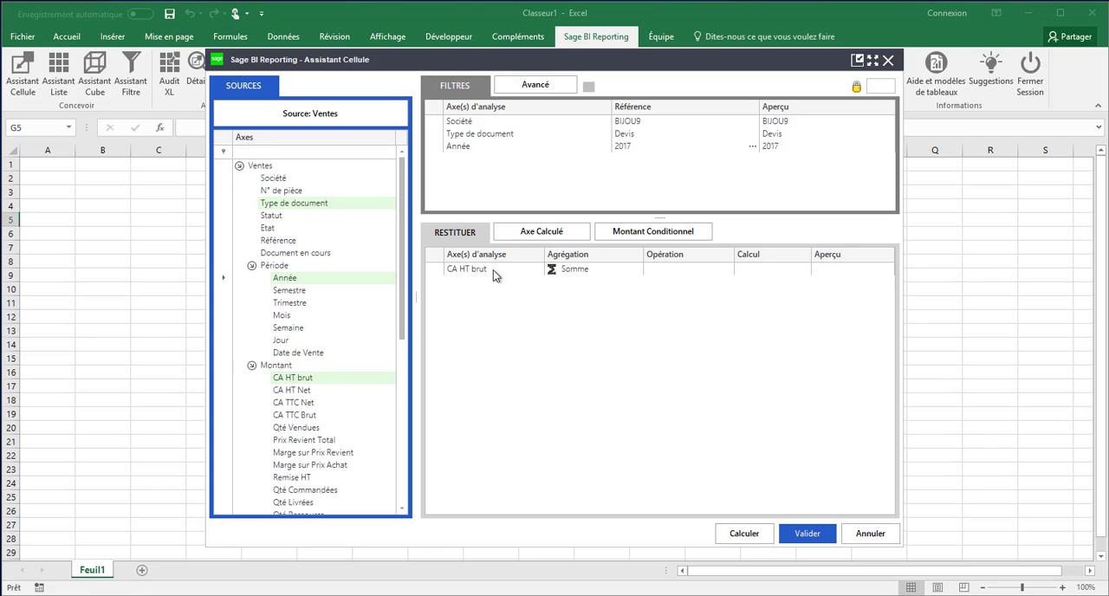
pyautogui.click(802, 536)
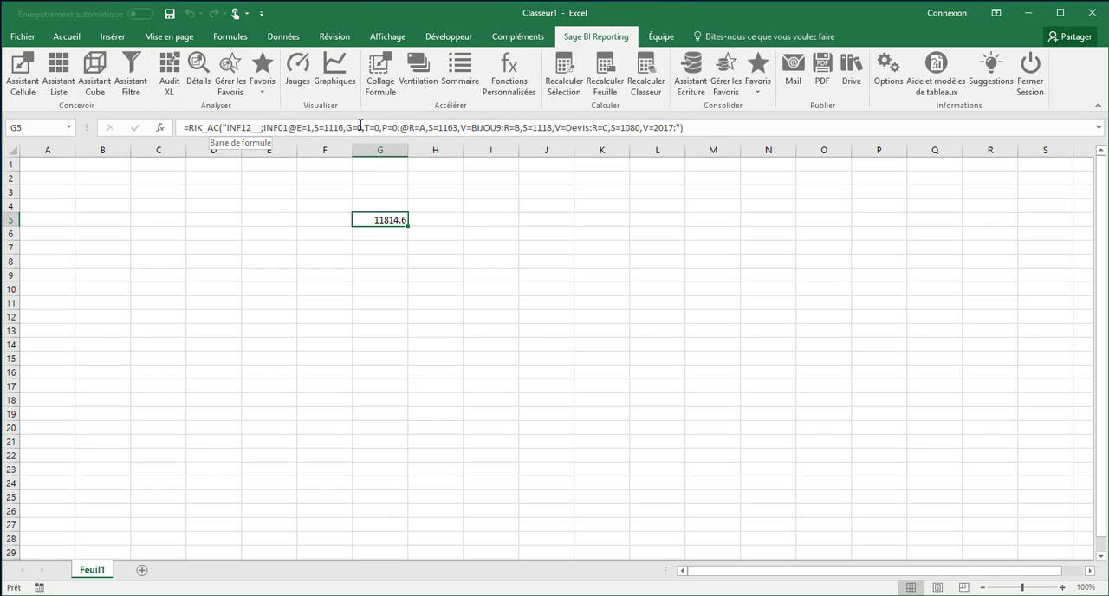
# Step: Reopen the G5 formula in the Assistant Cellule and enter the labels Année in A3 and Mois in A4
pyautogui.doubleClick(383, 221)
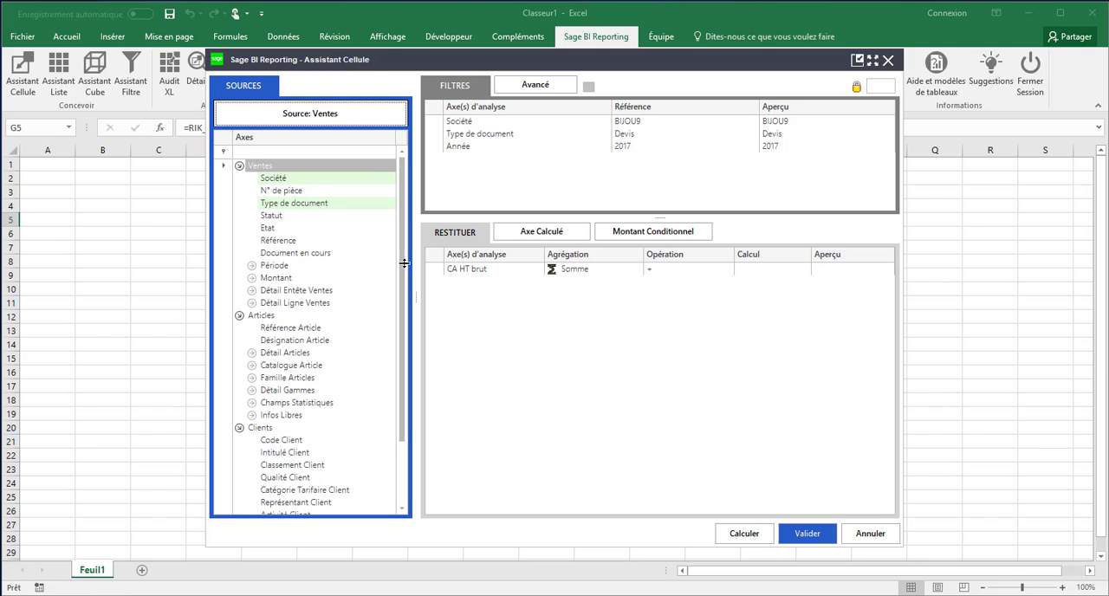
pyautogui.click(54, 191)
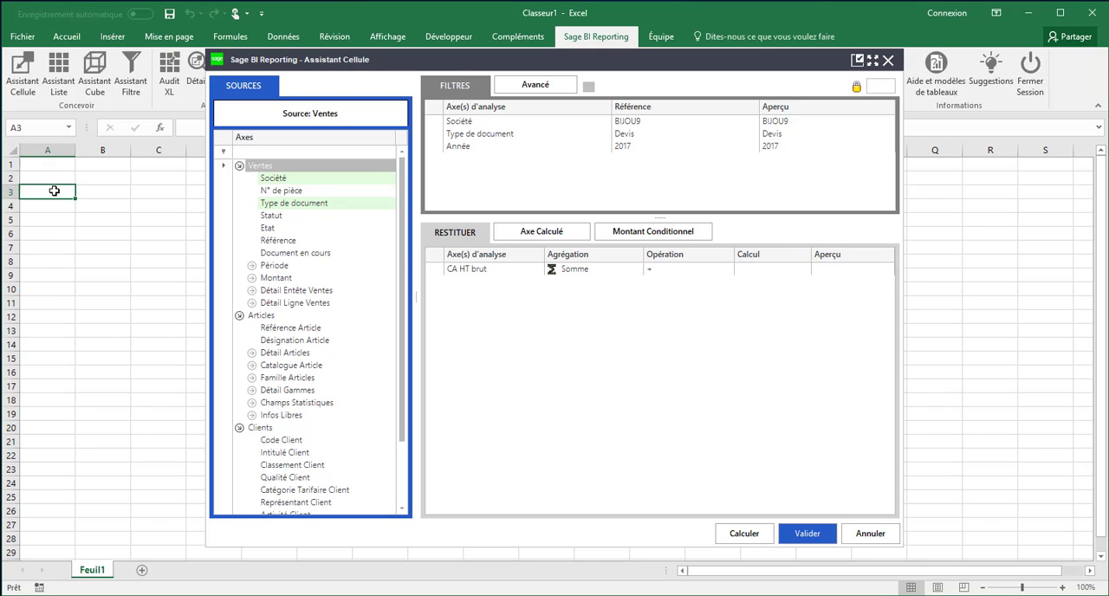
pyautogui.write('née')
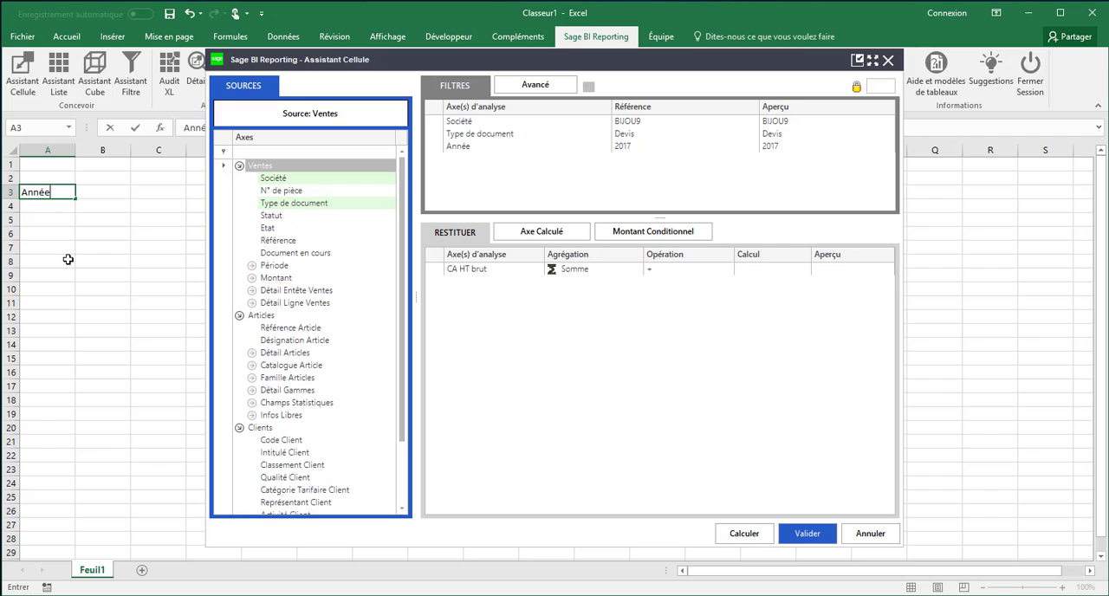
pyautogui.press('Tab')
pyautogui.press('Down')
pyautogui.press('Left')
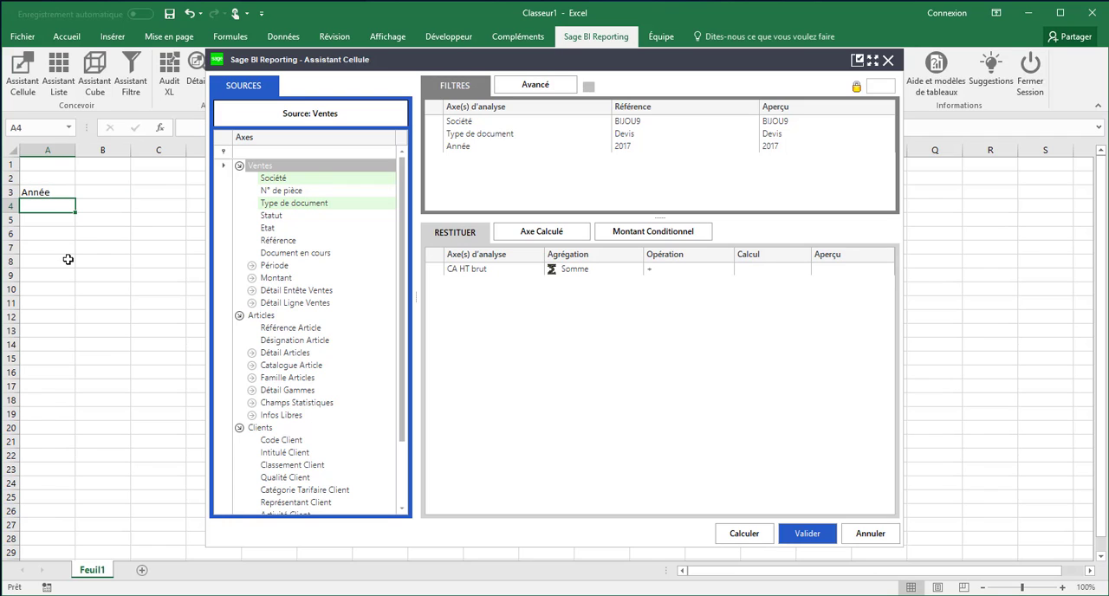
pyautogui.write('Mois')
pyautogui.press('Tab')
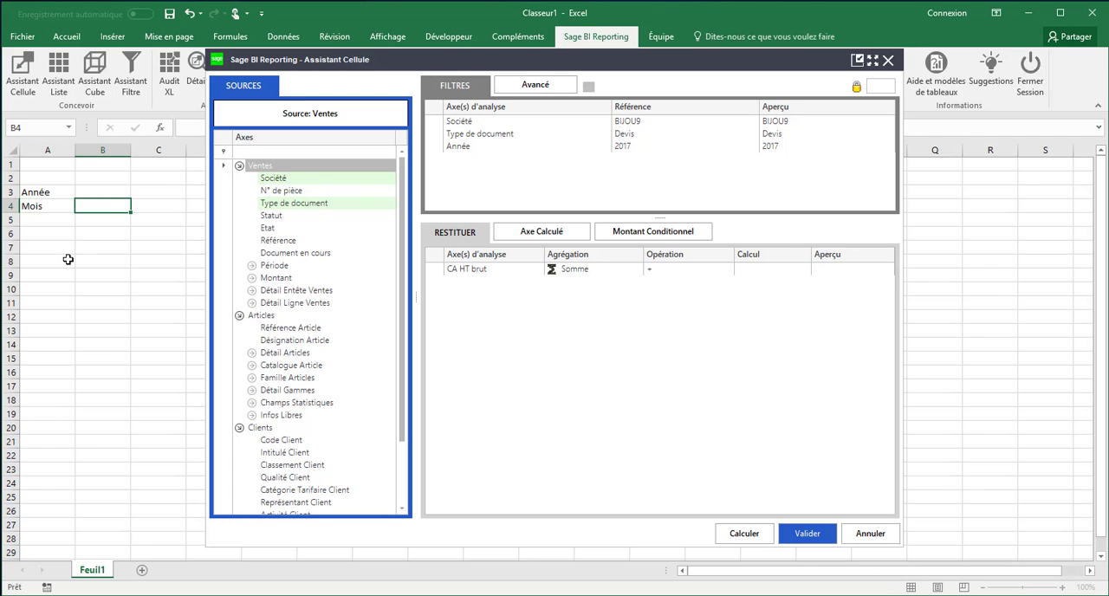
pyautogui.press('Up')
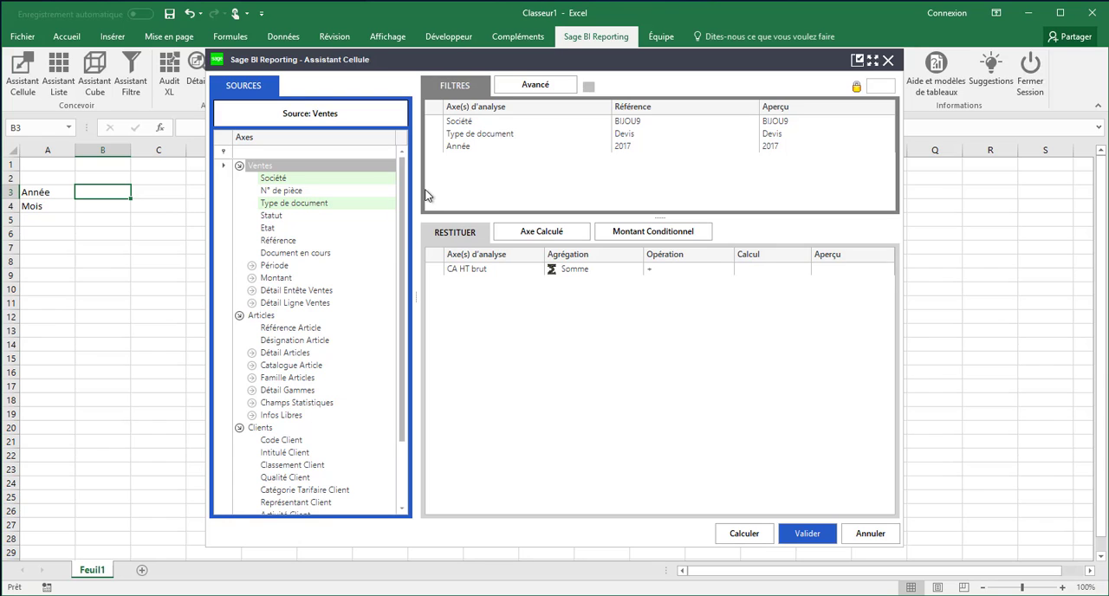
# Step: Replace the fixed Année filter value with a reference to cell $B$3
pyautogui.click(453, 146)
pyautogui.click(108, 193)
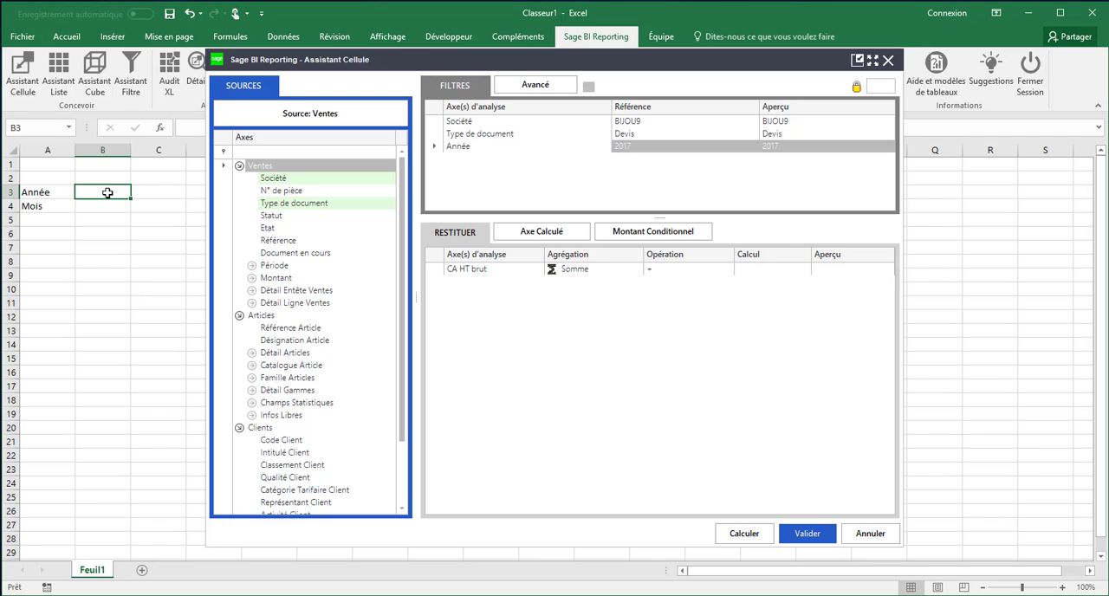
pyautogui.click(142, 192)
pyautogui.click(112, 193)
# Step: Add a Mois filter from the Période axes, link it to cell B4, and validate the formula
pyautogui.click(251, 266)
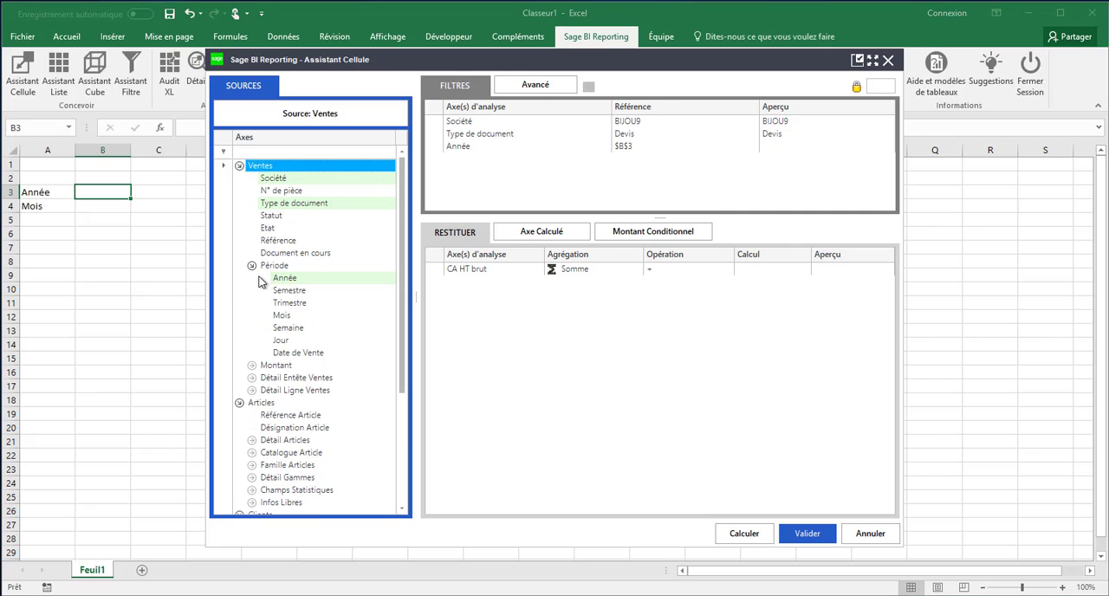
pyautogui.moveTo(282, 318); pyautogui.dragTo(463, 177)
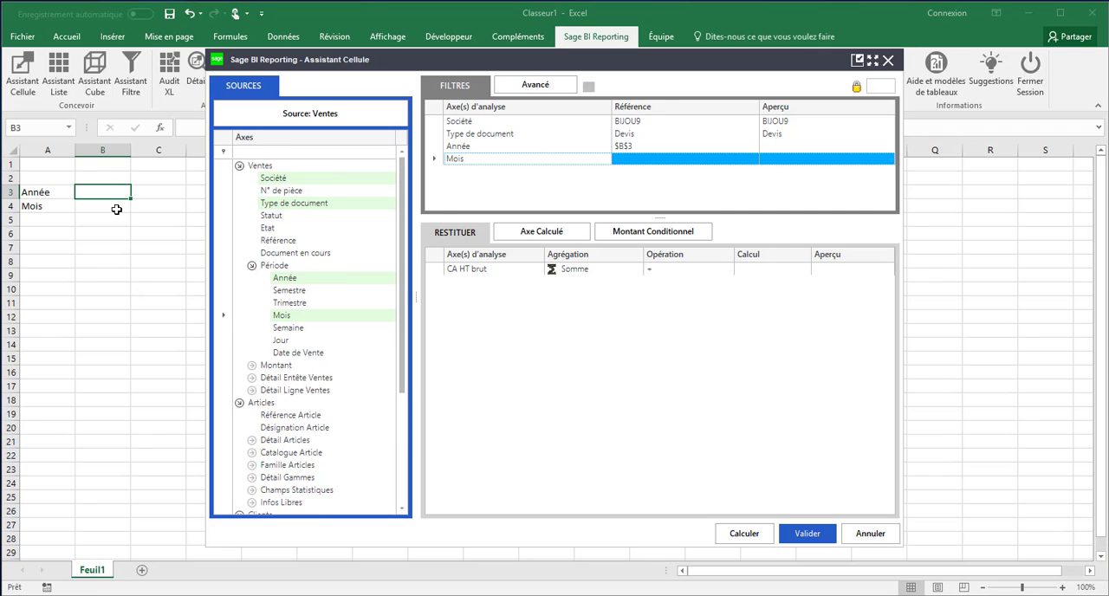
pyautogui.click(799, 533)
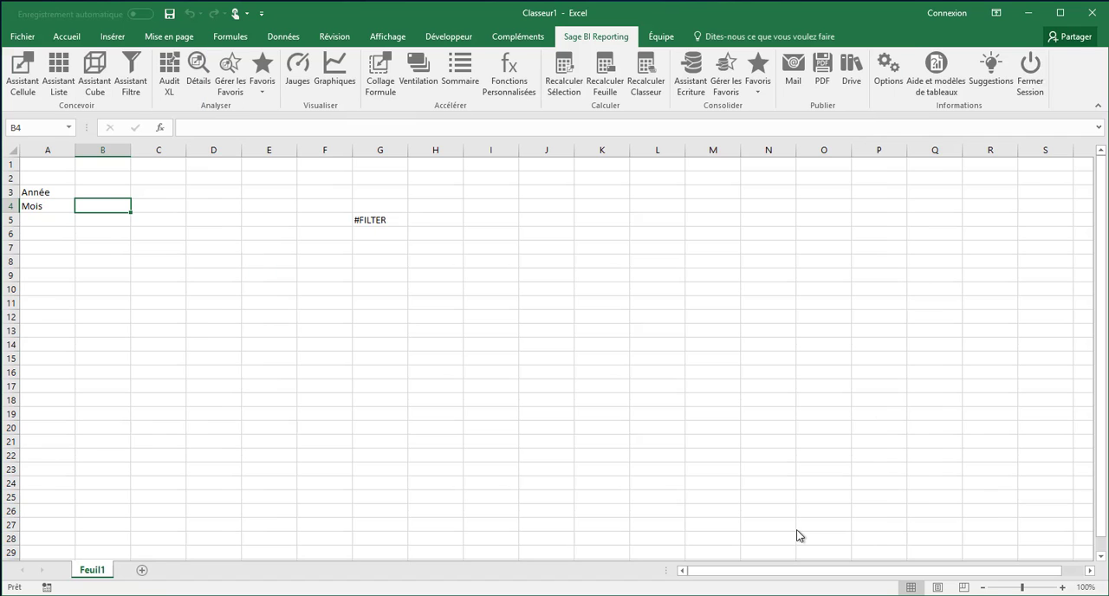
# Step: Choose 2017 from the filter list as the Année value in cell B3
pyautogui.click(108, 191)
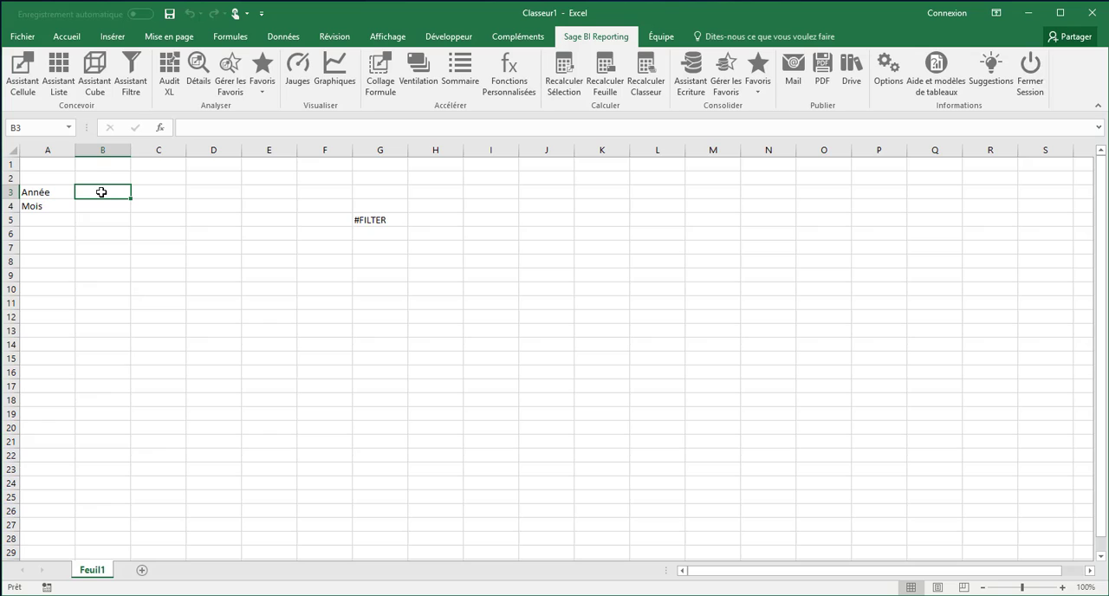
pyautogui.doubleClick(101, 193)
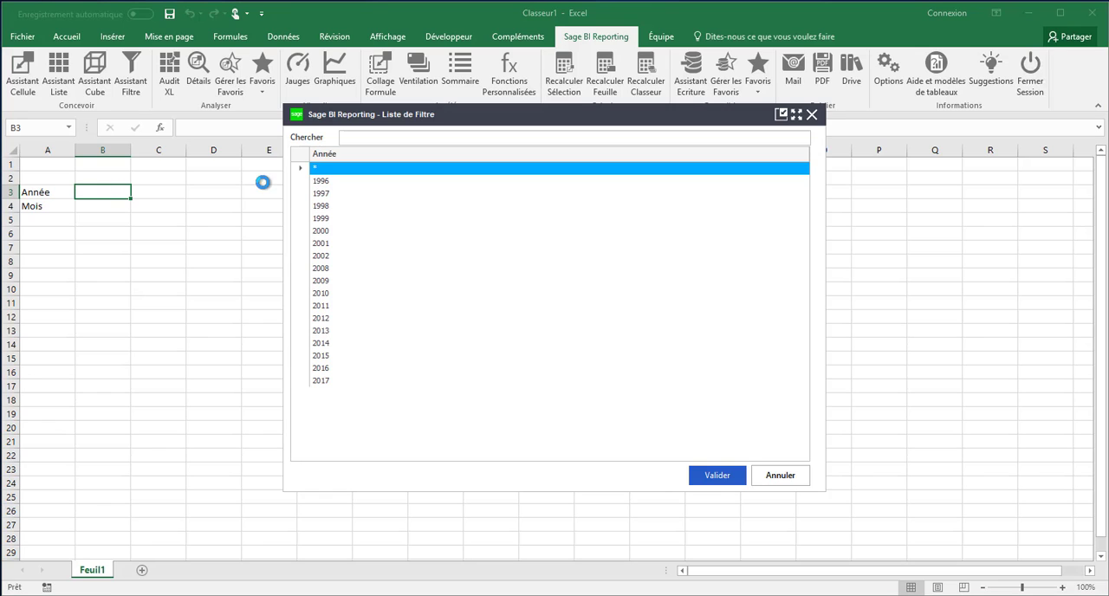
pyautogui.click(330, 381)
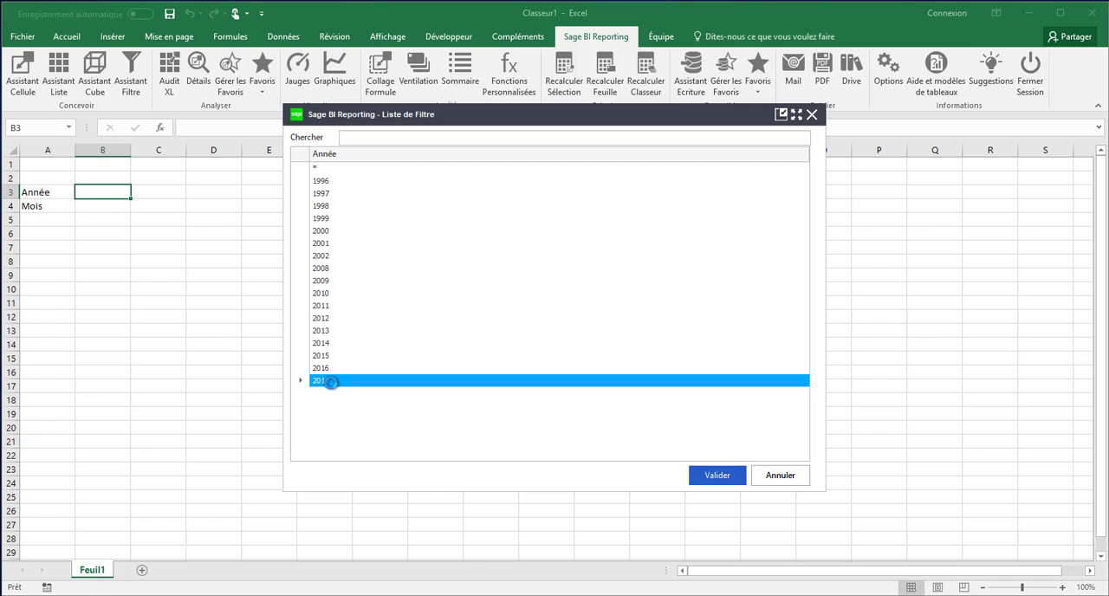
pyautogui.click(710, 478)
# Step: Choose months 3 to 5 from the filter list as the Mois value in cell B4
pyautogui.click(106, 208)
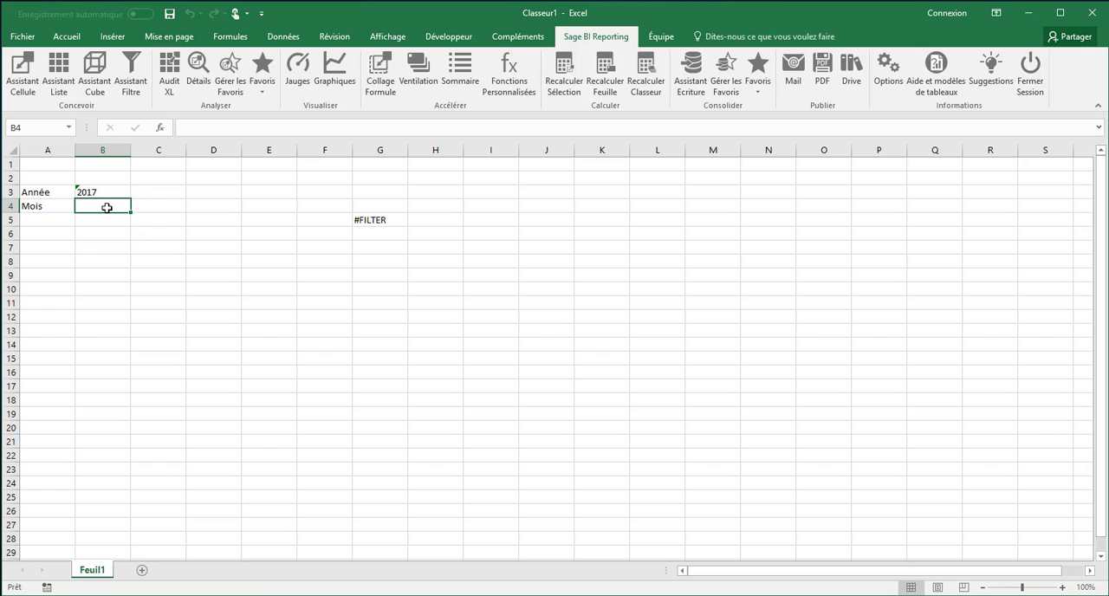
pyautogui.doubleClick(106, 208)
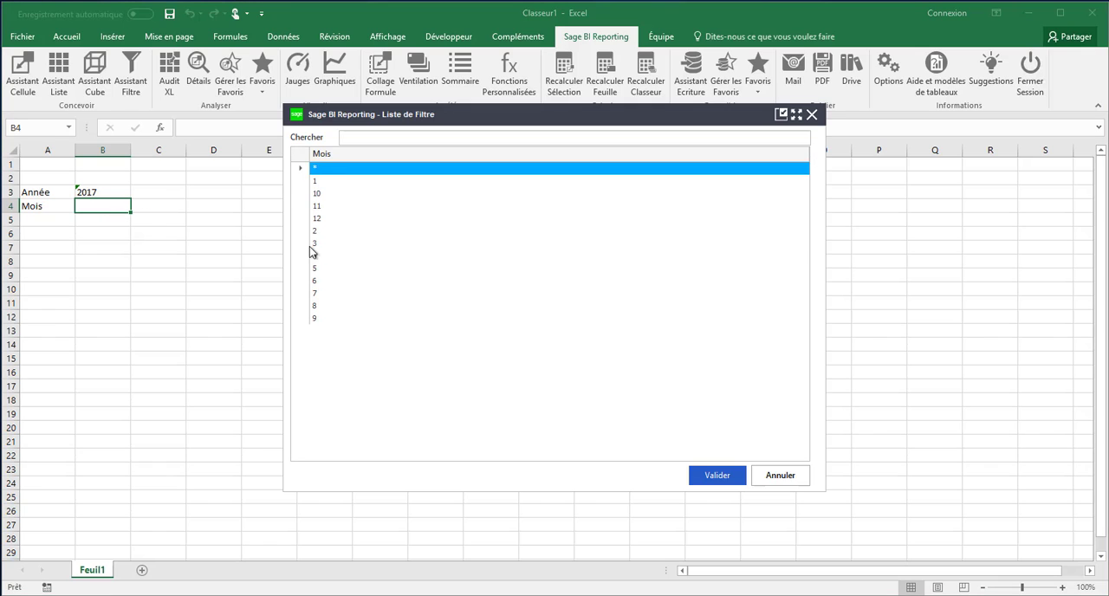
pyautogui.moveTo(318, 249); pyautogui.dragTo(327, 275)
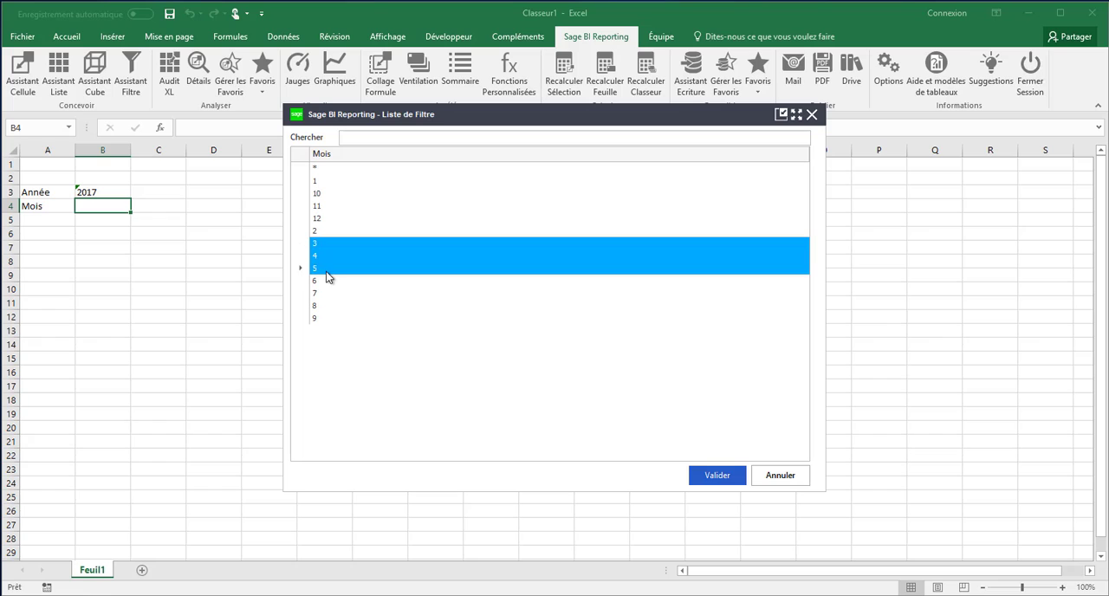
pyautogui.click(718, 475)
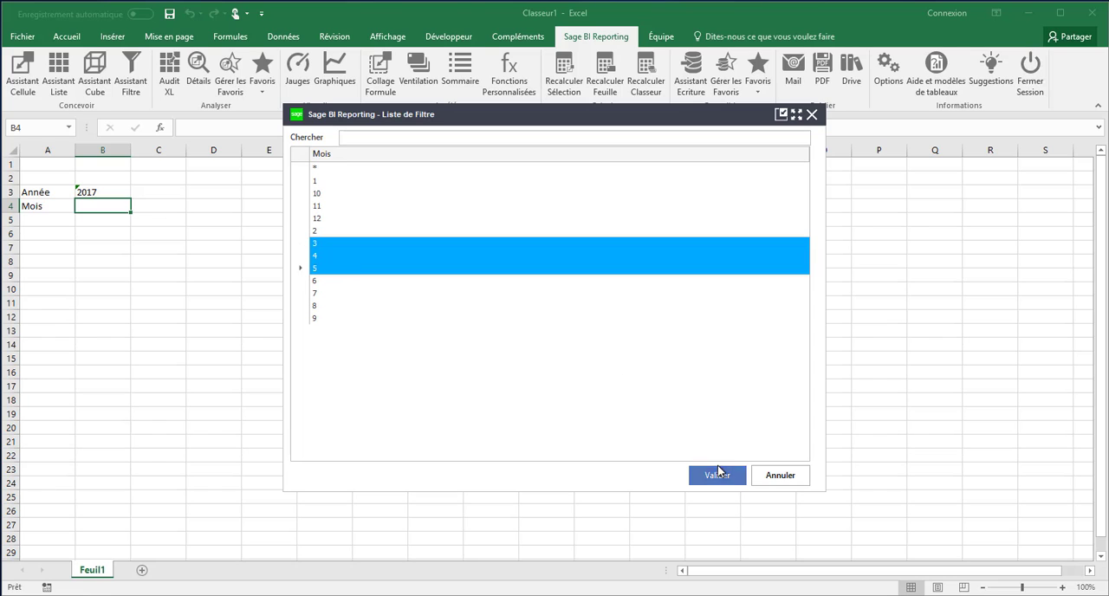
pyautogui.click(717, 482)
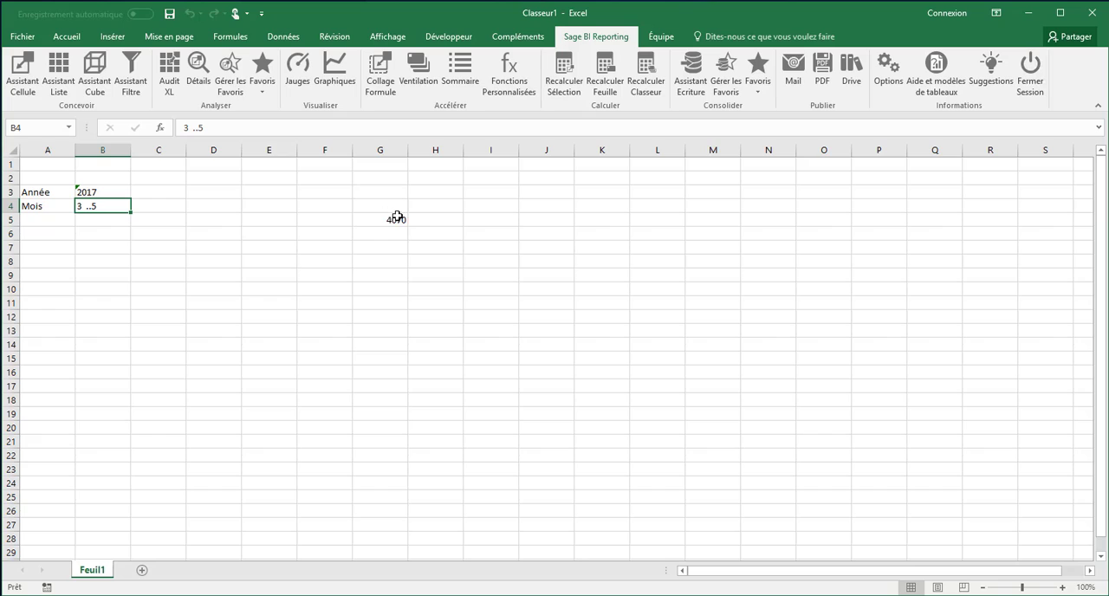
# Step: On a new sheet, start an Assistant Liste in cell F5 using the Ventes model of Sage Gestion Commerciale 100
pyautogui.click(142, 570)
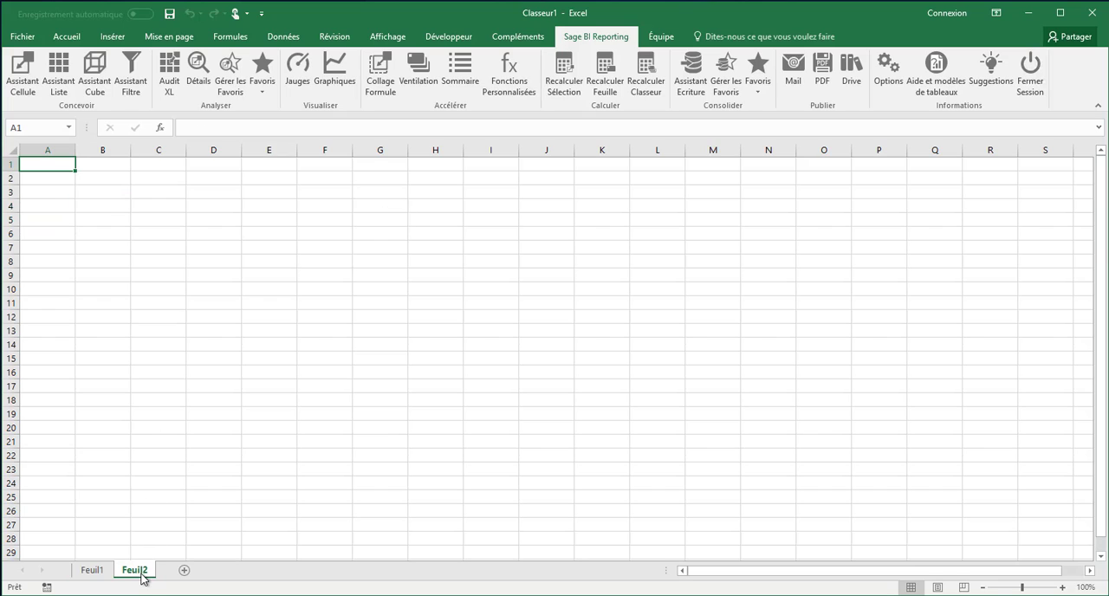
pyautogui.click(311, 221)
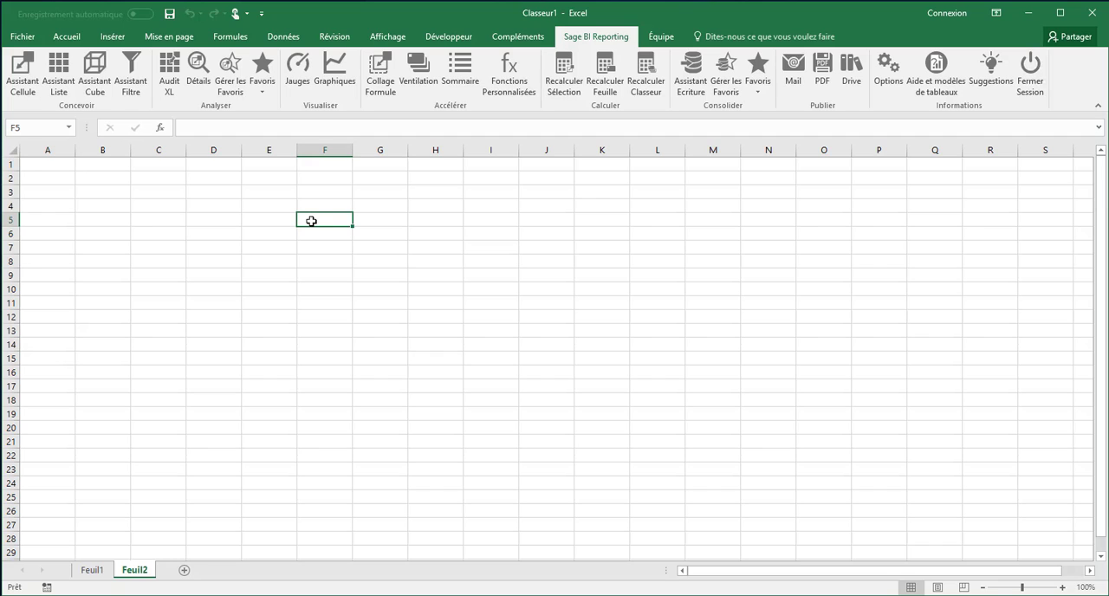
pyautogui.click(64, 72)
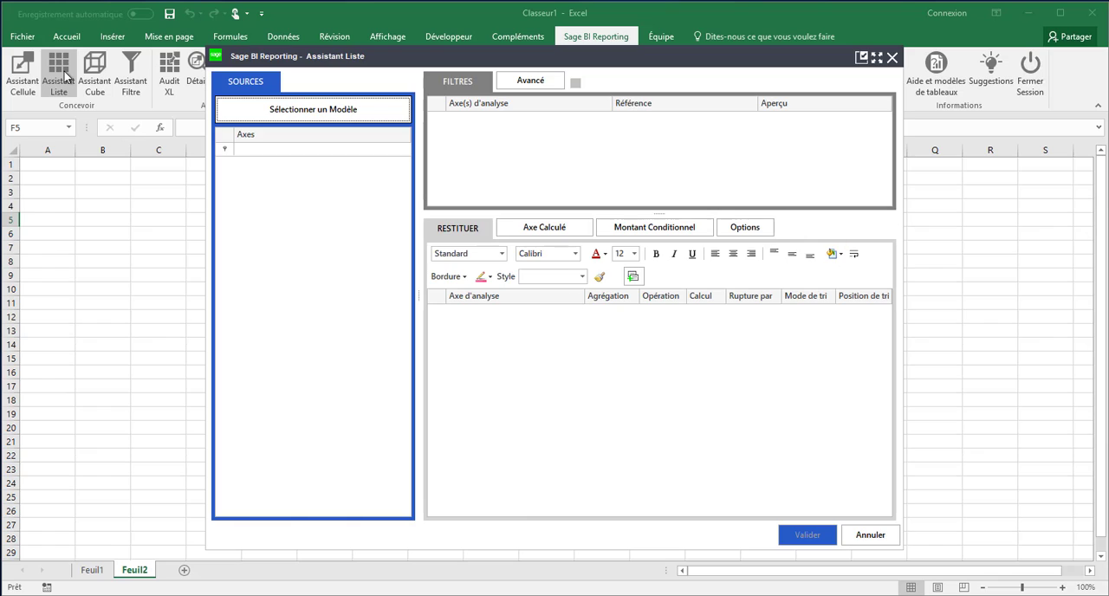
pyautogui.click(314, 116)
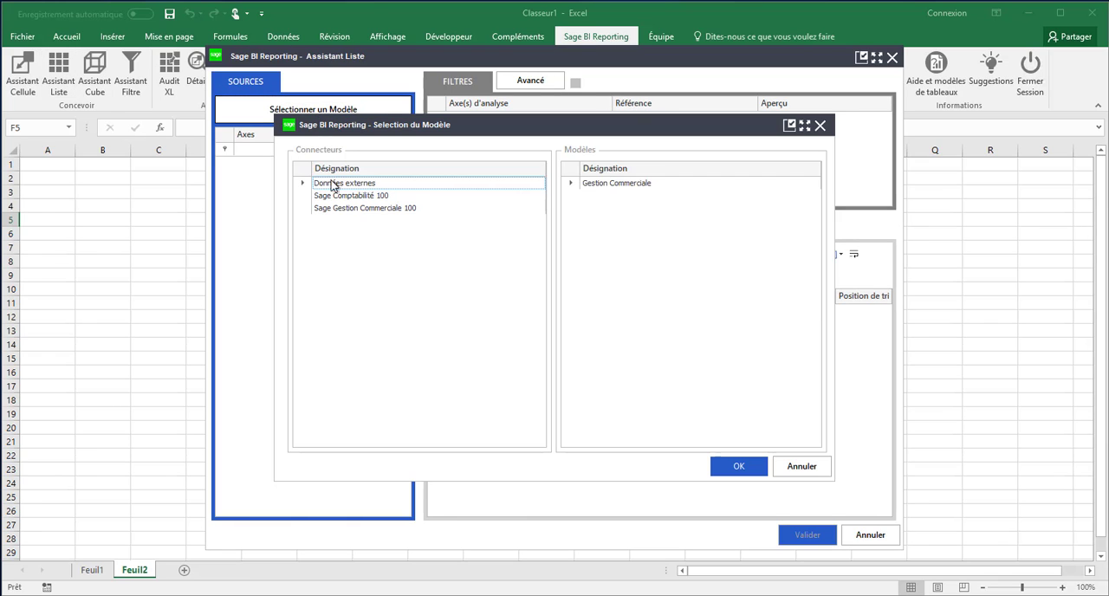
pyautogui.click(363, 208)
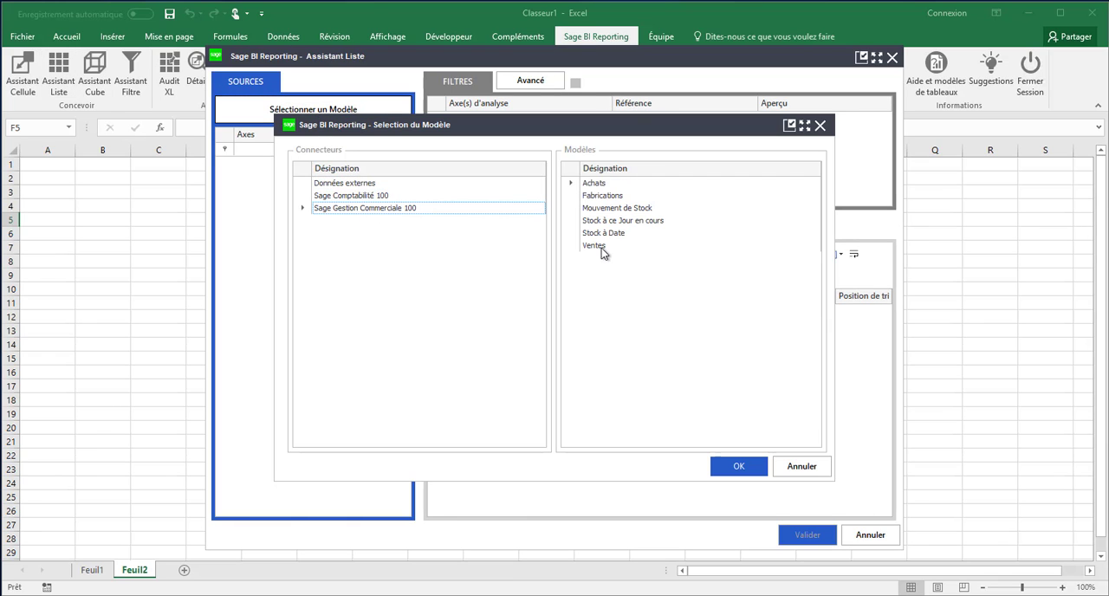
pyautogui.click(604, 248)
pyautogui.click(734, 466)
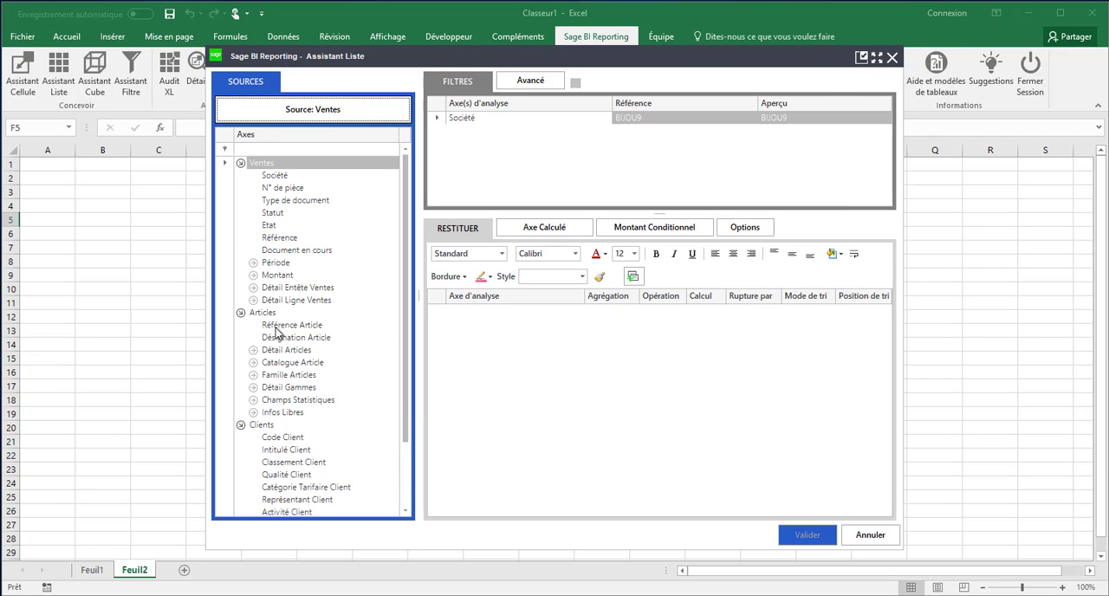
# Step: Add Référence Article, Désignation Article, Qté Vendues and CA HT brut as the list's output columns
pyautogui.moveTo(276, 329); pyautogui.dragTo(460, 338)
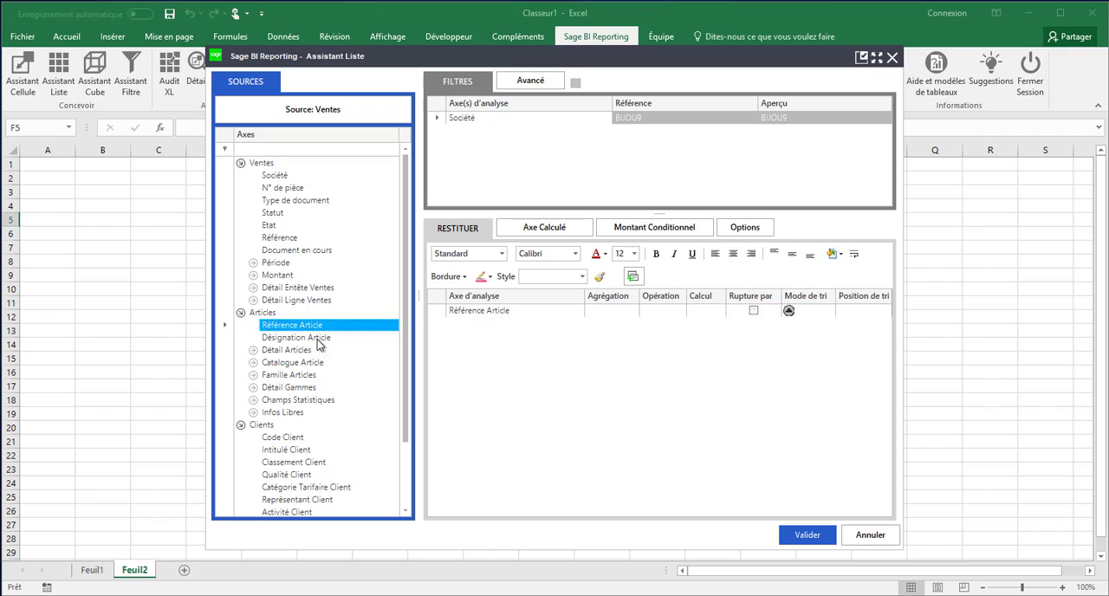
pyautogui.moveTo(321, 340); pyautogui.dragTo(473, 337)
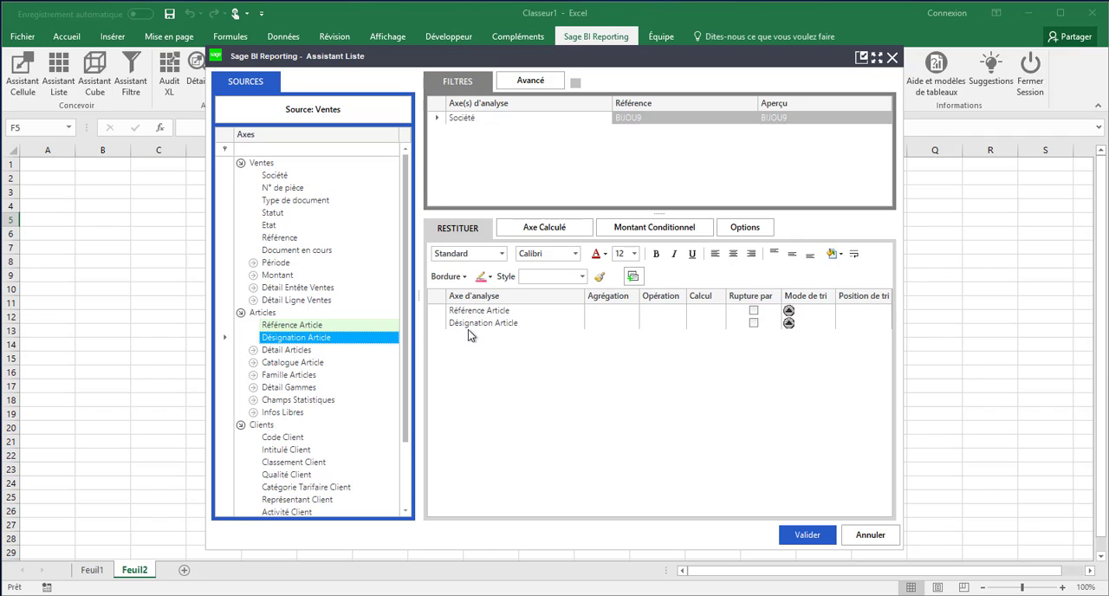
pyautogui.click(253, 275)
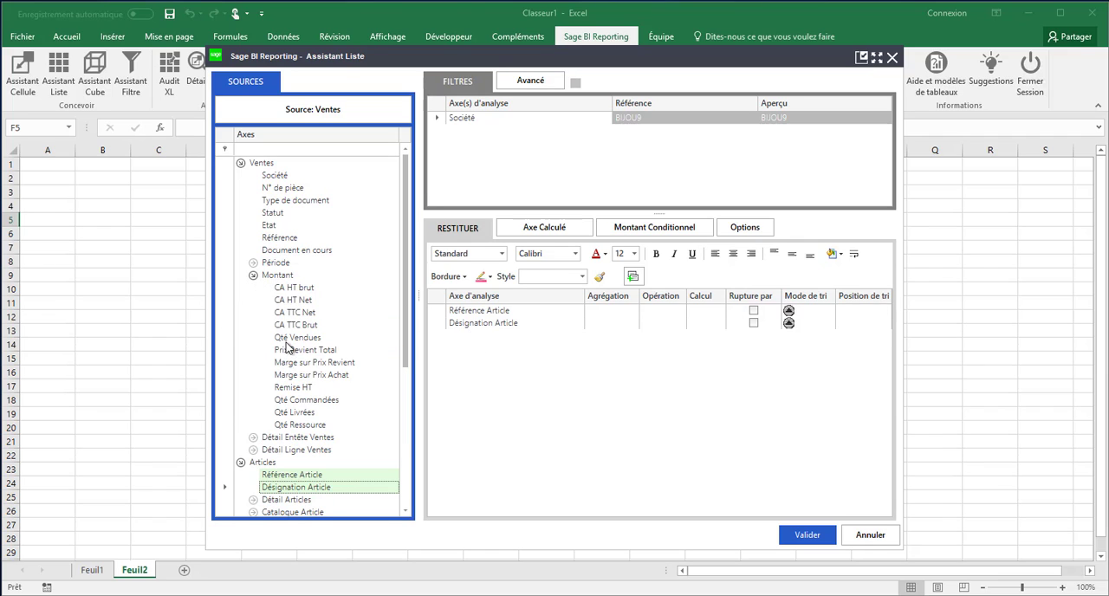
pyautogui.moveTo(290, 343); pyautogui.dragTo(489, 342)
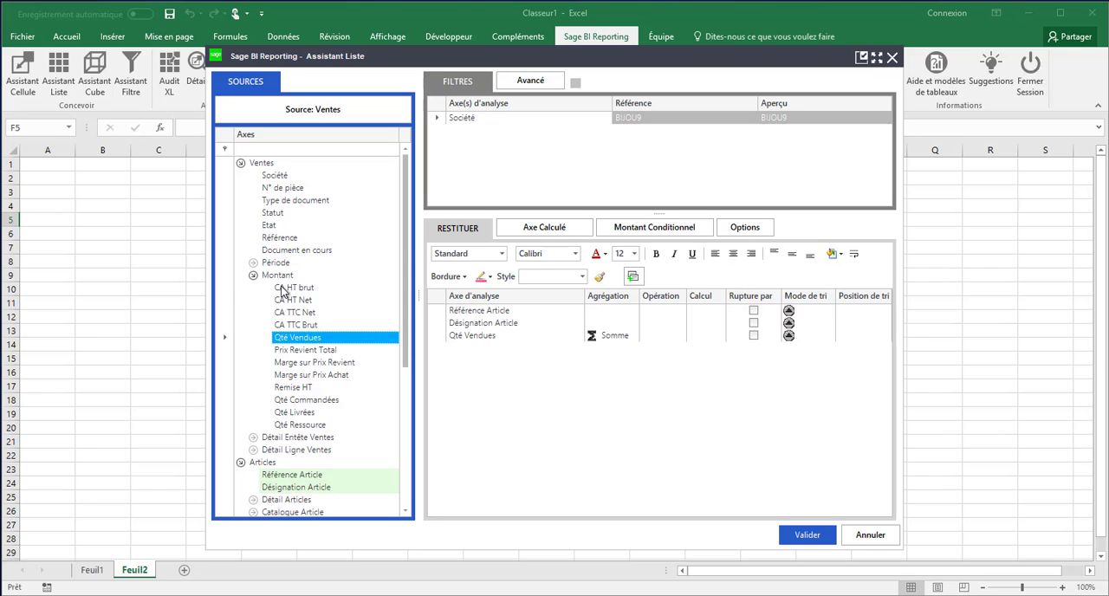
pyautogui.moveTo(286, 288); pyautogui.dragTo(453, 350)
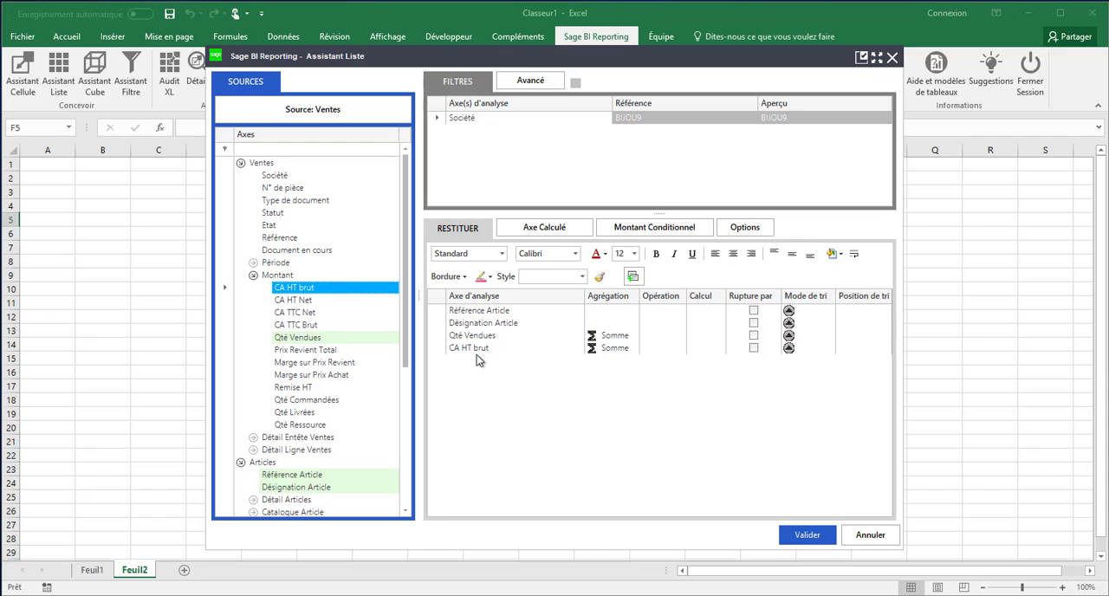
# Step: Apply a red-white-green colour scale to CA HT brut as conditional formatting and validate the list
pyautogui.click(476, 351)
pyautogui.rightClick(477, 351)
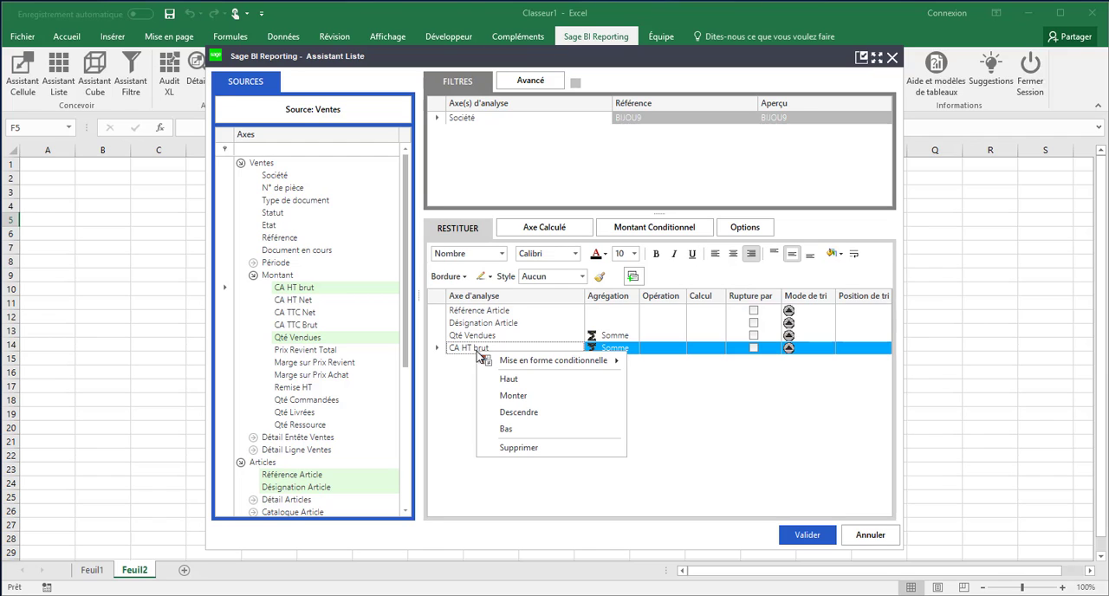
pyautogui.moveTo(508, 364)
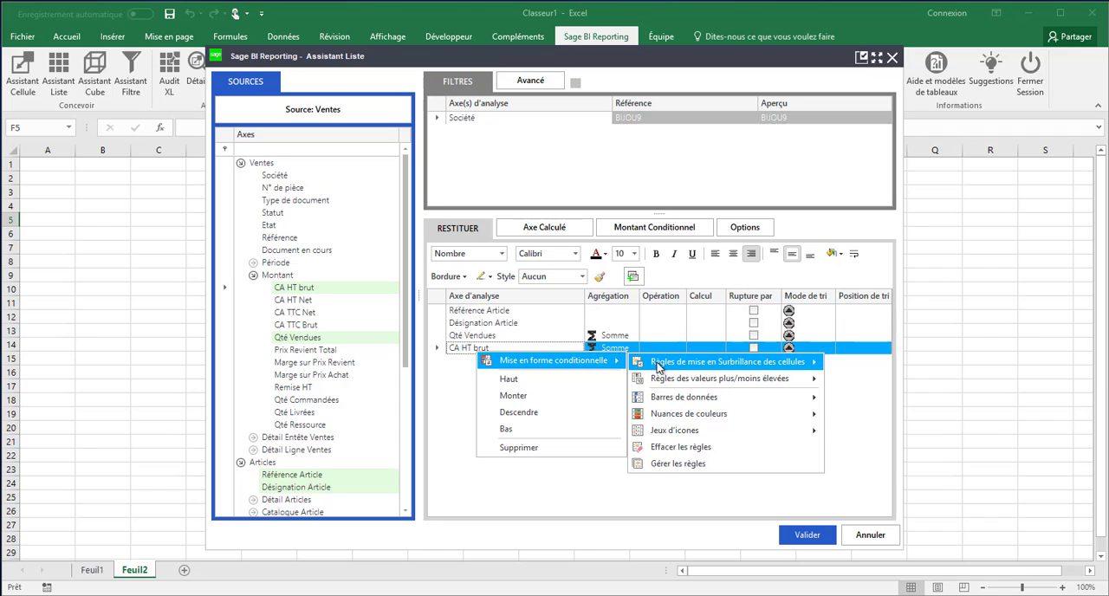
pyautogui.moveTo(669, 415)
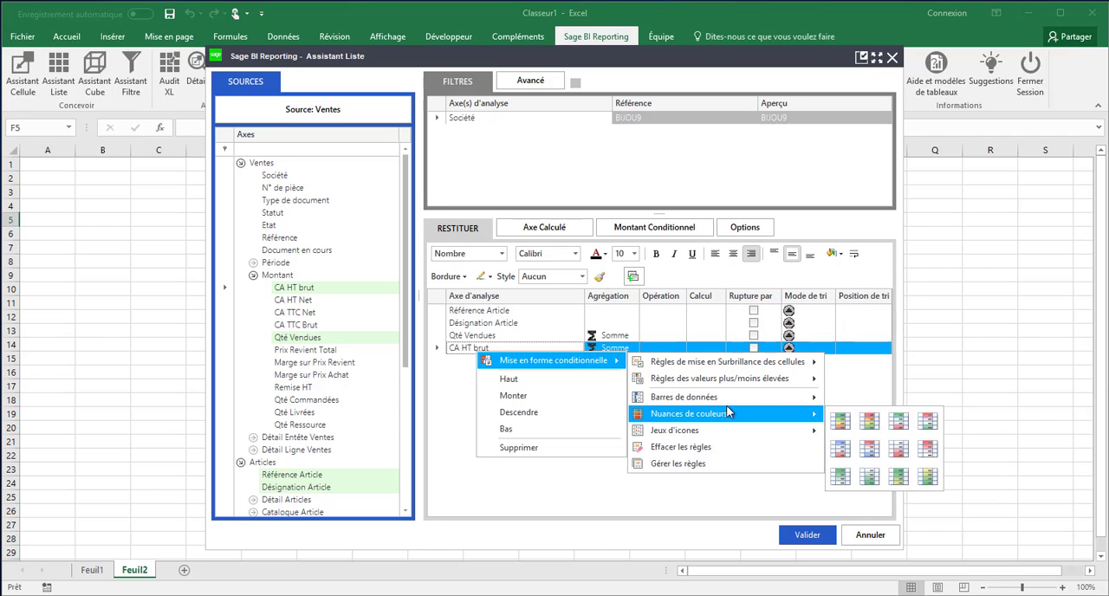
pyautogui.click(928, 422)
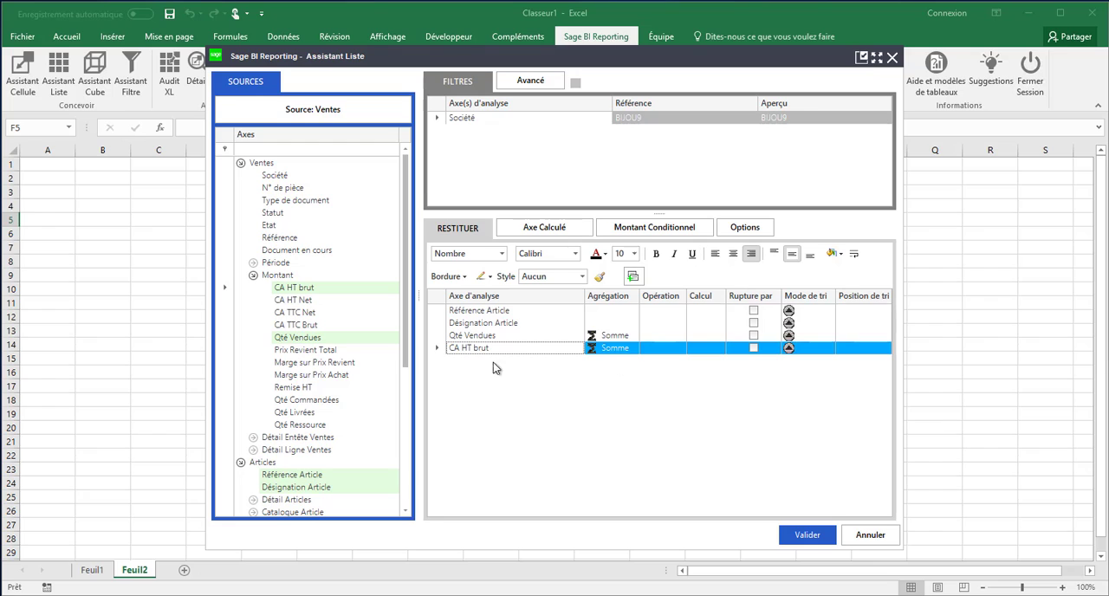
pyautogui.click(796, 534)
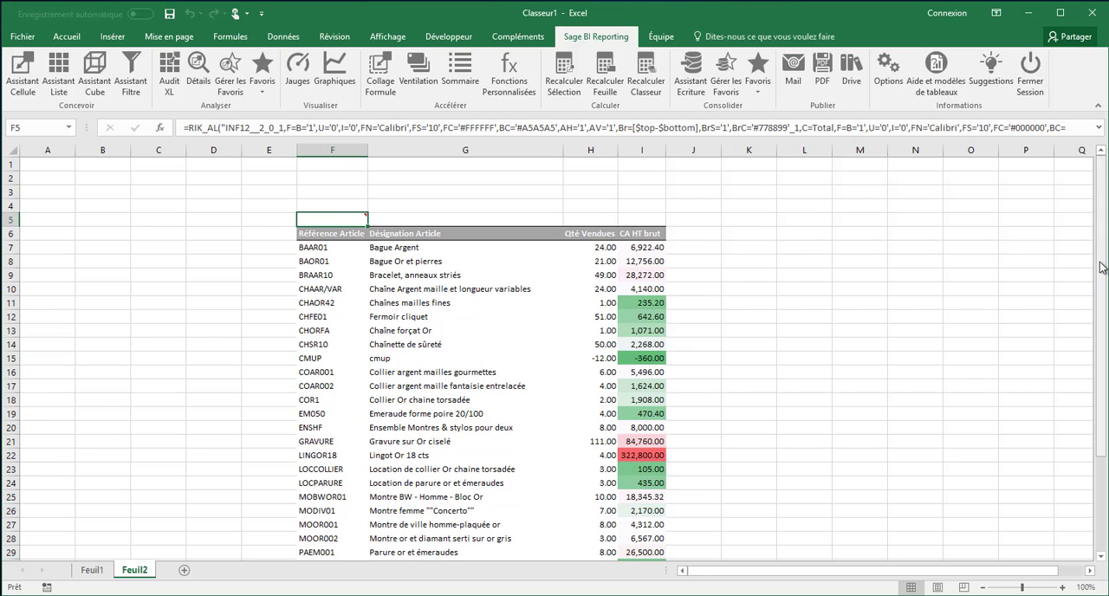
# Step: Reopen the list in F5, add Libellé Famille as the first column with a break on it, and validate
pyautogui.moveTo(1102, 267)
pyautogui.mouseDown()
pyautogui.moveTo(1102, 449)
pyautogui.moveTo(1106, 276)
pyautogui.mouseUp()
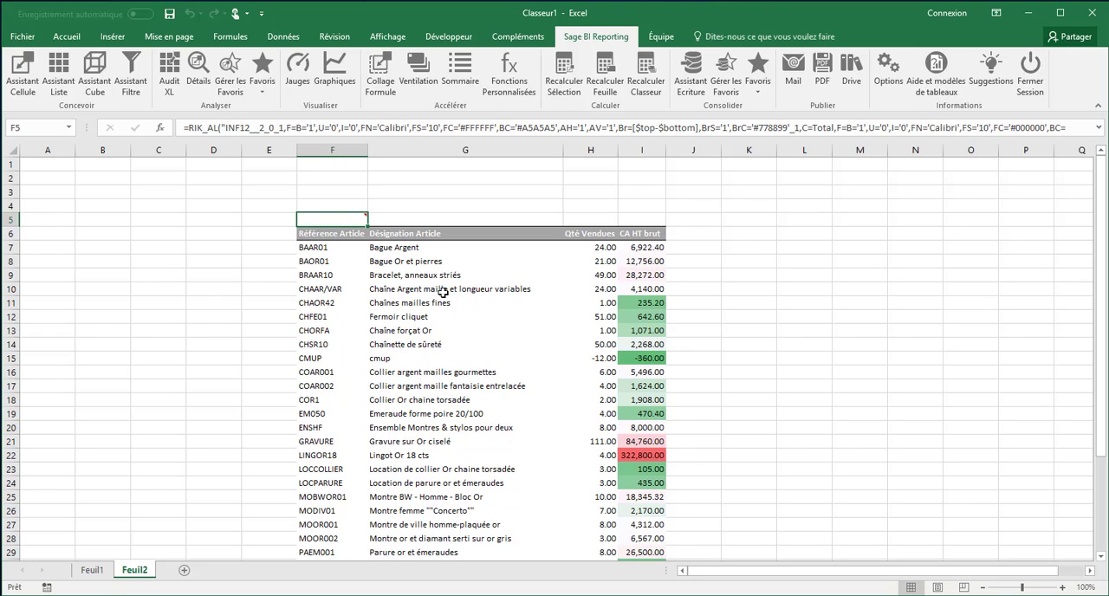
pyautogui.moveTo(329, 225)
pyautogui.moveTo(351, 217)
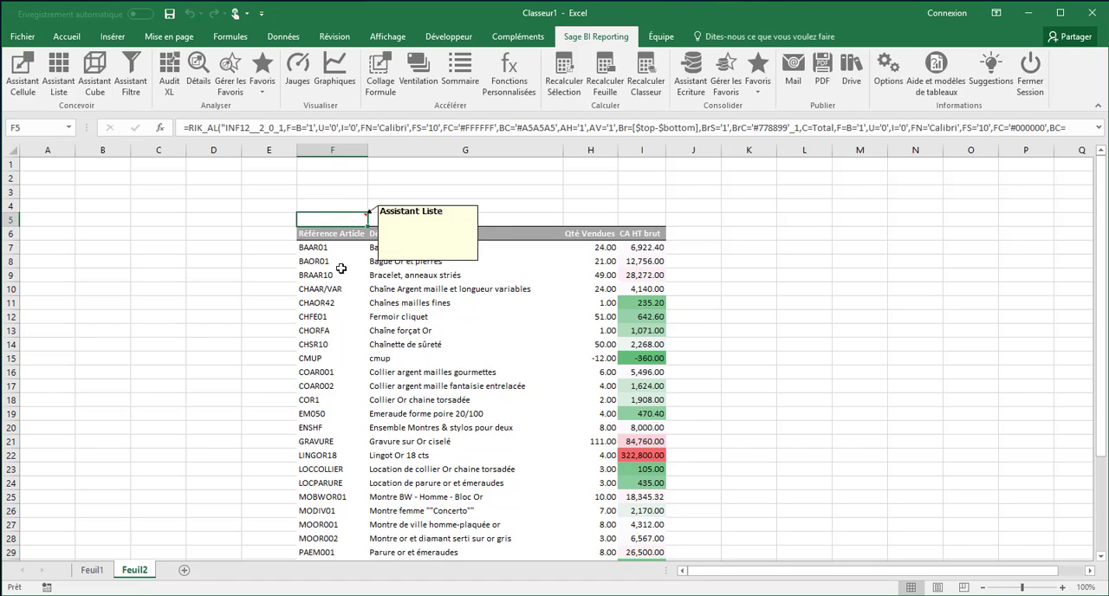
pyautogui.doubleClick(345, 221)
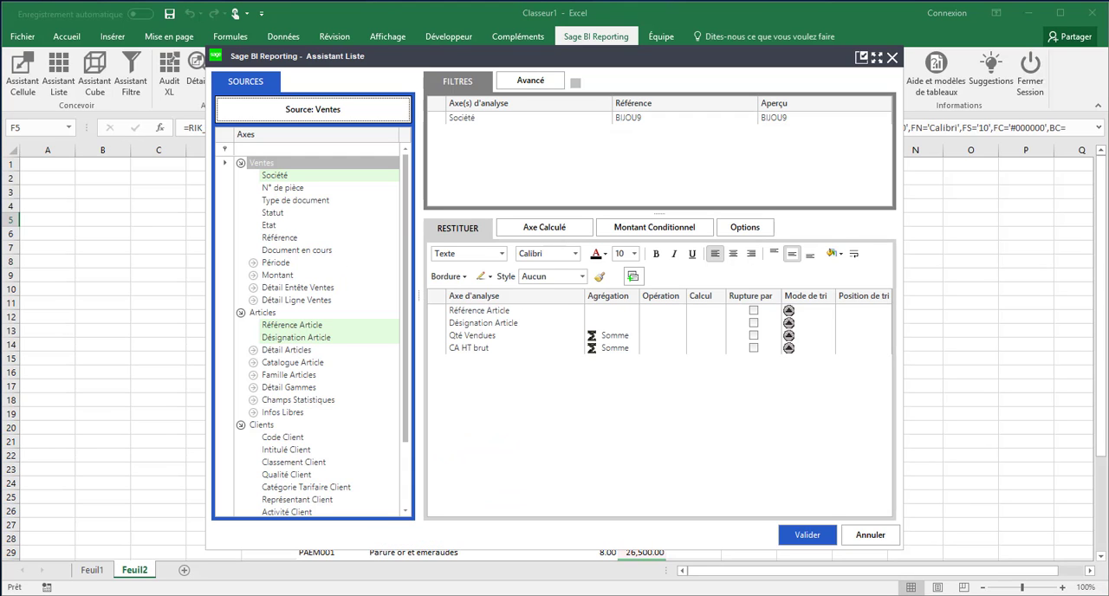
pyautogui.click(253, 376)
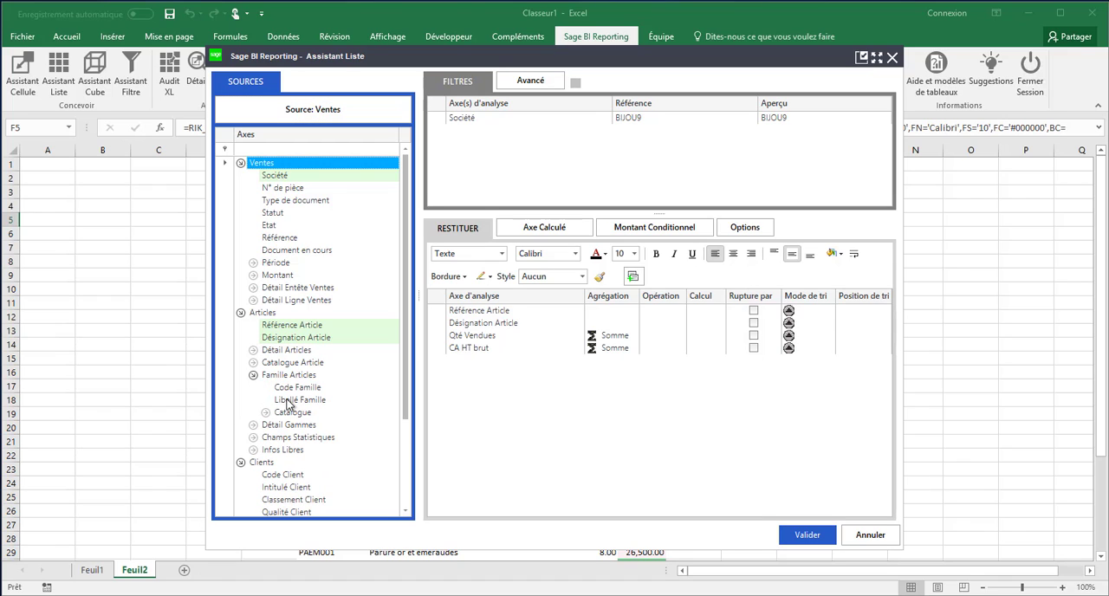
pyautogui.moveTo(293, 401); pyautogui.dragTo(463, 310)
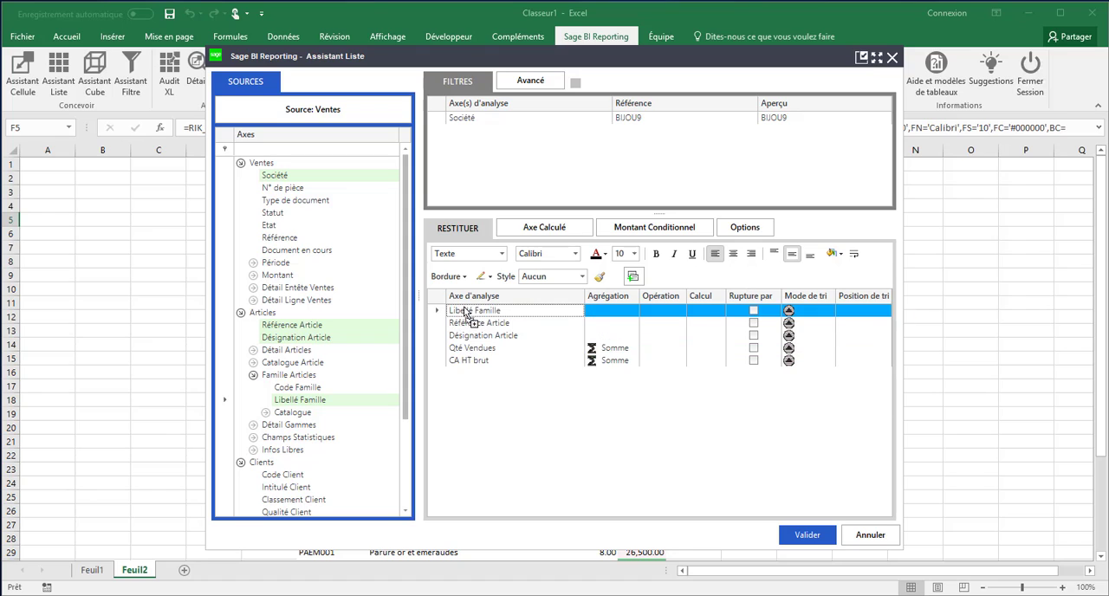
pyautogui.click(753, 310)
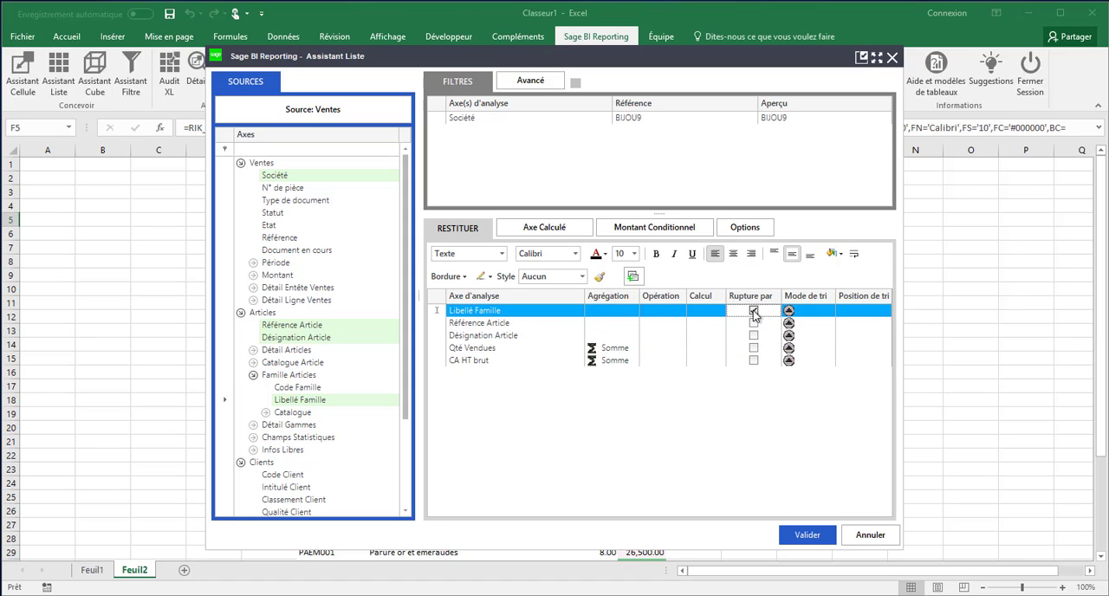
pyautogui.click(812, 536)
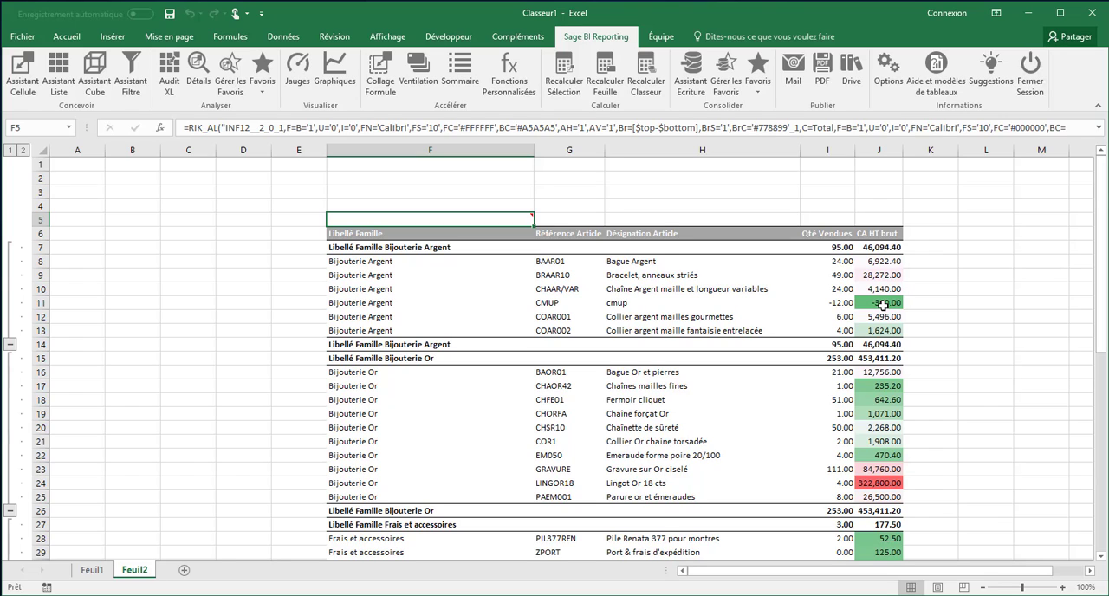
# Step: Copy the CA HT brut column J into column K and rename its header in K6 to "Pu moyen"
pyautogui.click(877, 145)
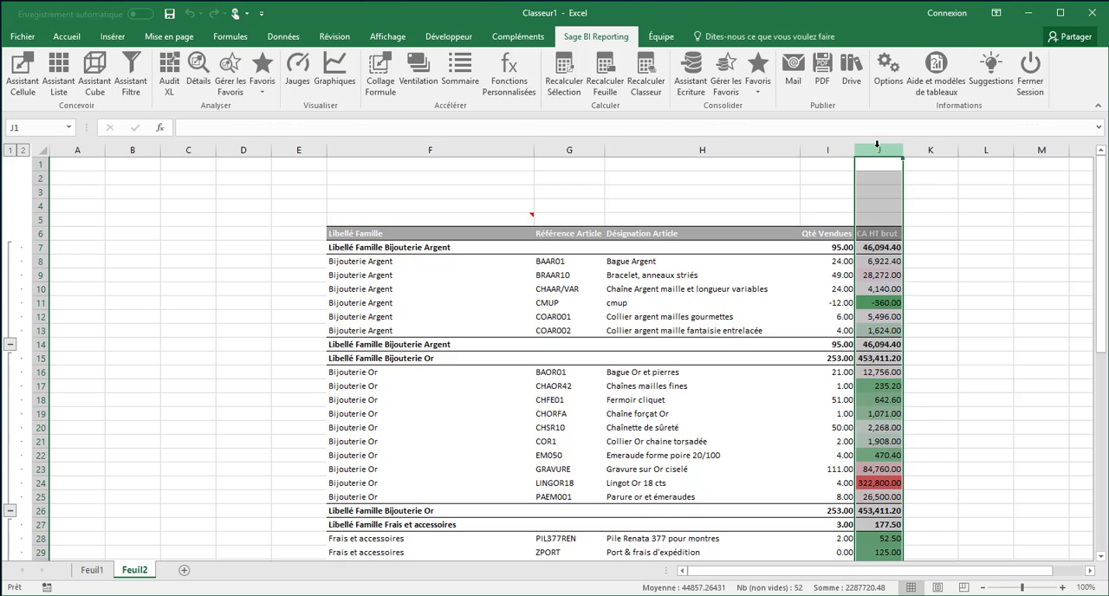
pyautogui.hotkey('ctrl', 'c')
pyautogui.press('Right')
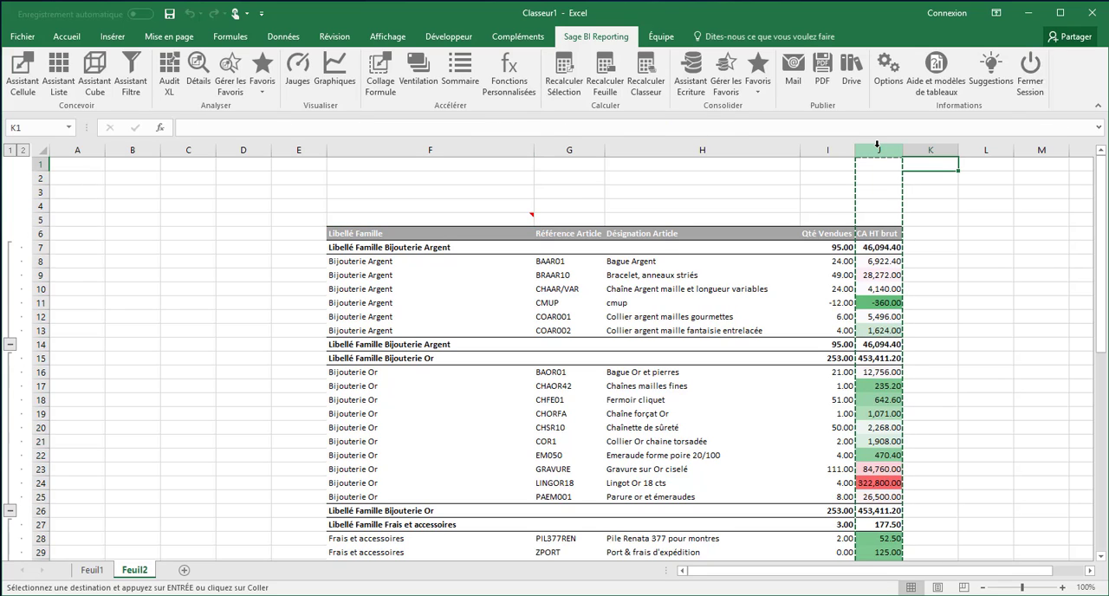
pyautogui.hotkey('ctrl', 'v')
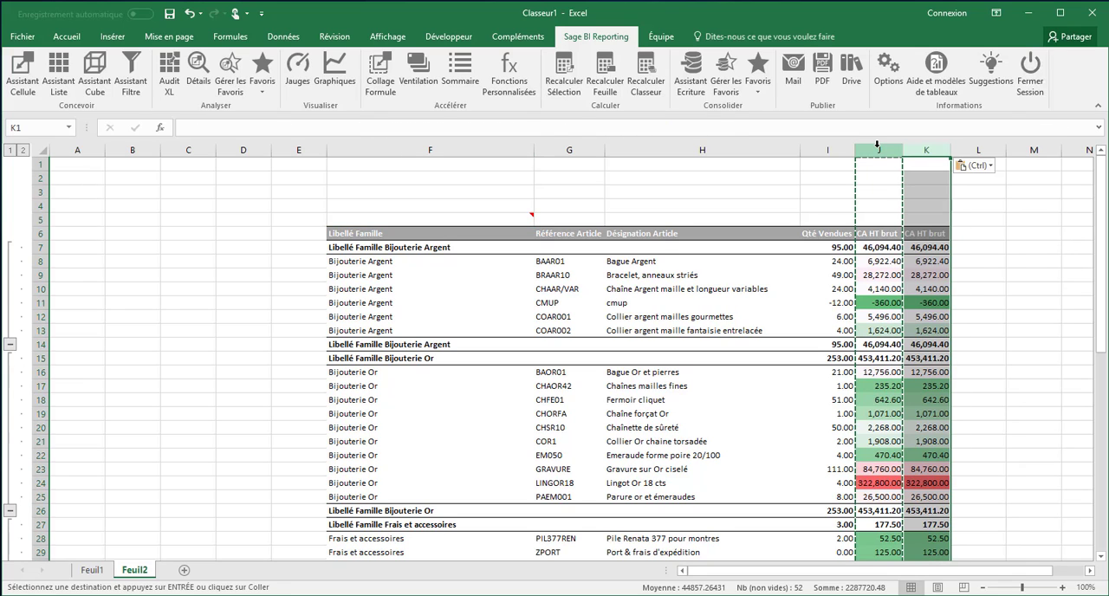
pyautogui.click(913, 234)
pyautogui.doubleClick(912, 234)
pyautogui.hotkey('ctrl', 'a')
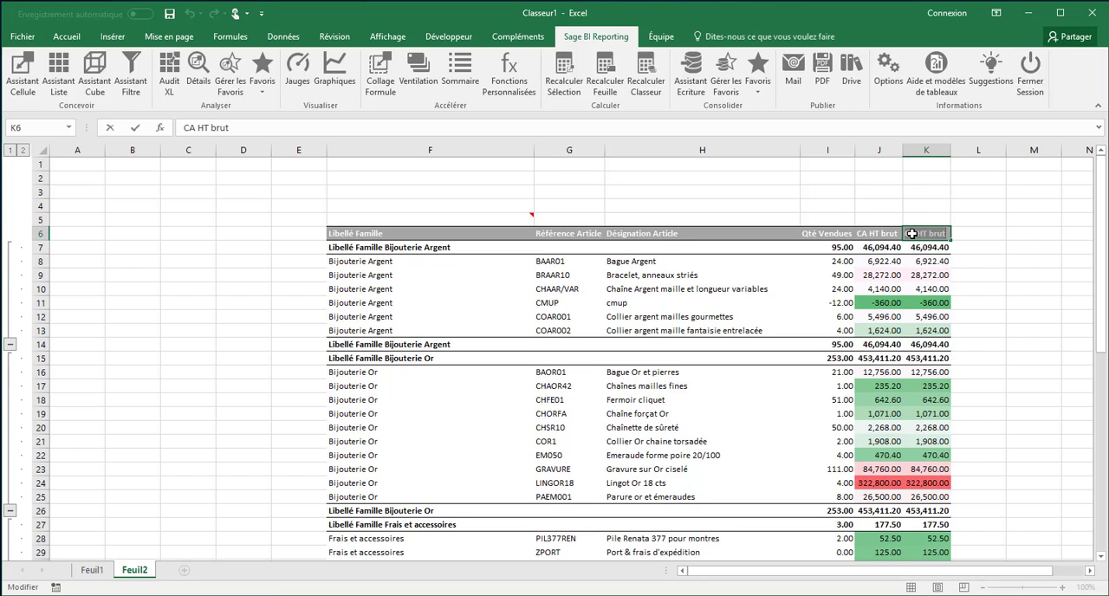
pyautogui.write('Pu moyen')
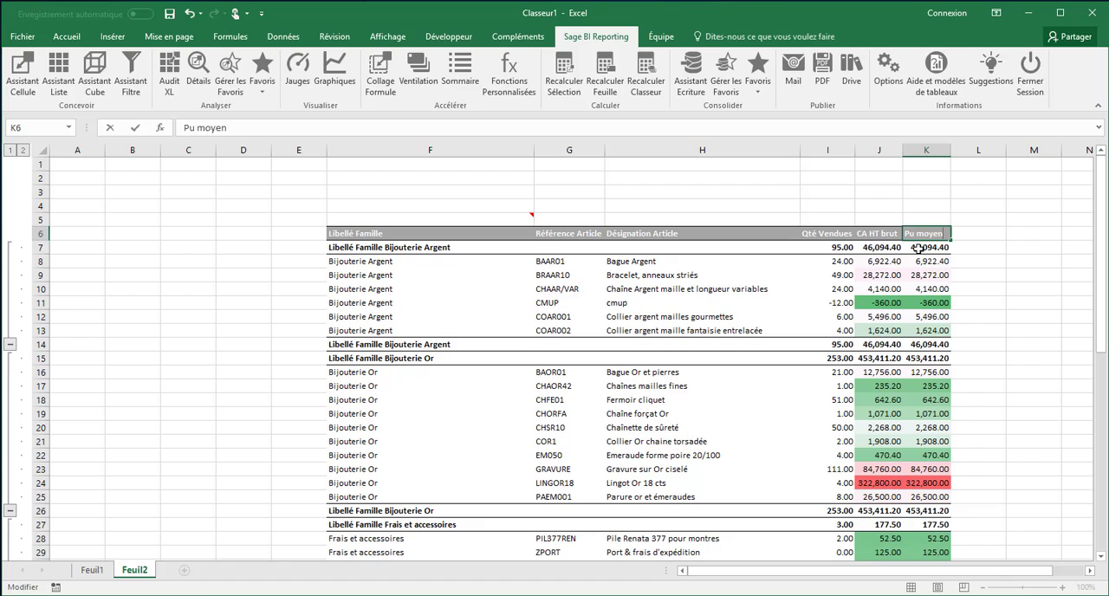
# Step: Enter the formula =J7/I7 in K7 and fill it down the Pu moyen column to the Total row 57
pyautogui.click(919, 249)
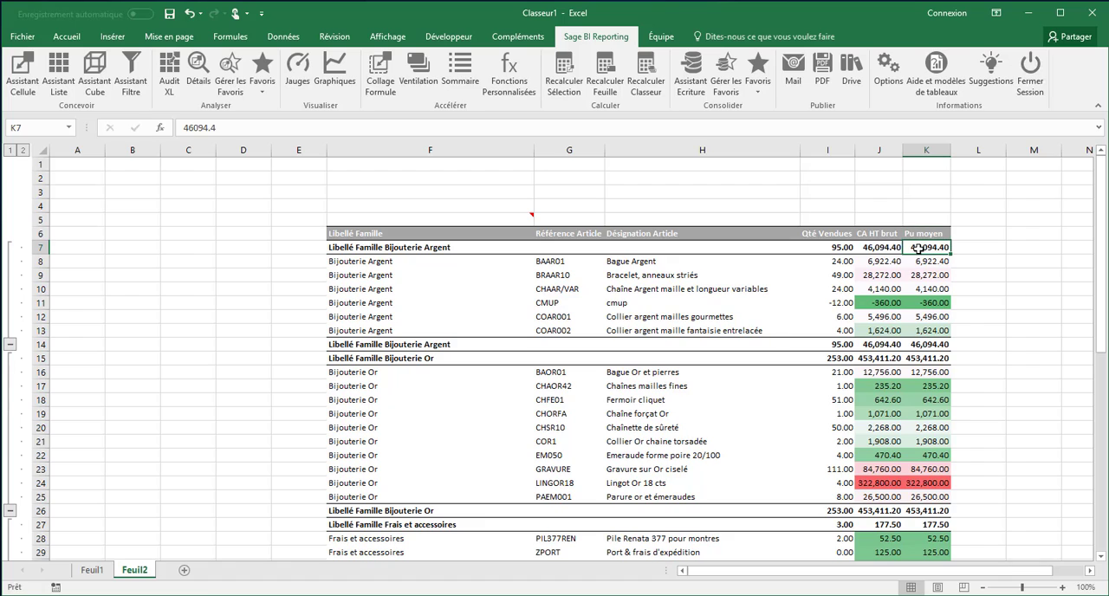
pyautogui.write('=')
pyautogui.click(883, 249)
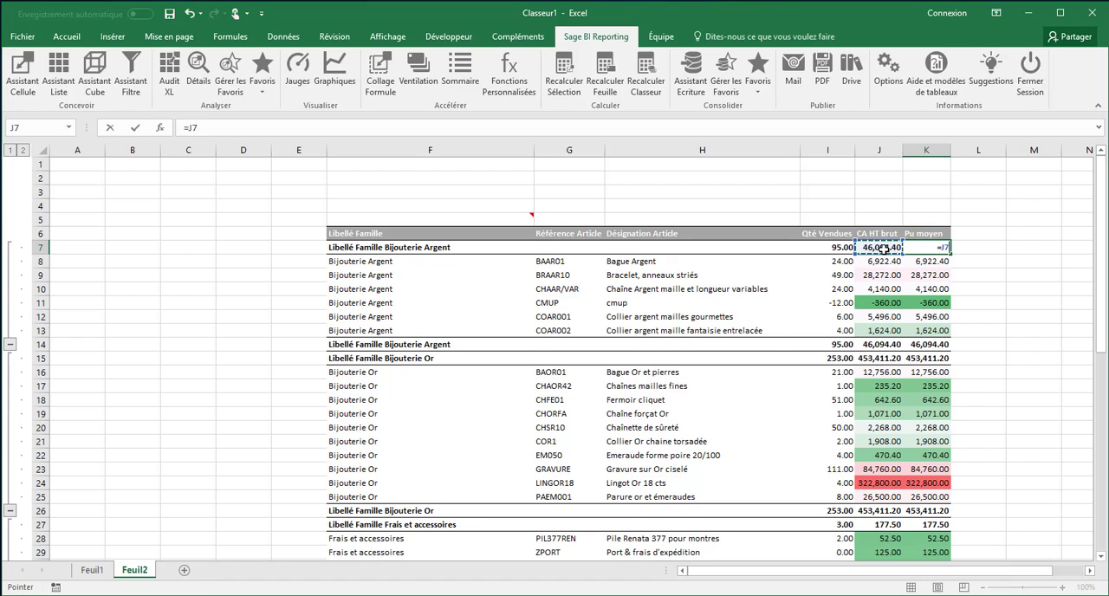
pyautogui.write('/')
pyautogui.click(840, 248)
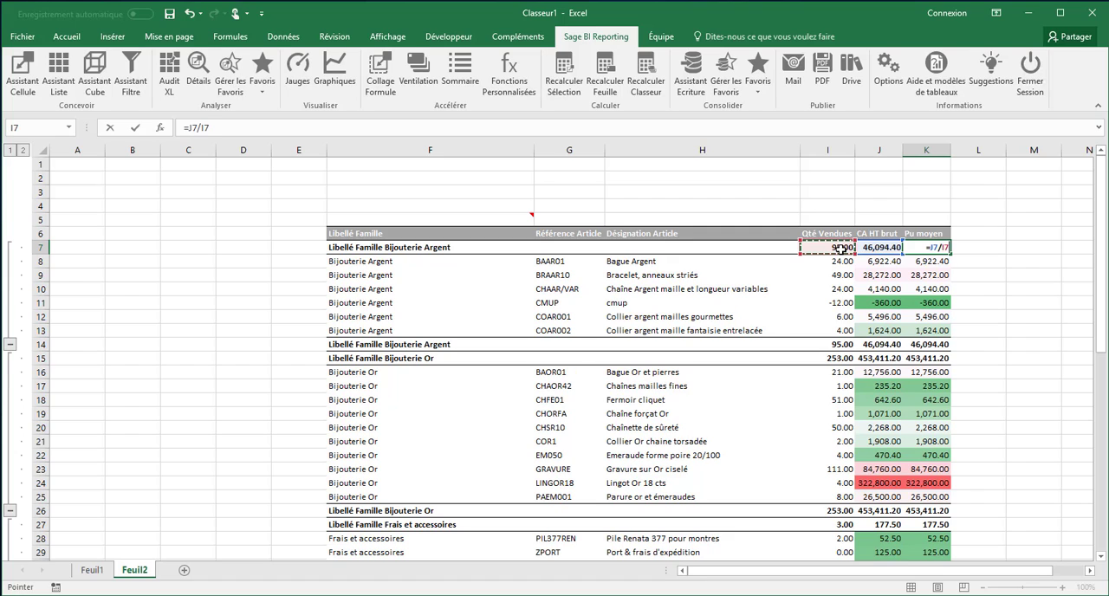
pyautogui.press('Return')
pyautogui.click(929, 250)
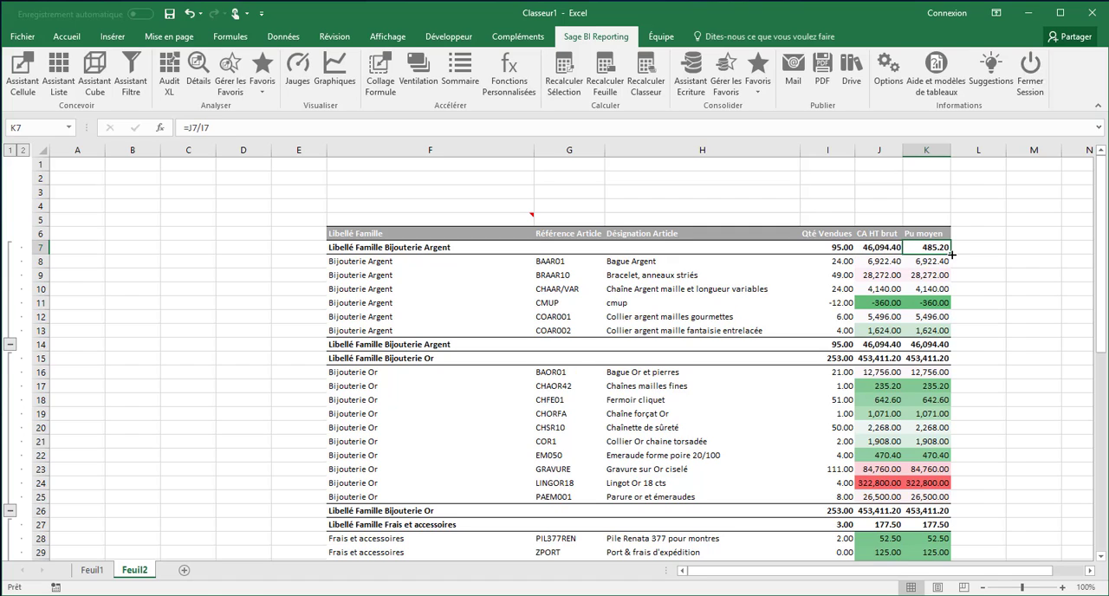
pyautogui.moveTo(951, 254); pyautogui.dragTo(944, 539)
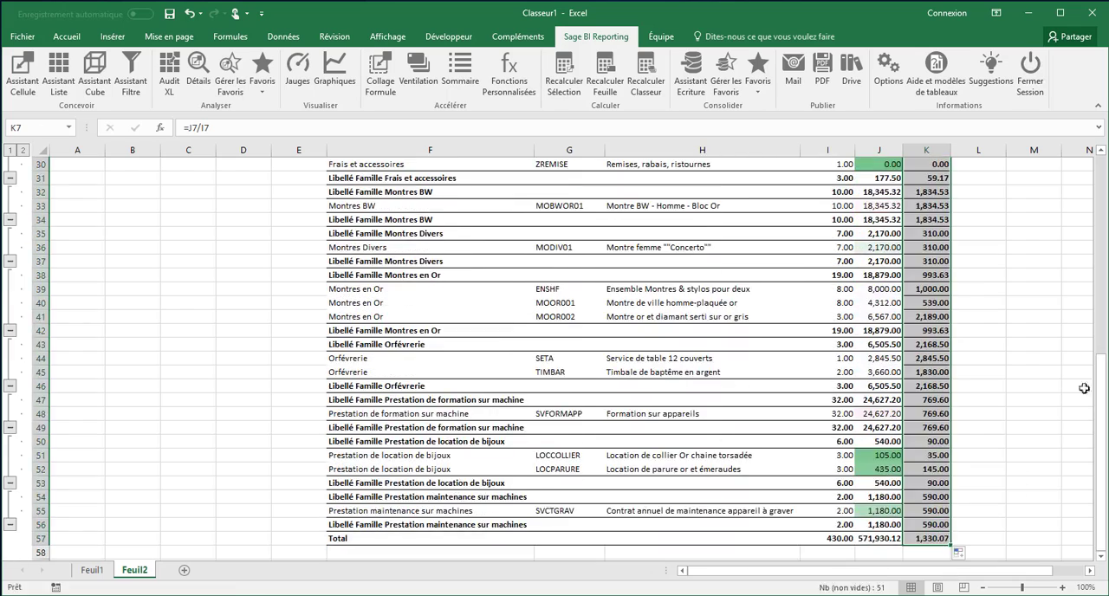
pyautogui.moveTo(1101, 399); pyautogui.dragTo(1092, 178)
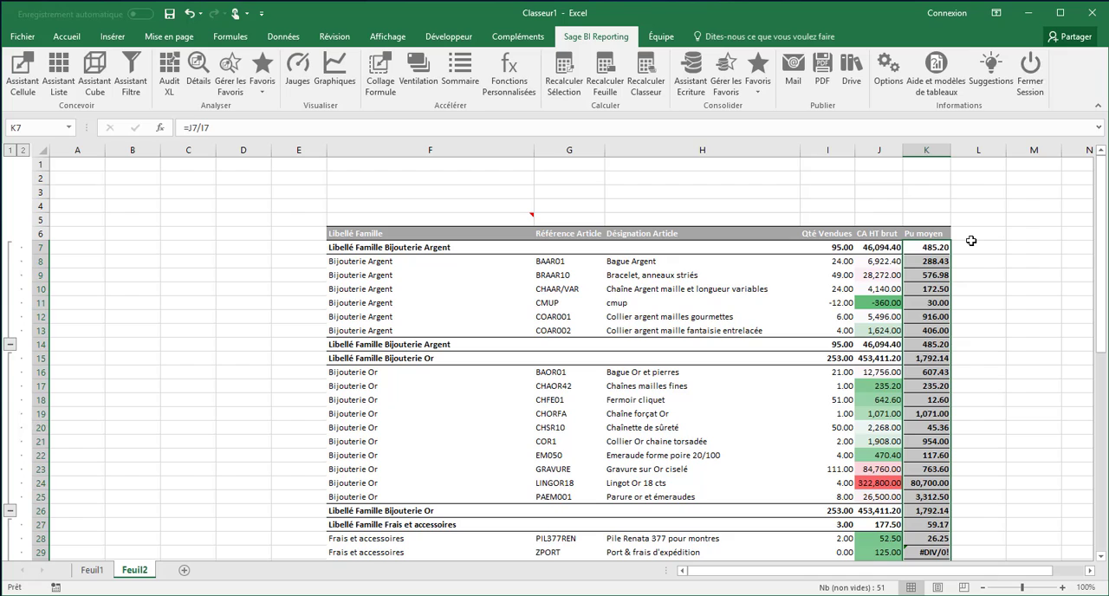
# Step: Overwrite the Qté Vendues values in I8:I10 with 200, 400 and 300, and recalculate the sheet with Sage BI Reporting
pyautogui.click(834, 264)
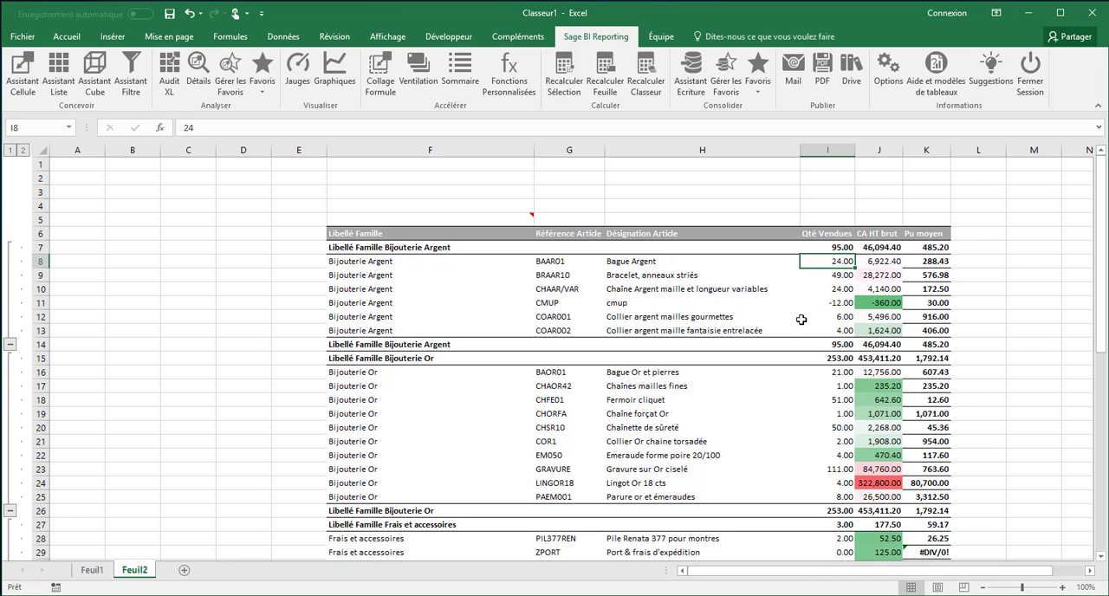
pyautogui.write('200')
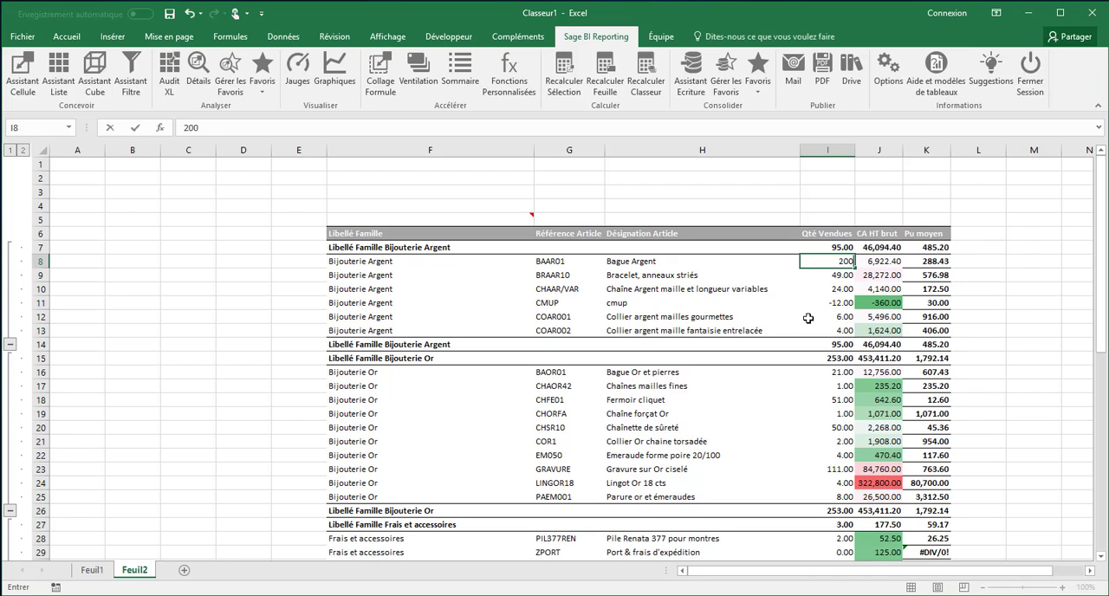
pyautogui.press('Return')
pyautogui.write('40')
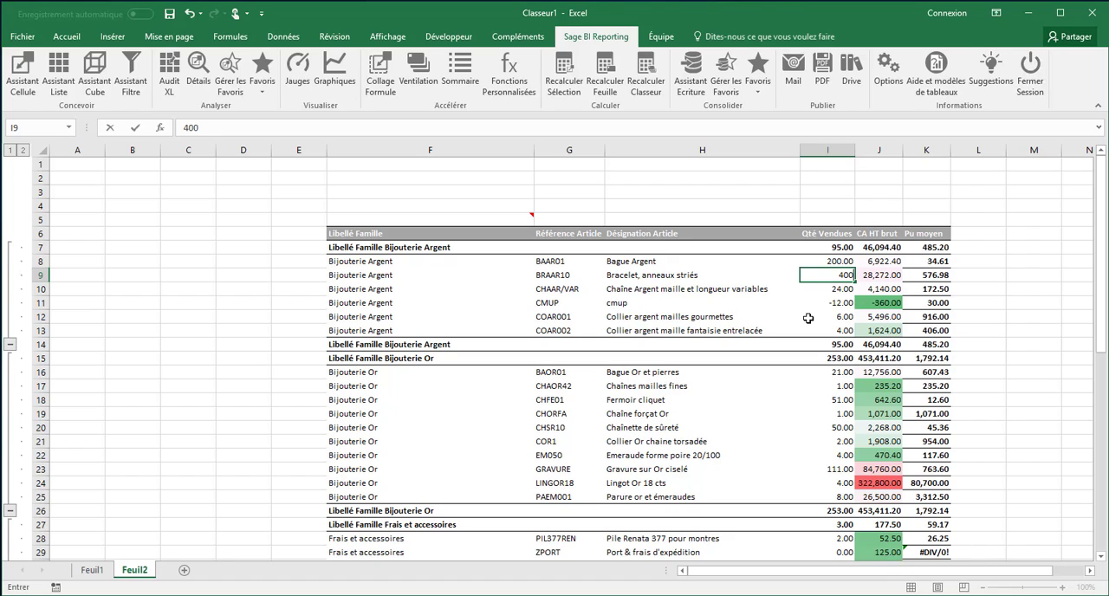
pyautogui.press('Return')
pyautogui.write('3')
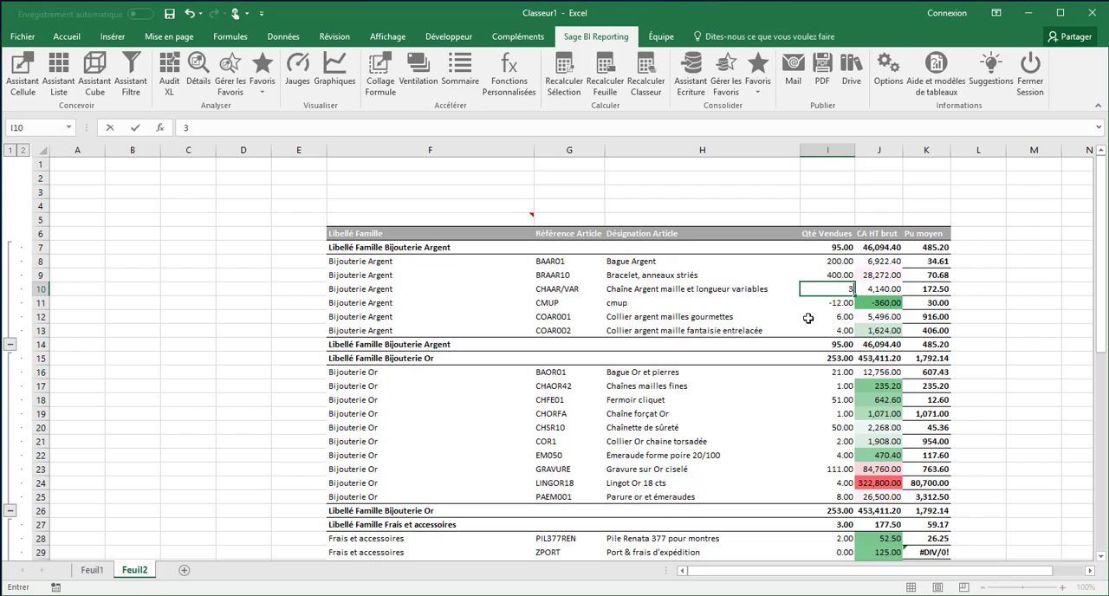
pyautogui.write('00')
pyautogui.press('Return')
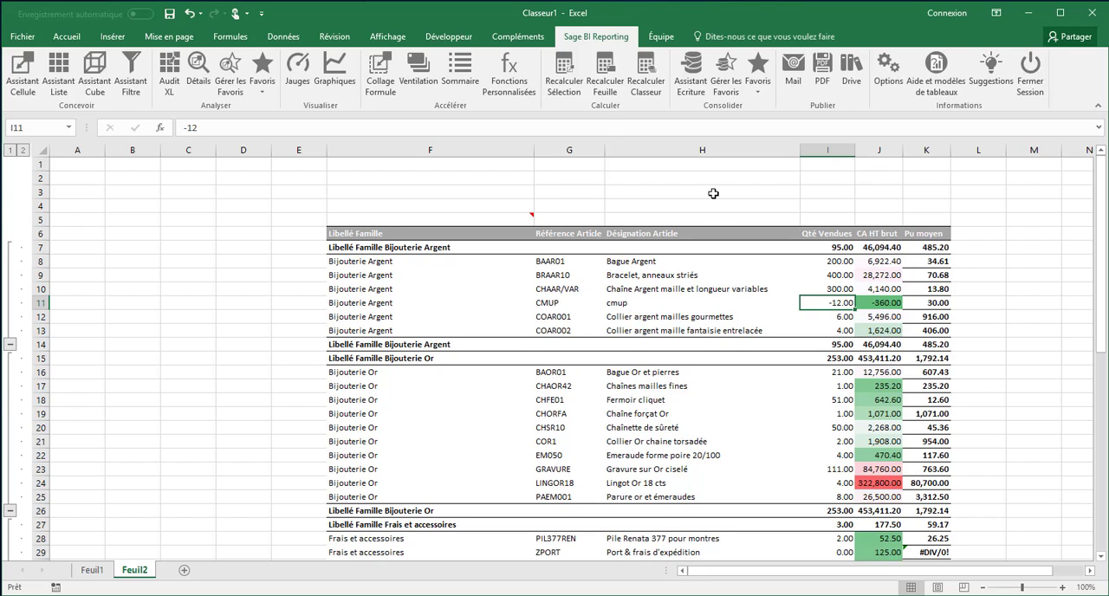
pyautogui.click(606, 80)
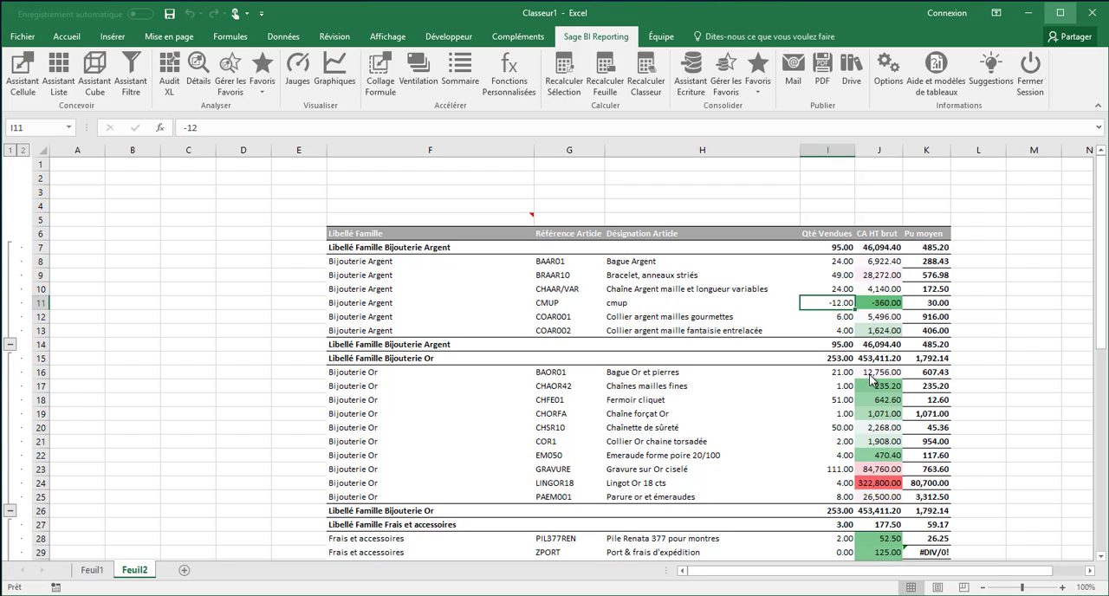
# Step: Set up a detail analysis of GRAVURE's CA HT brut in J23, with Référence Article and Qté Vendues as rows and Mois as columns
pyautogui.click(872, 471)
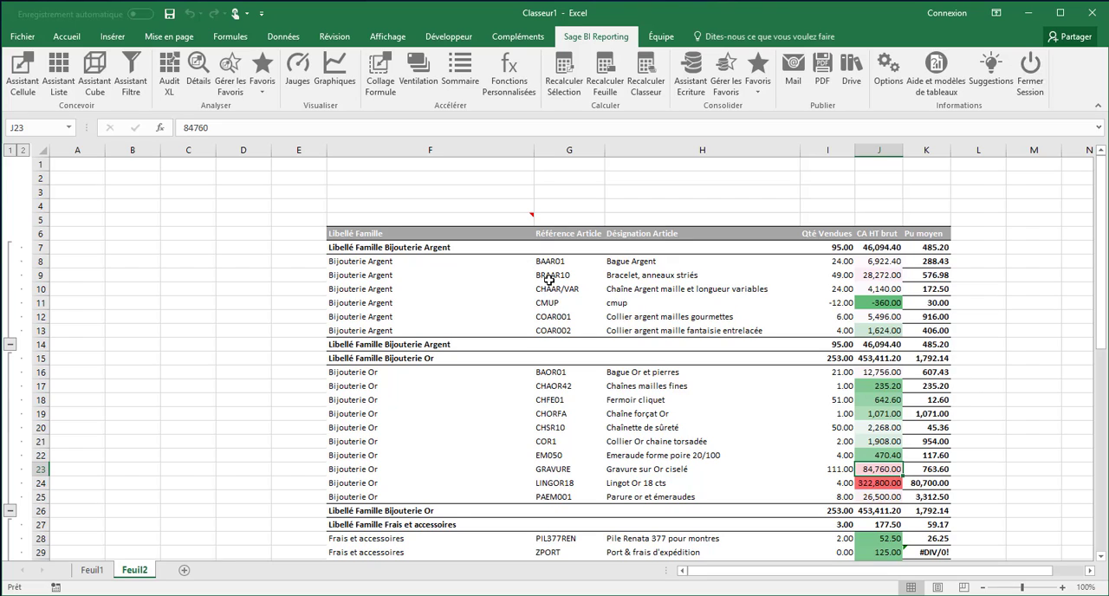
pyautogui.click(199, 75)
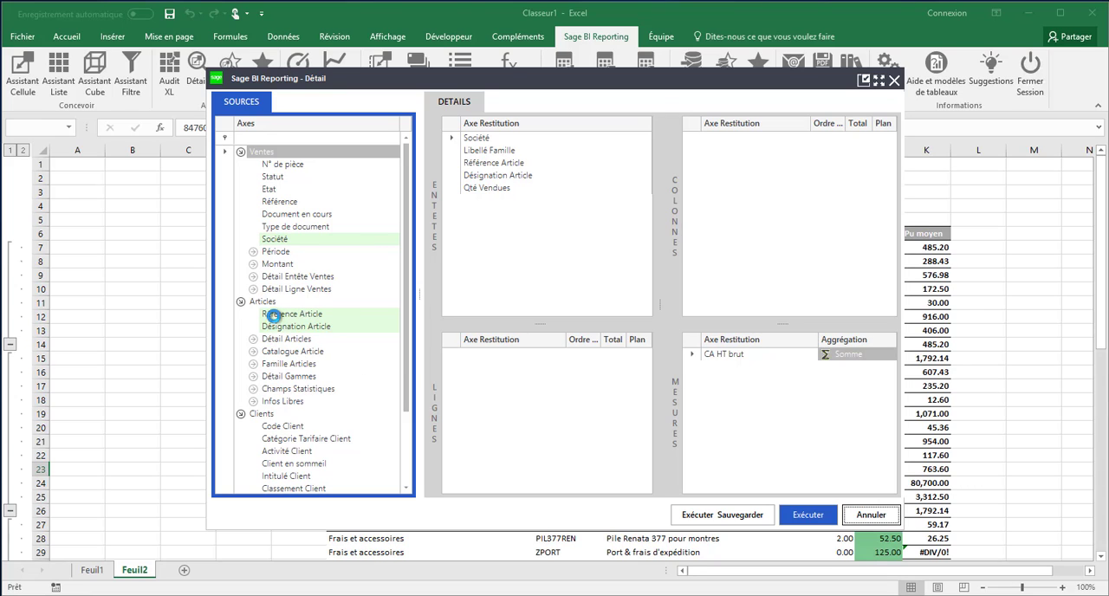
pyautogui.moveTo(273, 315); pyautogui.dragTo(487, 368)
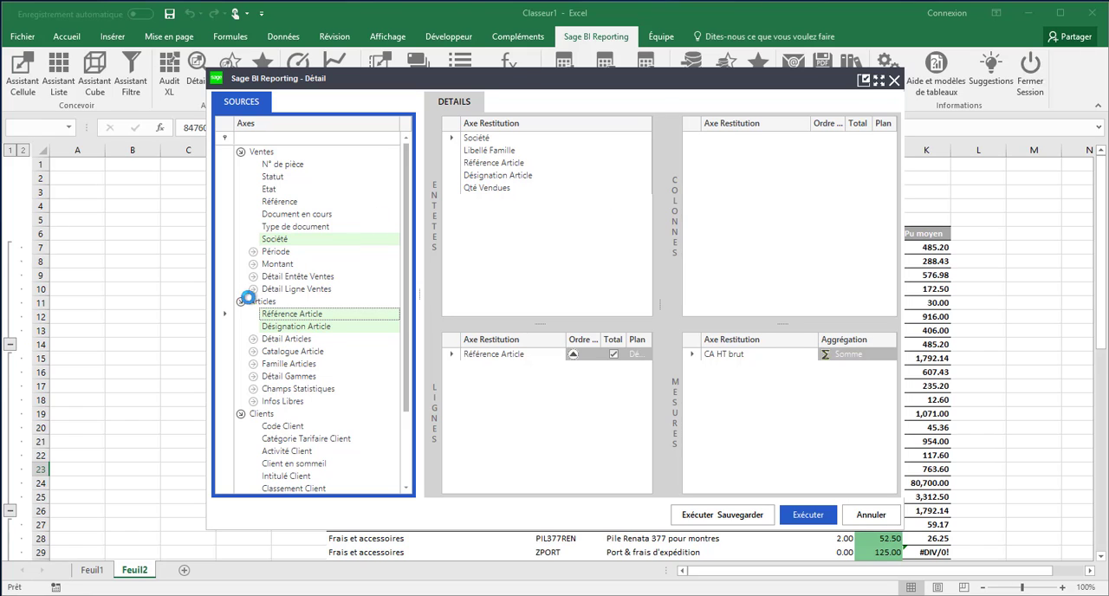
pyautogui.click(252, 265)
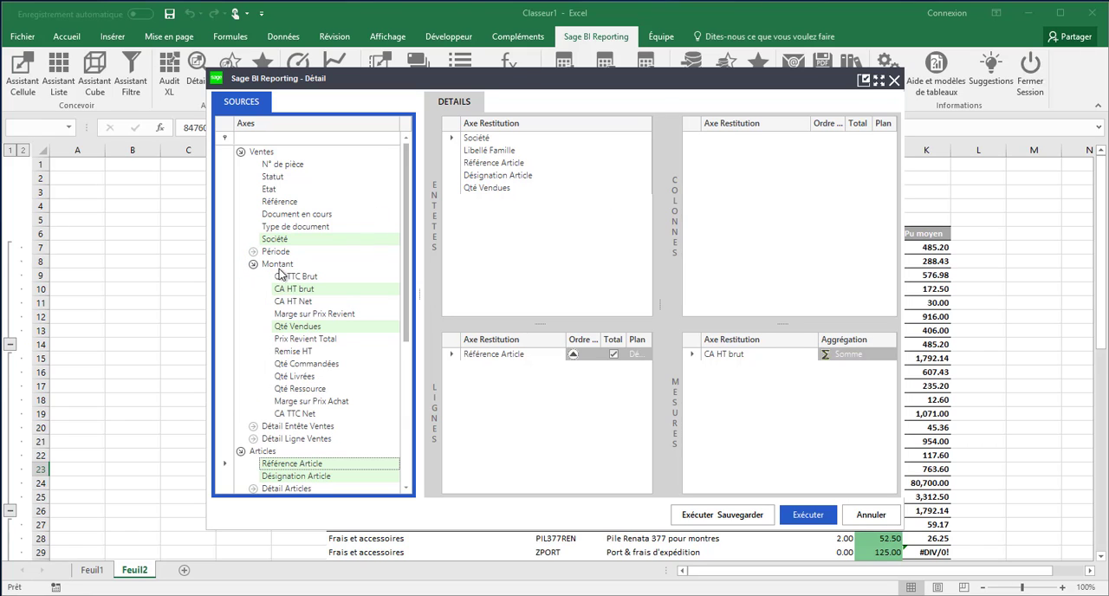
pyautogui.moveTo(291, 334); pyautogui.dragTo(468, 368)
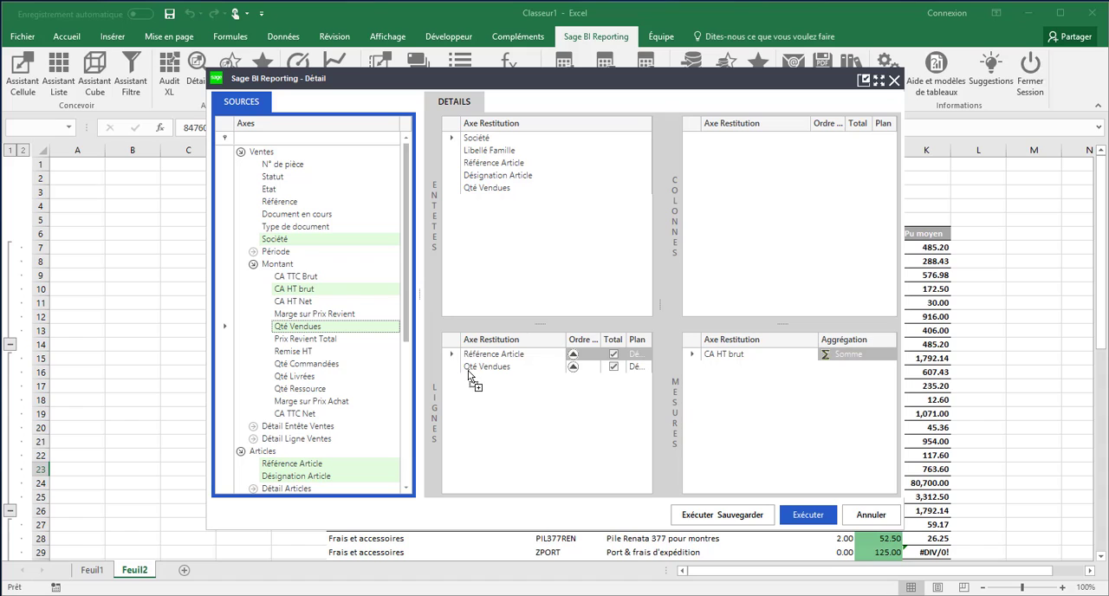
pyautogui.click(253, 253)
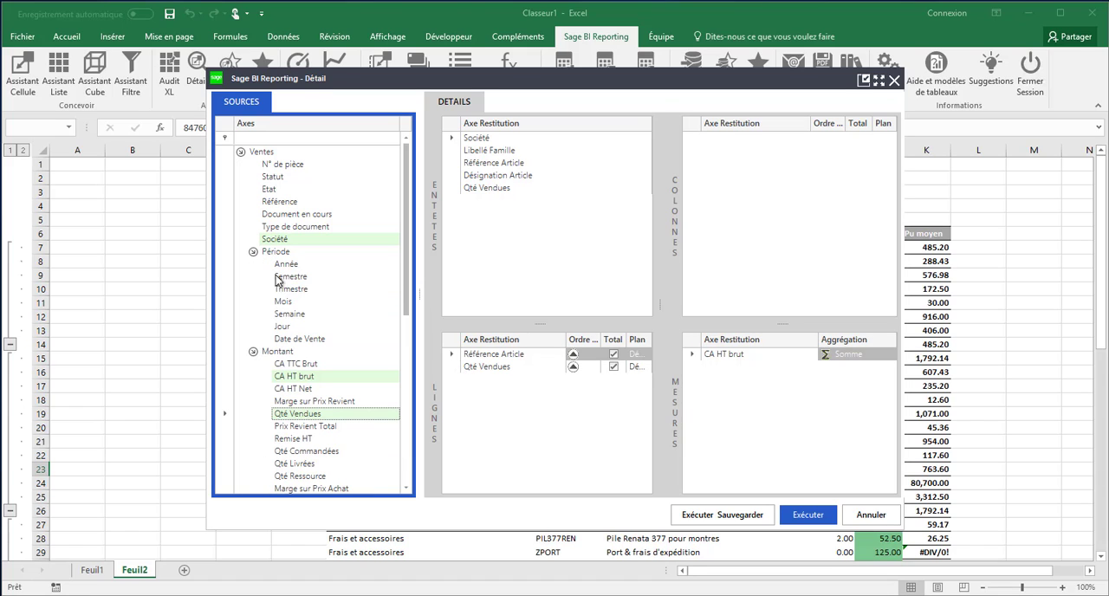
pyautogui.moveTo(282, 305); pyautogui.dragTo(659, 186)
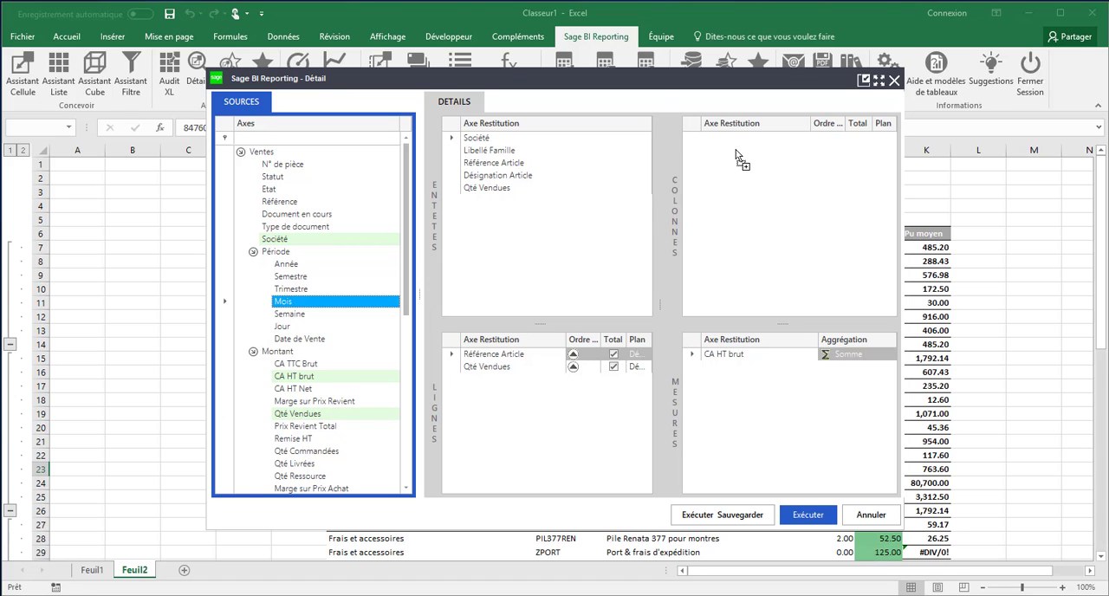
pyautogui.moveTo(737, 156); pyautogui.dragTo(734, 155)
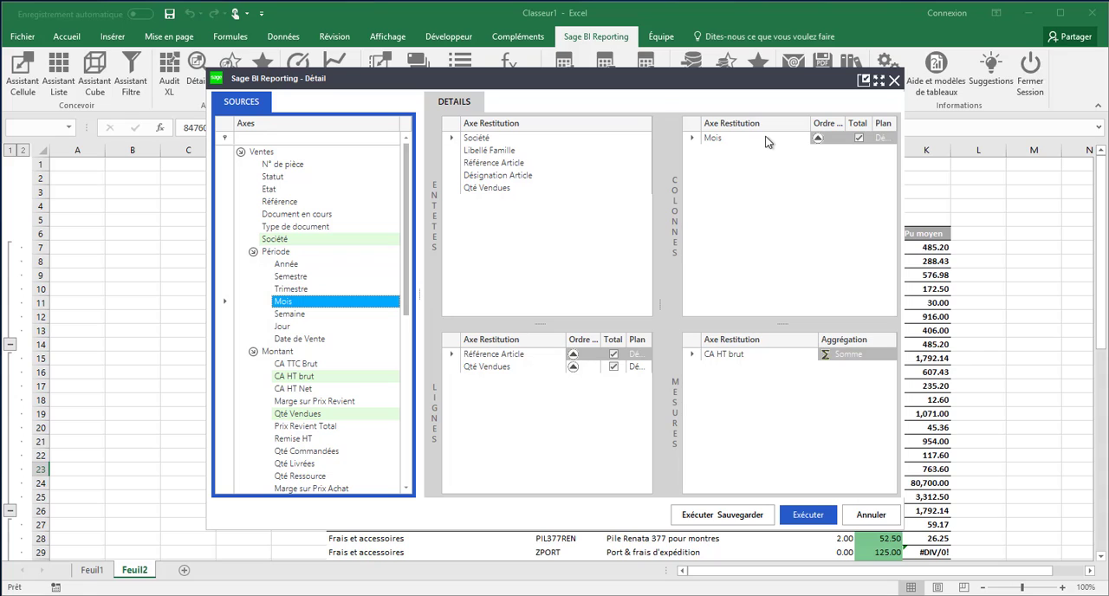
# Step: Run and save the detail analysis as "Détail lignes", compare GRAVURE's grand total with J23 and close the results
pyautogui.click(743, 517)
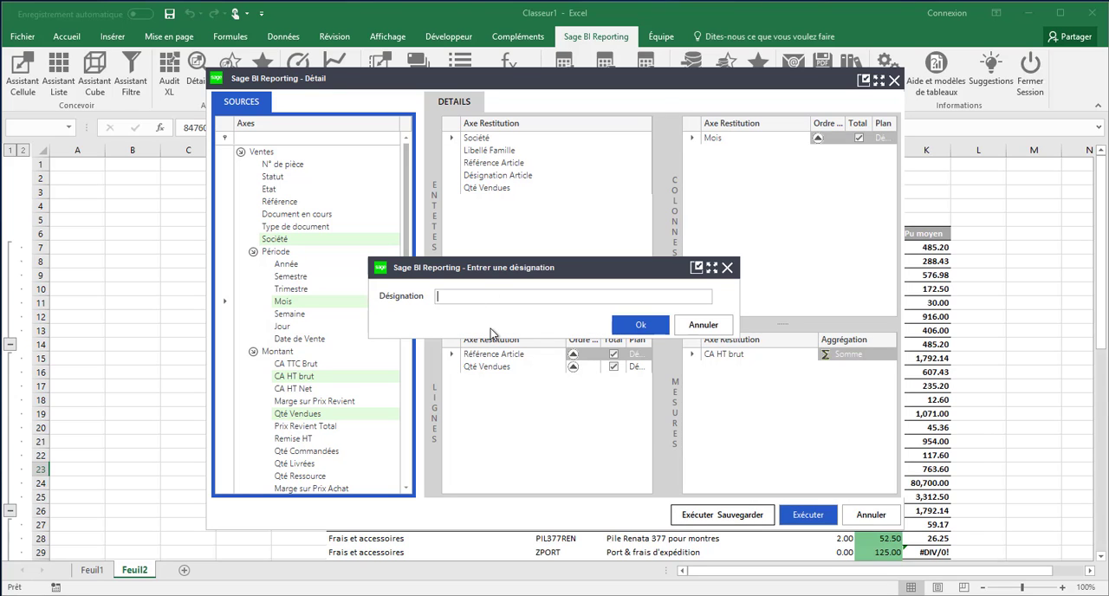
pyautogui.write('tail lignes')
pyautogui.click(641, 325)
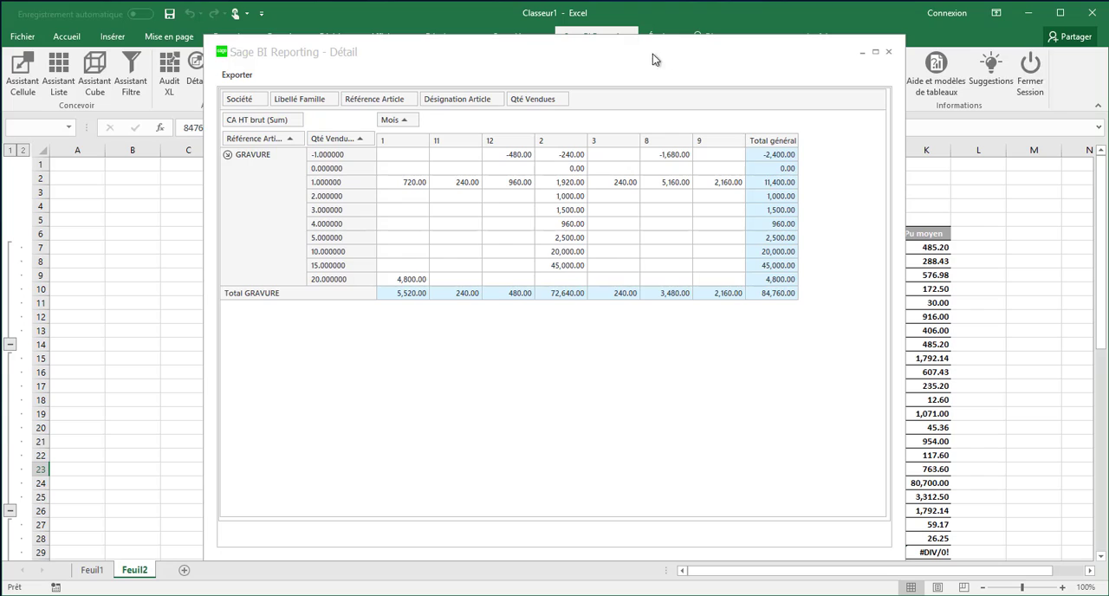
pyautogui.moveTo(652, 53); pyautogui.dragTo(519, 51)
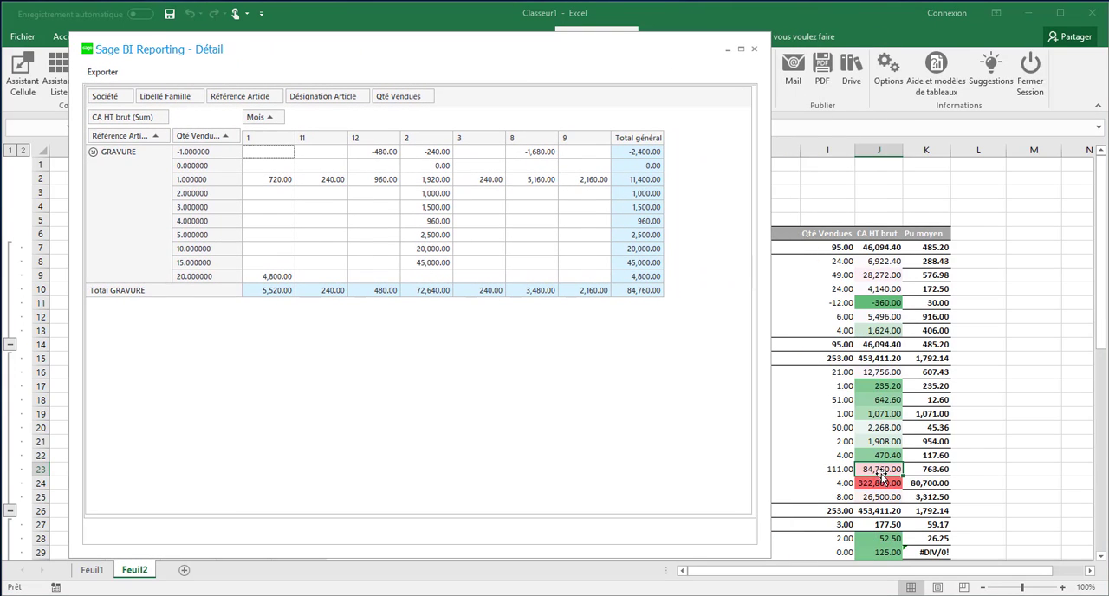
pyautogui.click(633, 295)
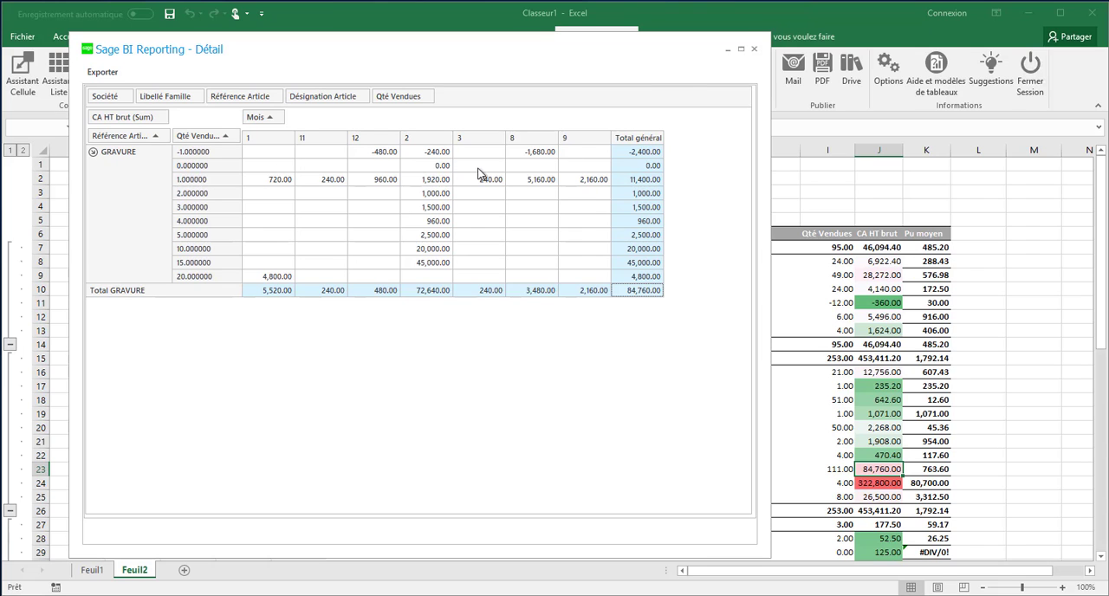
pyautogui.click(753, 49)
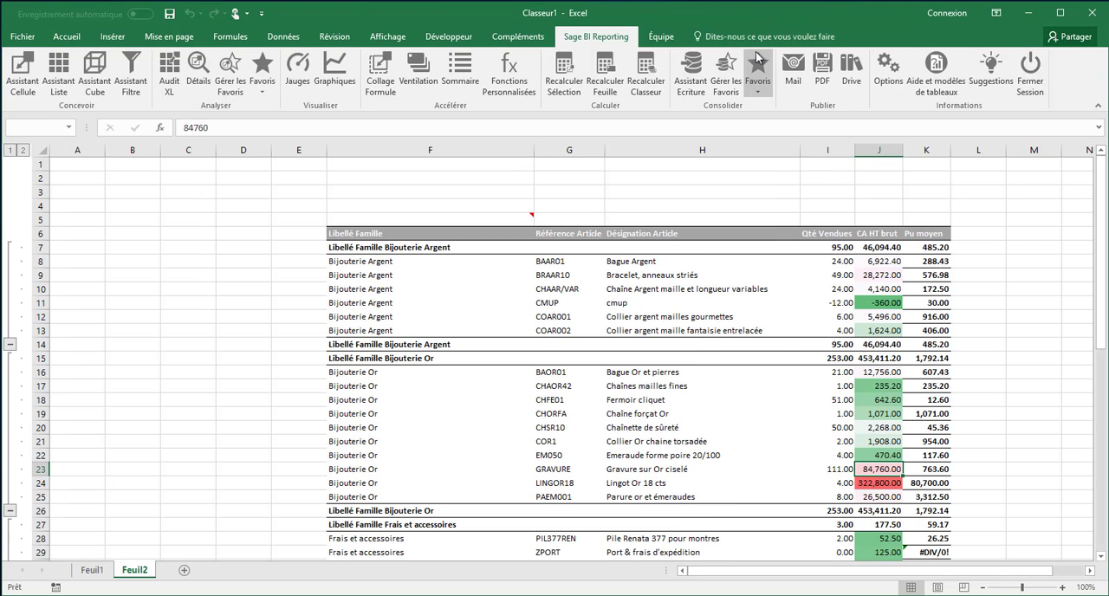
# Step: Run the saved favourite "Détail lignes" on the CA HT brut of article BAOR01 in J16, and close the results
pyautogui.click(864, 376)
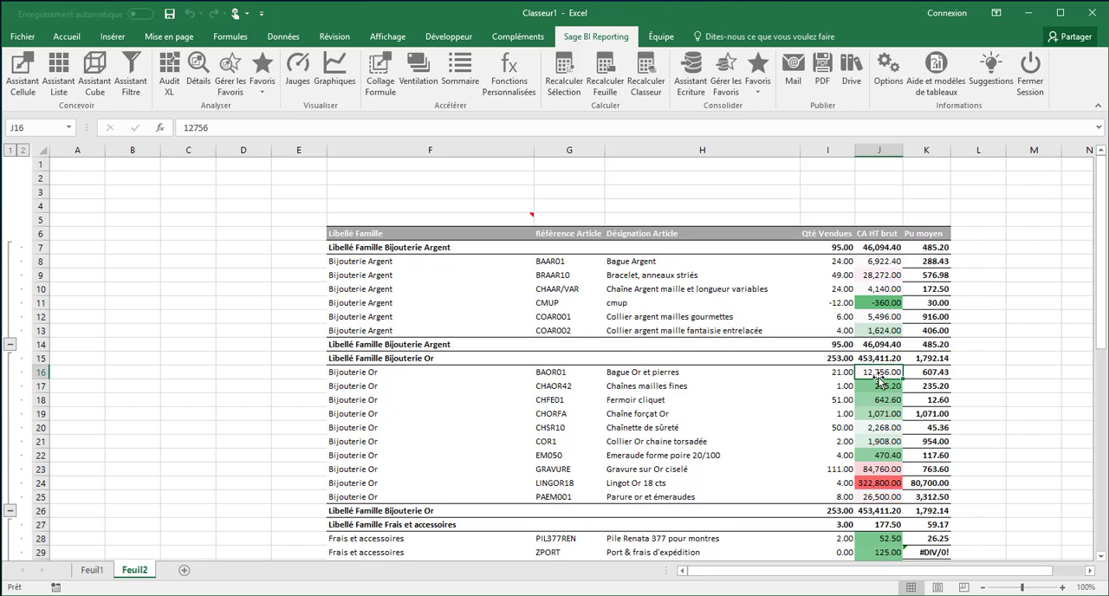
pyautogui.click(261, 86)
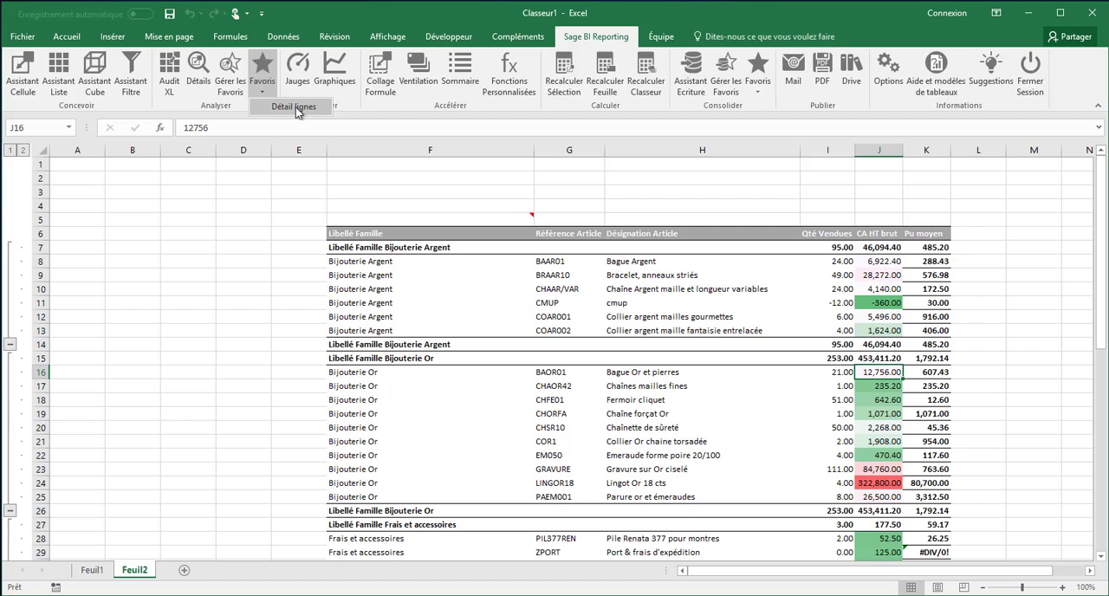
pyautogui.click(301, 111)
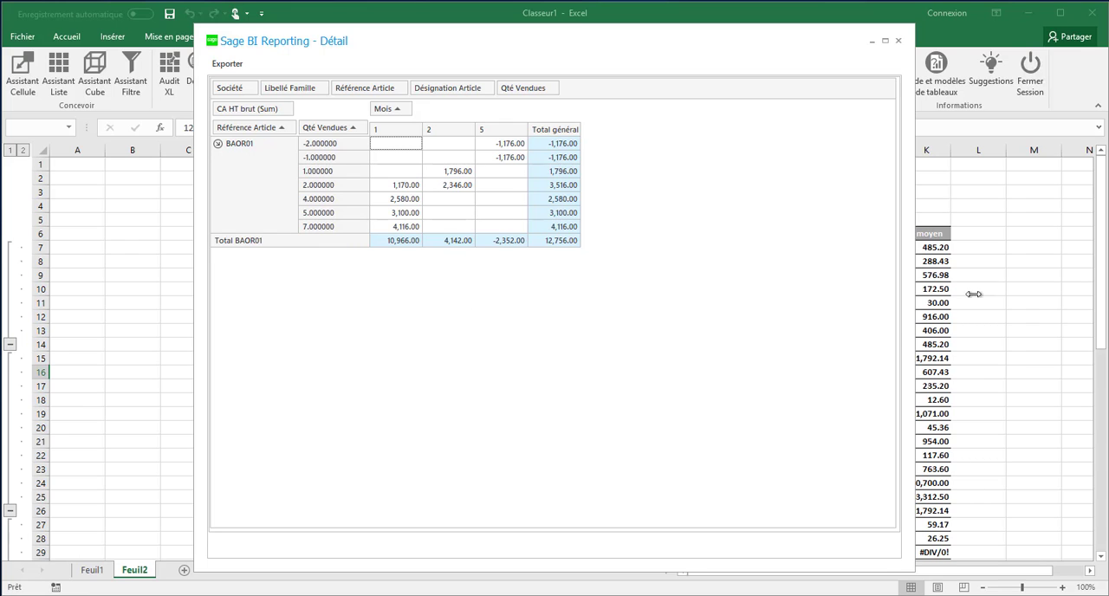
pyautogui.click(899, 41)
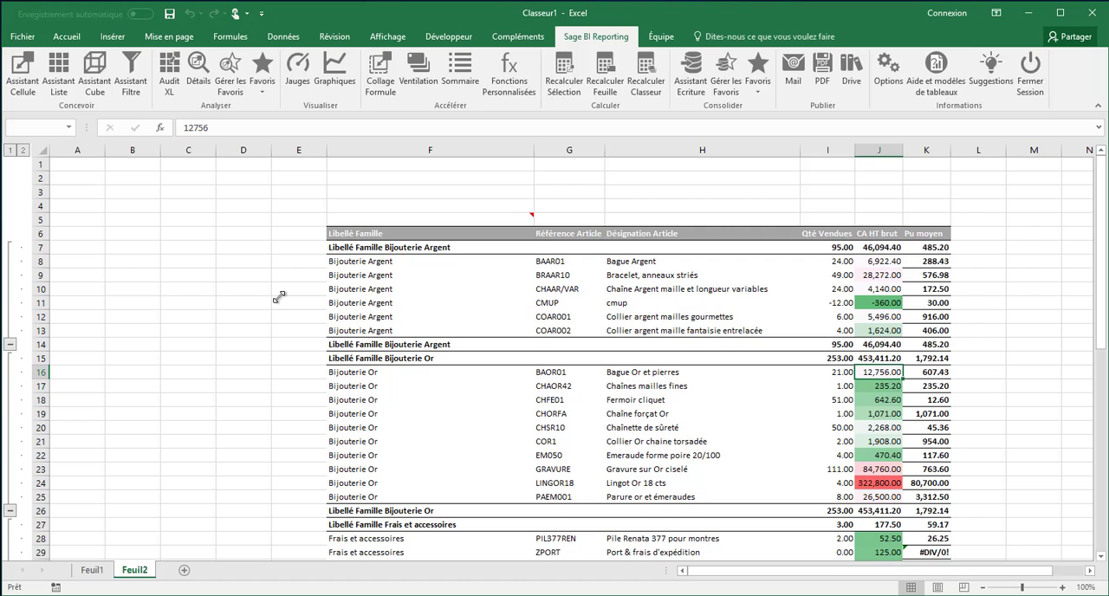
# Step: Add a new blank worksheet after Feuil2
pyautogui.click(185, 570)
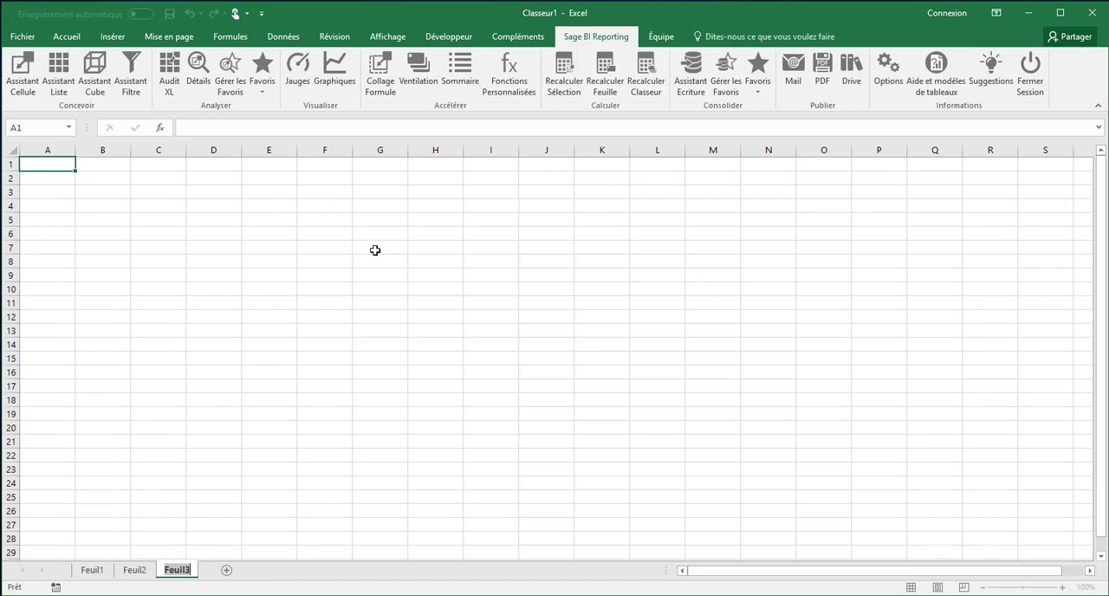
# Step: Start a new list on Feuil3 using the Ventes model of the Sage Gestion Commerciale 100 connector
pyautogui.click(58, 92)
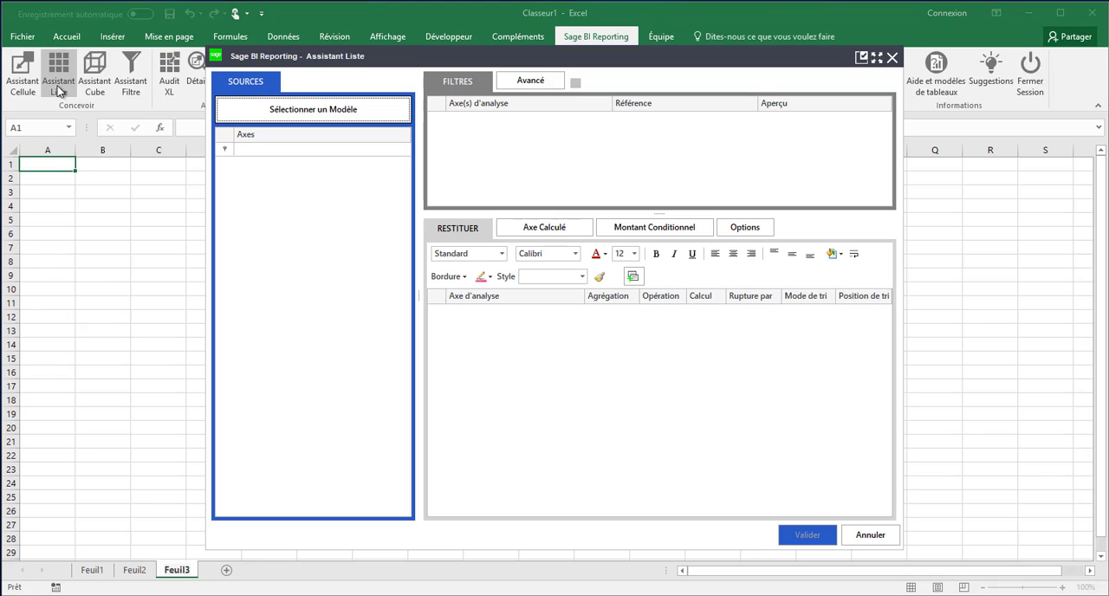
pyautogui.click(304, 110)
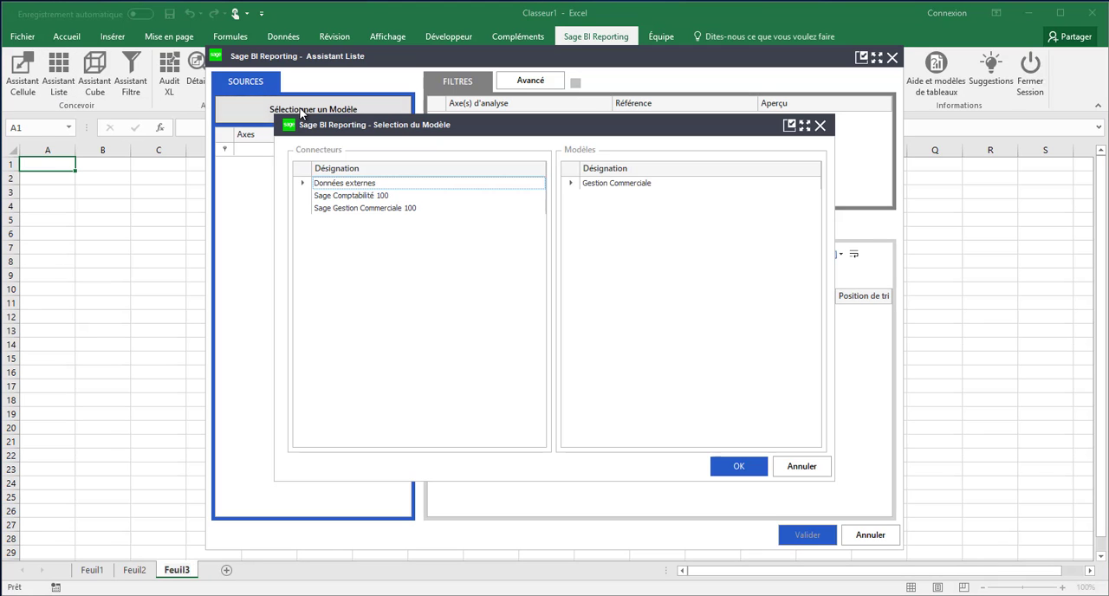
pyautogui.click(369, 208)
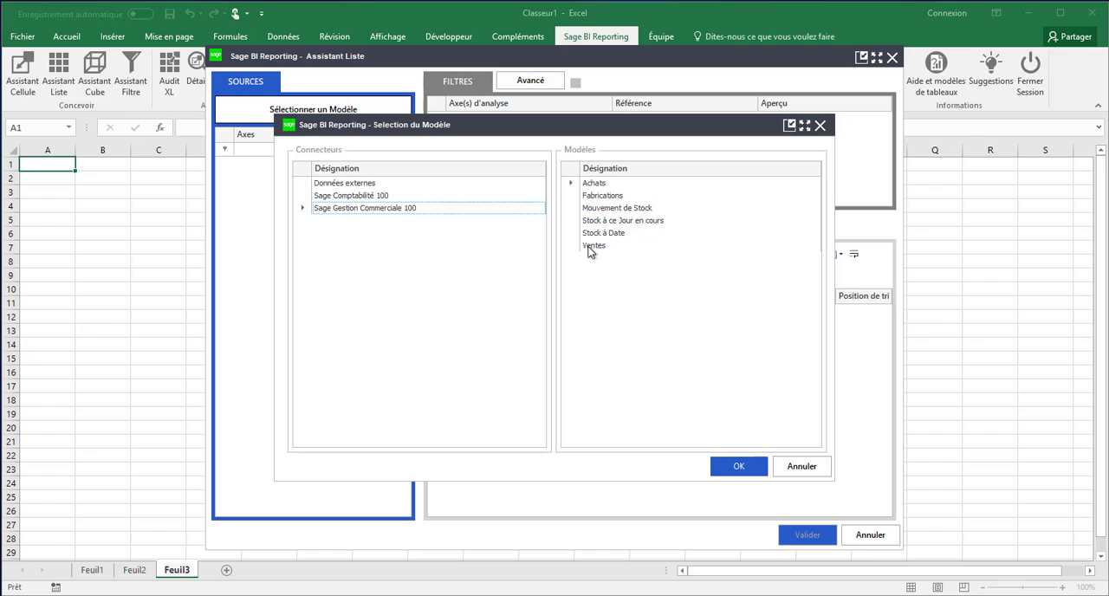
pyautogui.click(596, 248)
pyautogui.click(734, 459)
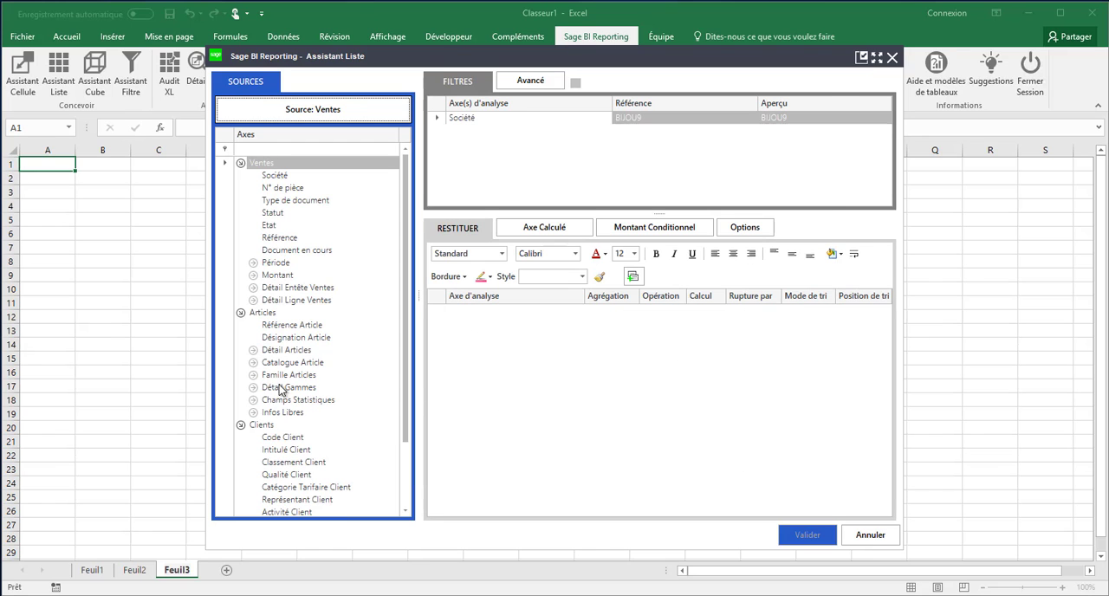
# Step: Add Référence Article, Désignation Article and CA HT brut as the list's output columns
pyautogui.click(253, 349)
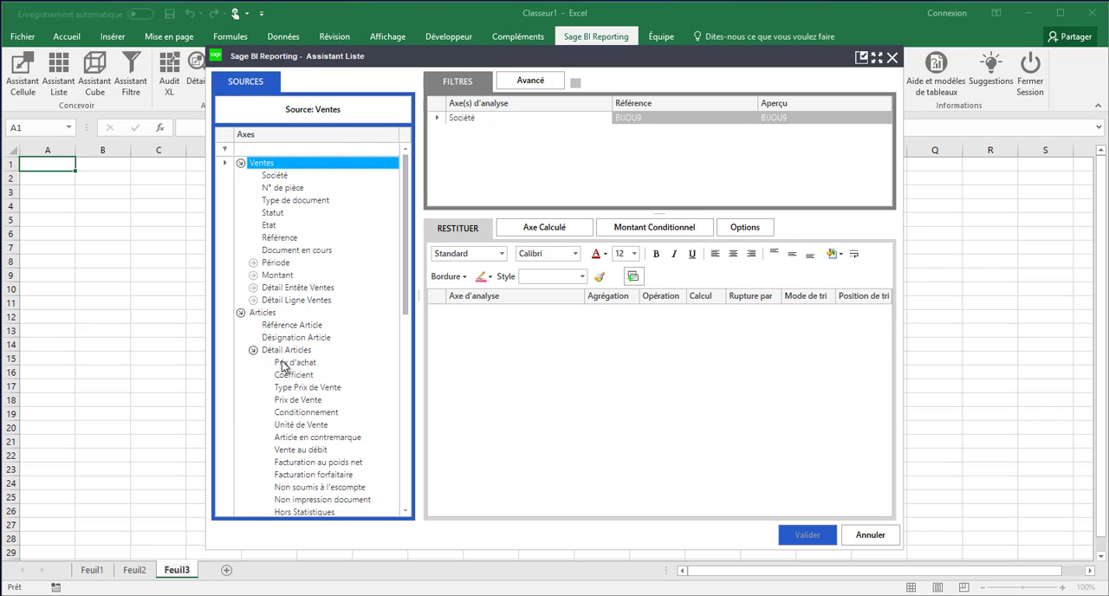
pyautogui.moveTo(280, 325); pyautogui.dragTo(486, 369)
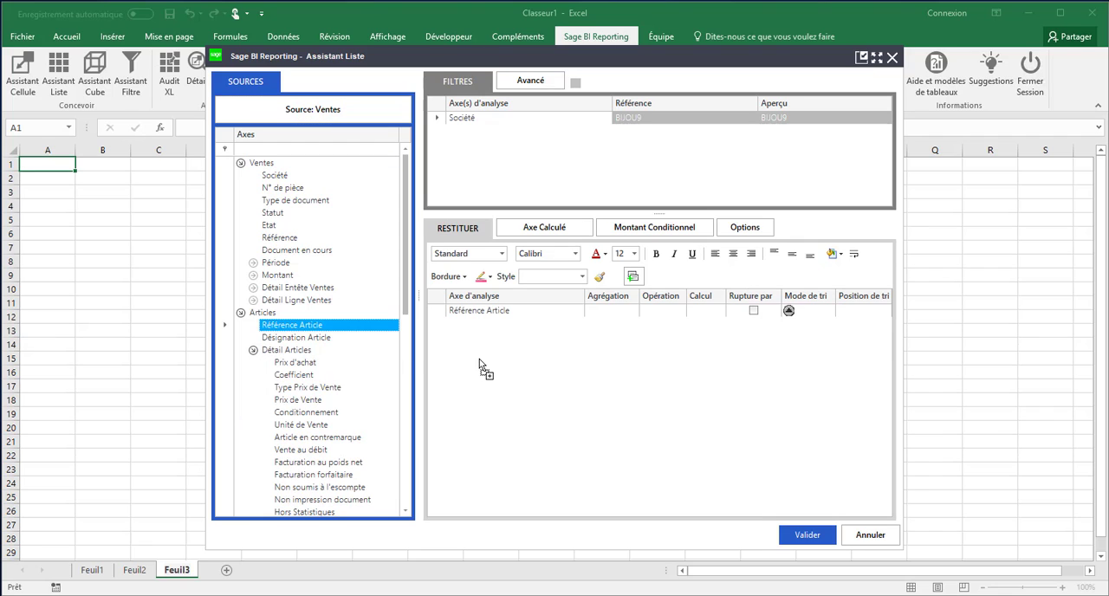
pyautogui.moveTo(325, 344); pyautogui.dragTo(497, 331)
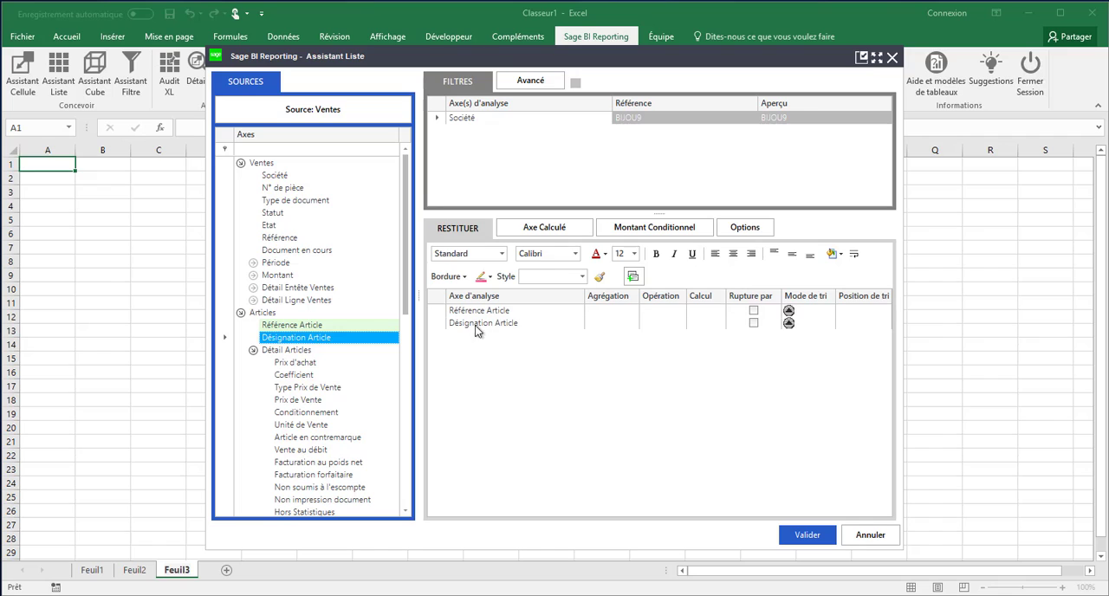
pyautogui.click(253, 275)
pyautogui.moveTo(293, 293); pyautogui.dragTo(461, 343)
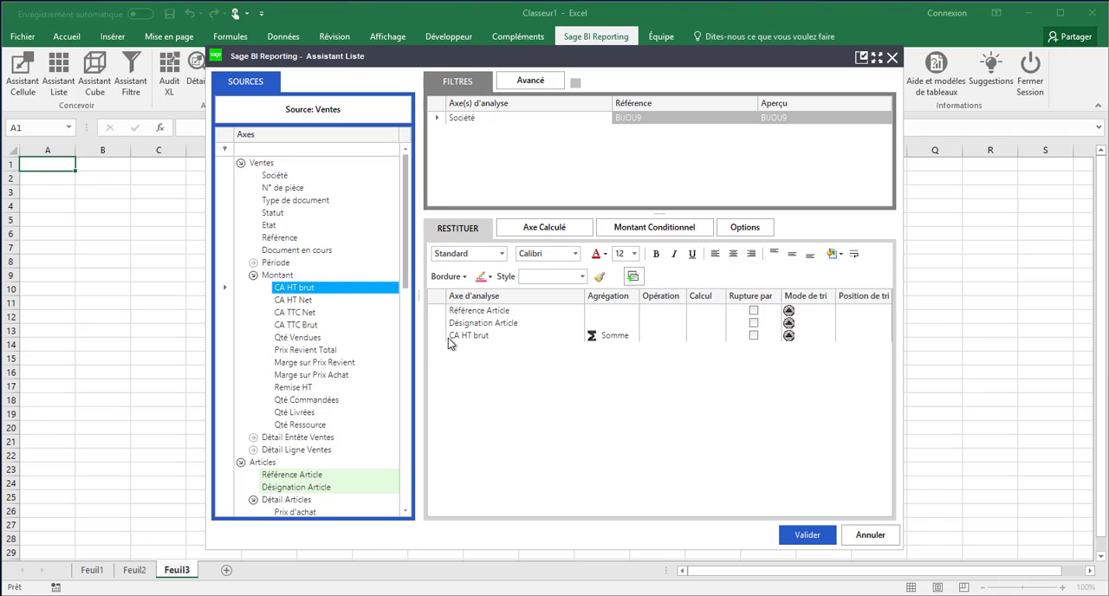
# Step: Sort the list by CA HT brut in descending order with sort position 1
pyautogui.click(788, 335)
pyautogui.click(790, 364)
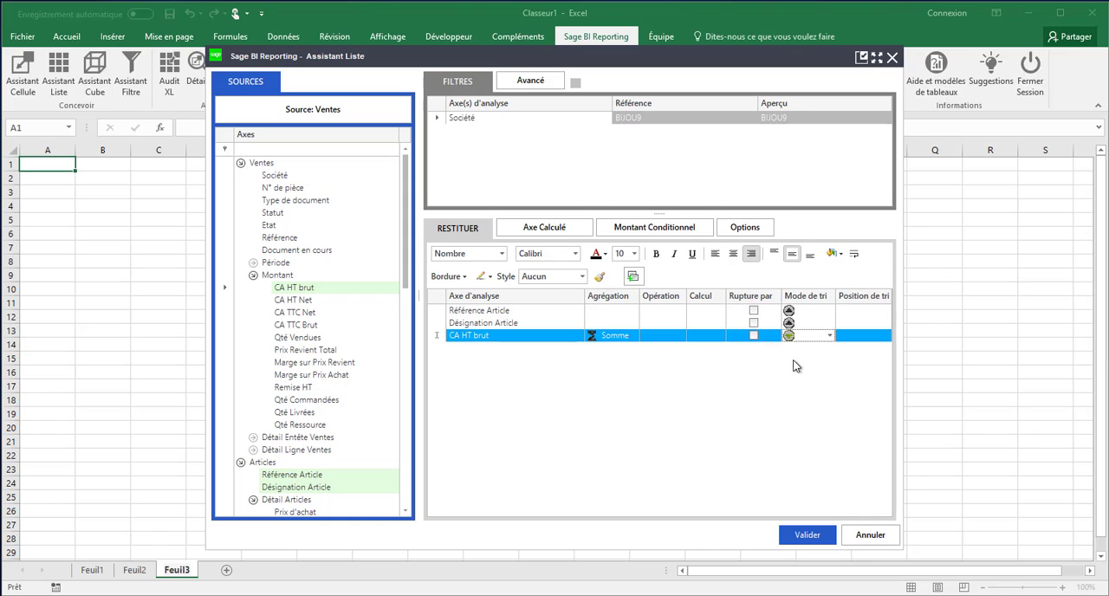
pyautogui.click(866, 339)
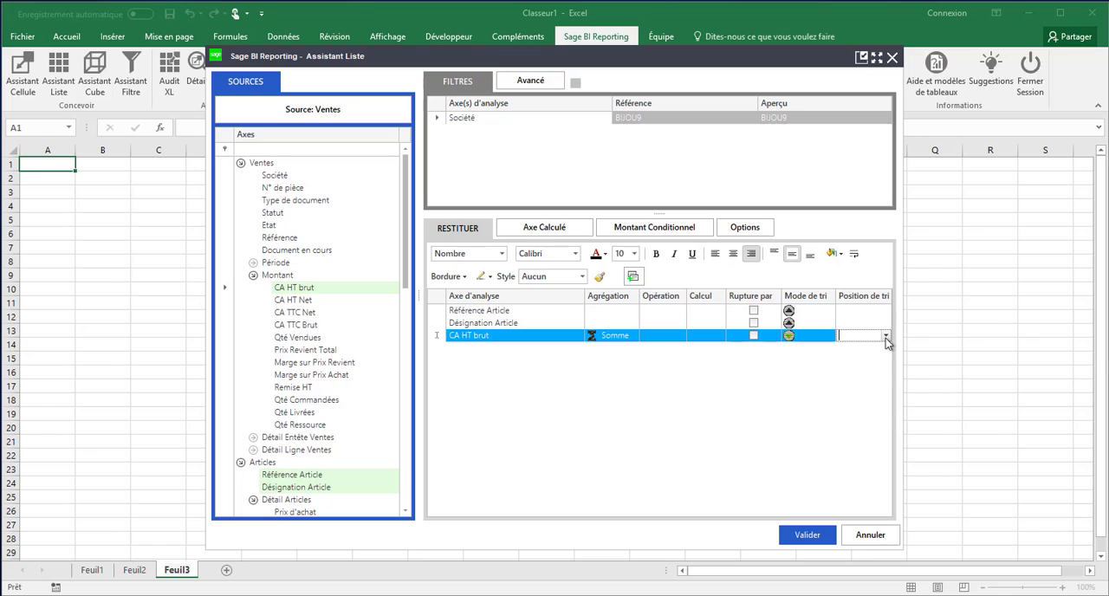
pyautogui.click(886, 336)
pyautogui.click(849, 348)
# Step: Enable partial display limited to 10 "En Nombre" and generate the list at G6
pyautogui.click(733, 232)
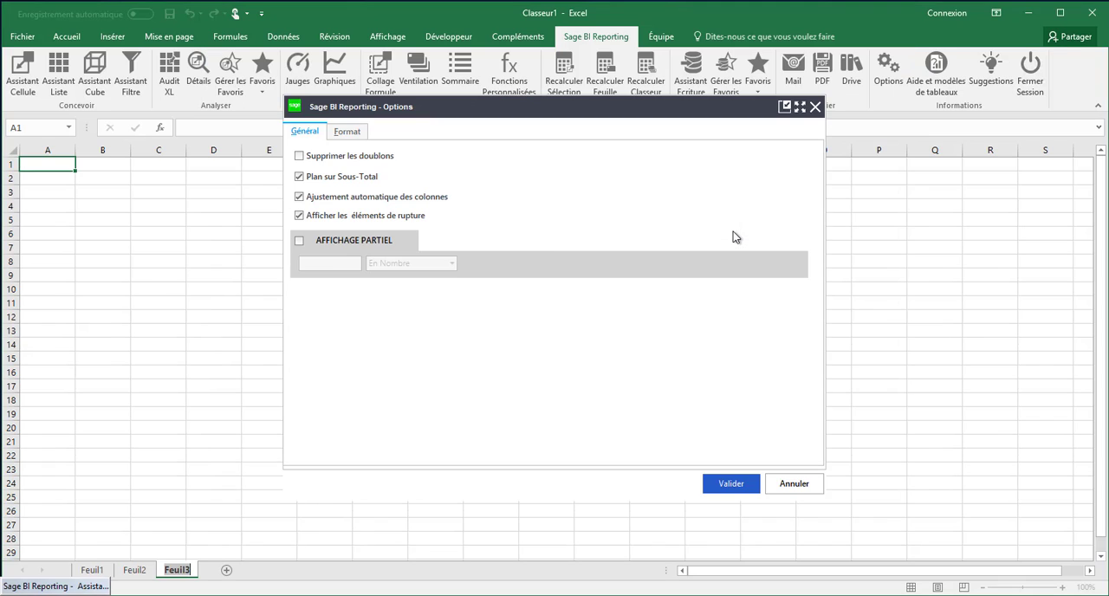
pyautogui.click(300, 240)
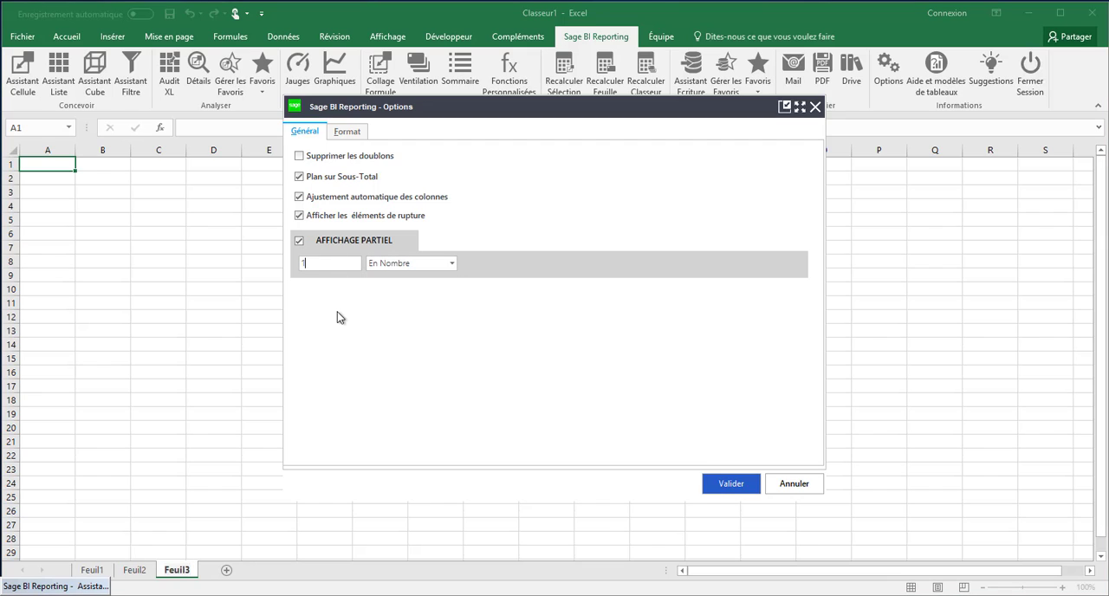
pyautogui.click(724, 485)
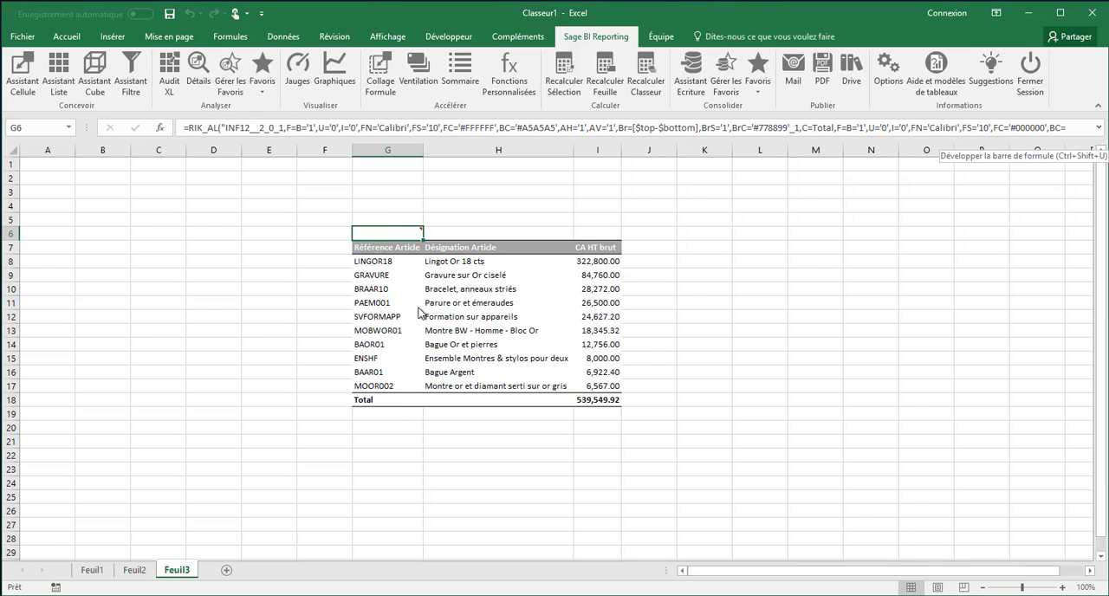
# Step: Enter the label "Top N" in G5 above the article list
pyautogui.click(387, 224)
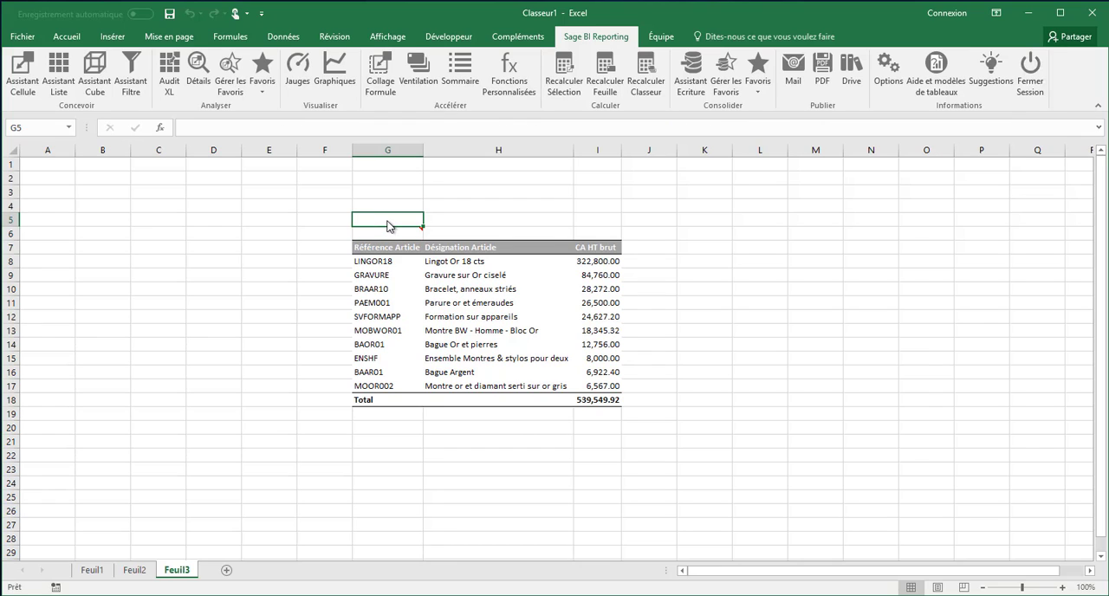
pyautogui.write('Top N')
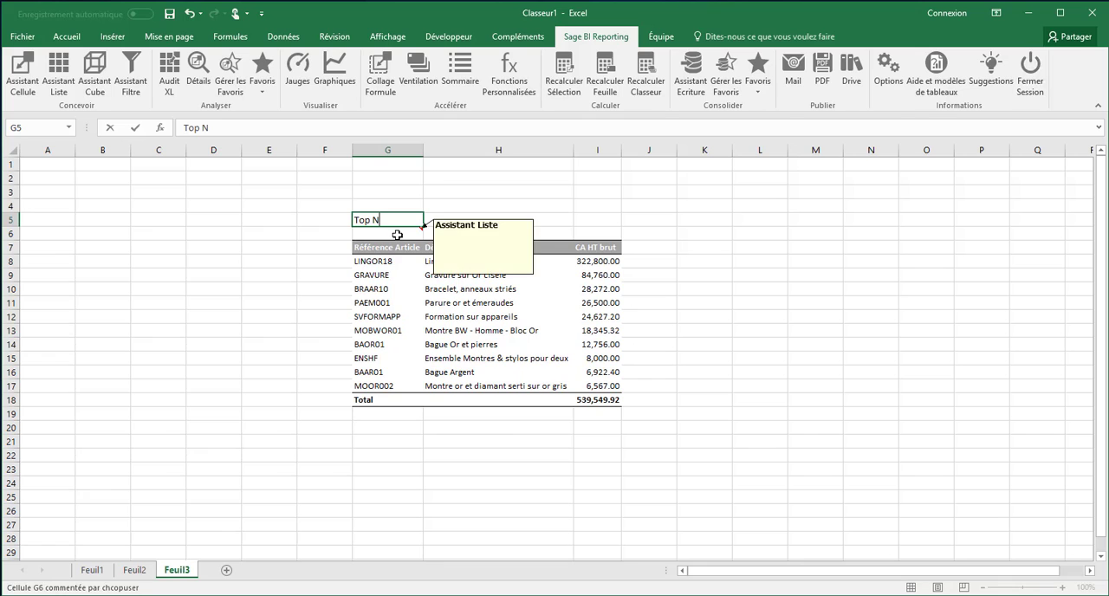
# Step: Edit the article list so its partial display number refers to cell $H$5, and regenerate it
pyautogui.doubleClick(394, 229)
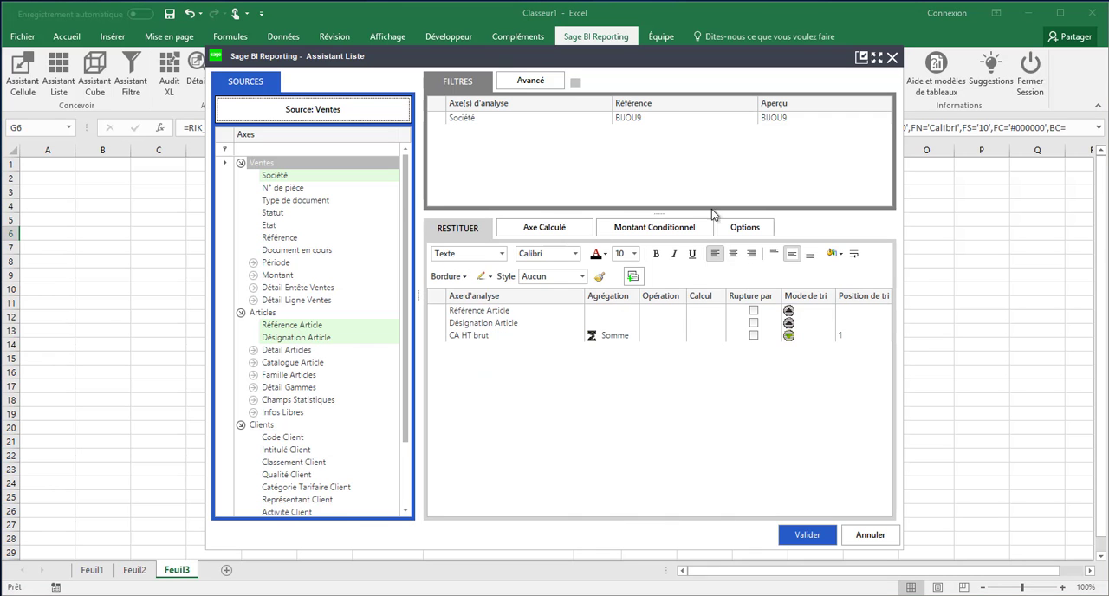
pyautogui.click(744, 227)
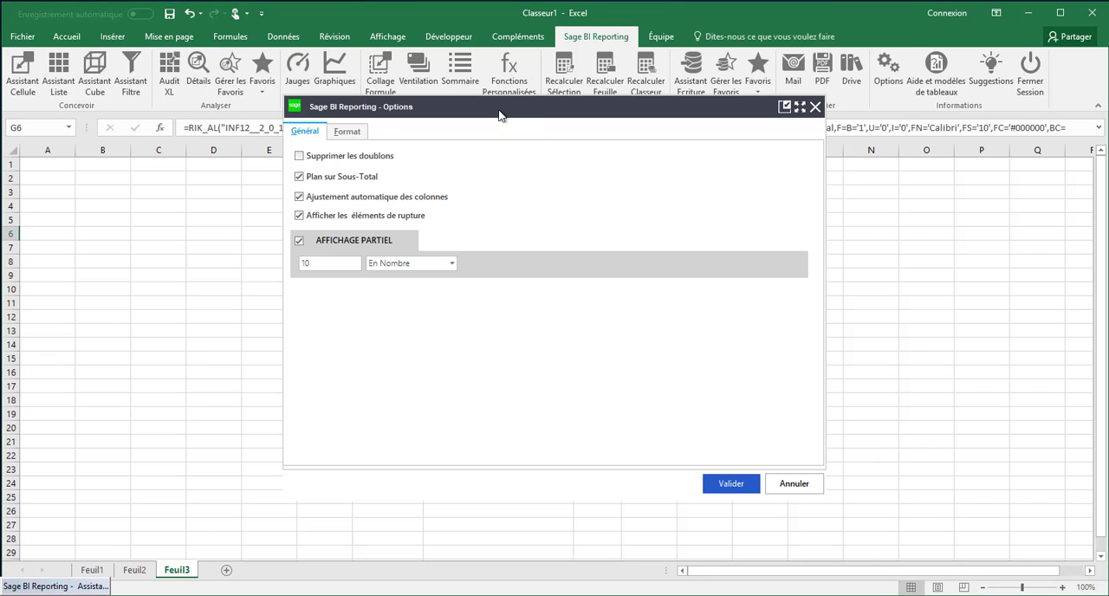
pyautogui.moveTo(503, 111); pyautogui.dragTo(829, 137)
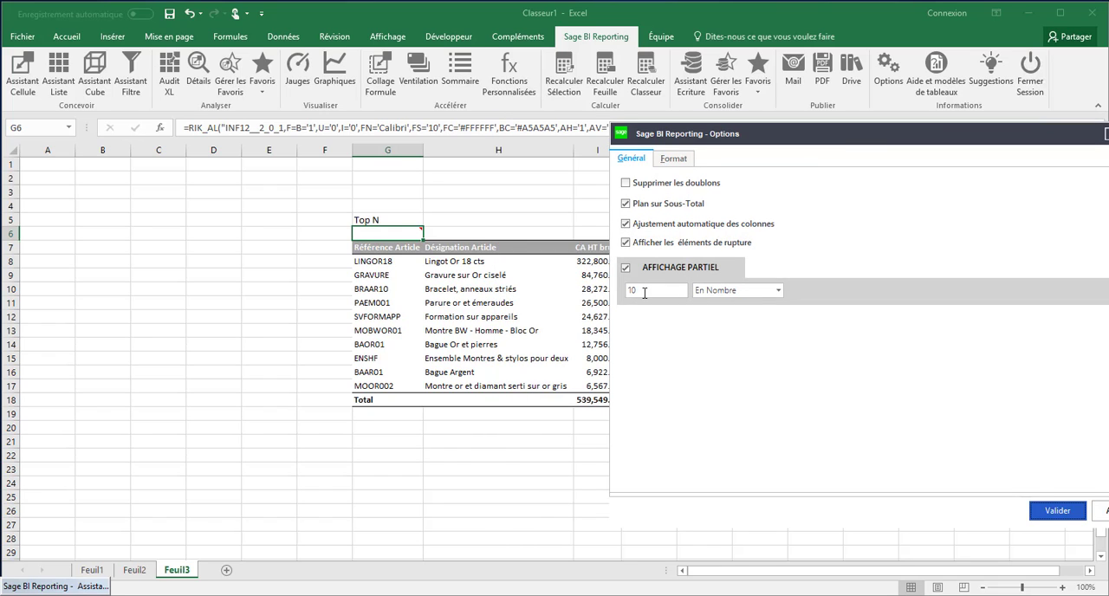
pyautogui.click(645, 293)
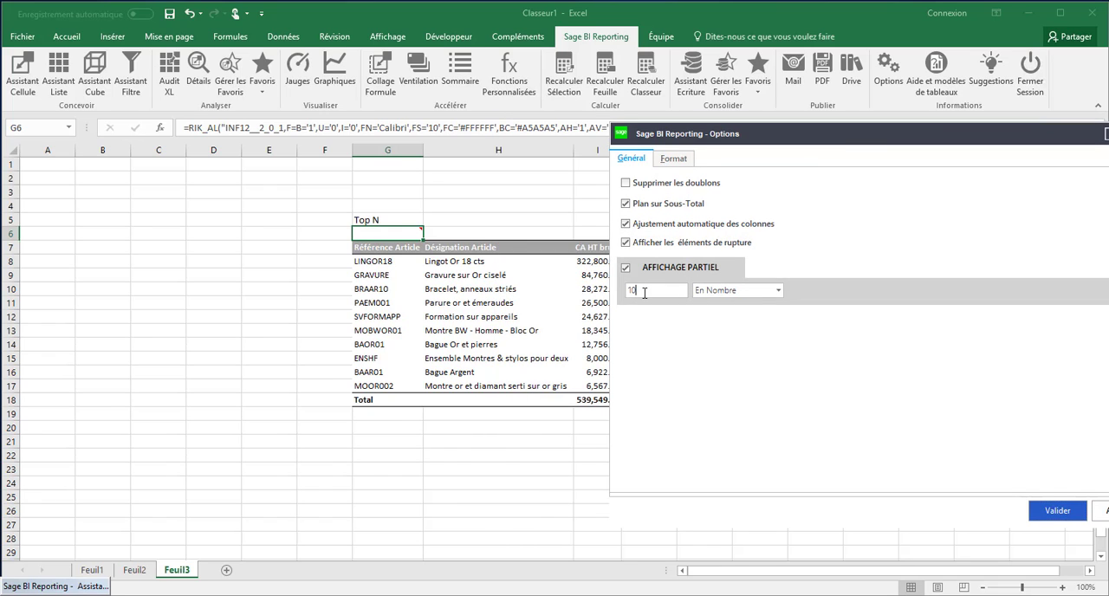
pyautogui.click(470, 219)
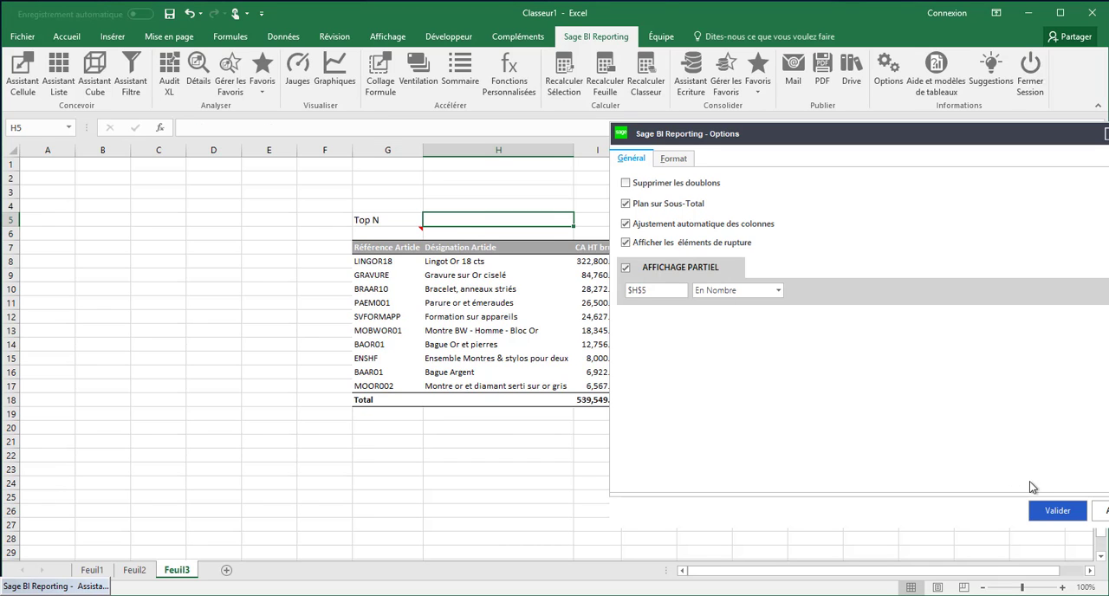
pyautogui.click(1048, 510)
pyautogui.click(804, 534)
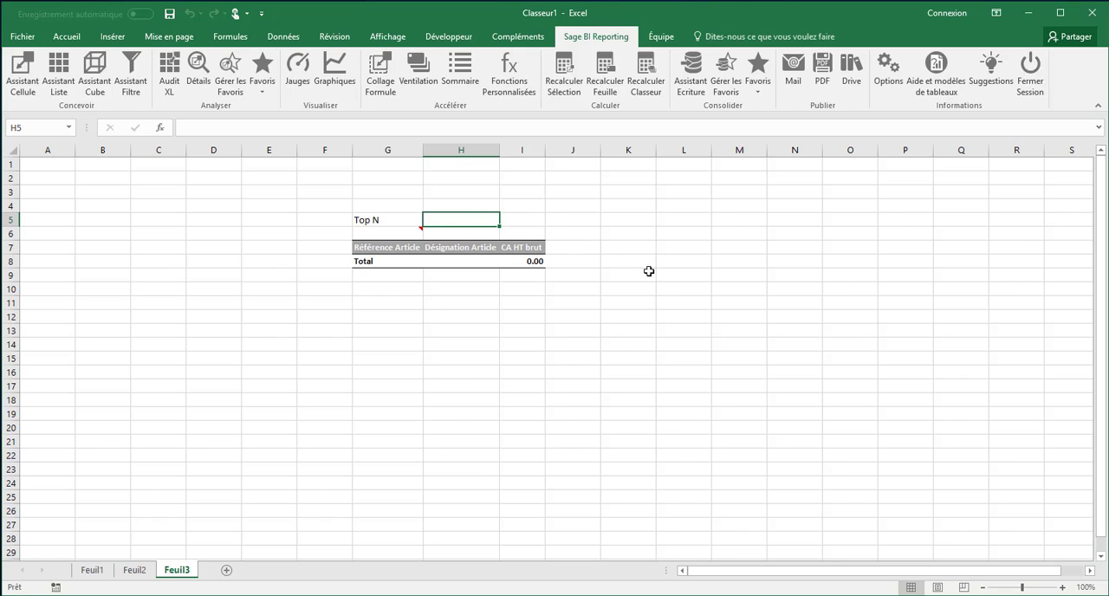
# Step: Test the Top N parameter in H5 with the value 5, and finish with it set to 20
pyautogui.write('5')
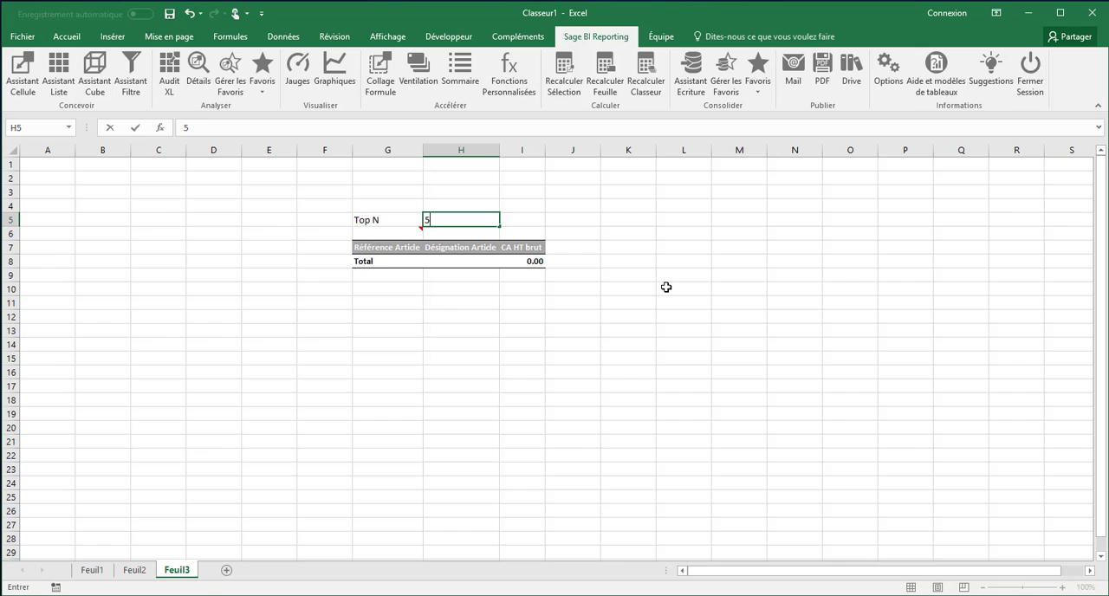
pyautogui.press('Tab')
pyautogui.press('Left')
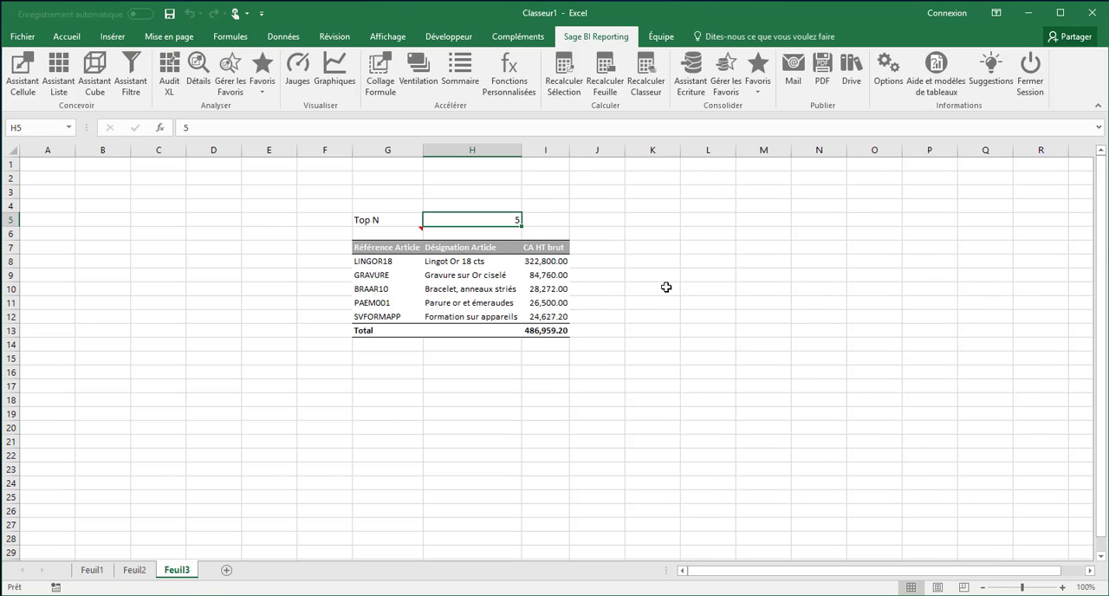
pyautogui.write('20')
pyautogui.press('Tab')
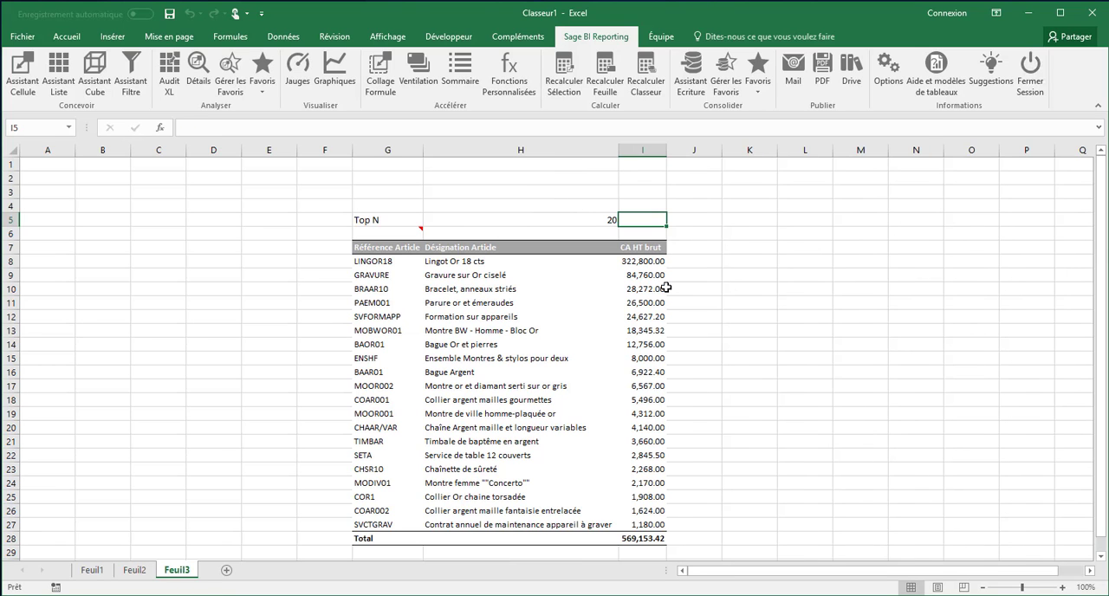
pyautogui.press('Left')
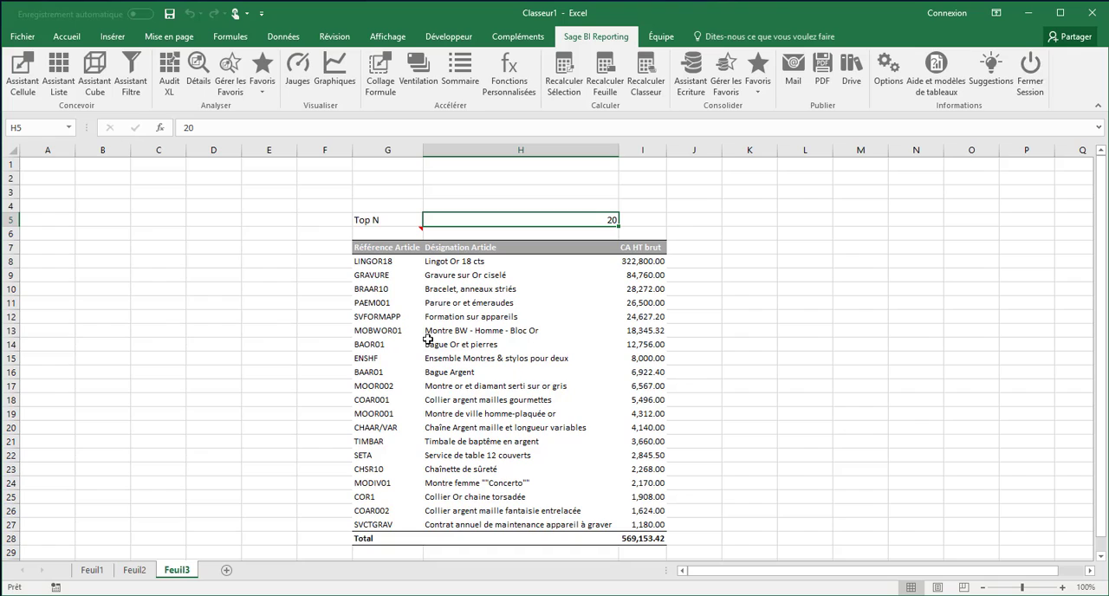
# Step: Reopen the article list for editing and change its Société filter to BASE2GO
pyautogui.doubleClick(392, 236)
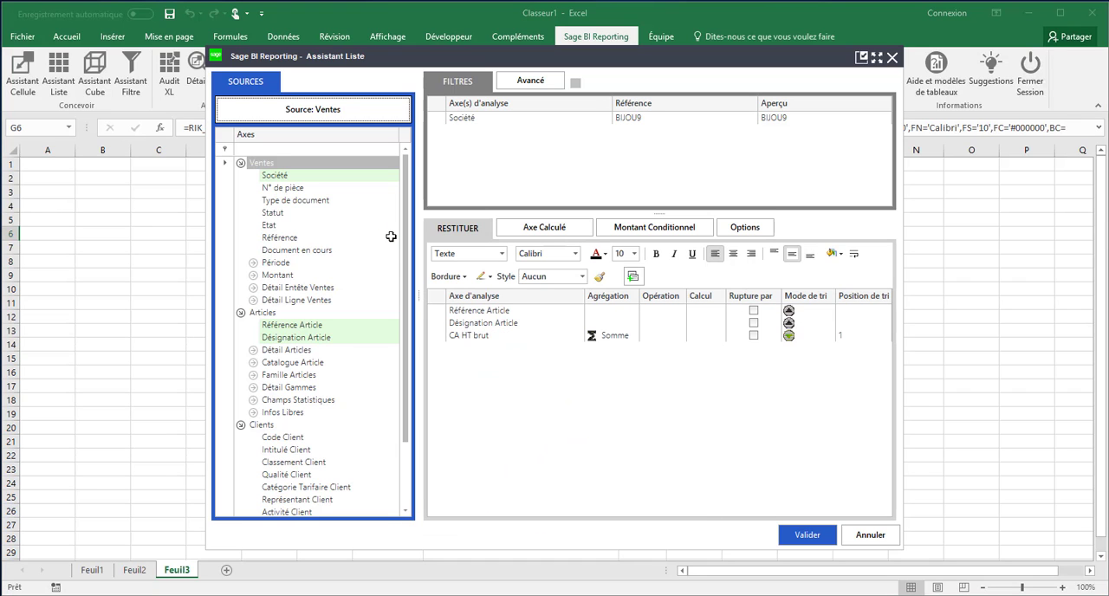
pyautogui.click(468, 120)
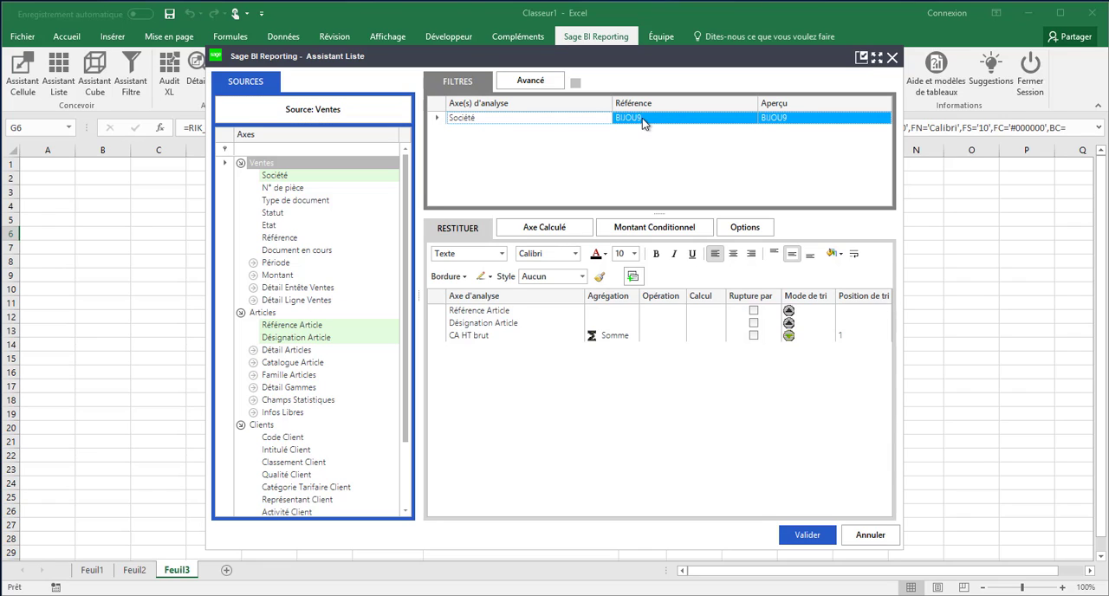
pyautogui.click(751, 117)
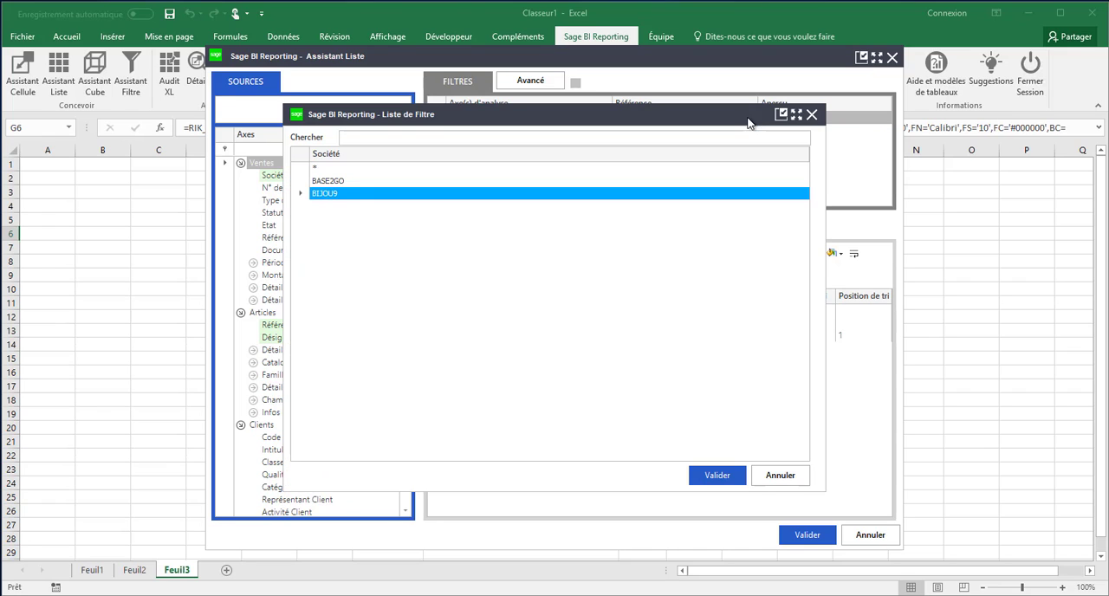
pyautogui.click(334, 182)
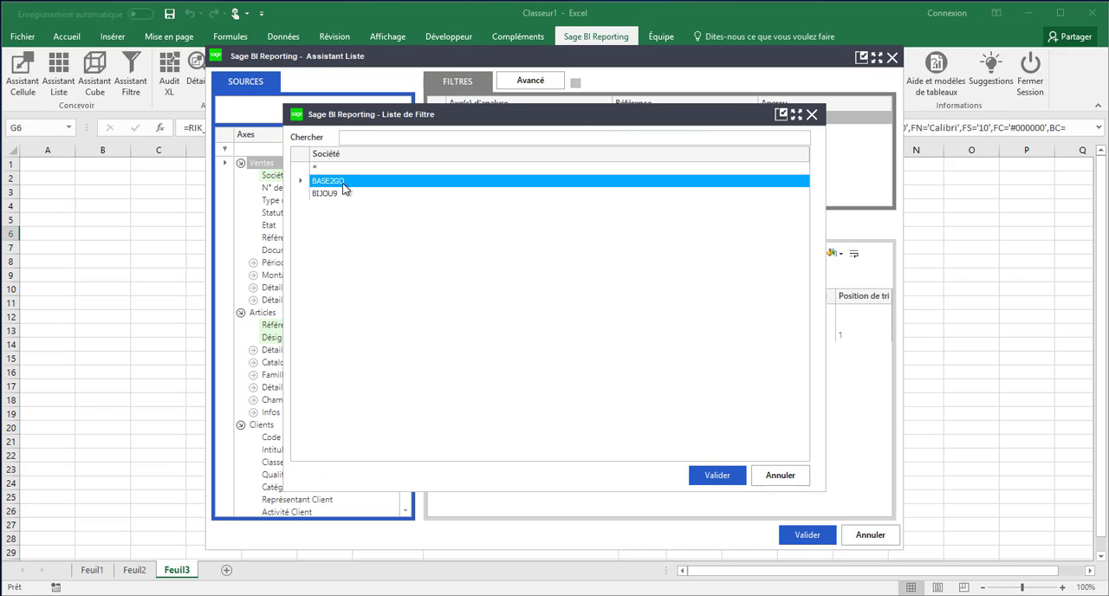
pyautogui.click(733, 478)
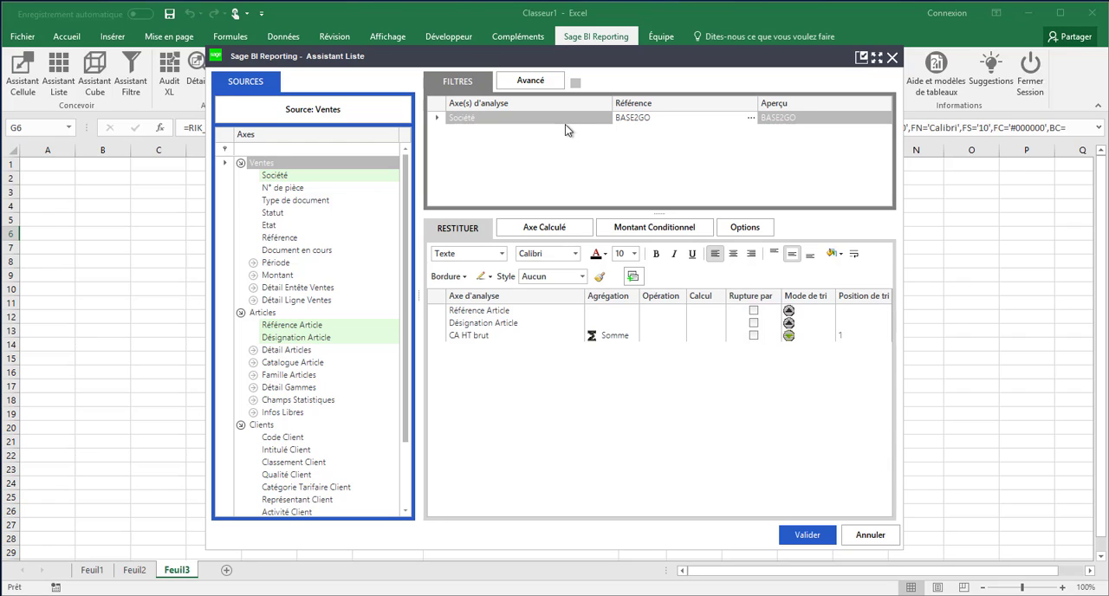
# Step: Try the all-companies value * and the combination of BASE2GO and BIJOU9 in the Société filter, and keep BASE2GO
pyautogui.click(750, 118)
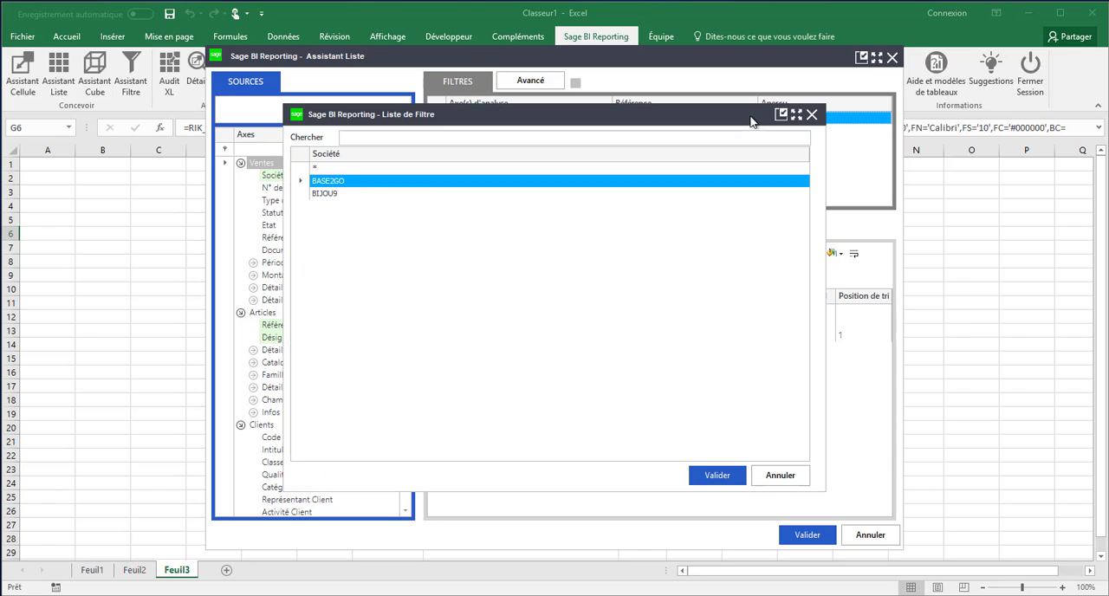
pyautogui.click(316, 169)
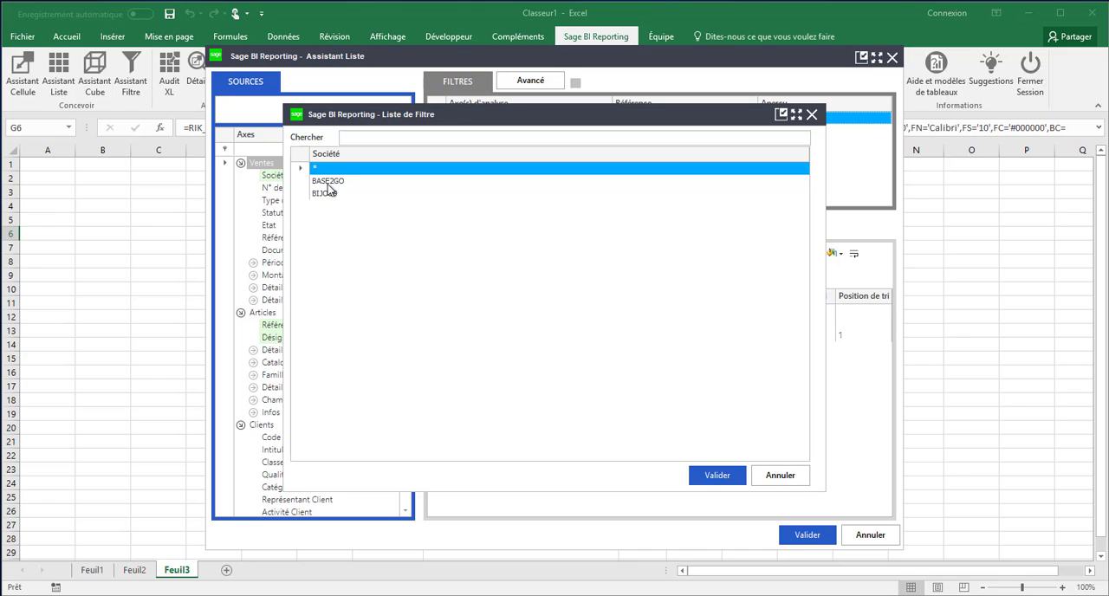
pyautogui.click(331, 184)
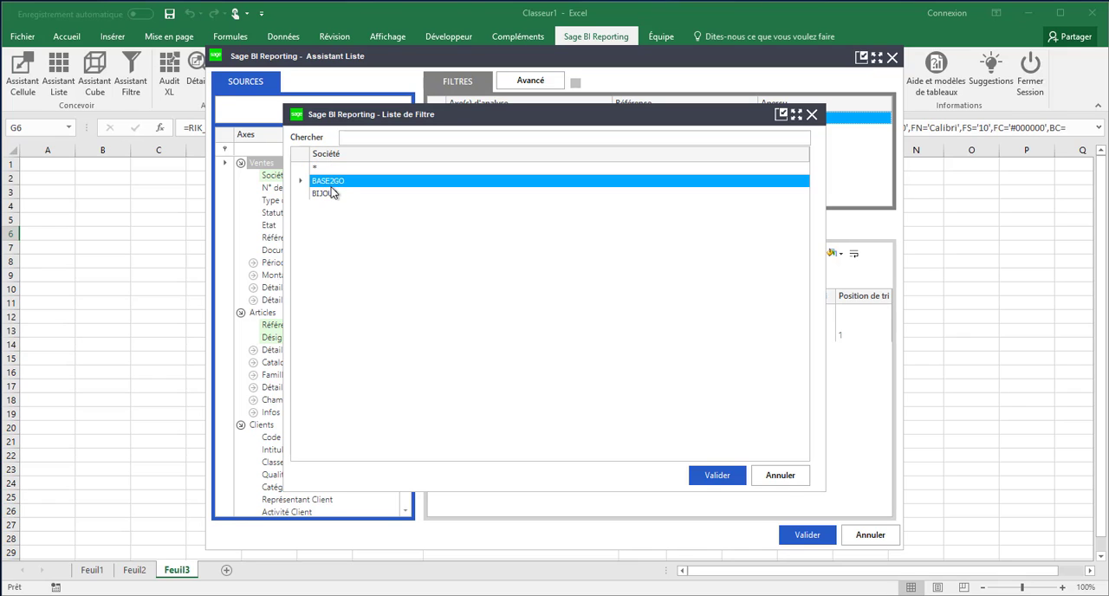
pyautogui.keyDown('ctrl'); pyautogui.click(329, 194); pyautogui.keyUp('ctrl')
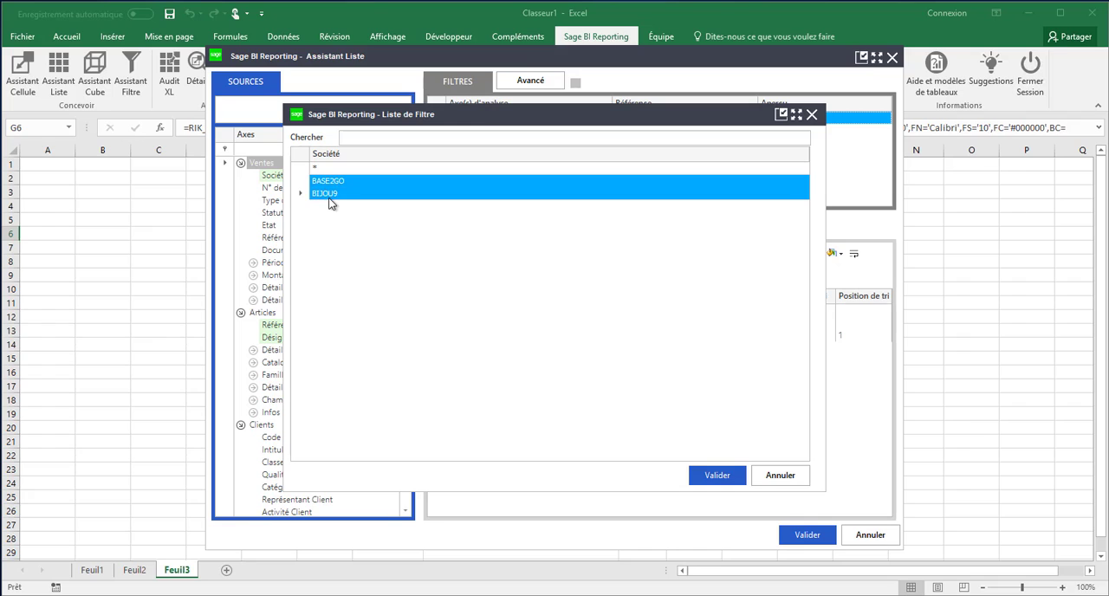
pyautogui.keyDown('shift'); pyautogui.click(329, 184); pyautogui.keyUp('shift')
pyautogui.press('Return')
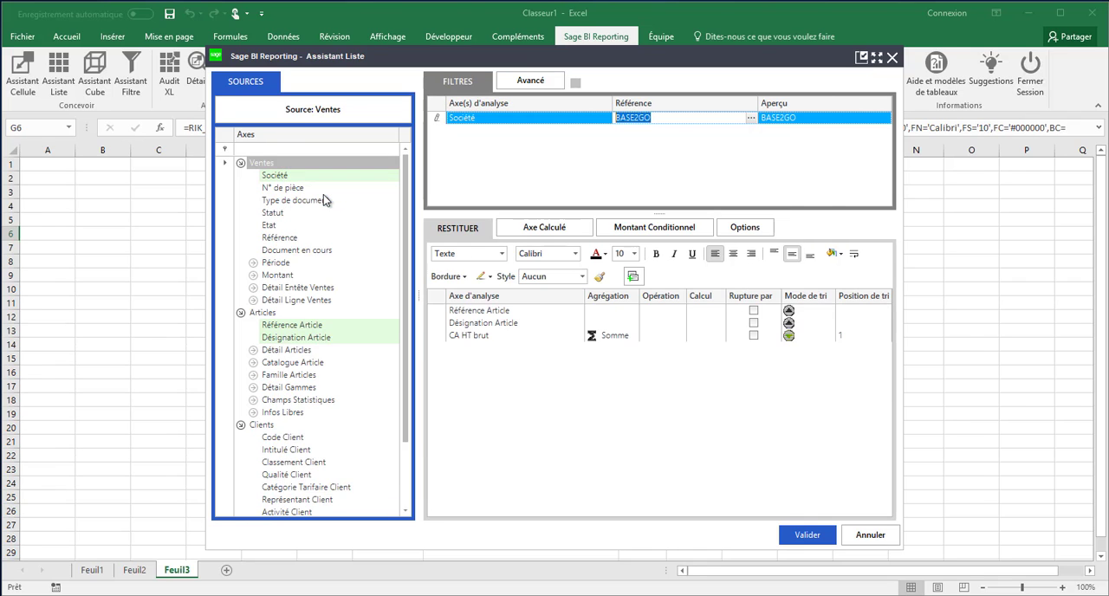
# Step: Commit BASE2GO as the Société filter and regenerate the article list
pyautogui.click(694, 130)
pyautogui.click(719, 477)
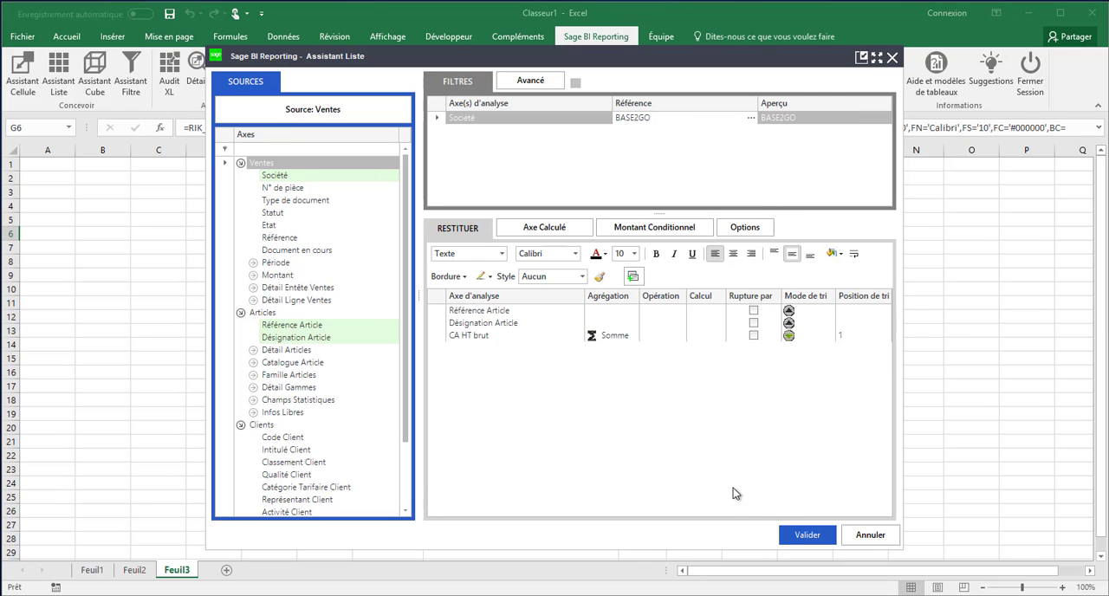
pyautogui.click(807, 535)
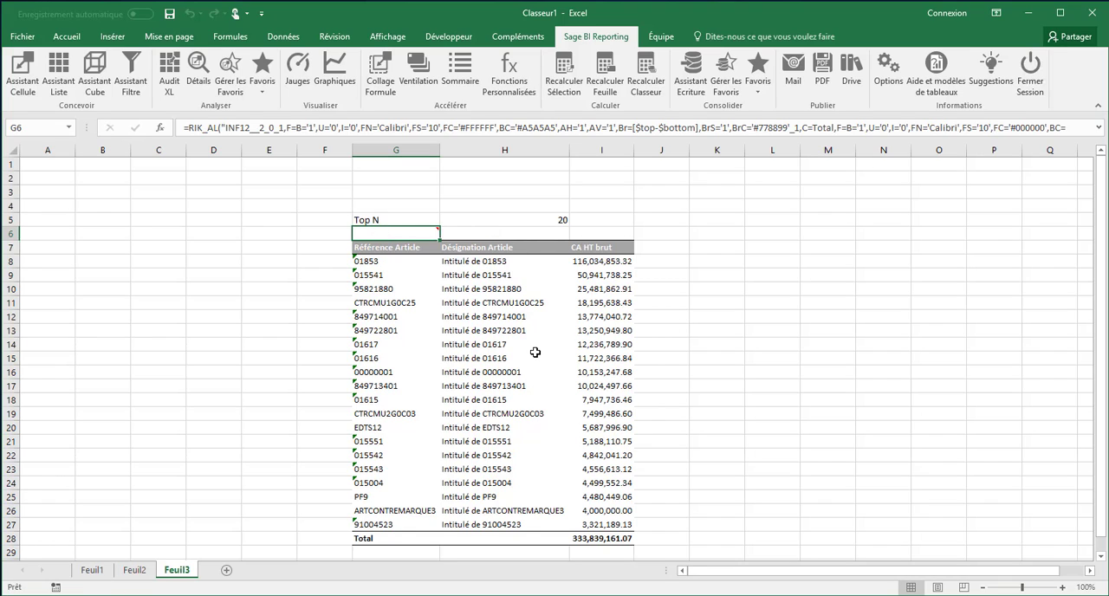
# Step: Set the Top N parameter in H5 to 5, and review the article list's definition without changing it
pyautogui.click(548, 218)
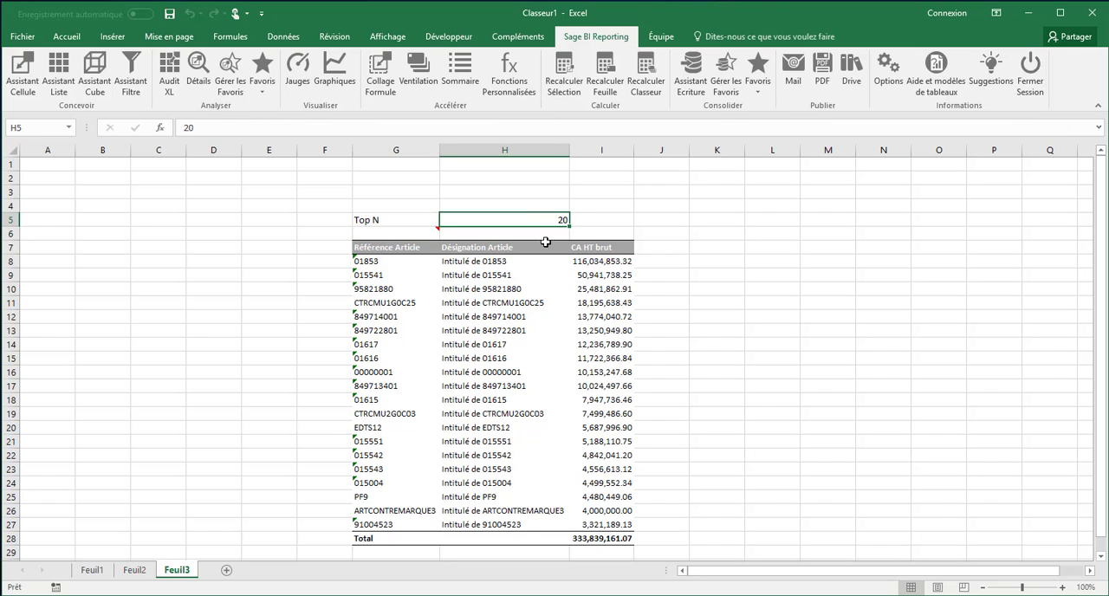
pyautogui.write('5')
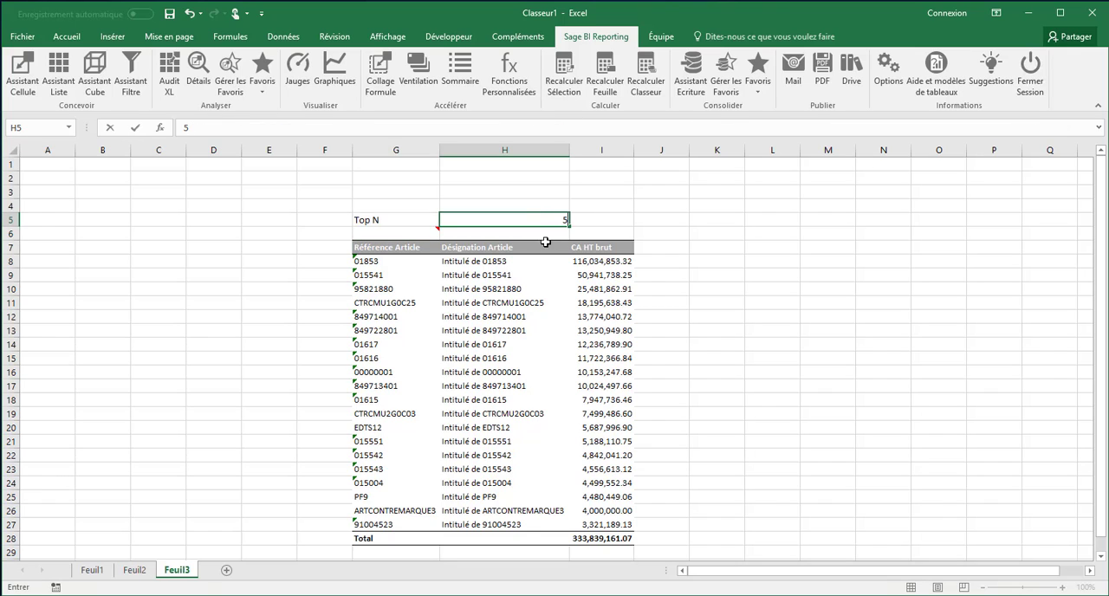
pyautogui.press('Return')
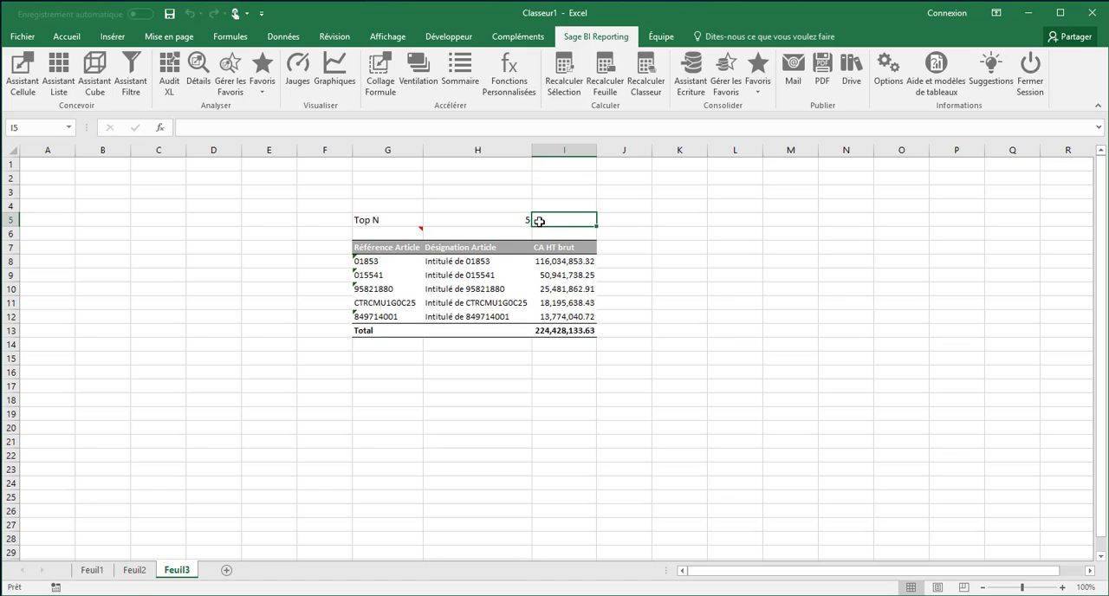
pyautogui.doubleClick(401, 234)
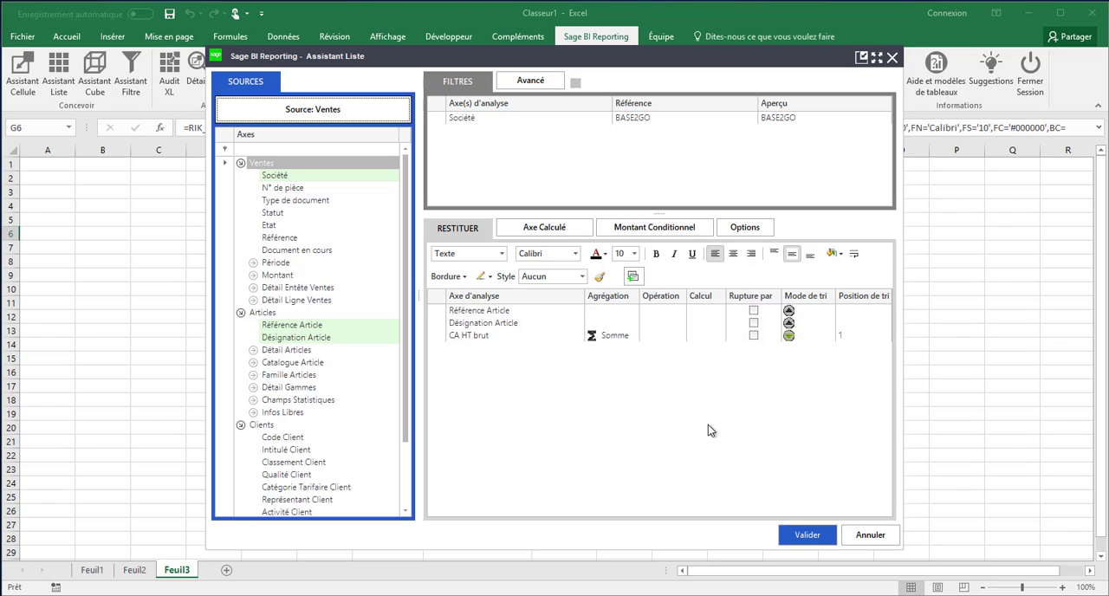
pyautogui.click(859, 535)
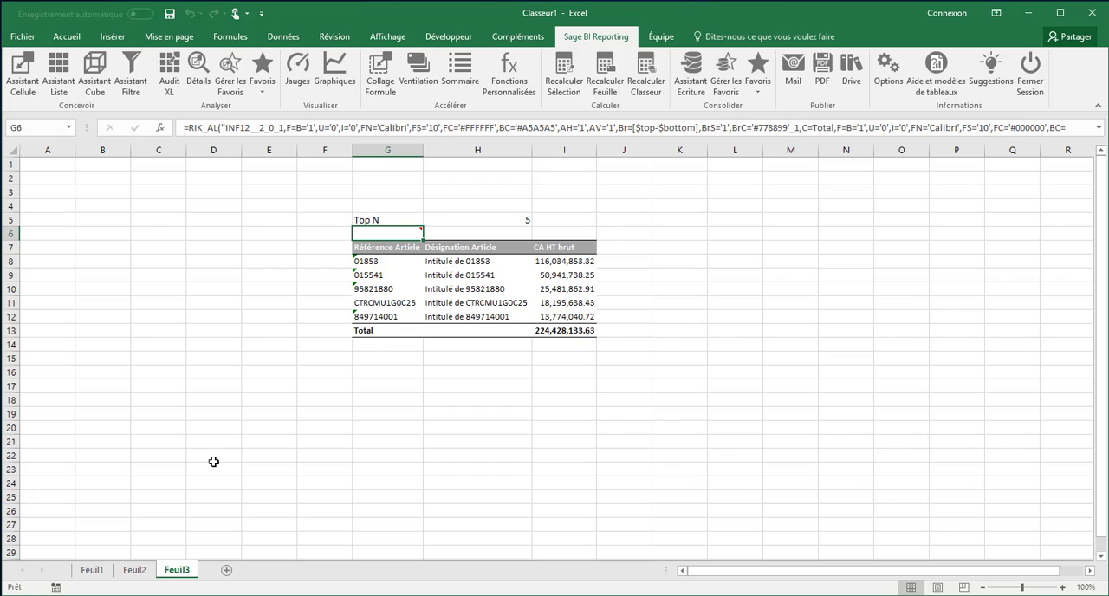
# Step: Add a new sheet and start a cube in E5 based on the Ventes model of Sage Gestion Commerciale 100
pyautogui.click(226, 570)
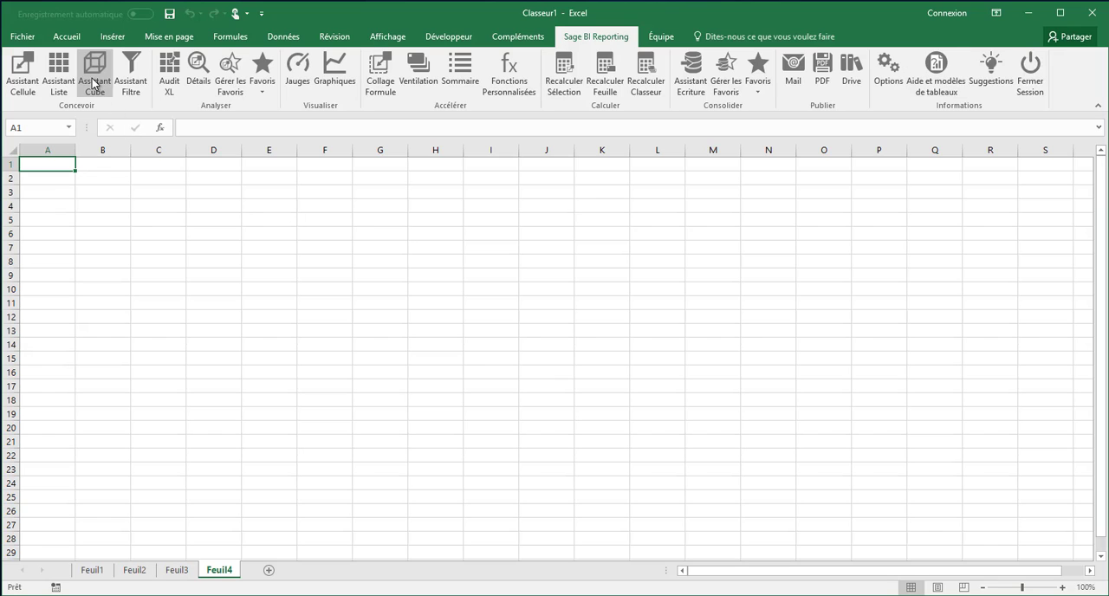
pyautogui.click(276, 222)
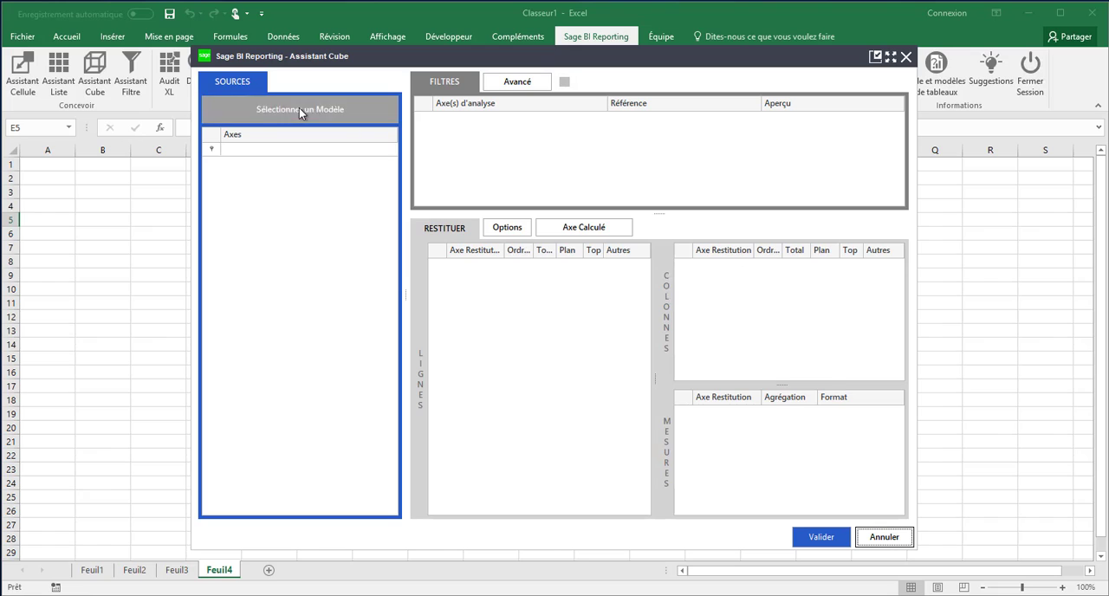
pyautogui.click(299, 110)
pyautogui.click(371, 207)
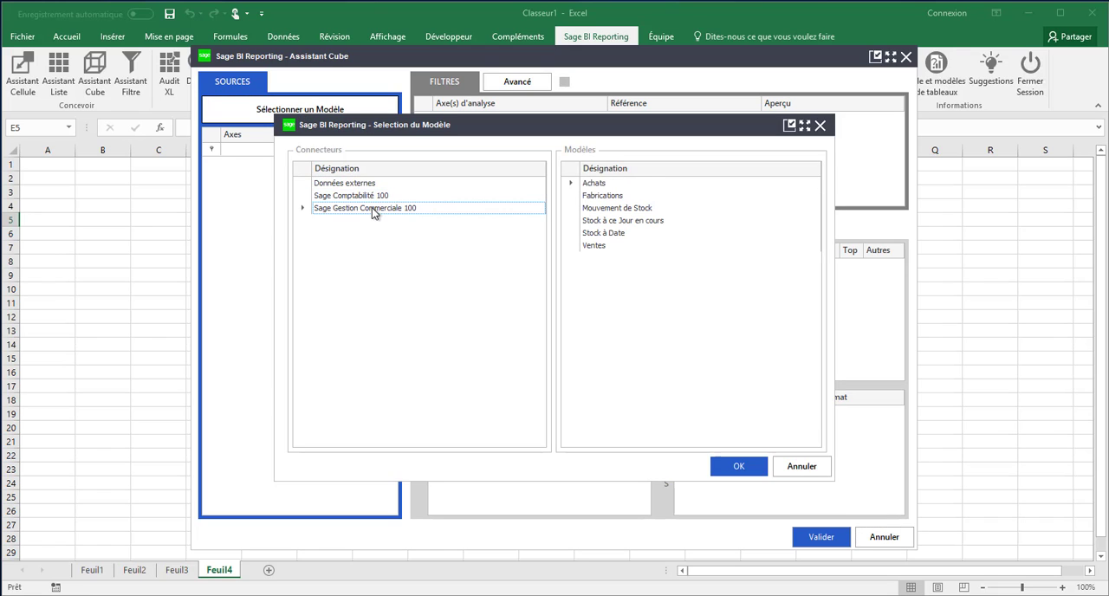
pyautogui.click(596, 248)
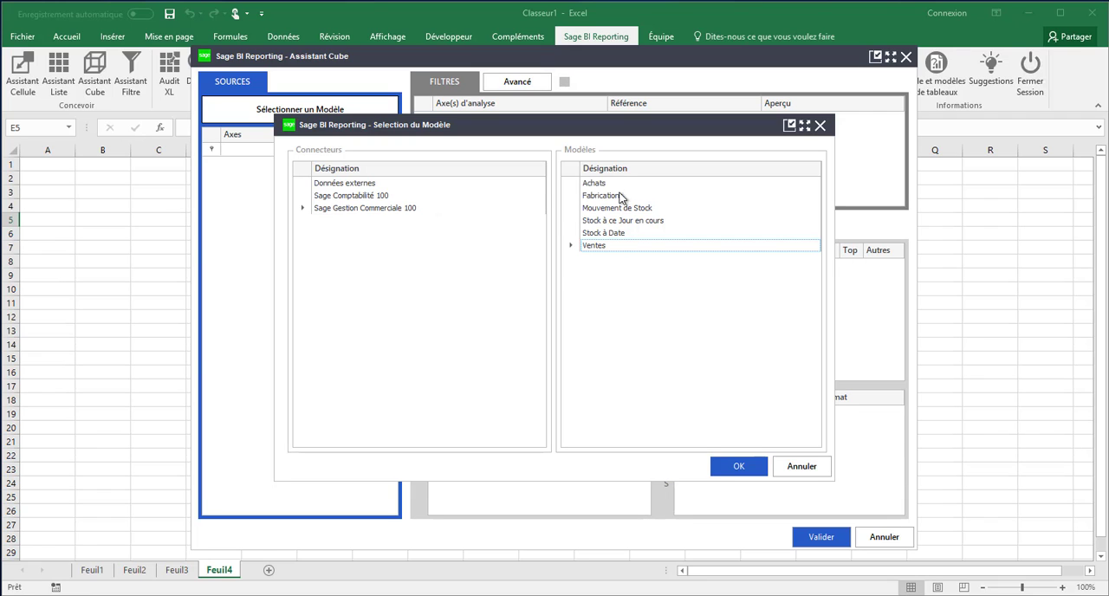
pyautogui.click(734, 466)
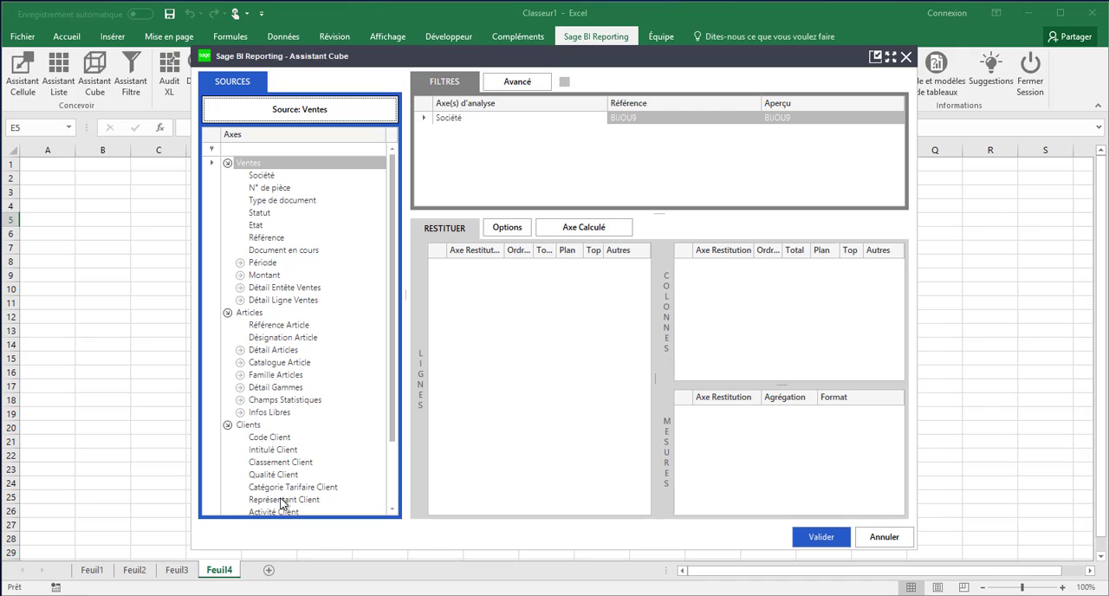
# Step: Generate the cube with Représentant Client and Intitulé Client as rows, Année as columns and CA HT brut as the measure
pyautogui.moveTo(280, 500); pyautogui.dragTo(468, 284)
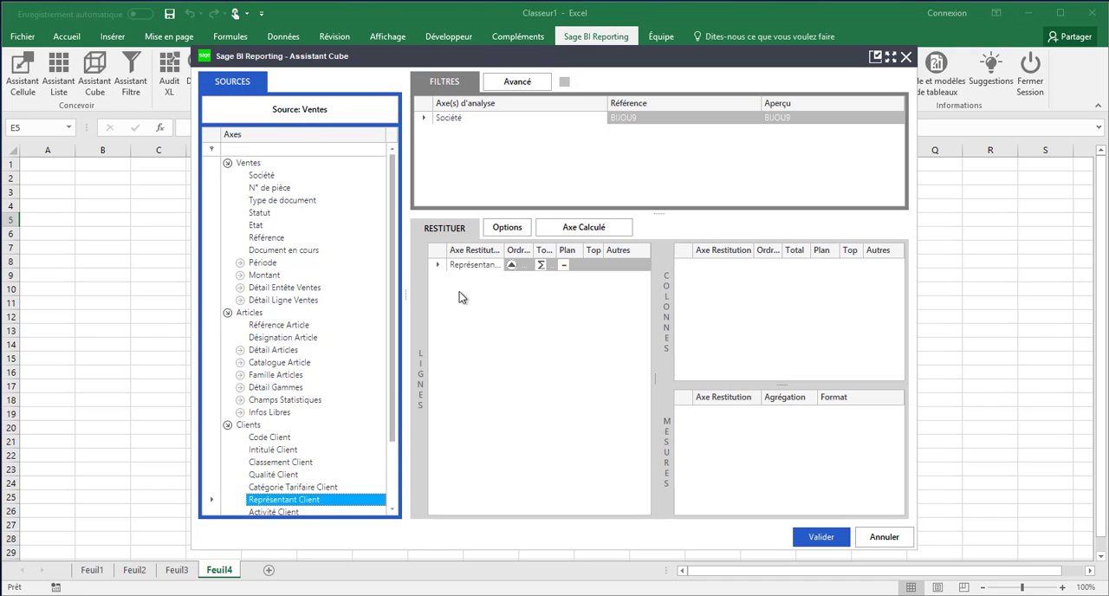
pyautogui.moveTo(258, 456); pyautogui.dragTo(502, 295)
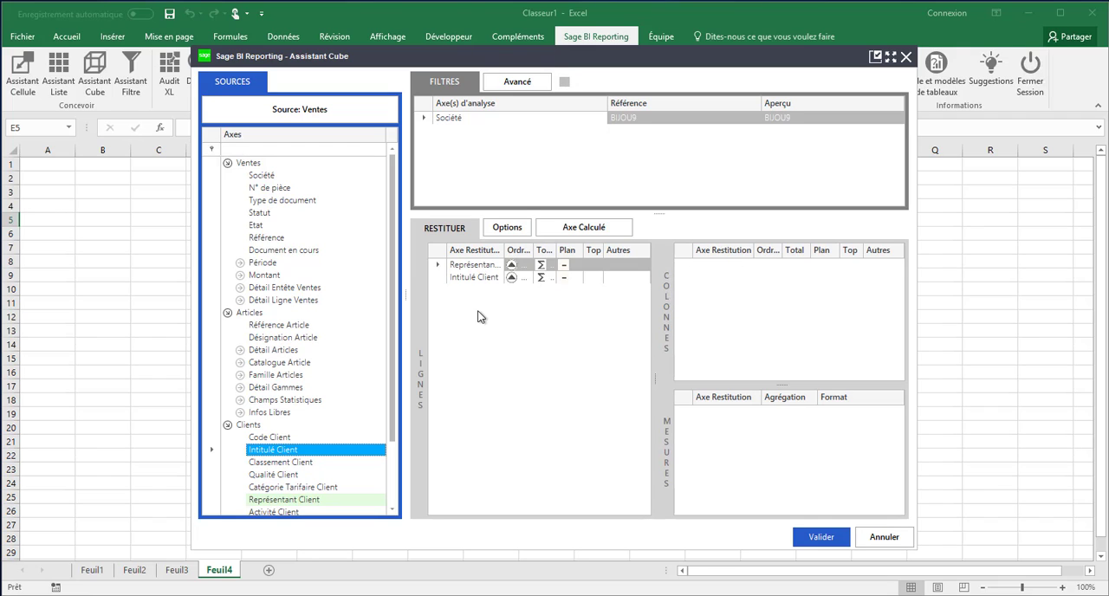
pyautogui.click(239, 275)
pyautogui.moveTo(280, 286); pyautogui.dragTo(772, 431)
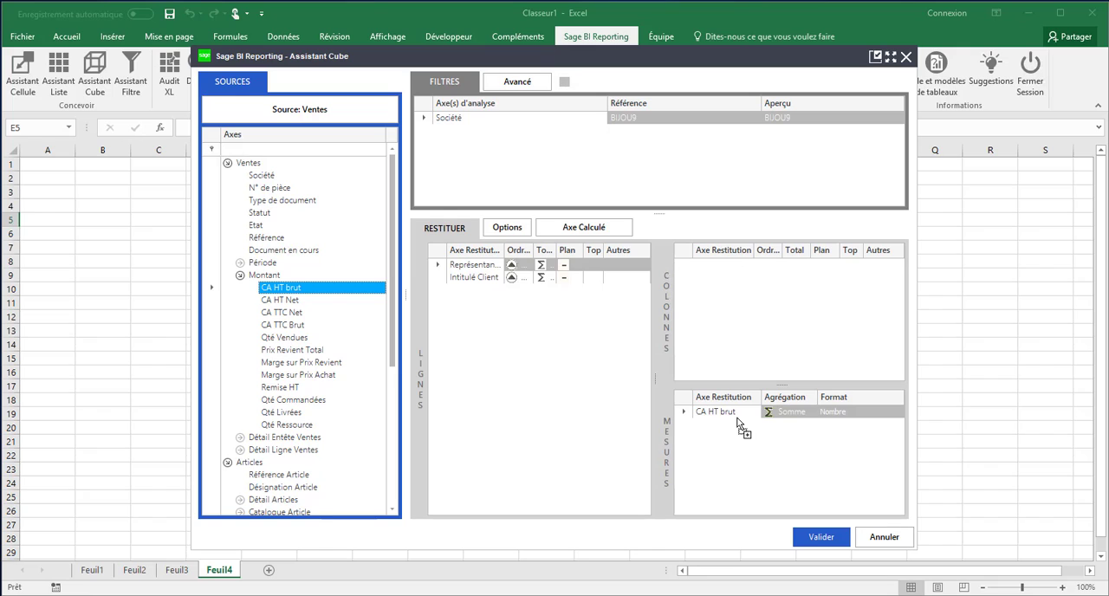
pyautogui.click(240, 263)
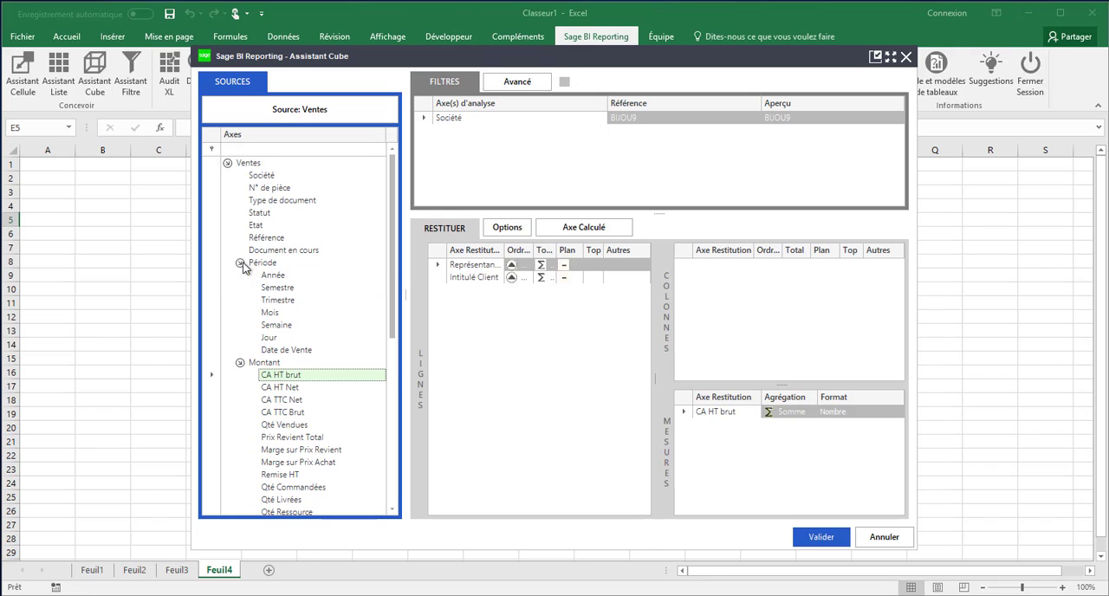
pyautogui.click(269, 277)
pyautogui.moveTo(269, 279); pyautogui.dragTo(720, 305)
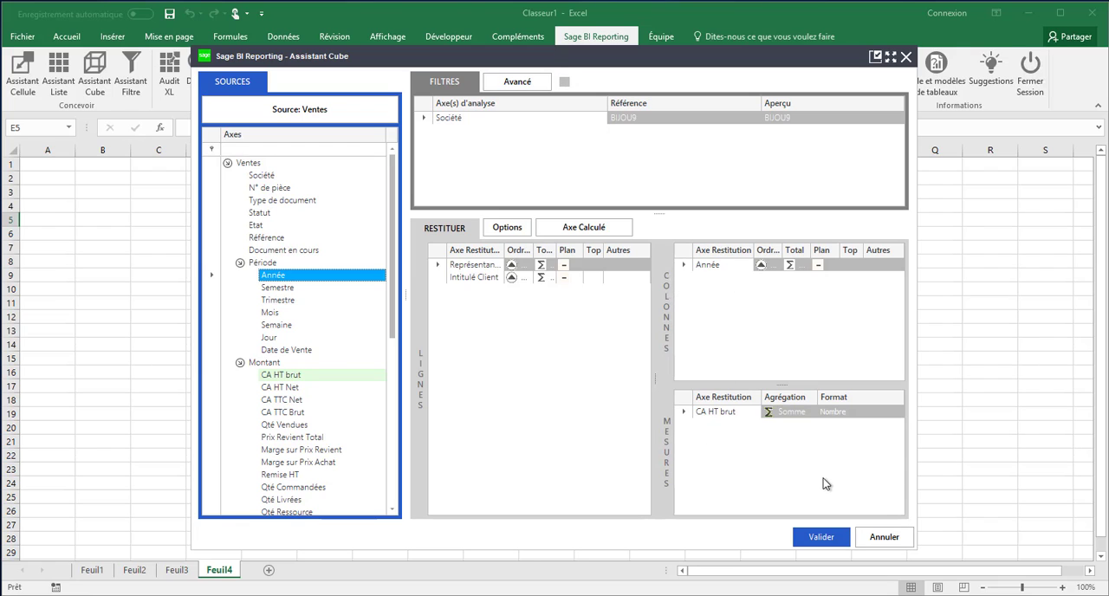
pyautogui.click(821, 537)
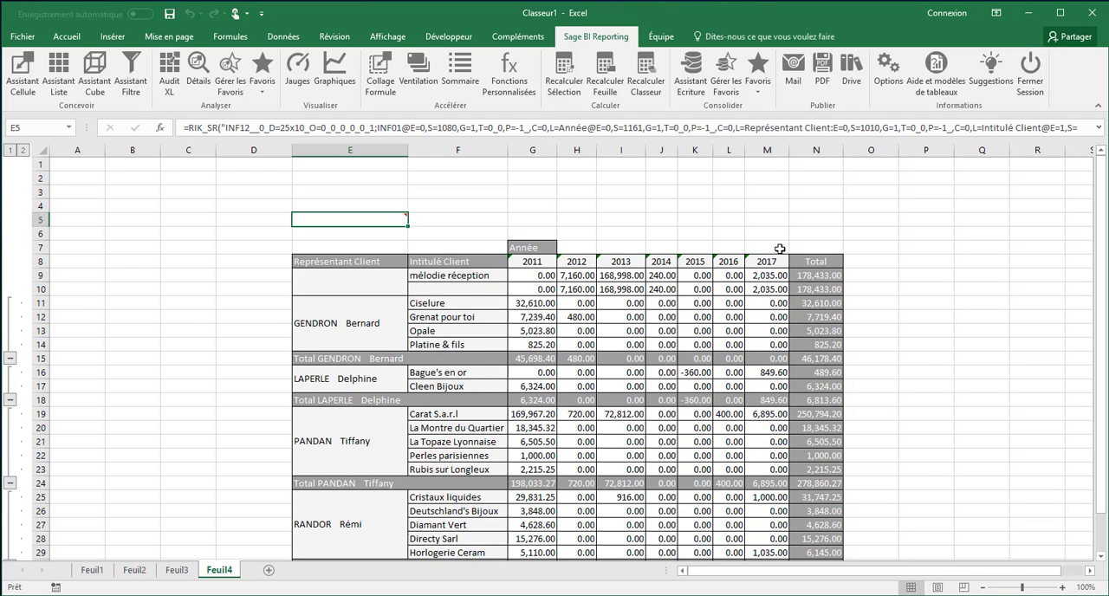
# Step: Enter the parameter labels Année in A4 and Reprt in A5
pyautogui.click(84, 208)
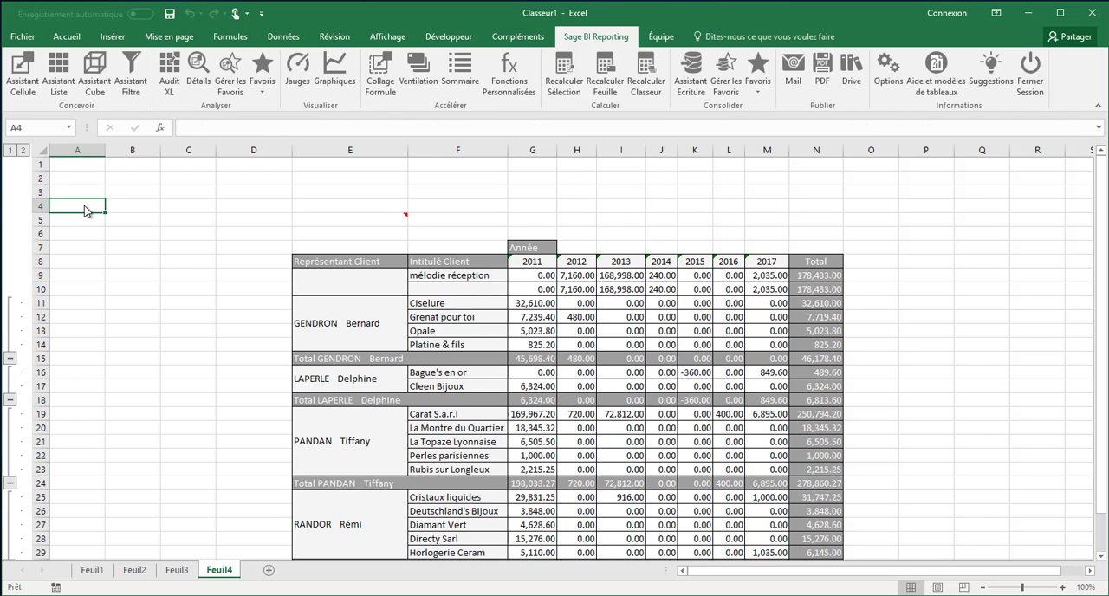
pyautogui.write('Année')
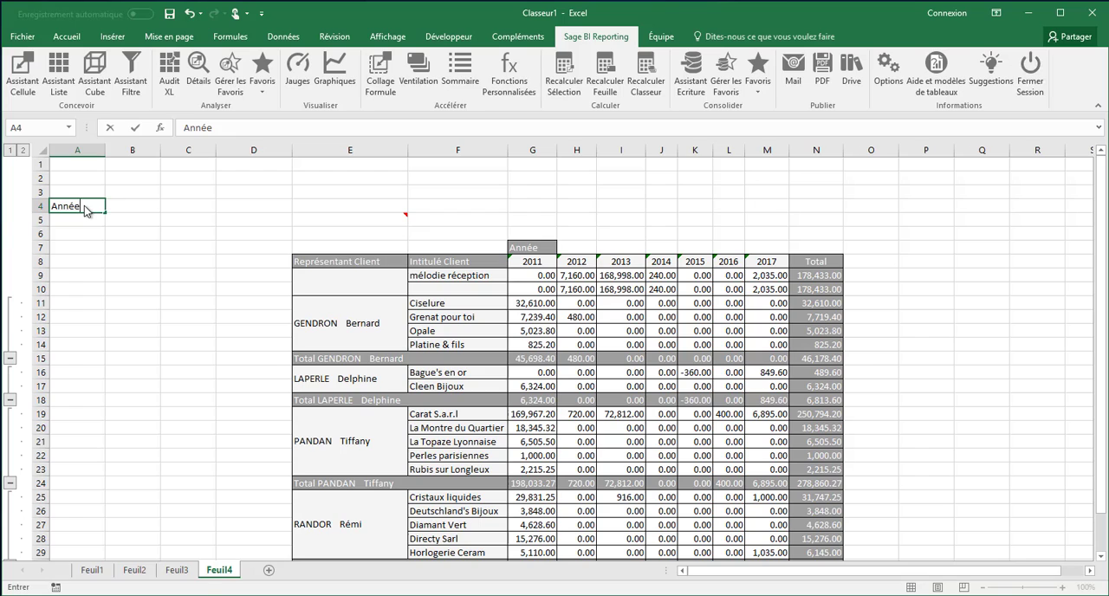
pyautogui.press('Return')
pyautogui.write('R')
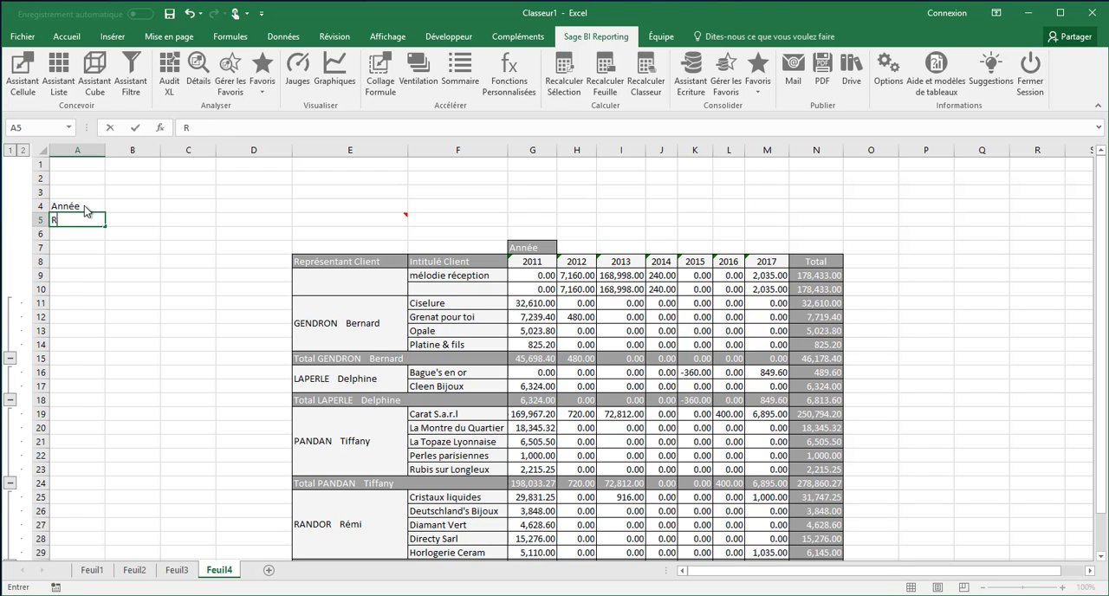
pyautogui.write('eprt')
pyautogui.click(137, 206)
# Step: Reopen the cube in E5 for editing and add Année and Représentant Client to its filters
pyautogui.click(336, 221)
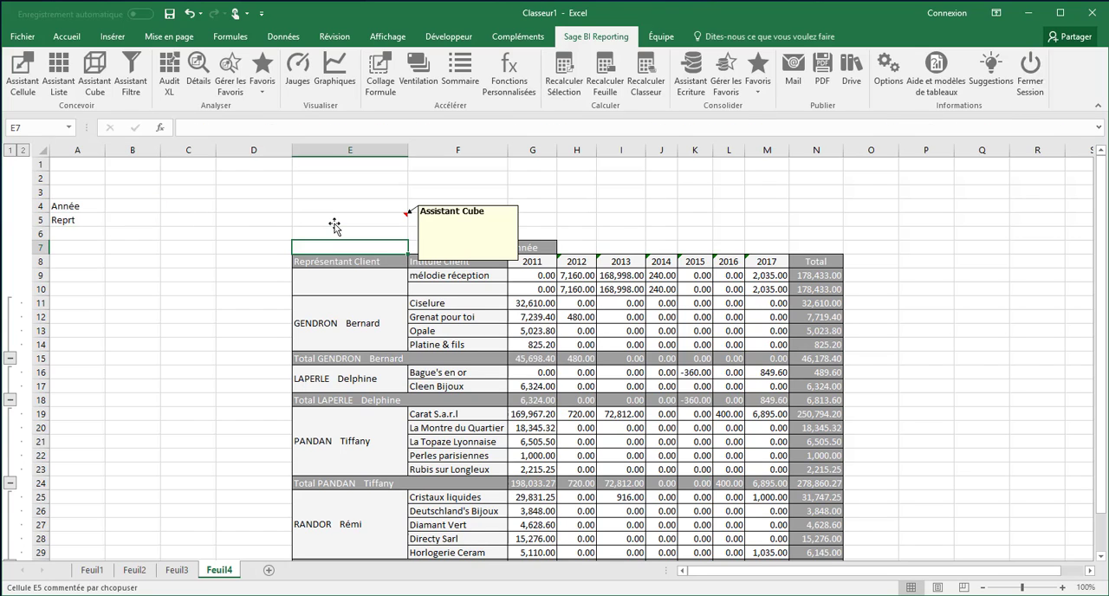
pyautogui.doubleClick(340, 221)
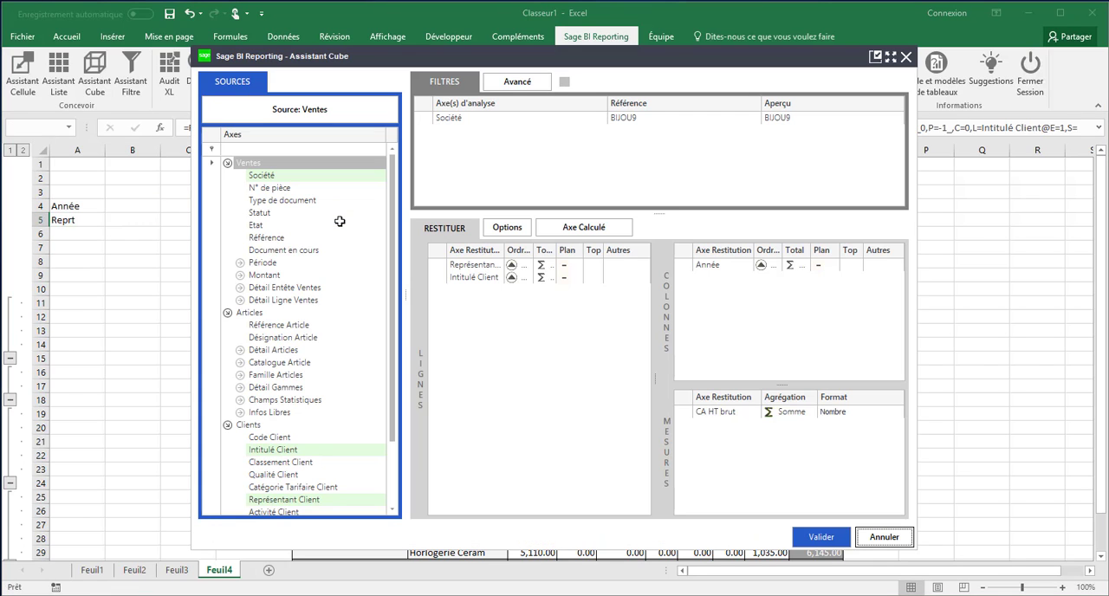
pyautogui.click(240, 262)
pyautogui.moveTo(267, 276); pyautogui.dragTo(459, 134)
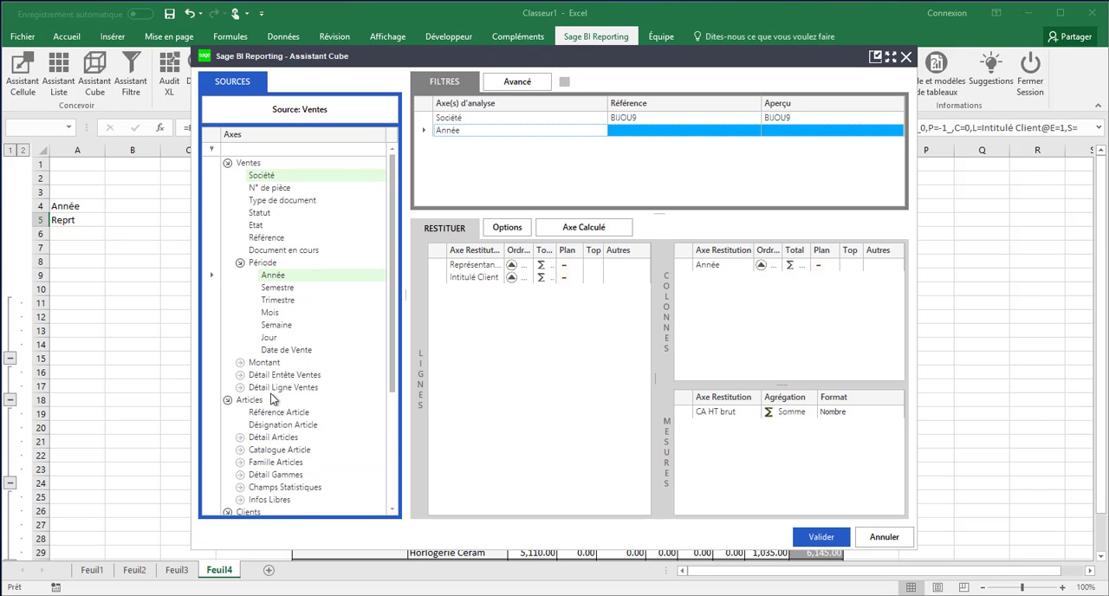
pyautogui.click(228, 399)
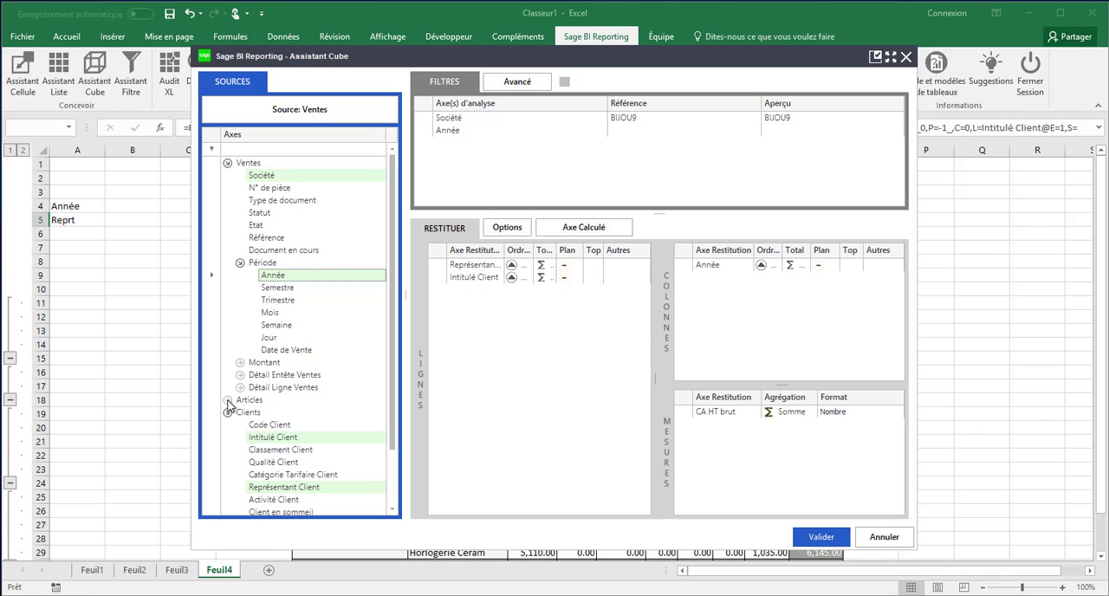
pyautogui.moveTo(286, 486); pyautogui.dragTo(475, 154)
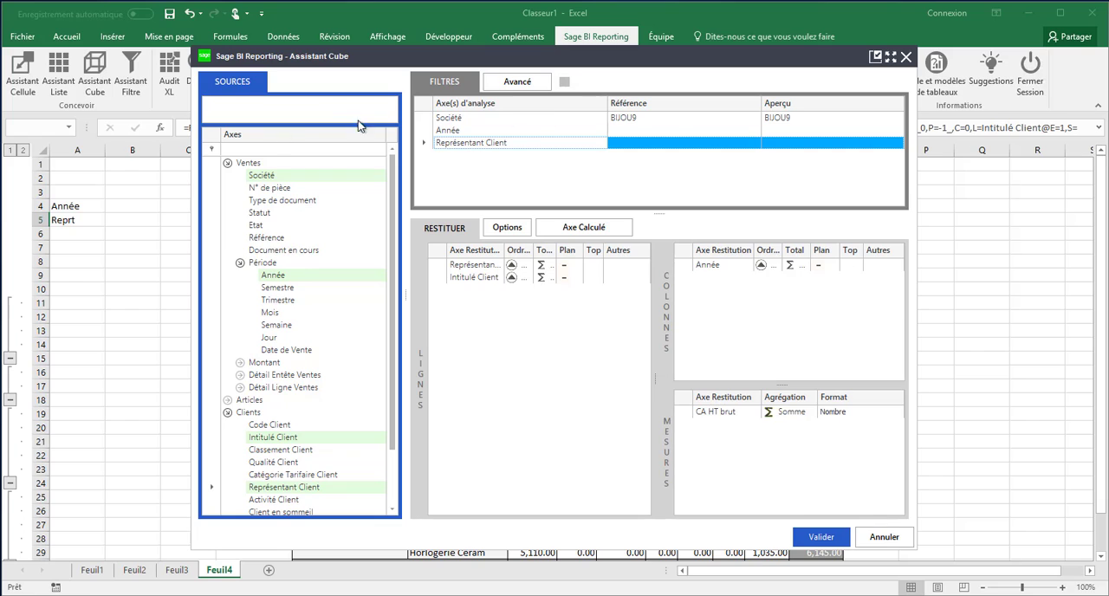
# Step: Link the Année filter to $B$4 and the Représentant Client filter to $B$5, and regenerate the cube
pyautogui.click(555, 128)
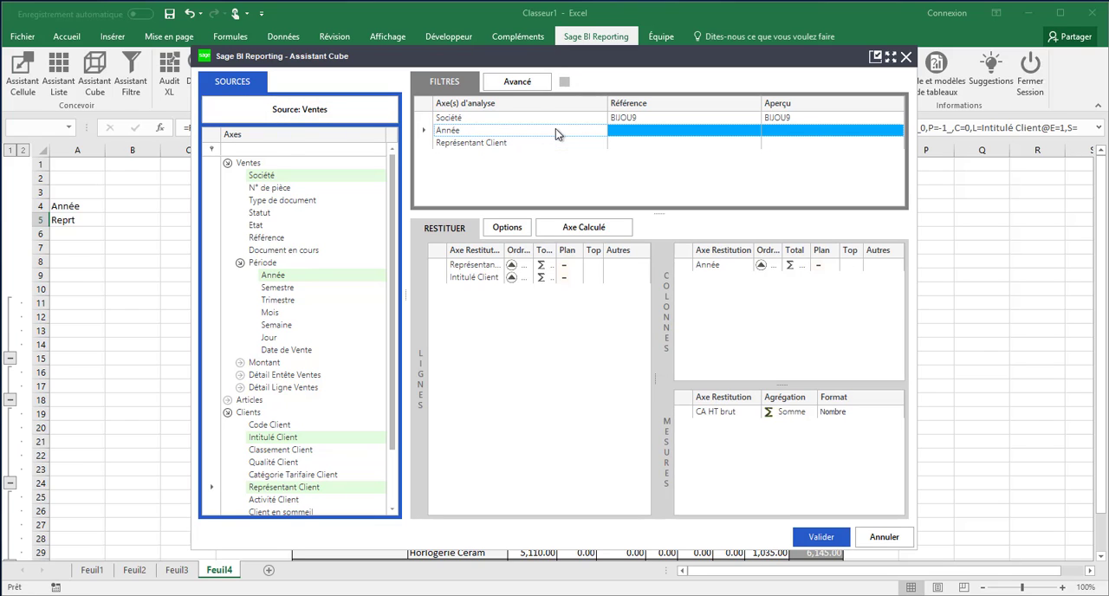
pyautogui.click(126, 206)
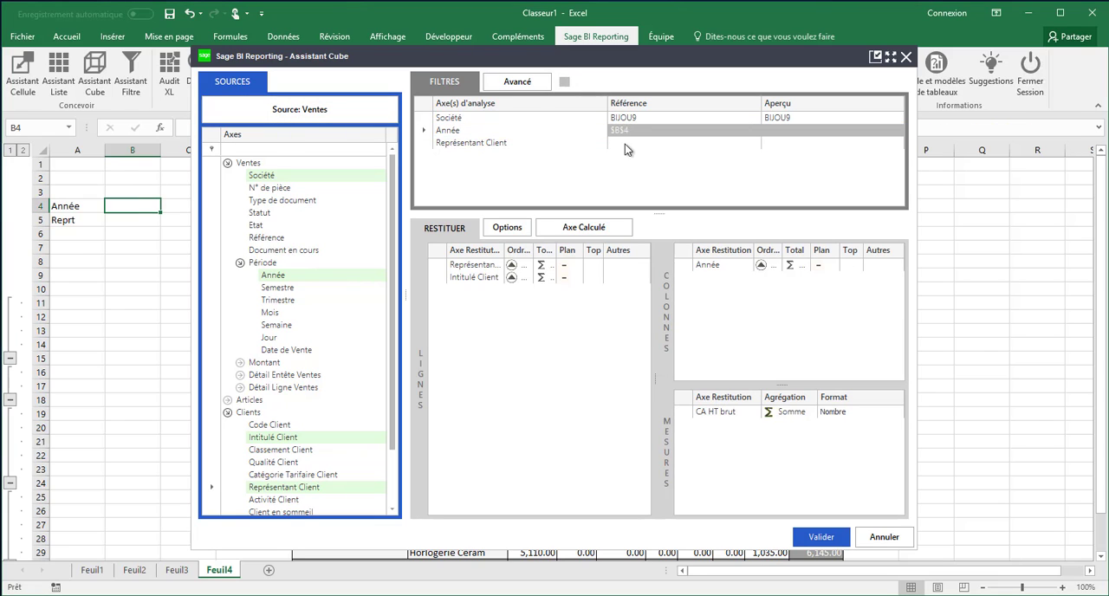
pyautogui.click(566, 143)
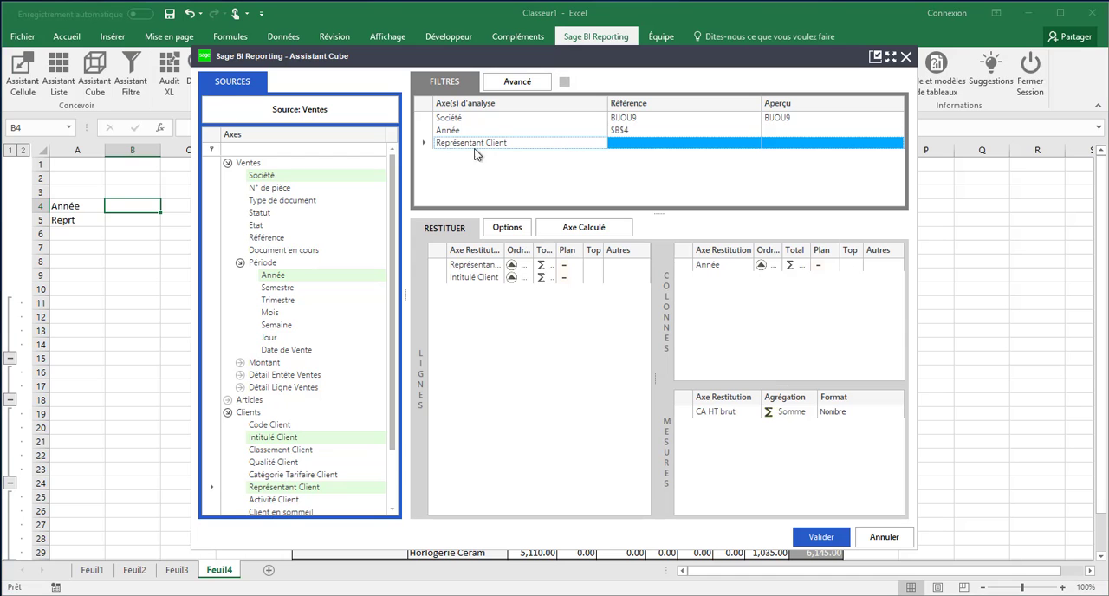
pyautogui.click(141, 220)
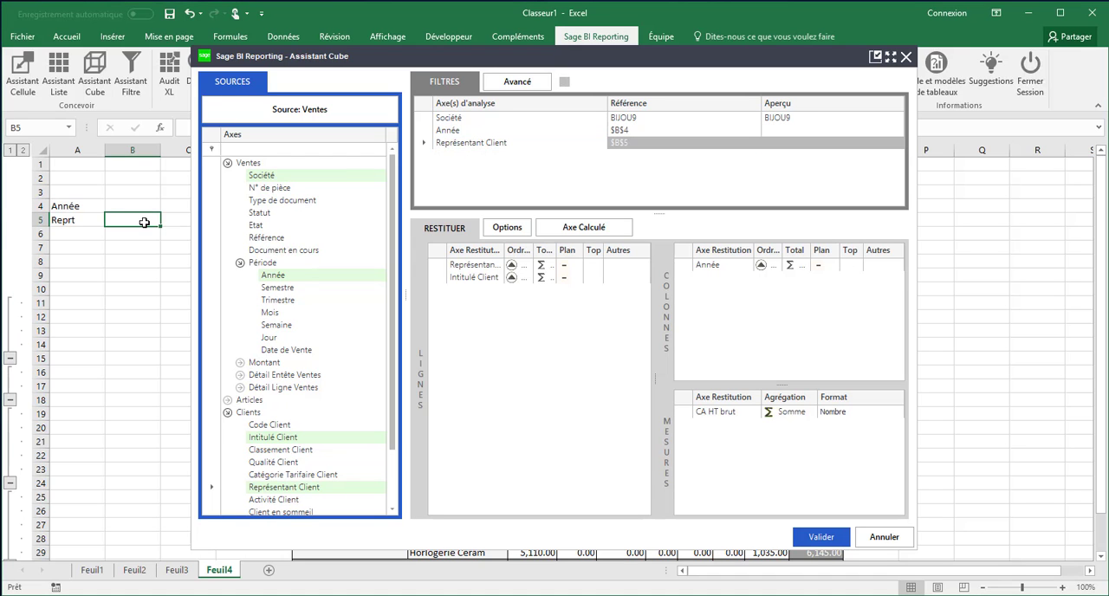
pyautogui.click(819, 536)
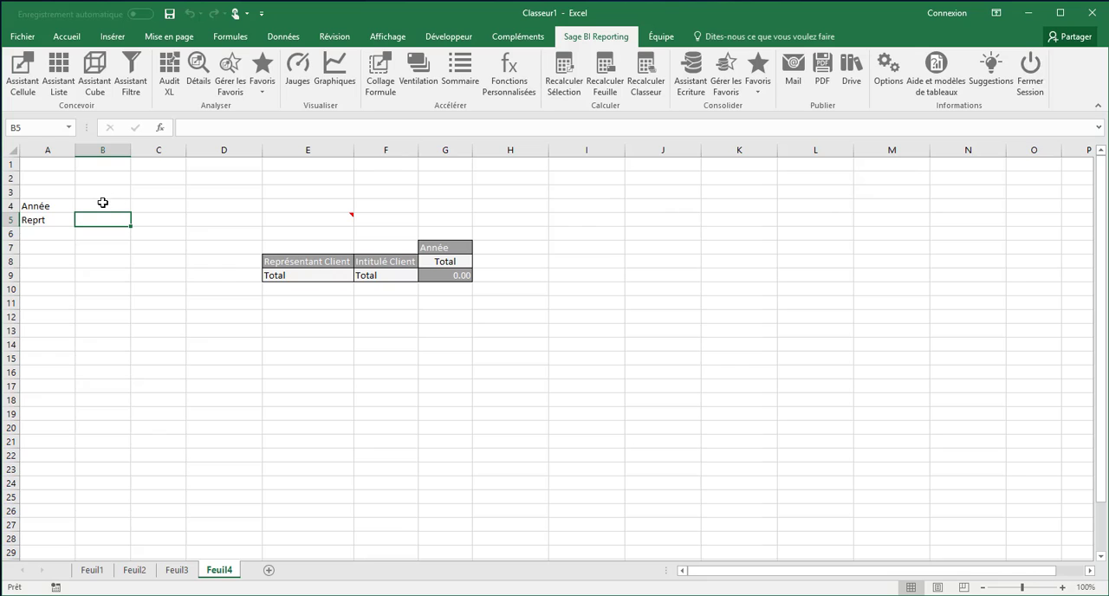
# Step: Choose the years 2016 to 2017 from the filter list for the Année parameter in B4
pyautogui.doubleClick(105, 208)
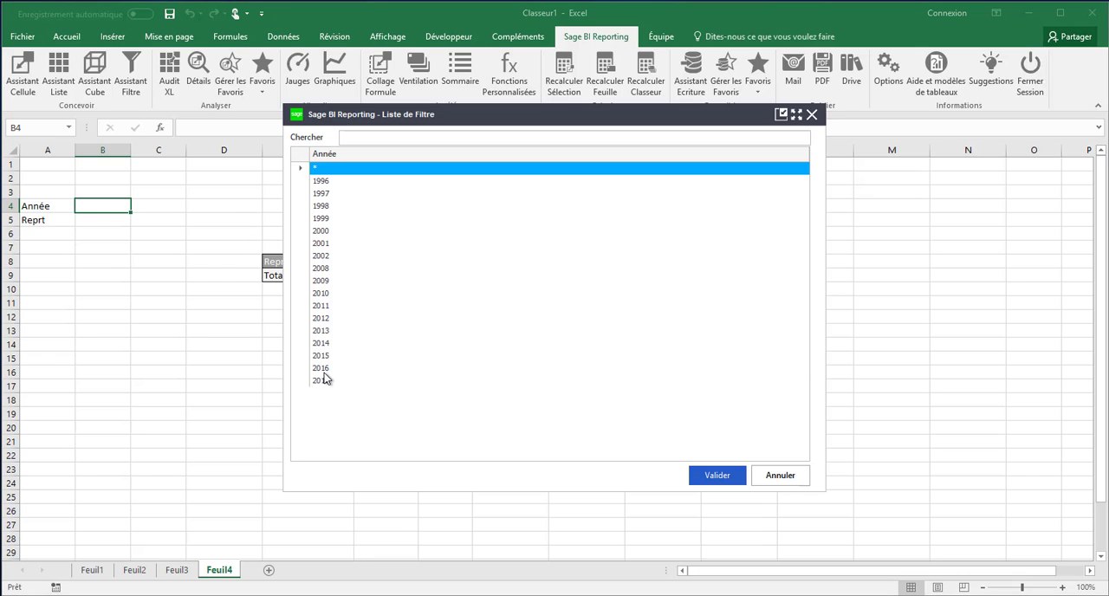
pyautogui.click(323, 369)
pyautogui.keyDown('ctrl'); pyautogui.click(331, 382); pyautogui.keyUp('ctrl')
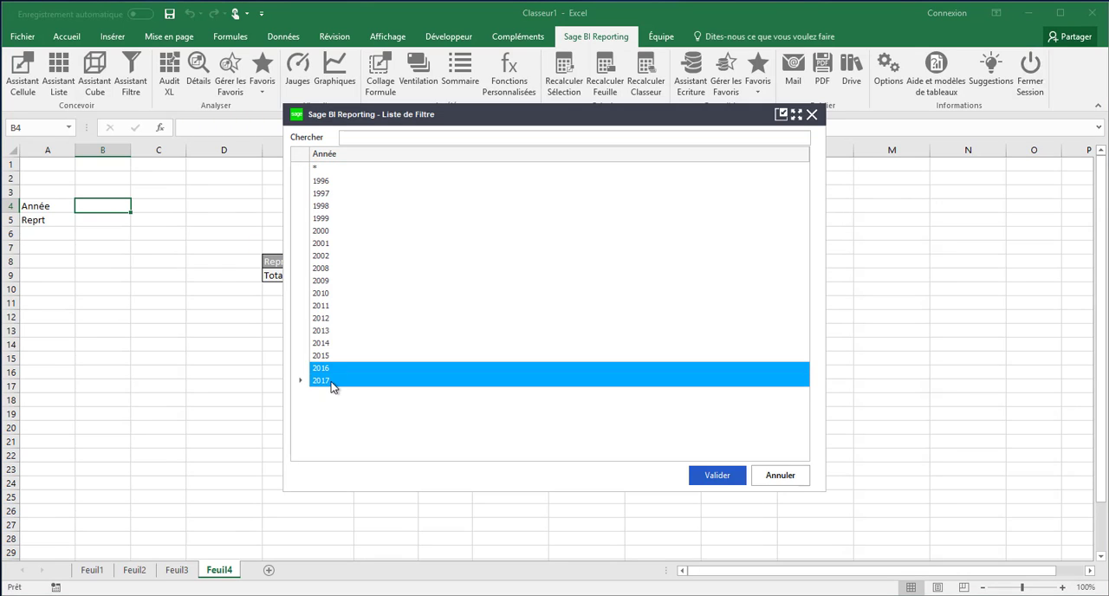
pyautogui.click(717, 475)
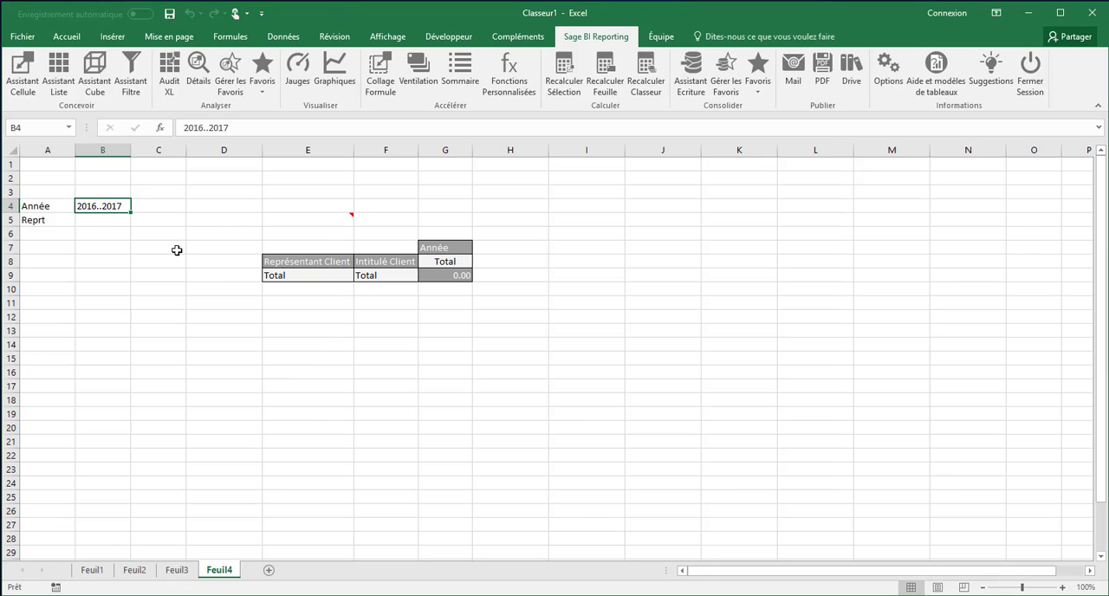
# Step: Choose a range of two sales representatives from the filter list for the Reprt parameter in B5
pyautogui.doubleClick(110, 221)
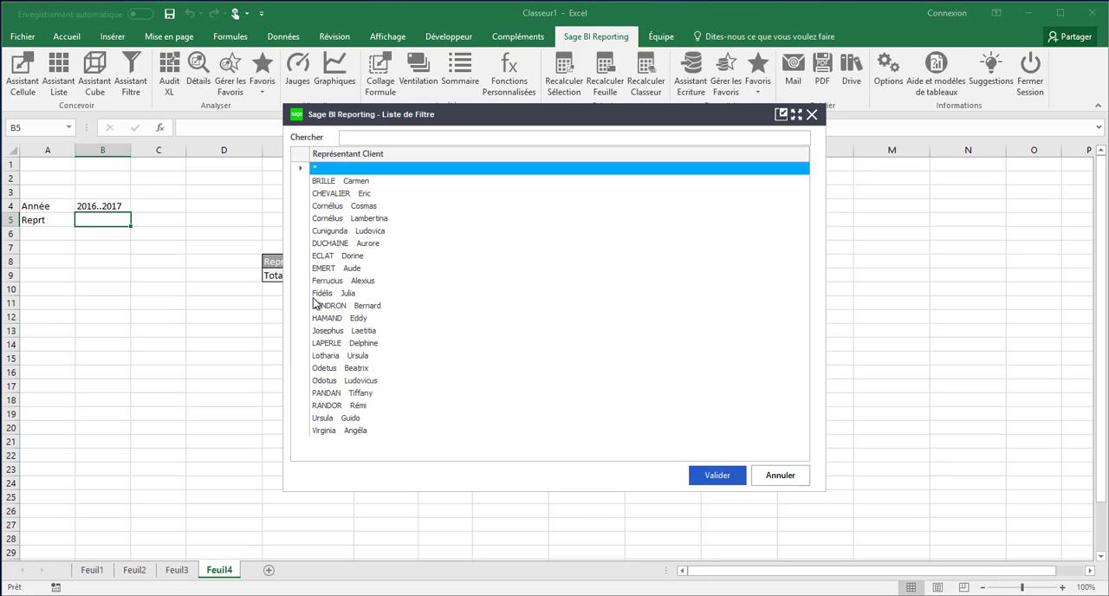
pyautogui.click(318, 308)
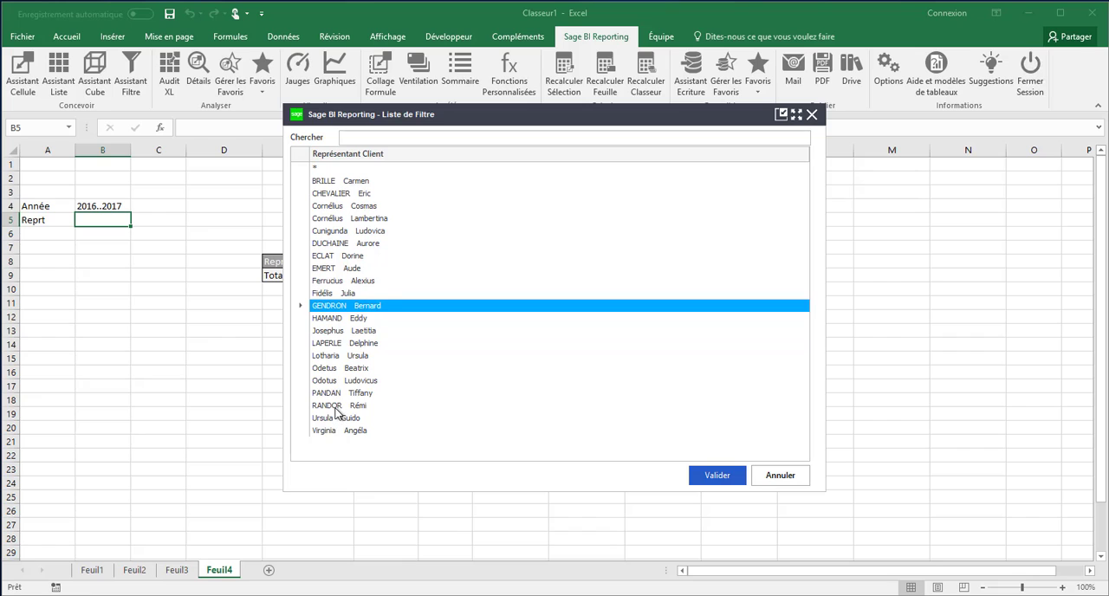
pyautogui.keyDown('shift'); pyautogui.click(338, 406); pyautogui.keyUp('shift')
pyautogui.click(733, 483)
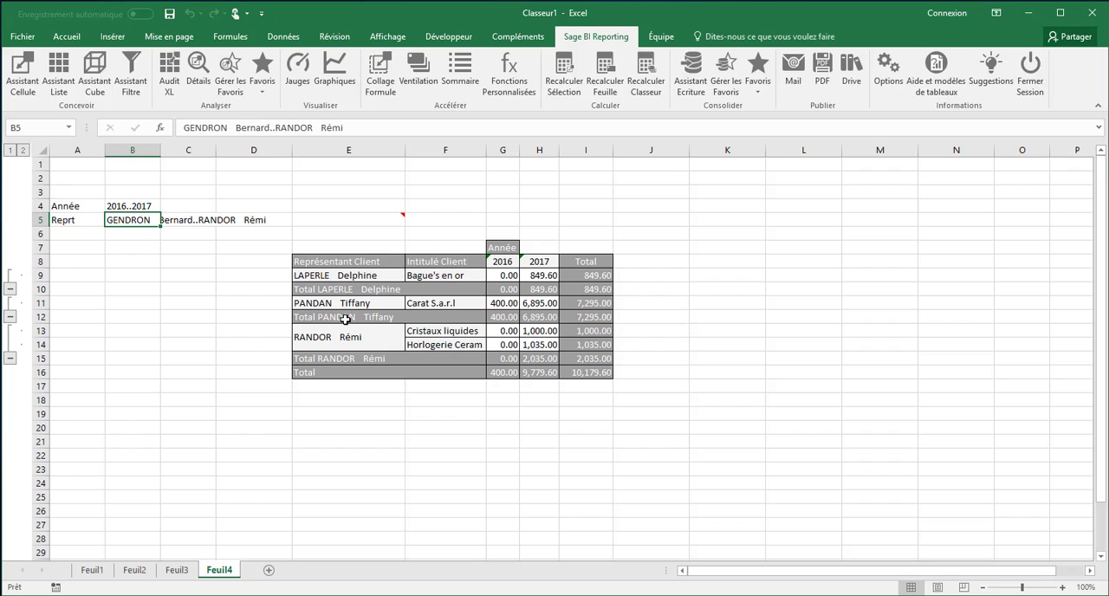
# Step: Reopen the cube in E5 and create a calculated axis named Variation with the formula [CA HT brut]
pyautogui.click(361, 221)
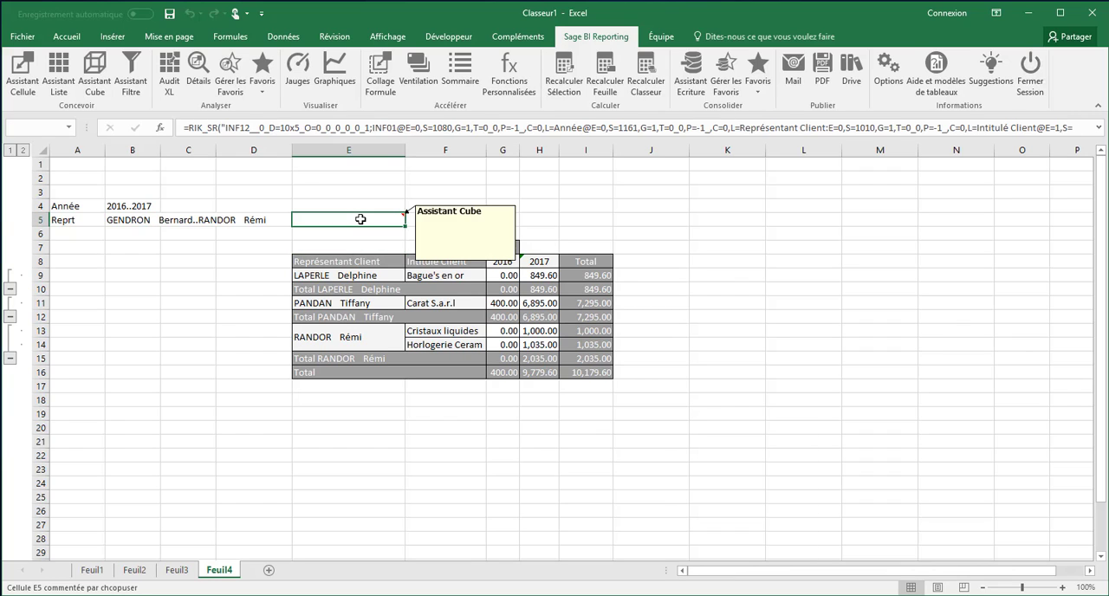
pyautogui.doubleClick(361, 219)
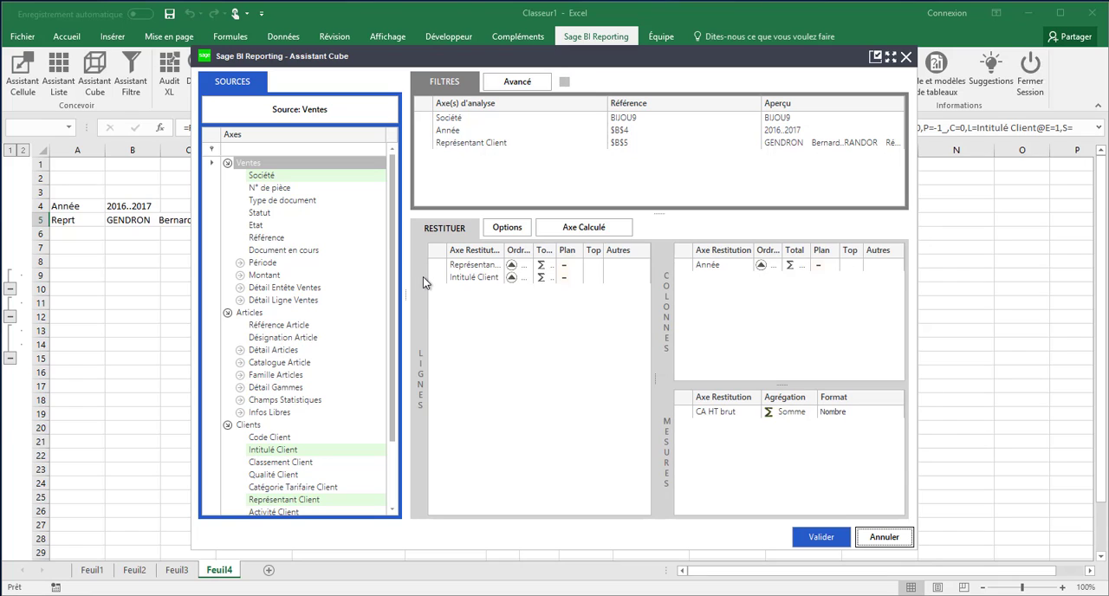
pyautogui.click(577, 229)
pyautogui.click(584, 227)
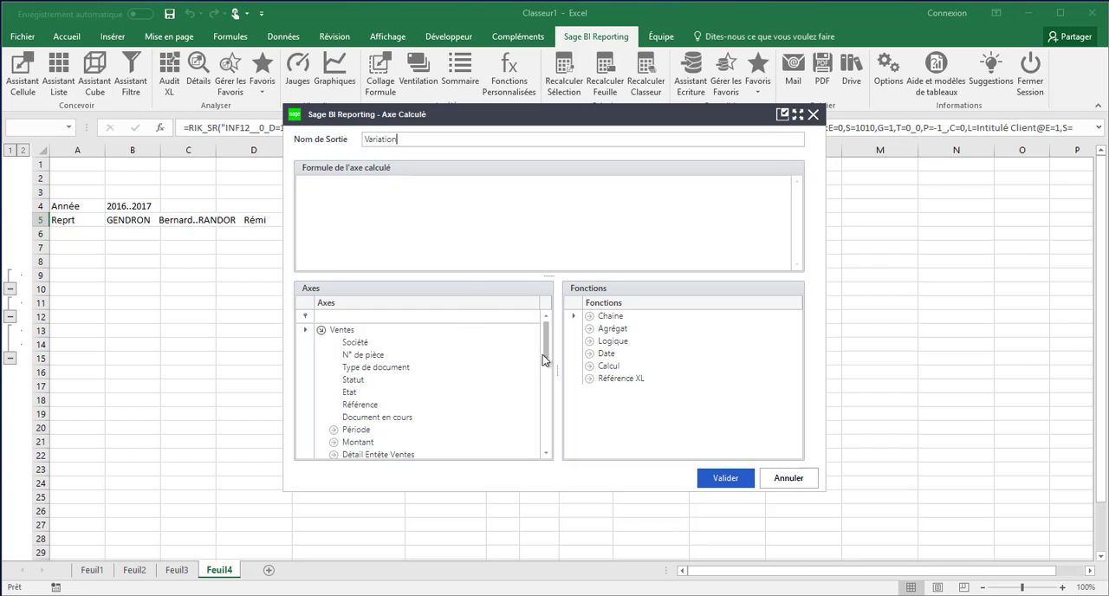
pyautogui.scroll(-2, 546, 360)
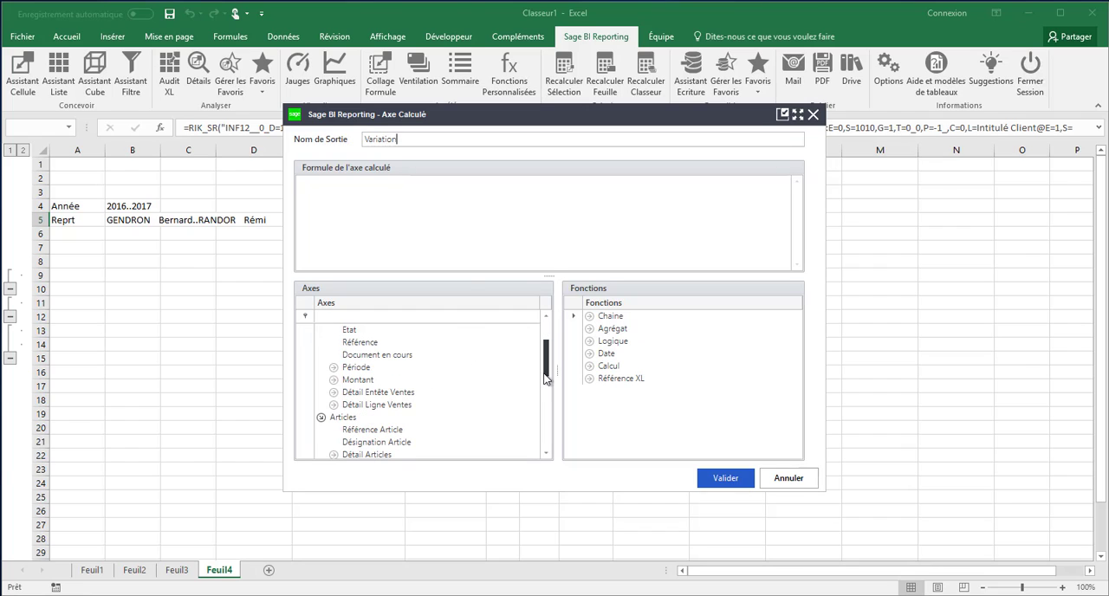
pyautogui.click(334, 382)
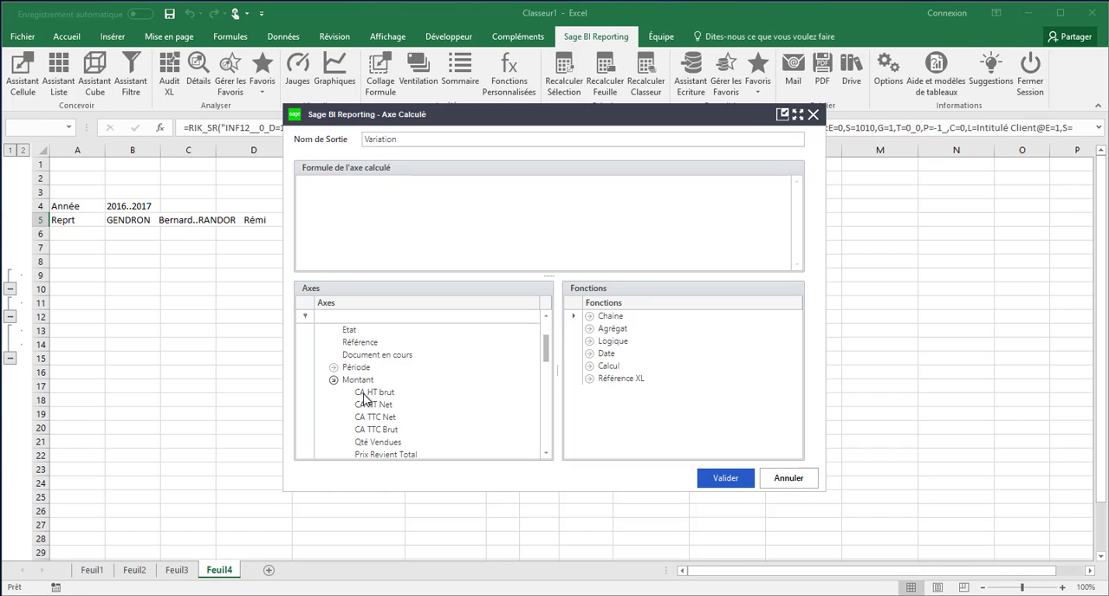
pyautogui.click(365, 397)
pyautogui.moveTo(355, 211); pyautogui.dragTo(346, 197)
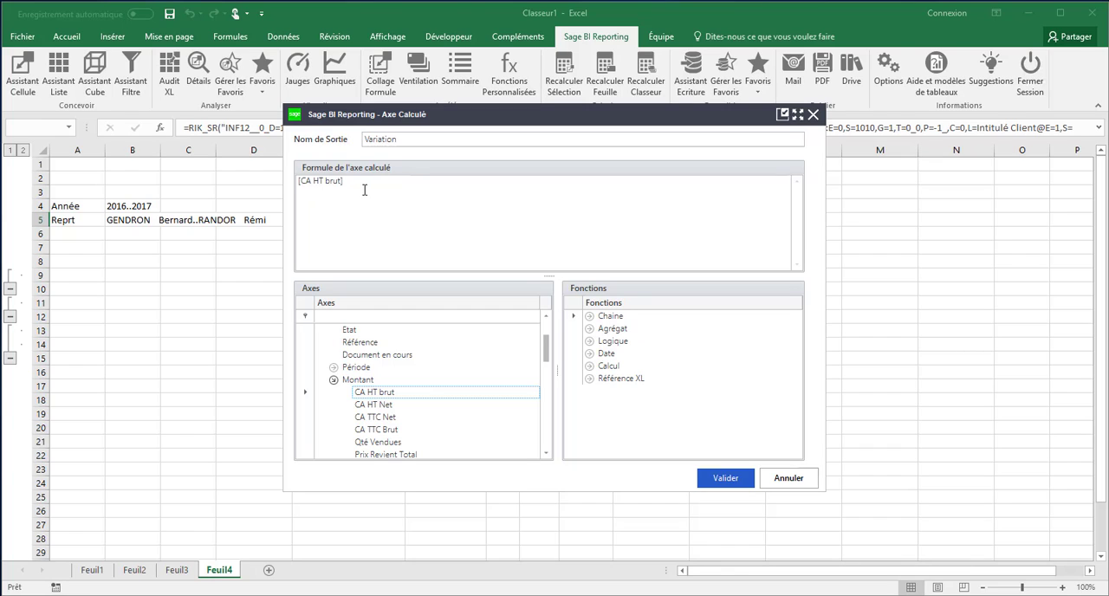
# Step: Examine the functions available for the calculated axis in the Chaine, Agrégat and Date groups
pyautogui.click(575, 319)
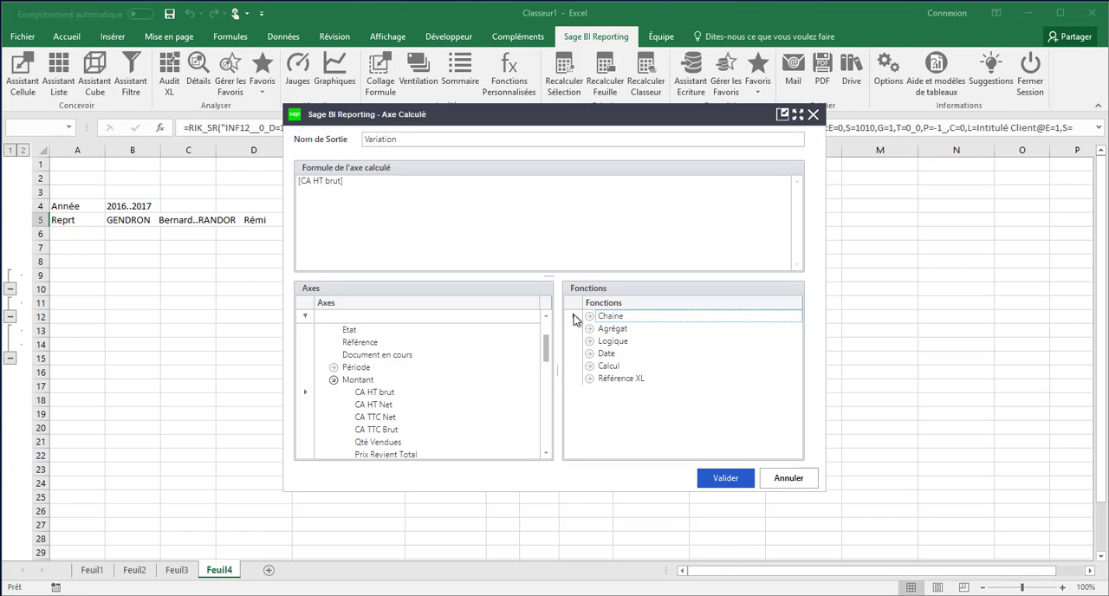
pyautogui.click(589, 317)
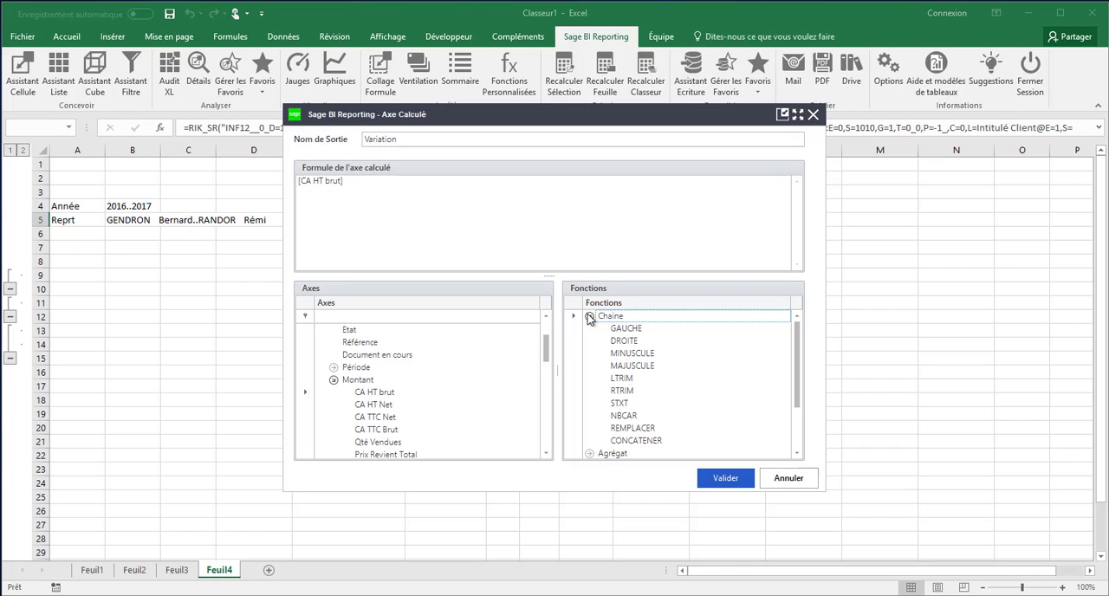
pyautogui.click(589, 317)
pyautogui.click(589, 329)
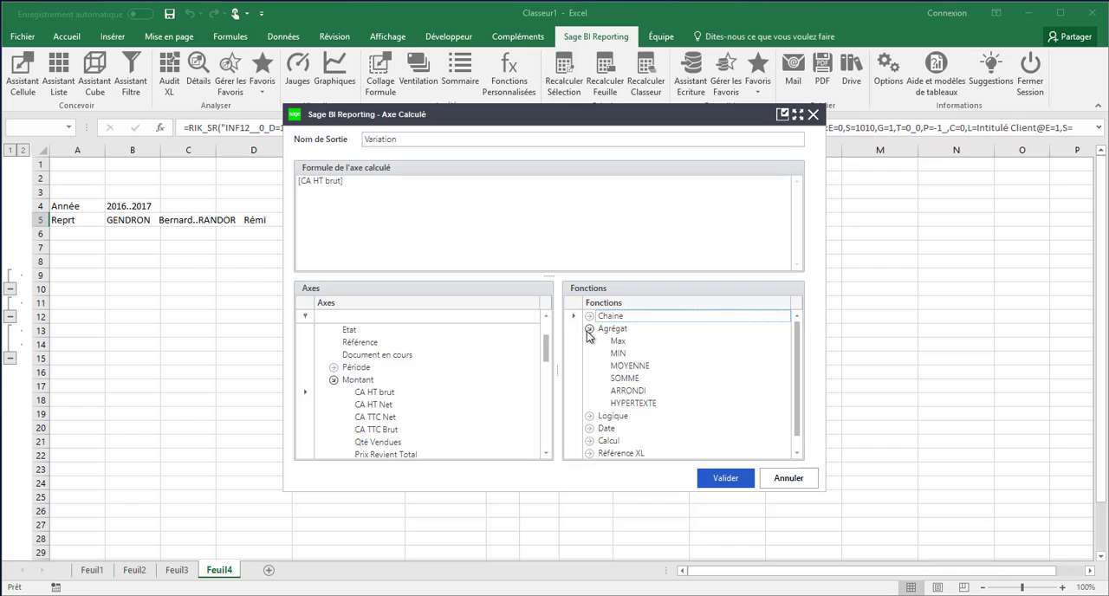
pyautogui.click(589, 429)
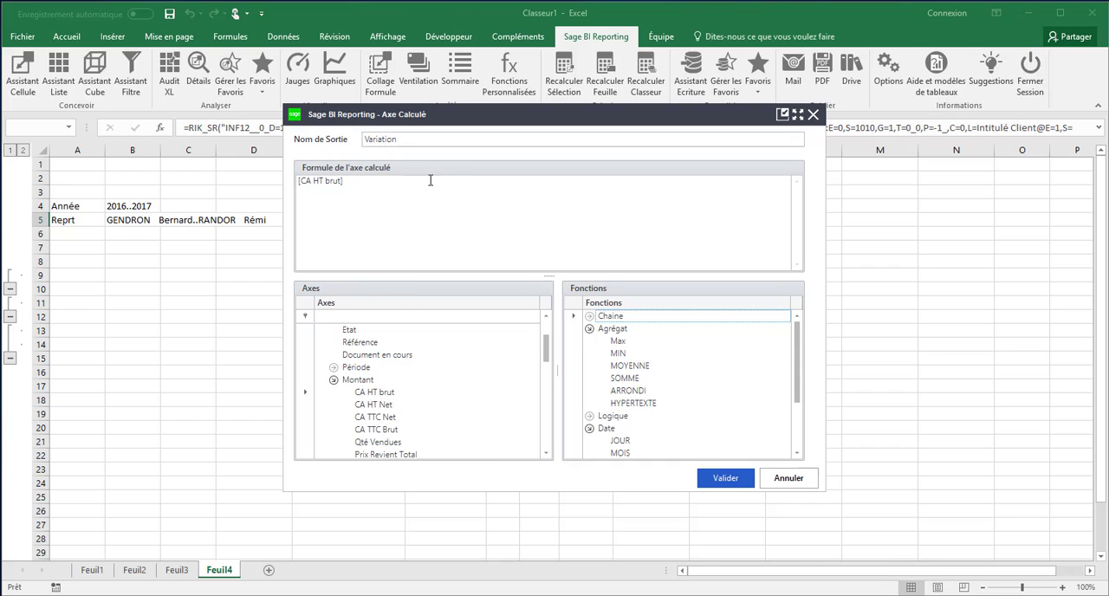
# Step: Validate the calculated axis, move Variation from the cube's rows to its measures and set its aggregation to Différence en valeur
pyautogui.click(703, 484)
pyautogui.moveTo(454, 295); pyautogui.dragTo(706, 427)
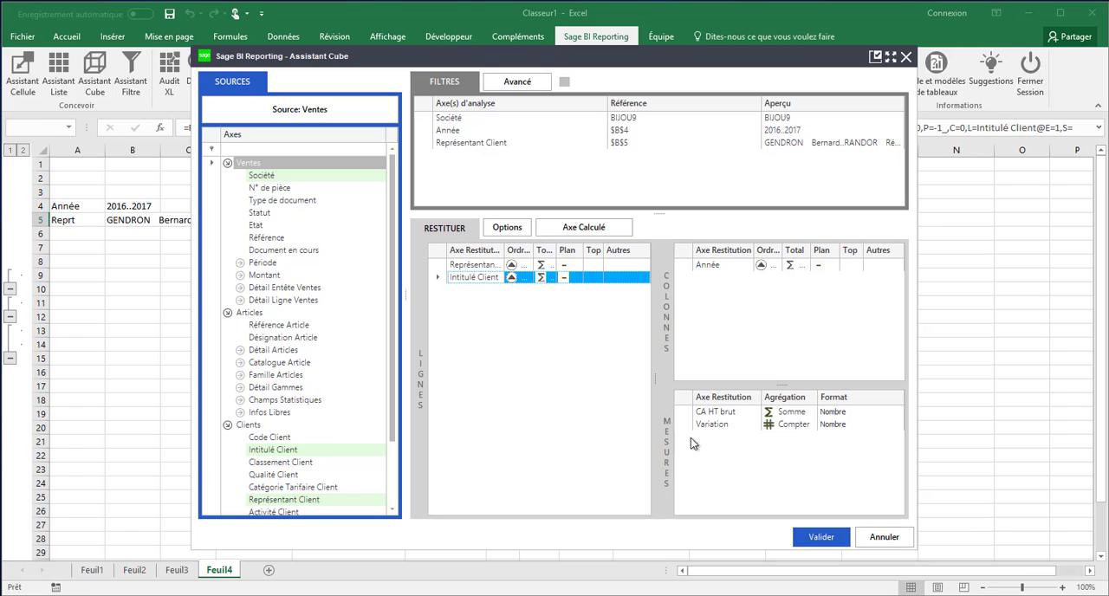
pyautogui.click(802, 427)
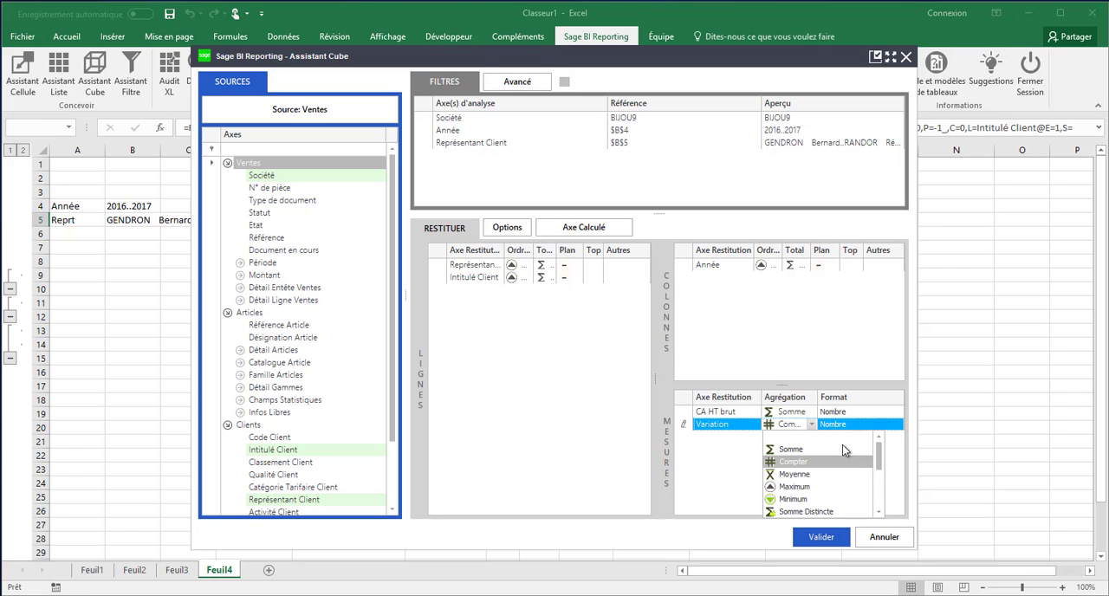
pyautogui.scroll(-4, 882, 472)
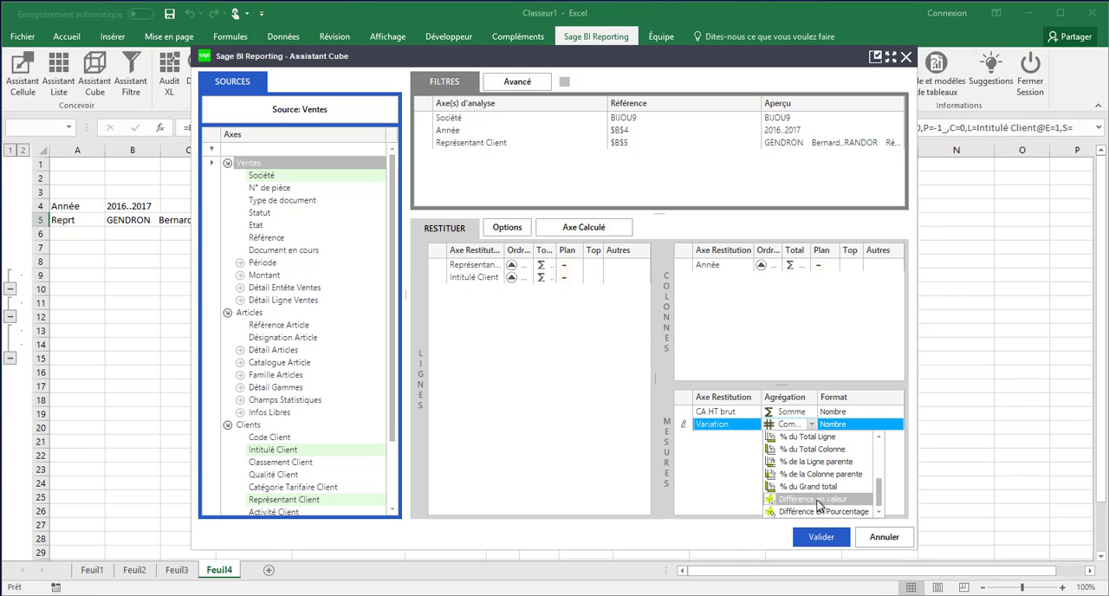
pyautogui.click(819, 500)
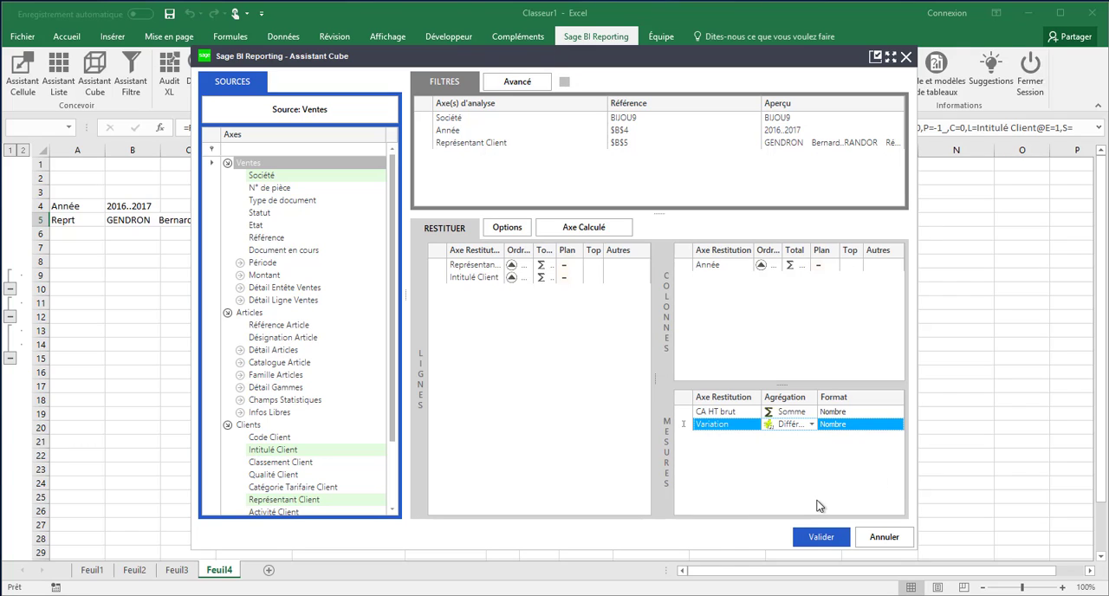
# Step: Set the order of the Année column axis to Décroissant and regenerate the cube
pyautogui.click(762, 269)
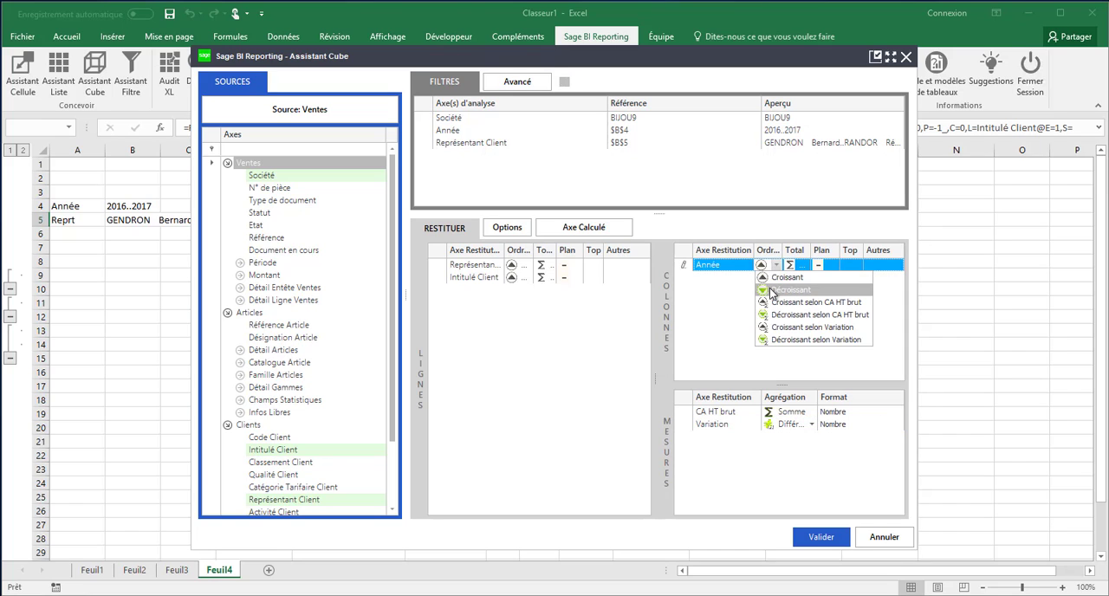
pyautogui.click(770, 291)
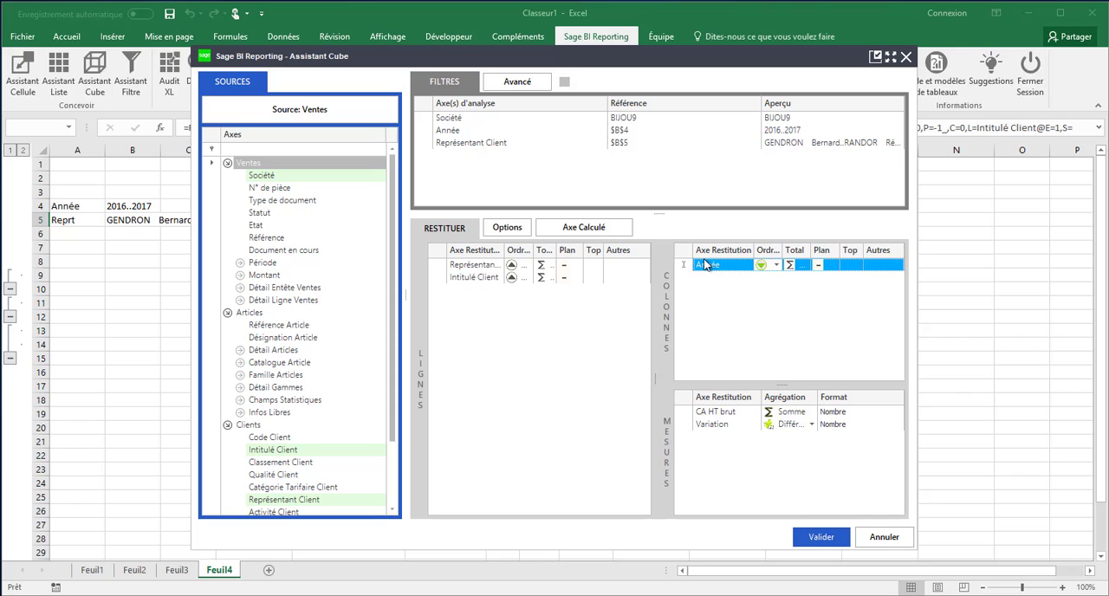
pyautogui.click(818, 537)
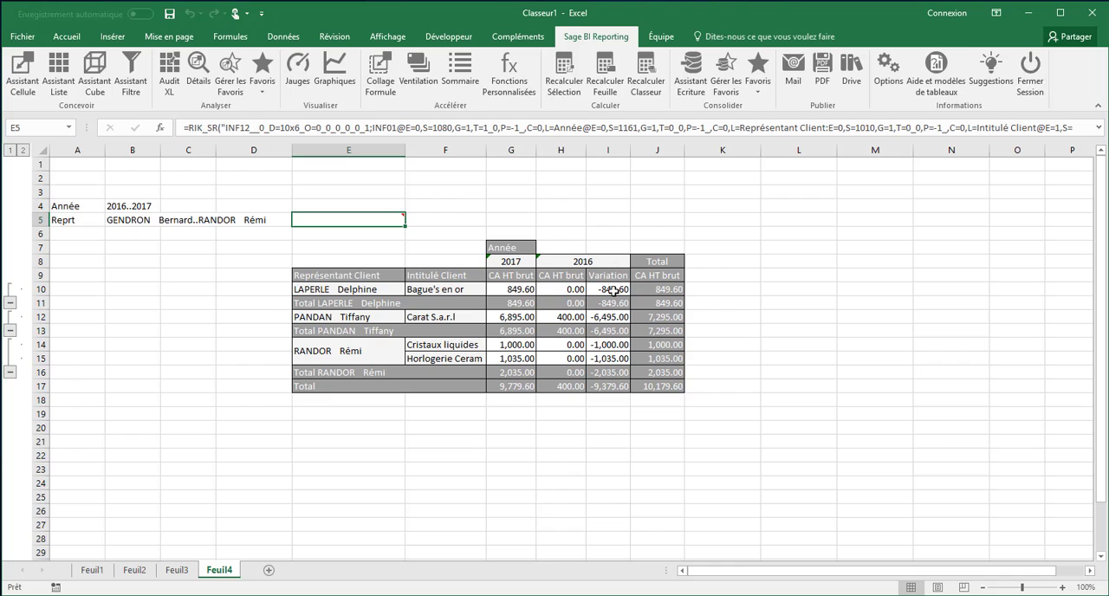
pyautogui.click(508, 387)
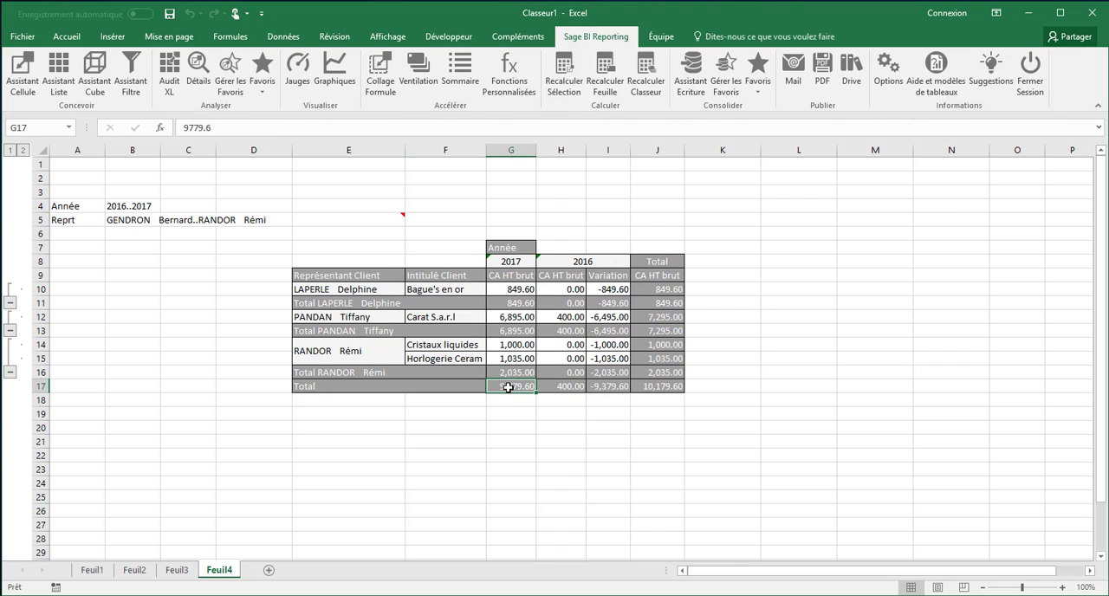
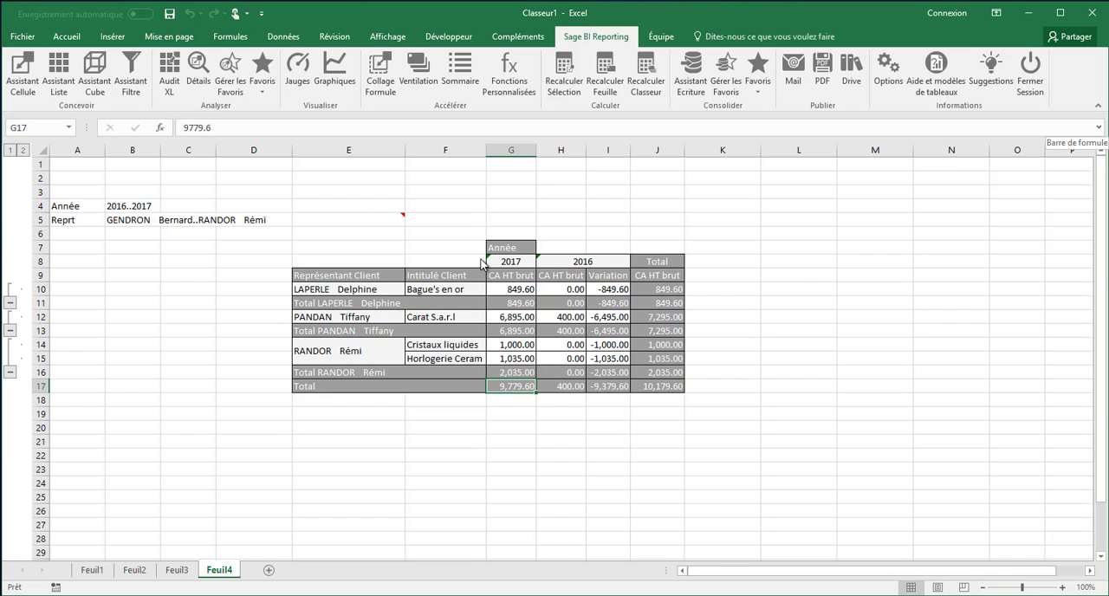
# Step: Split the Feuil4 report into one sheet per year with Ventilation on B4, and review the 2016 and 2017 sheets
pyautogui.click(126, 211)
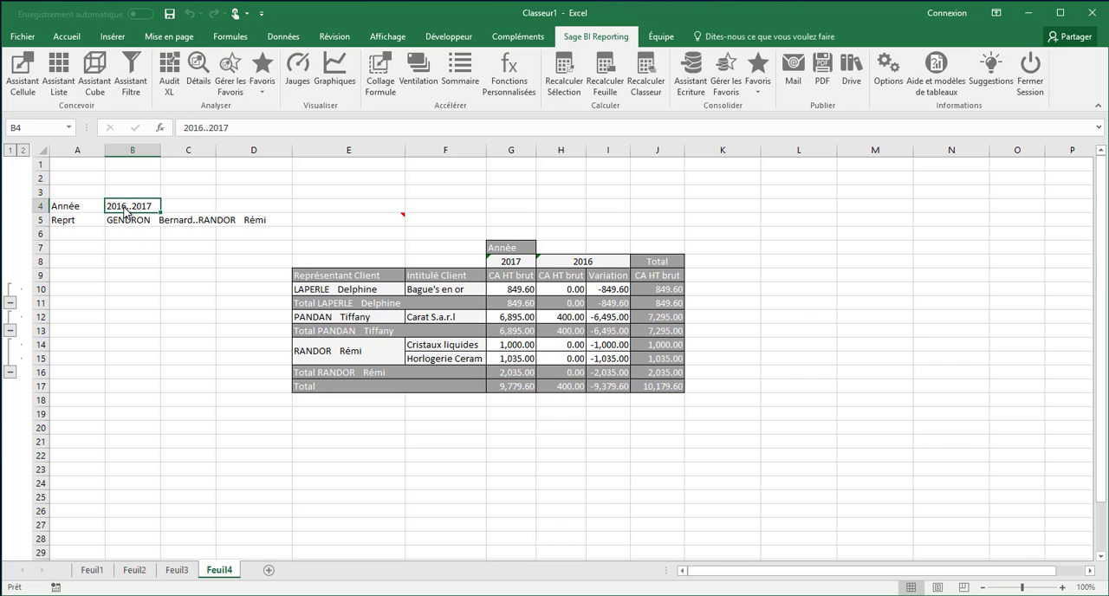
pyautogui.click(417, 74)
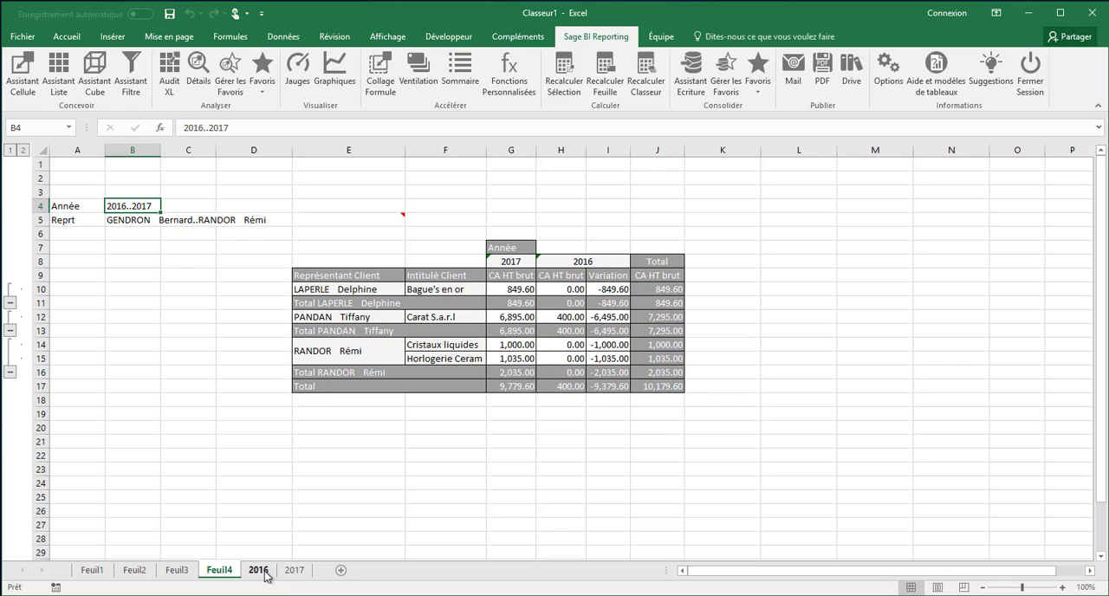
pyautogui.click(260, 570)
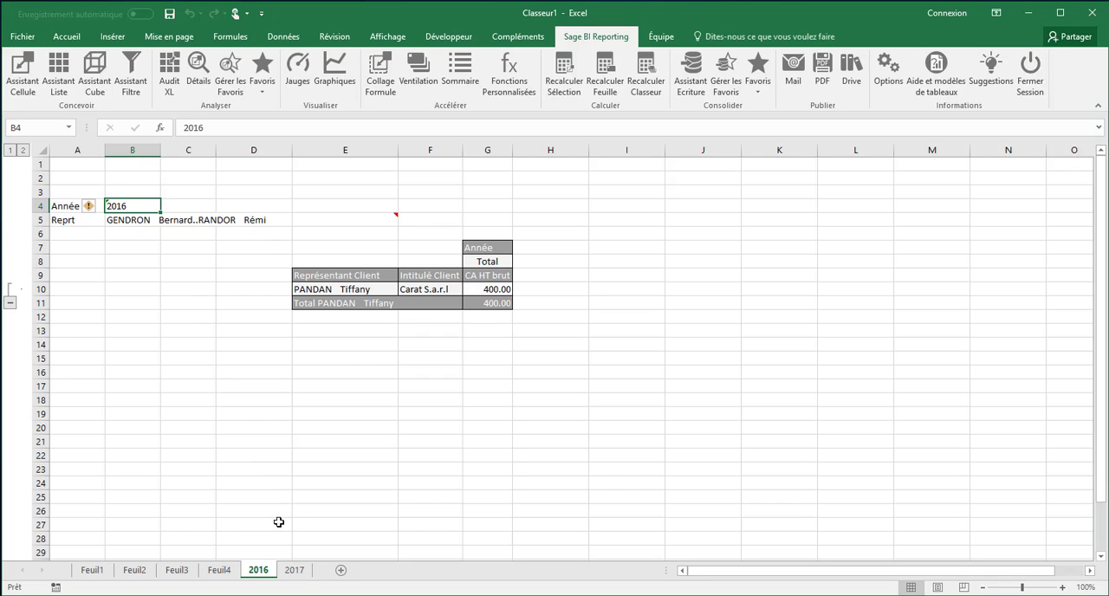
pyautogui.click(295, 570)
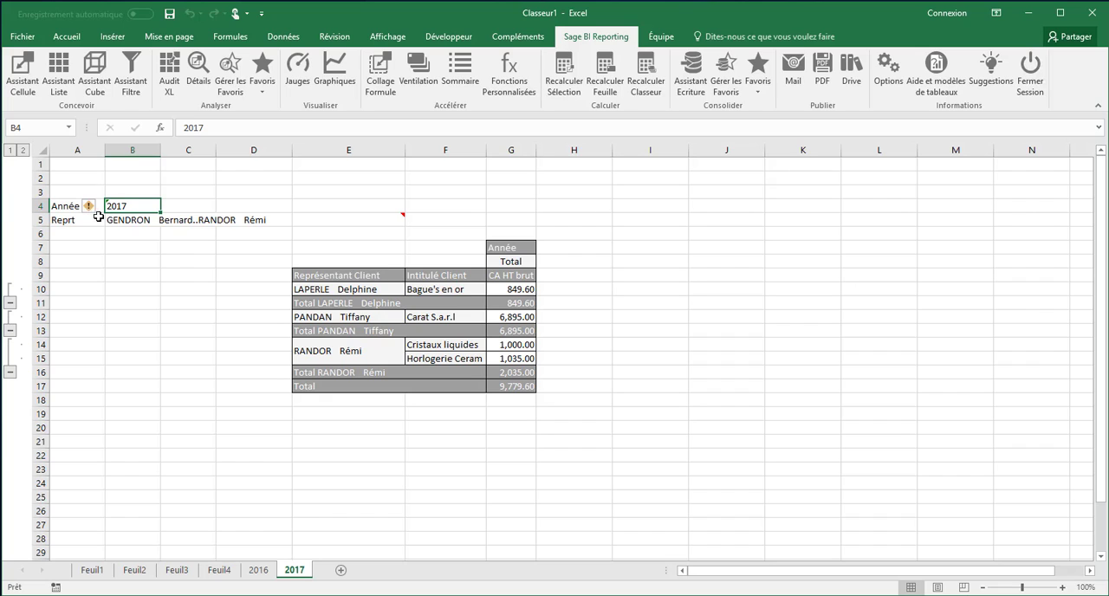
# Step: Split the Feuil4 report into one sheet per representative with Ventilation on B5, and review several of the representatives' sheets
pyautogui.click(218, 574)
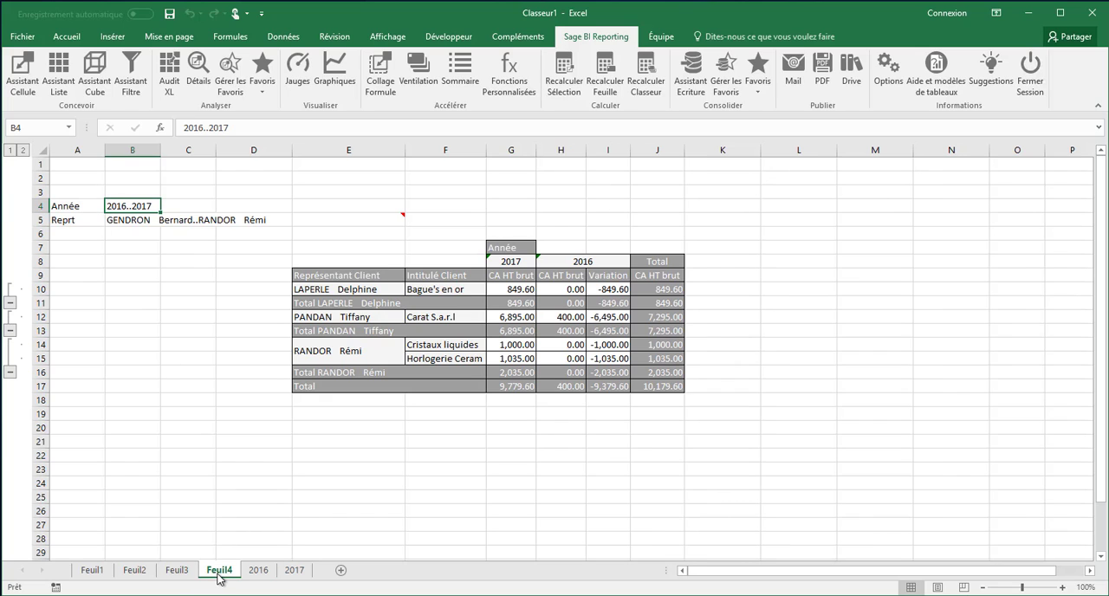
pyautogui.click(138, 222)
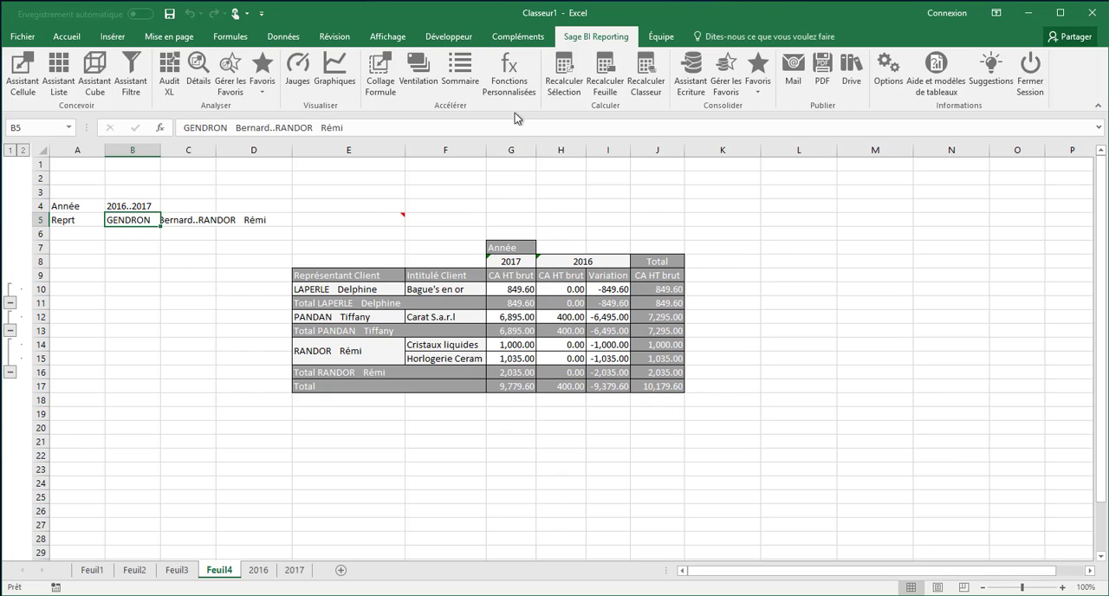
pyautogui.click(421, 78)
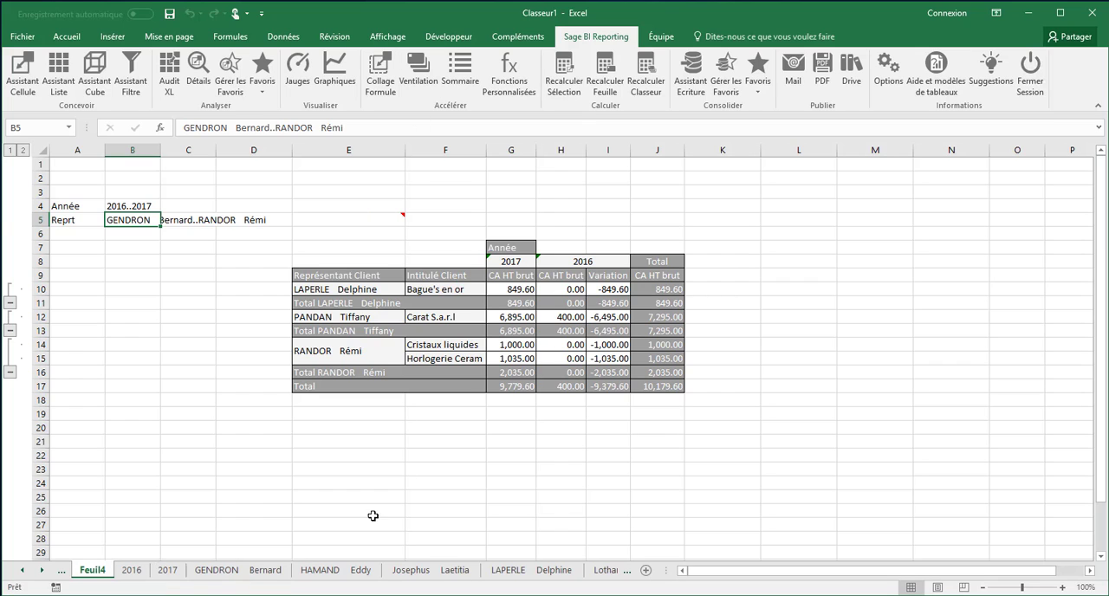
pyautogui.click(223, 579)
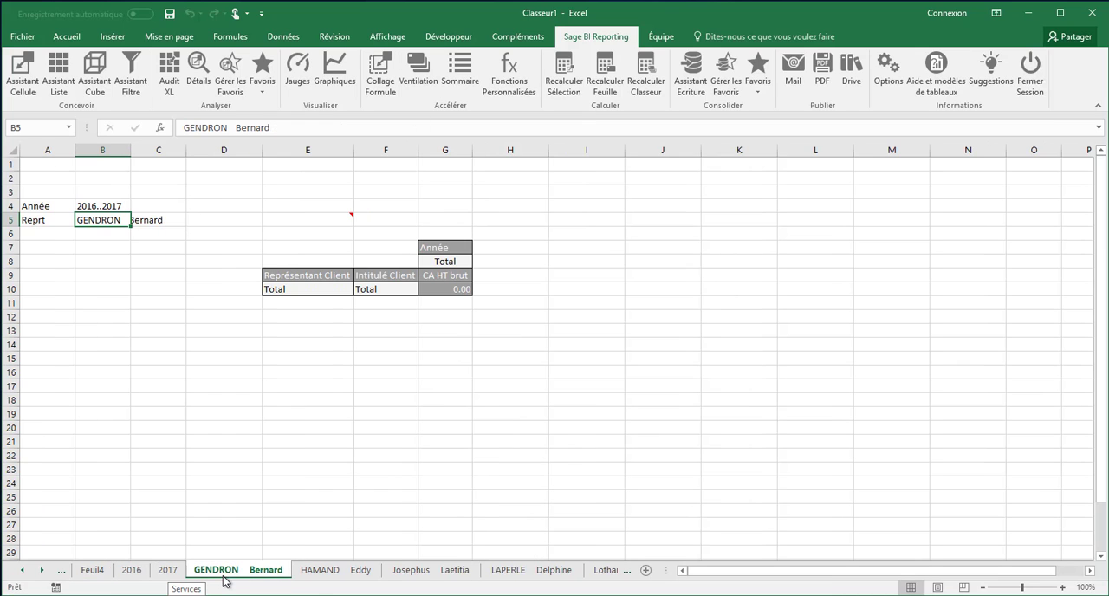
pyautogui.click(318, 578)
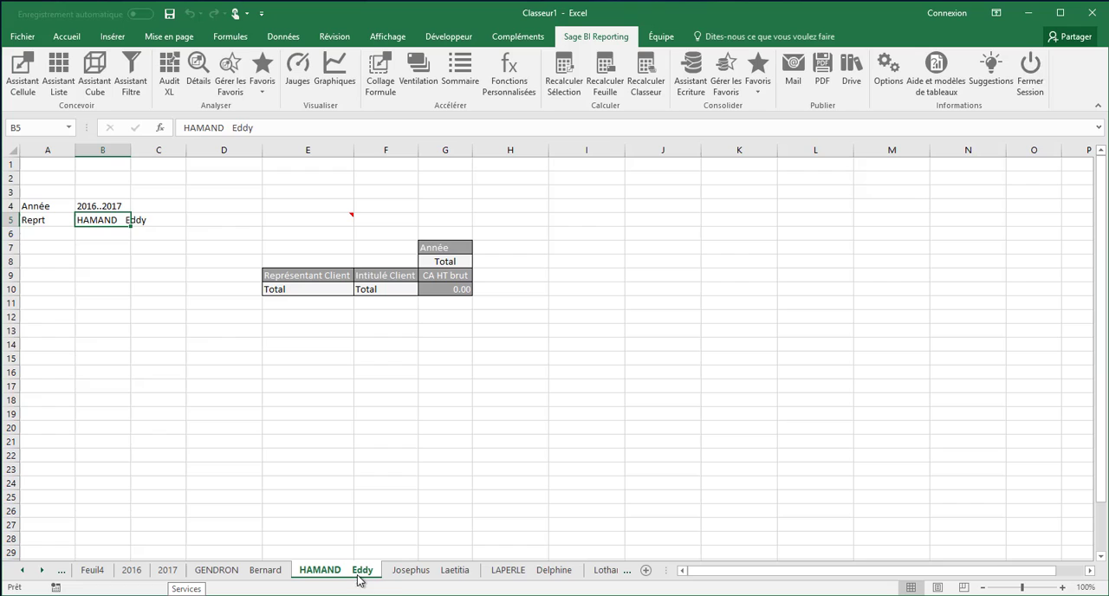
pyautogui.click(413, 575)
pyautogui.click(529, 581)
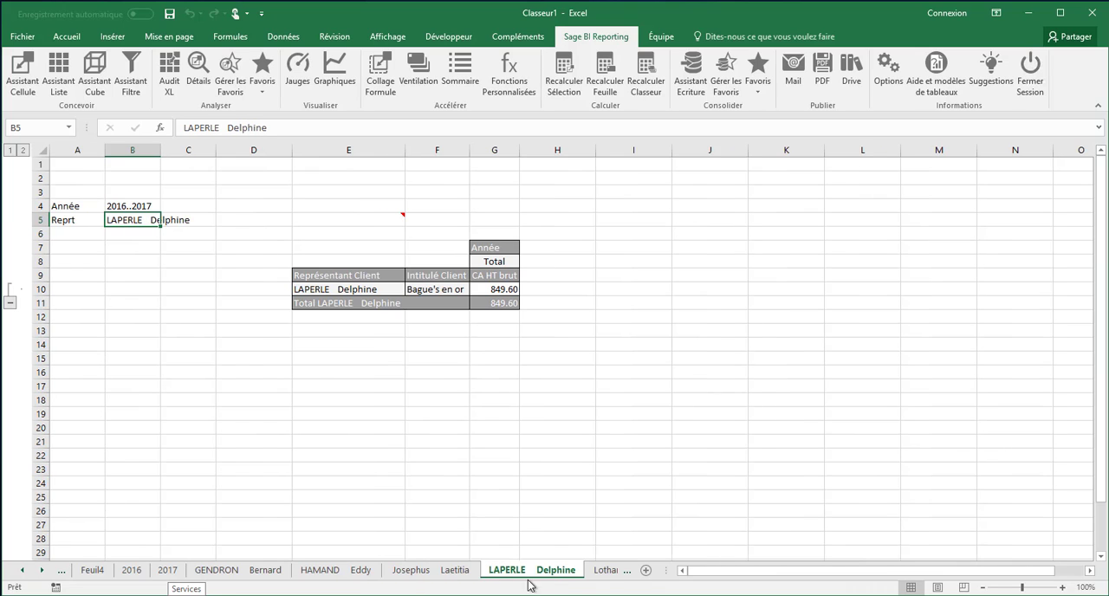
pyautogui.click(609, 579)
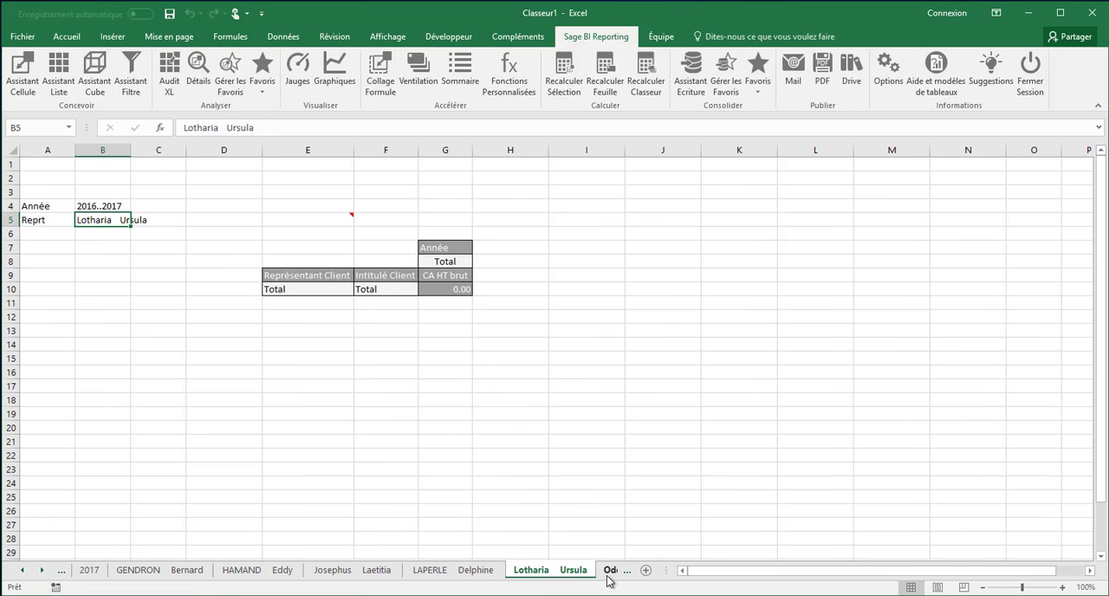
pyautogui.click(471, 574)
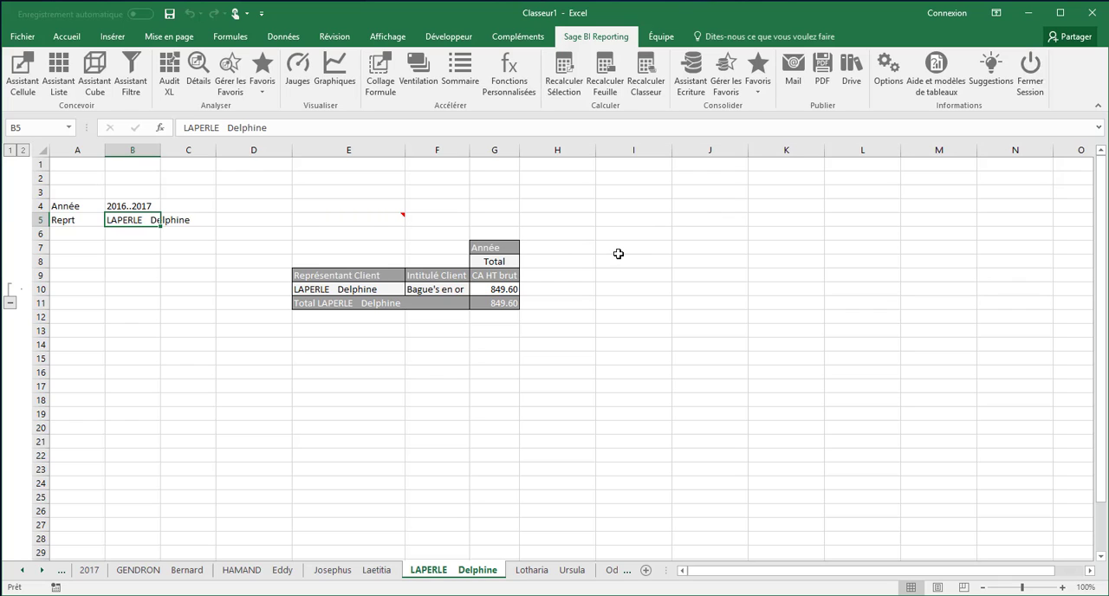
# Step: Close Classeur1 without saving and open the Démo Sage BI Reporting workbook from the desktop
pyautogui.click(1089, 23)
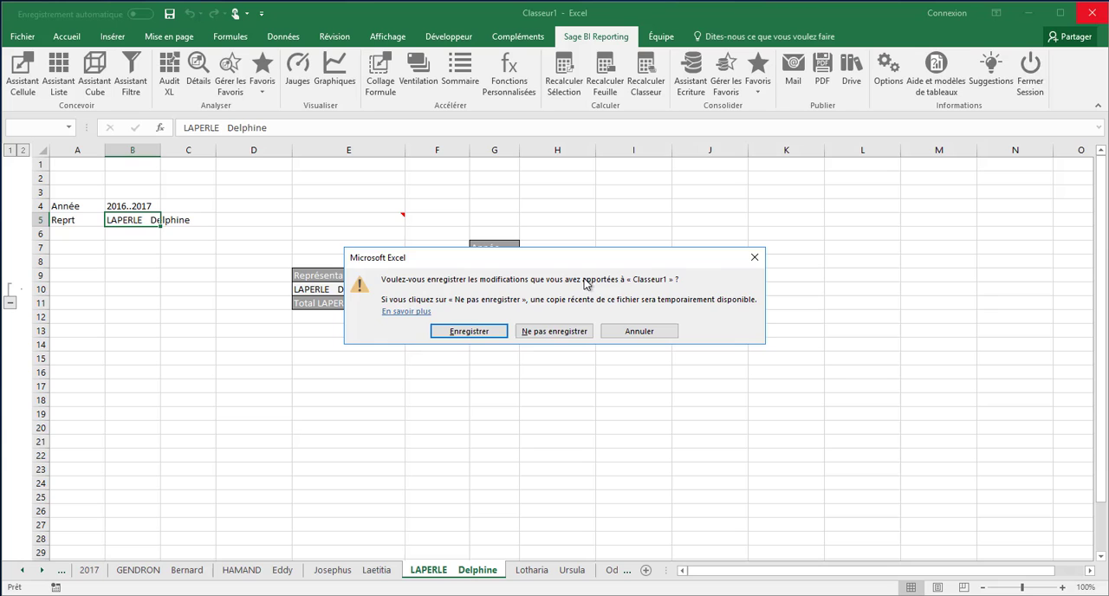
pyautogui.click(555, 332)
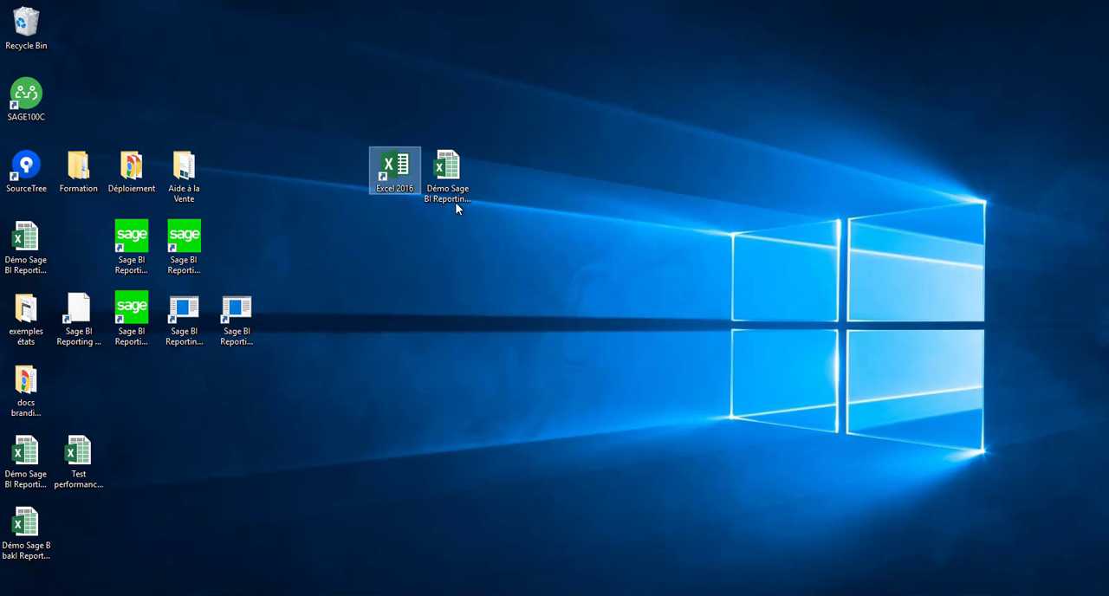
pyautogui.click(447, 178)
pyautogui.doubleClick(446, 178)
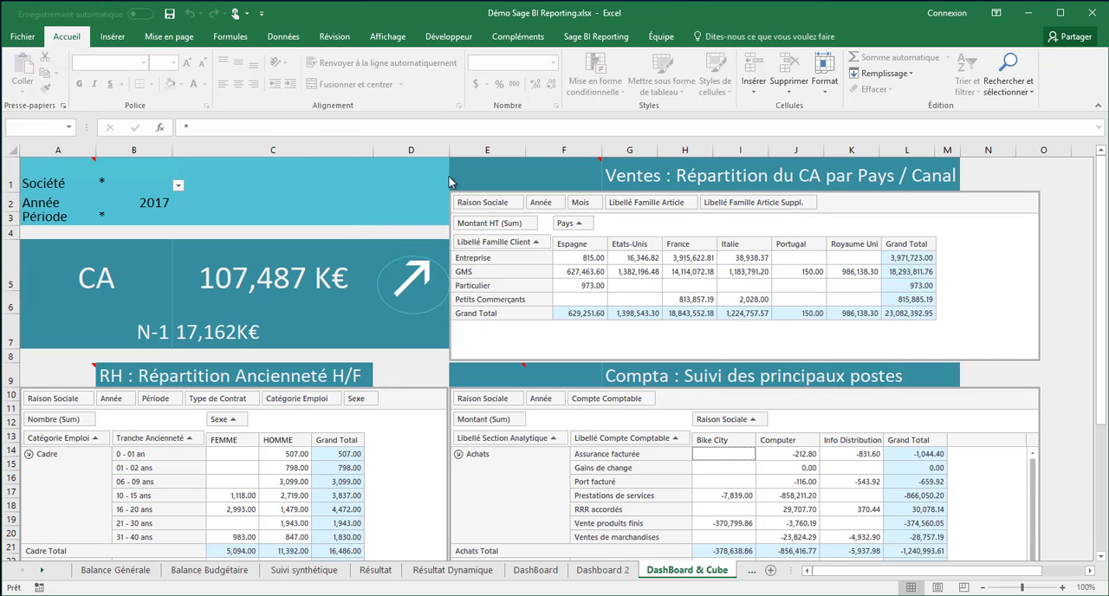
# Step: Look through the SIG Visuel and Rapport Financier sheets, and go to the analysis month in B8 of Rapport Financier vide (2)
pyautogui.click(750, 572)
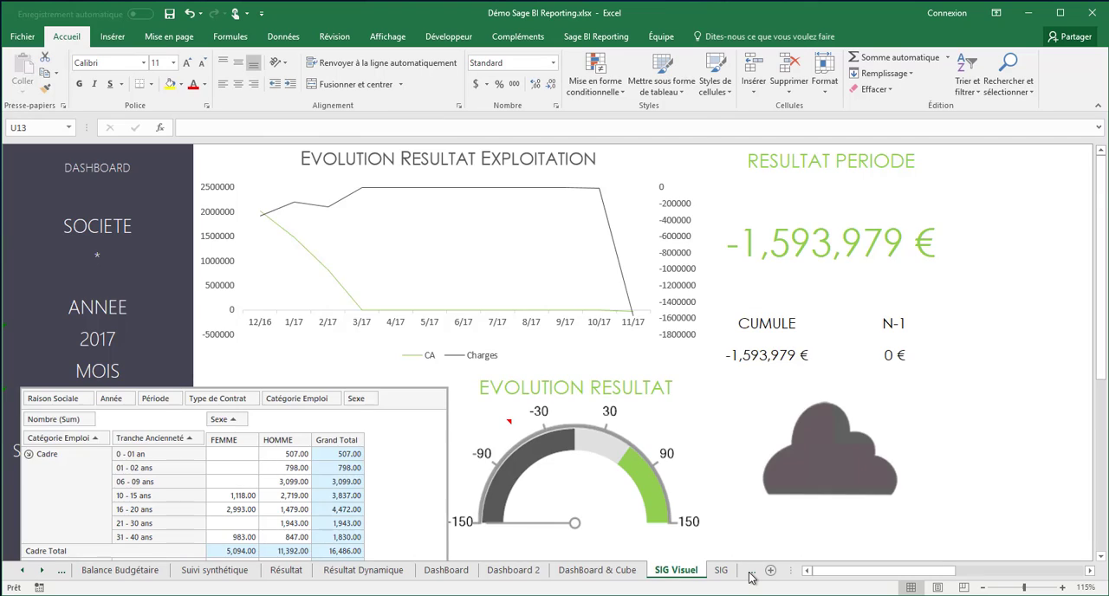
pyautogui.click(750, 572)
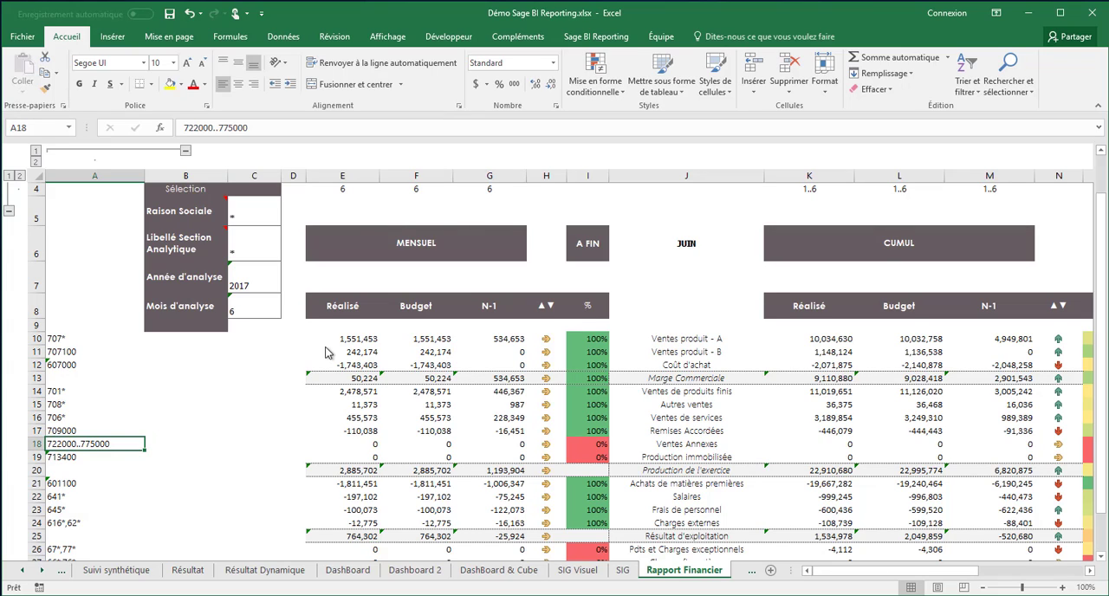
pyautogui.click(748, 570)
pyautogui.click(641, 570)
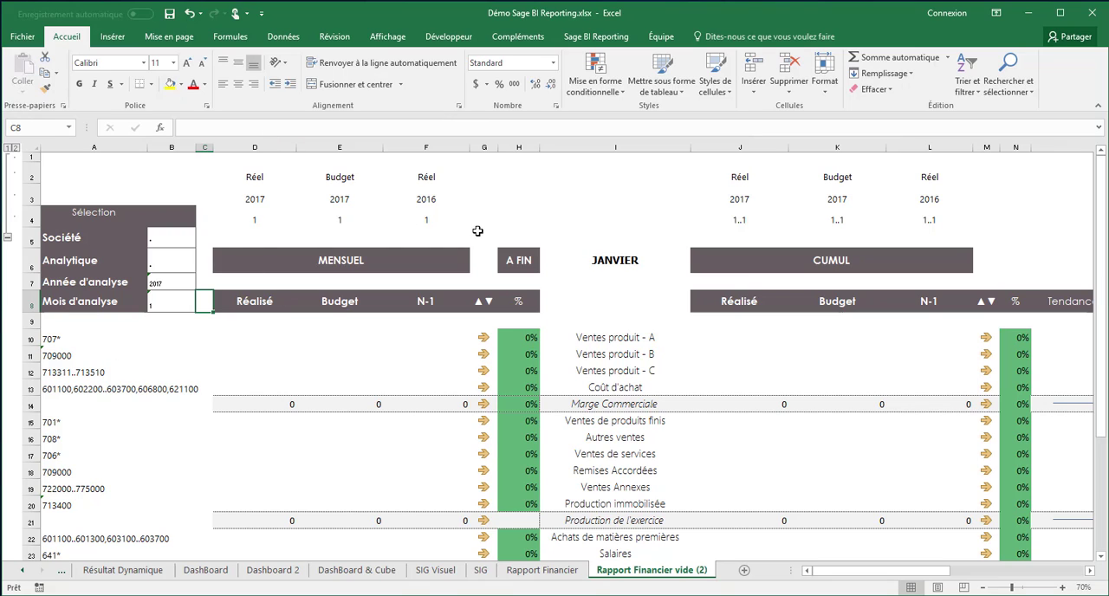
pyautogui.click(157, 304)
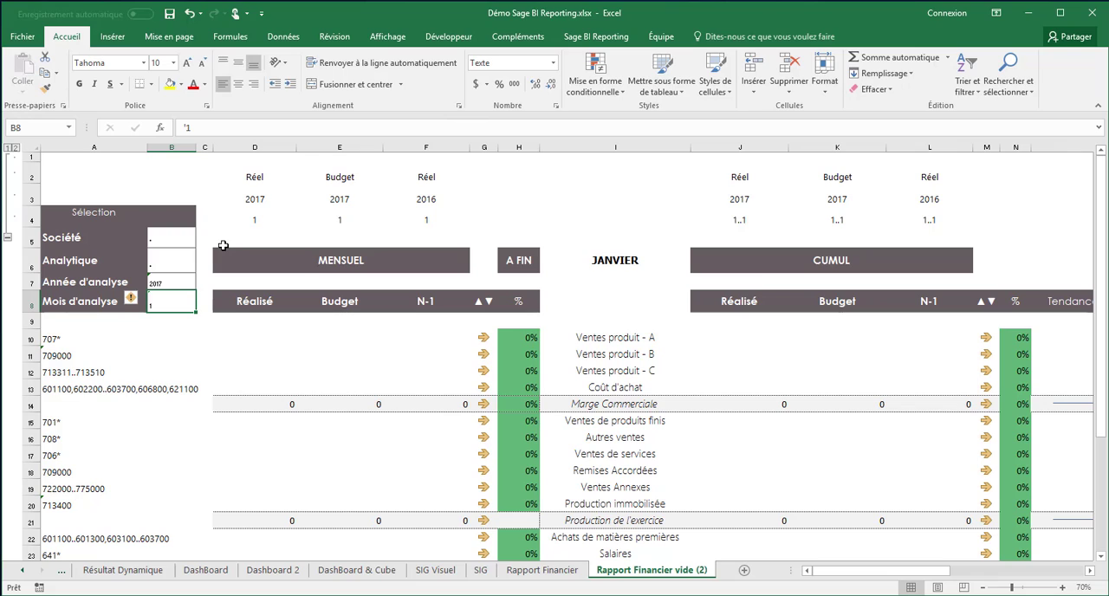
# Step: Select cell D10 and open a Sage BI Reporting session with the account password
pyautogui.click(245, 342)
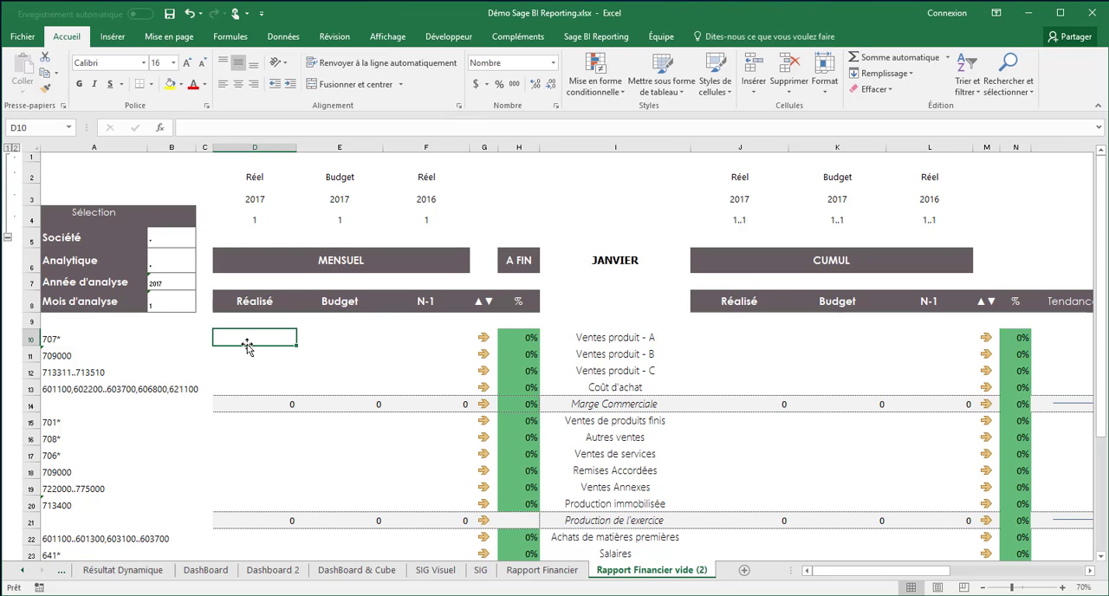
pyautogui.click(596, 36)
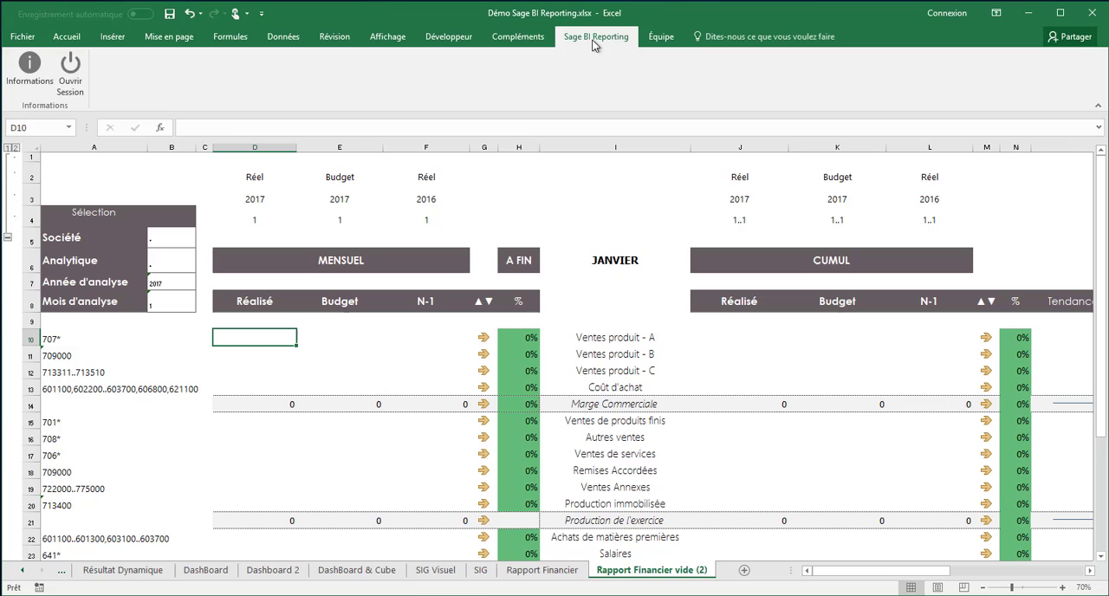
pyautogui.click(69, 70)
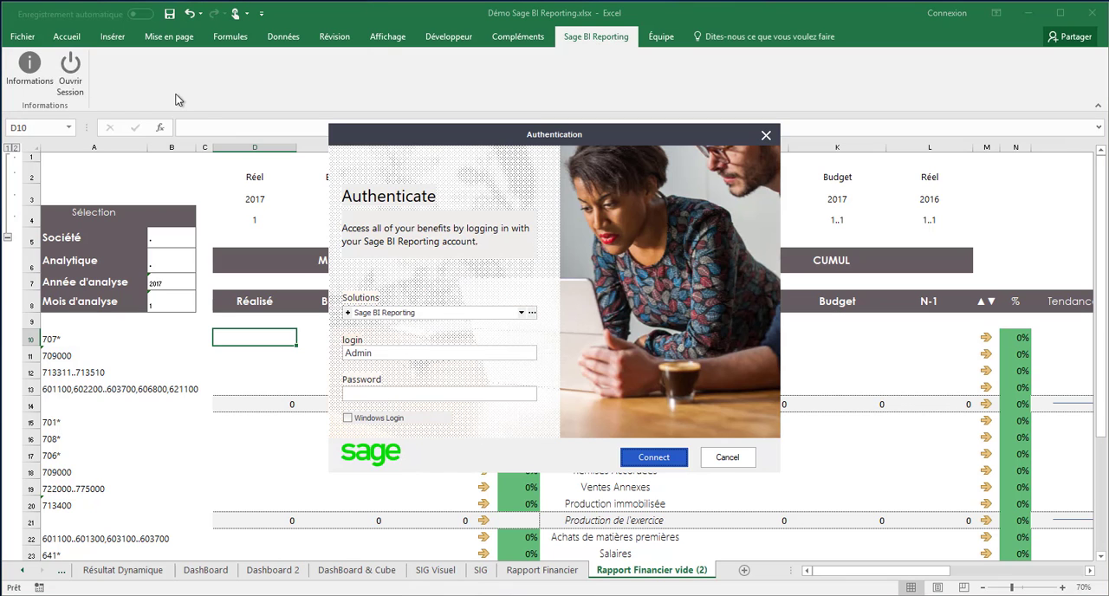
pyautogui.click(383, 390)
pyautogui.write('***')
pyautogui.press('Return')
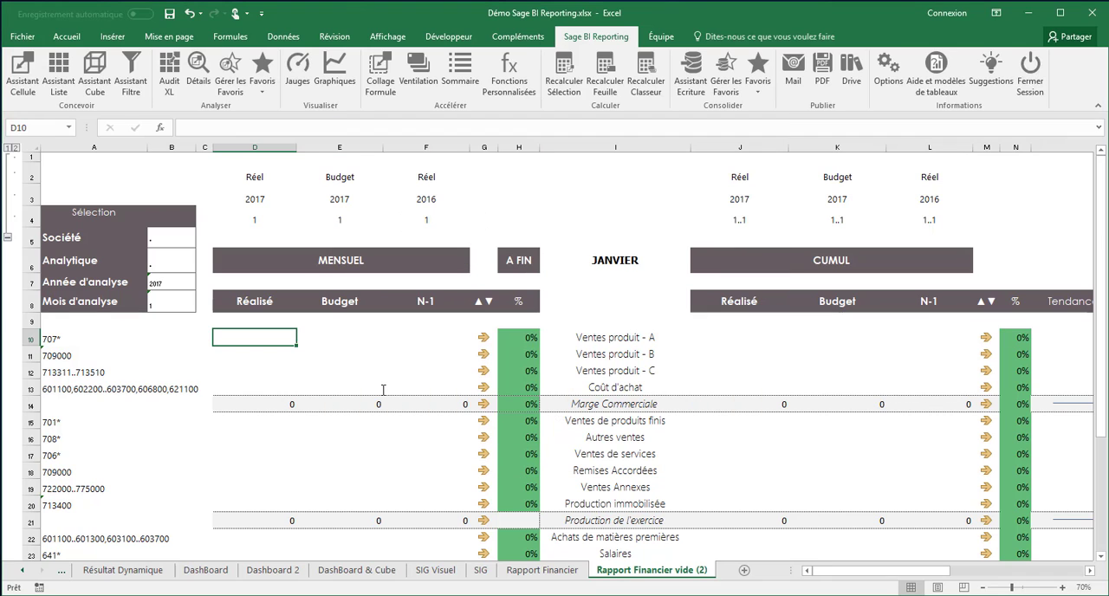
# Step: Start the Assistant Cellule for D10 and choose the Grand Livre Général model of Sage Comptabilité 100 as source
pyautogui.click(15, 76)
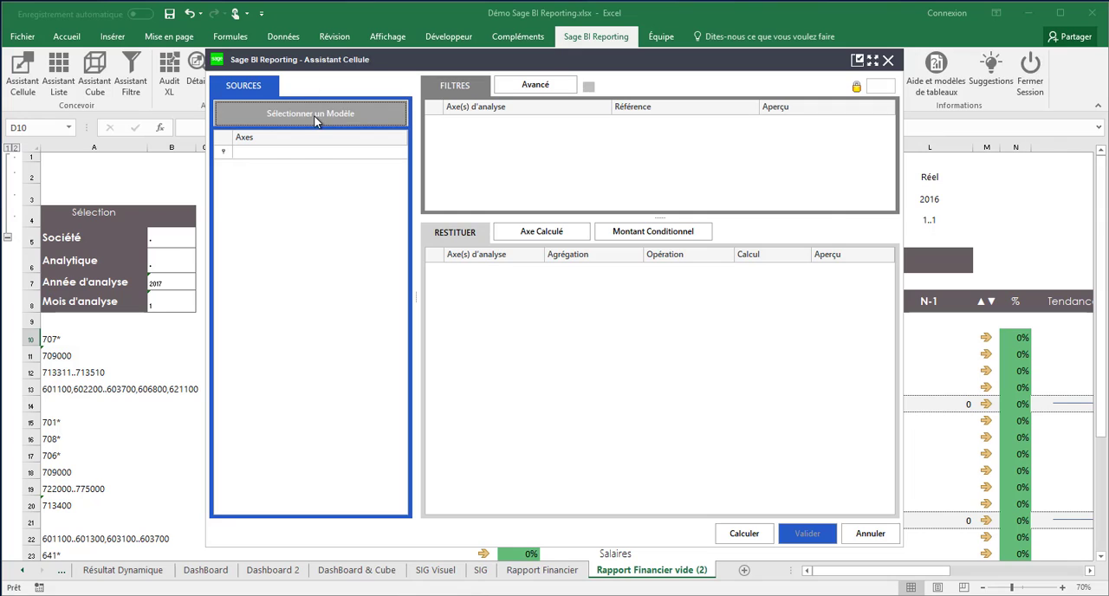
pyautogui.click(315, 119)
pyautogui.click(337, 197)
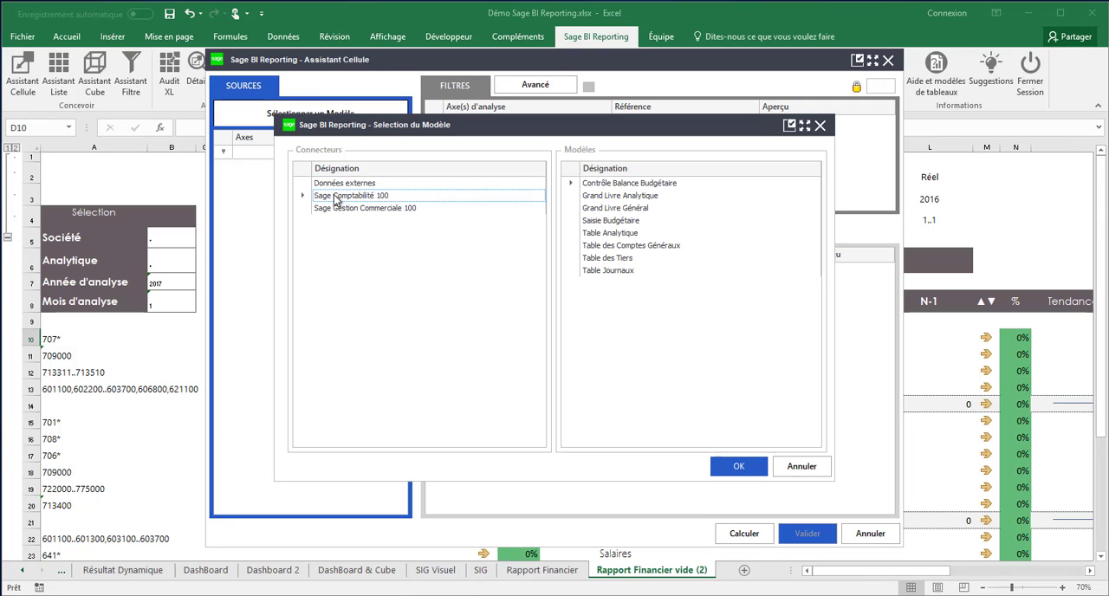
pyautogui.click(620, 209)
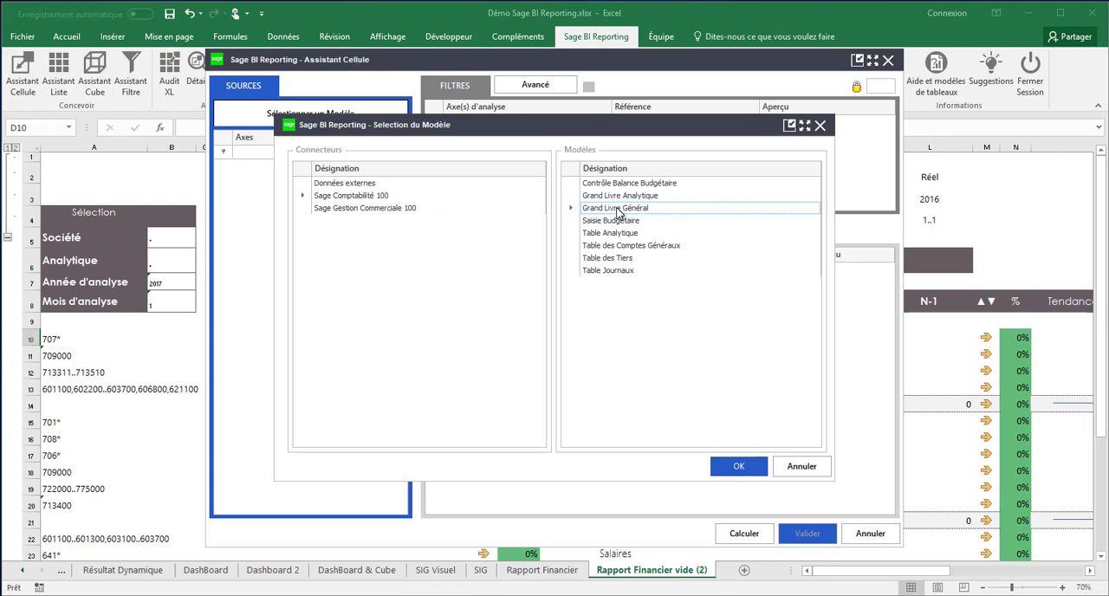
pyautogui.click(739, 471)
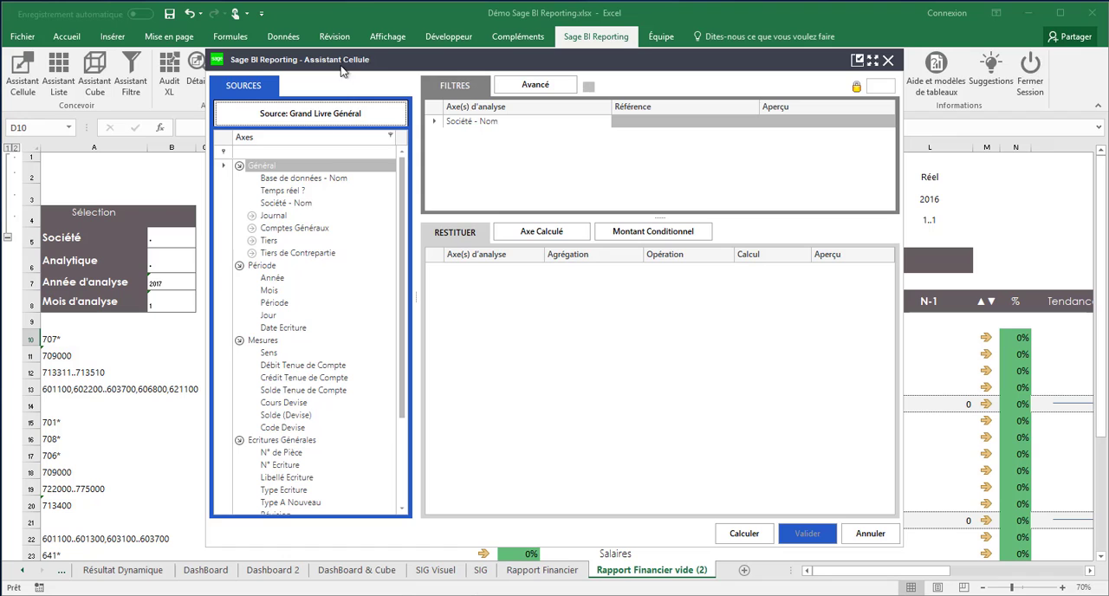
# Step: Add a Mois filter to the cell formula and link it to cell D4
pyautogui.moveTo(340, 59); pyautogui.dragTo(473, 78)
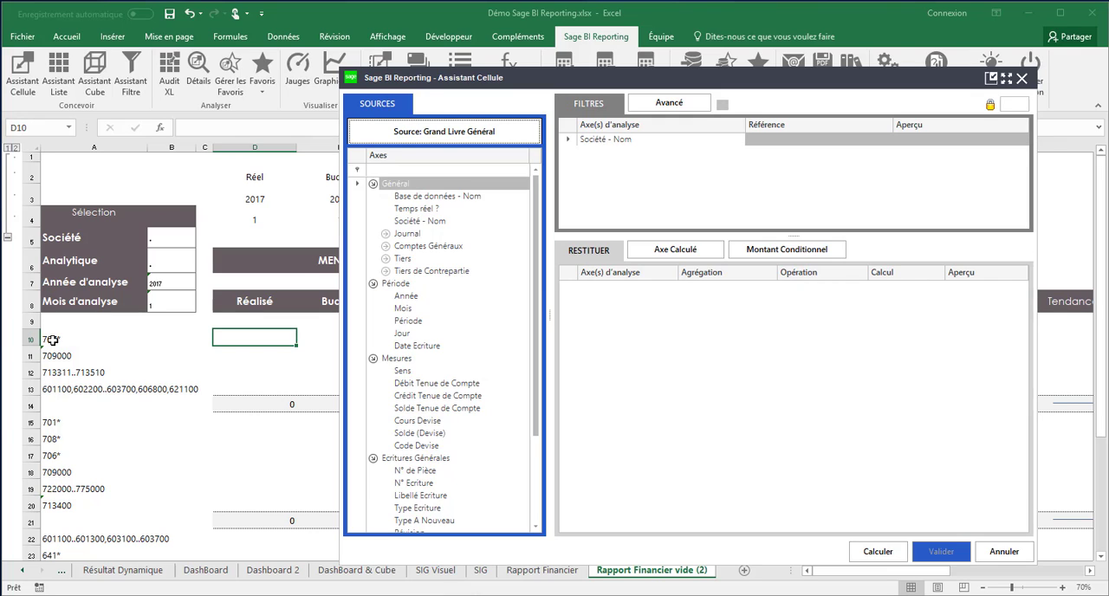
pyautogui.click(401, 312)
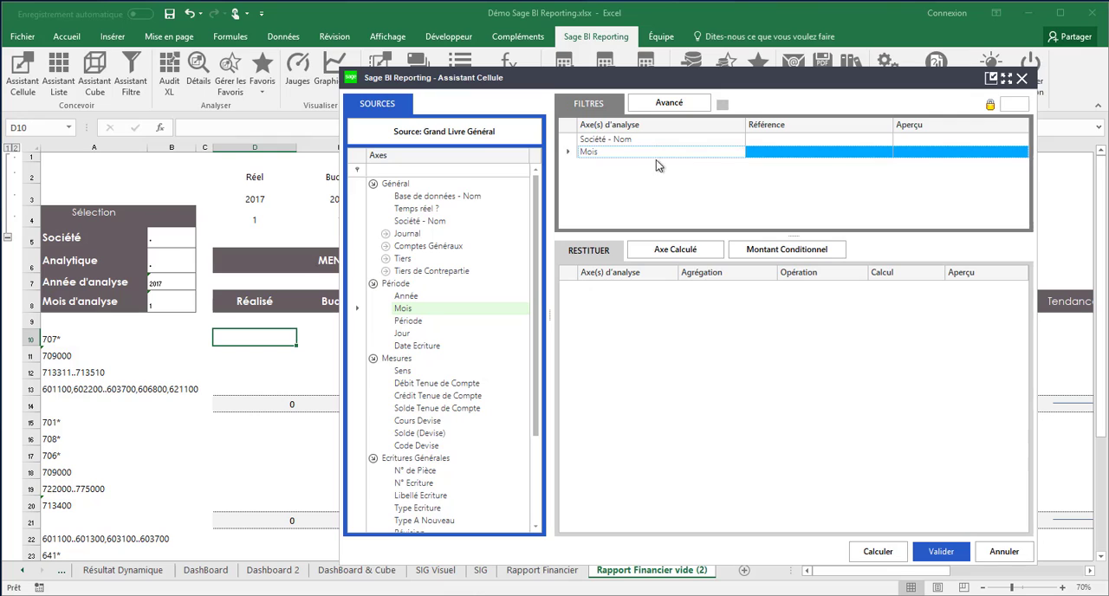
pyautogui.click(255, 221)
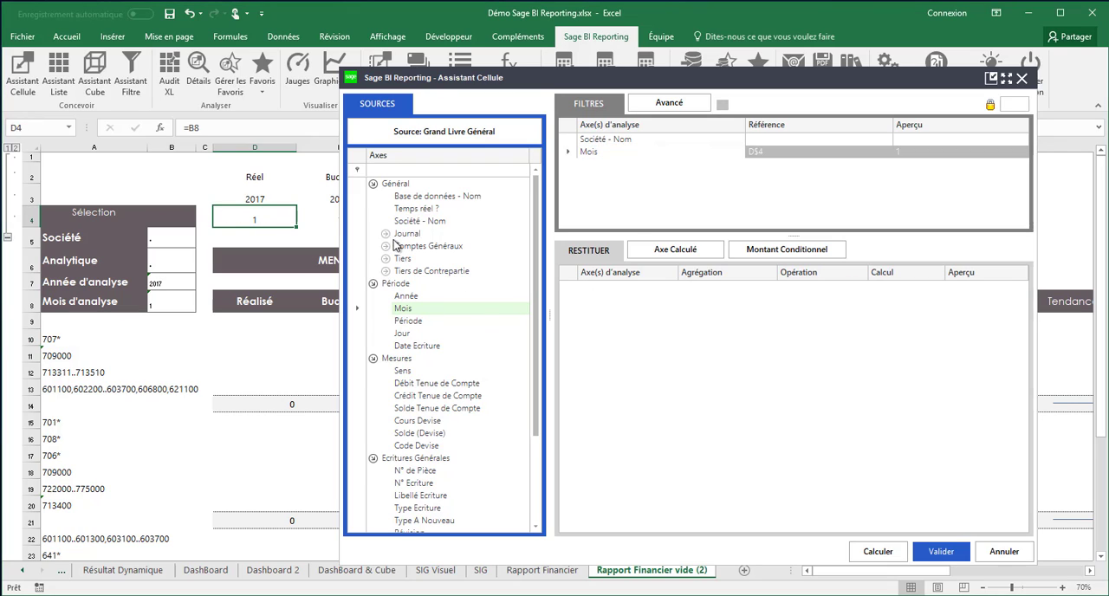
# Step: Add a Compte Général - Code filter linked to cell A10 and remove the duplicate Mois filter
pyautogui.click(386, 246)
pyautogui.click(399, 258)
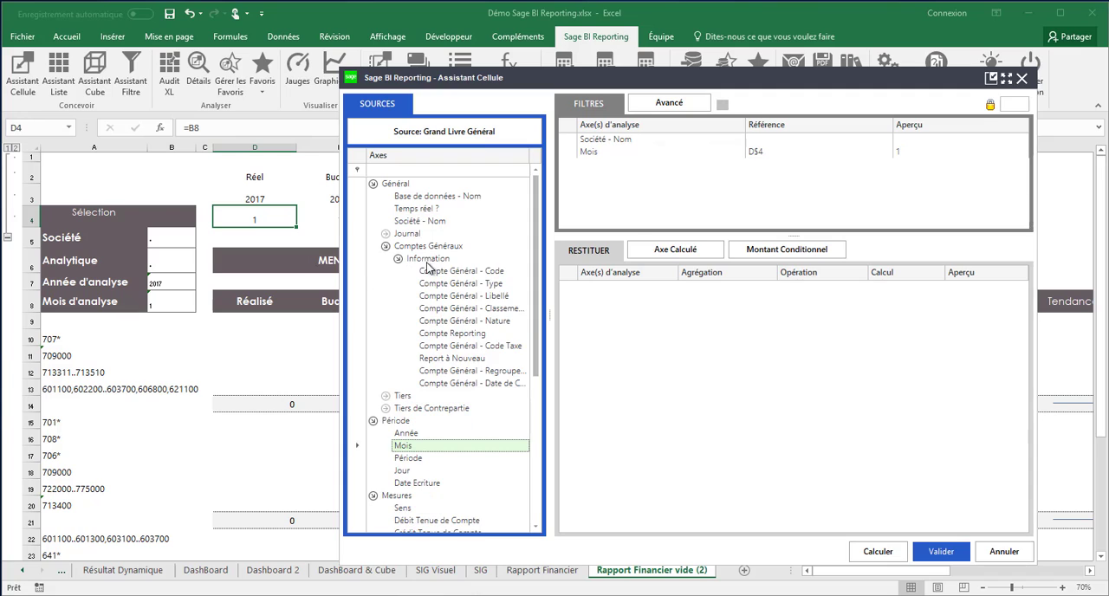
pyautogui.moveTo(427, 267); pyautogui.dragTo(586, 189)
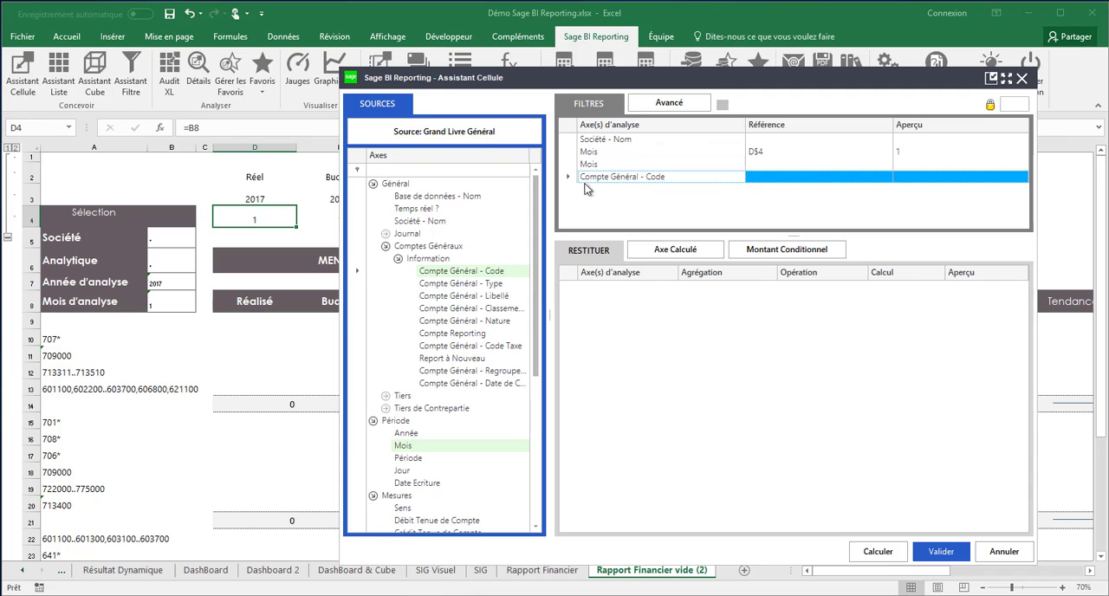
pyautogui.click(588, 166)
pyautogui.press('Delete')
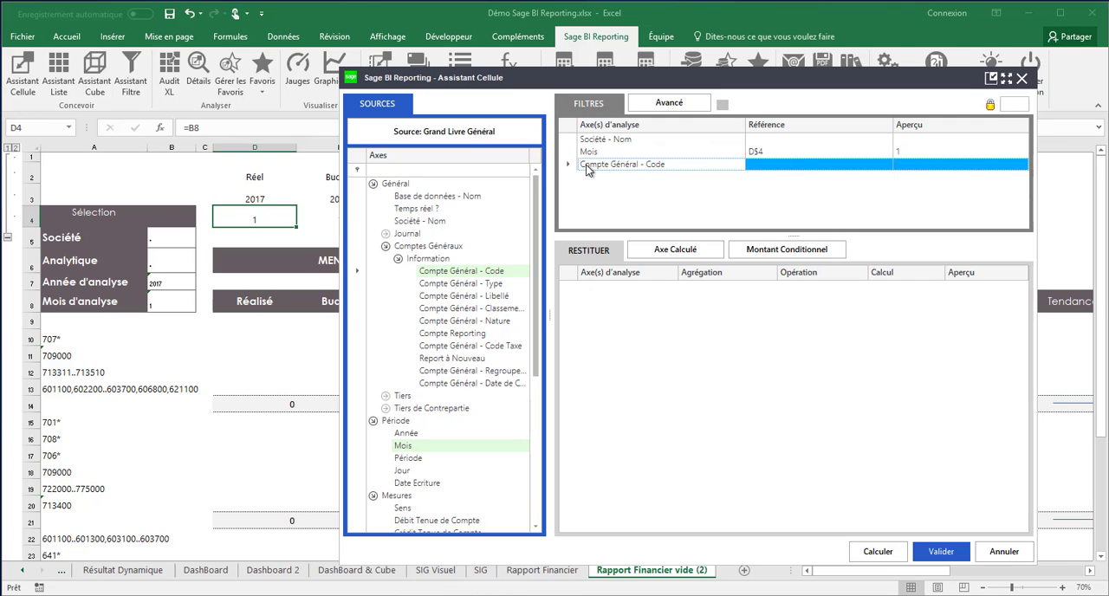
pyautogui.click(54, 339)
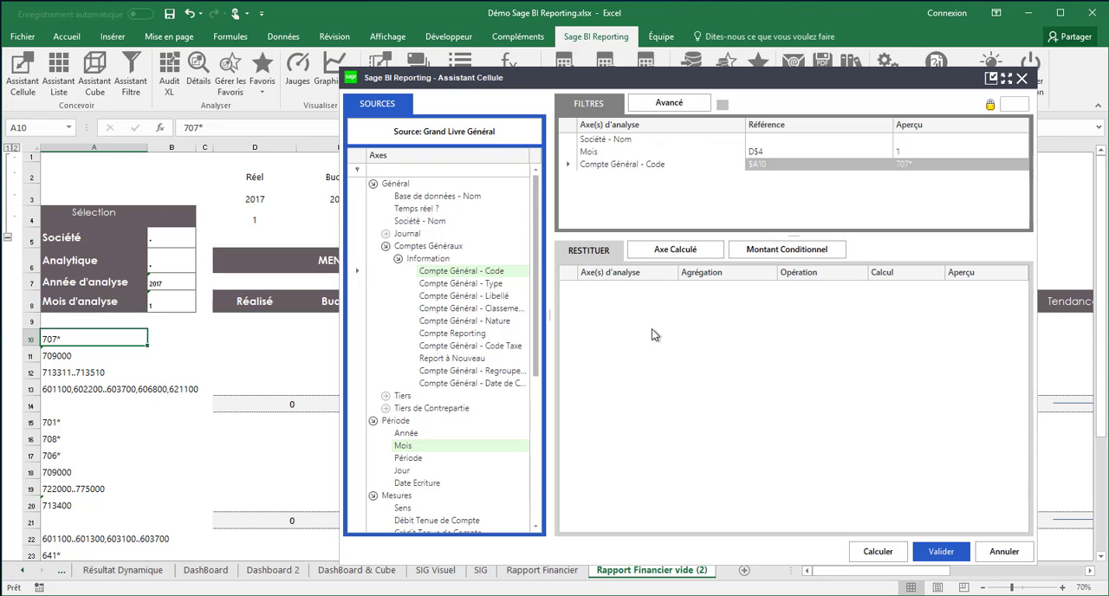
# Step: Add the Solde Tenue de Compte measure, aggregated as Somme, as the returned value and validate the D10 formula
pyautogui.moveTo(535, 368); pyautogui.dragTo(534, 483)
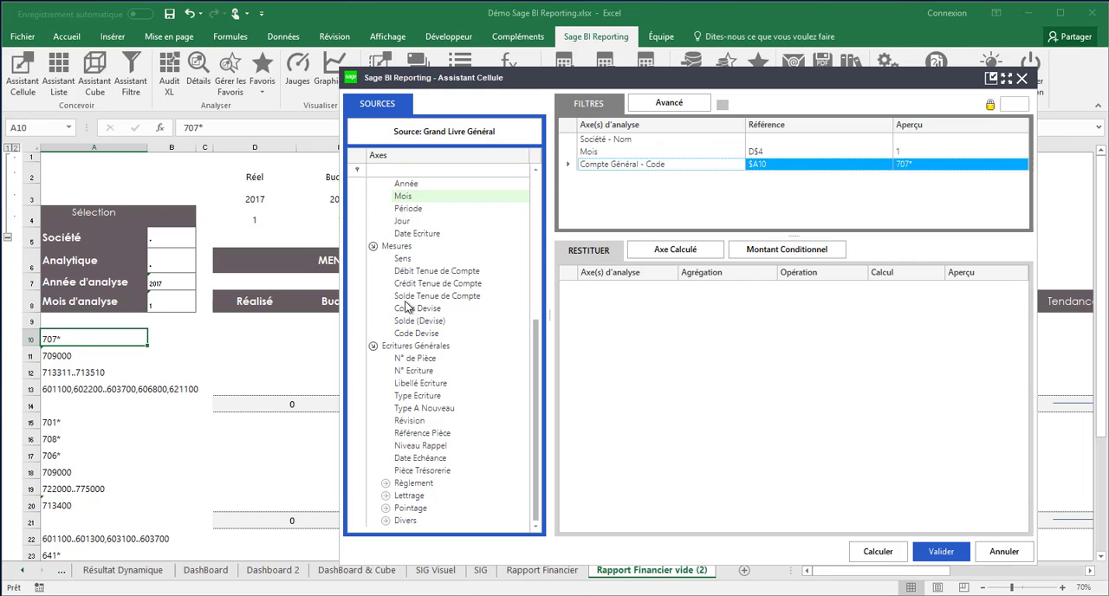
pyautogui.moveTo(405, 297); pyautogui.dragTo(583, 303)
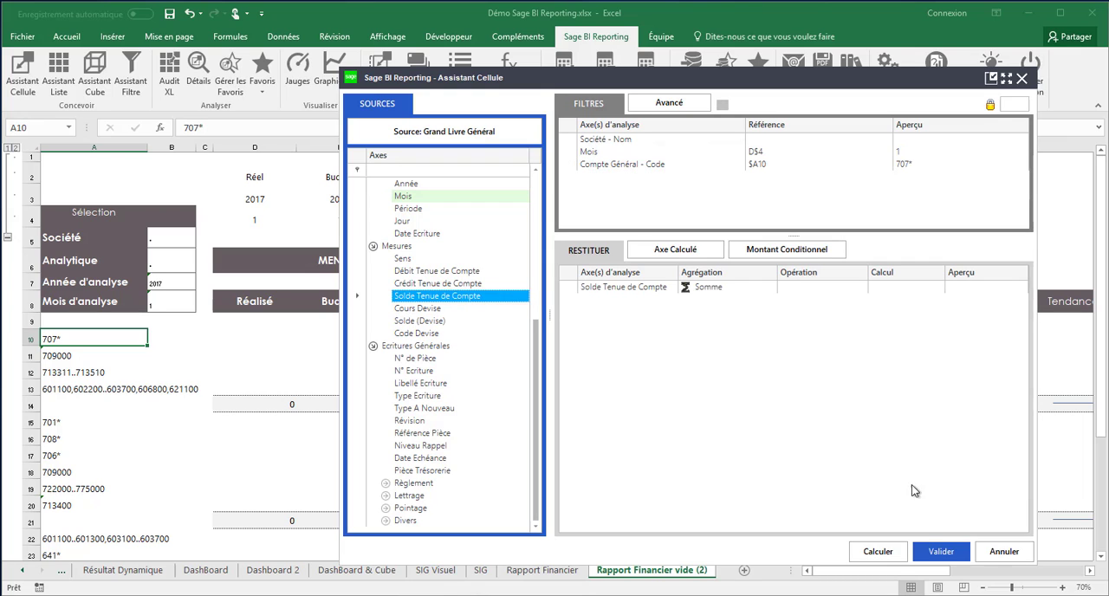
pyautogui.click(933, 545)
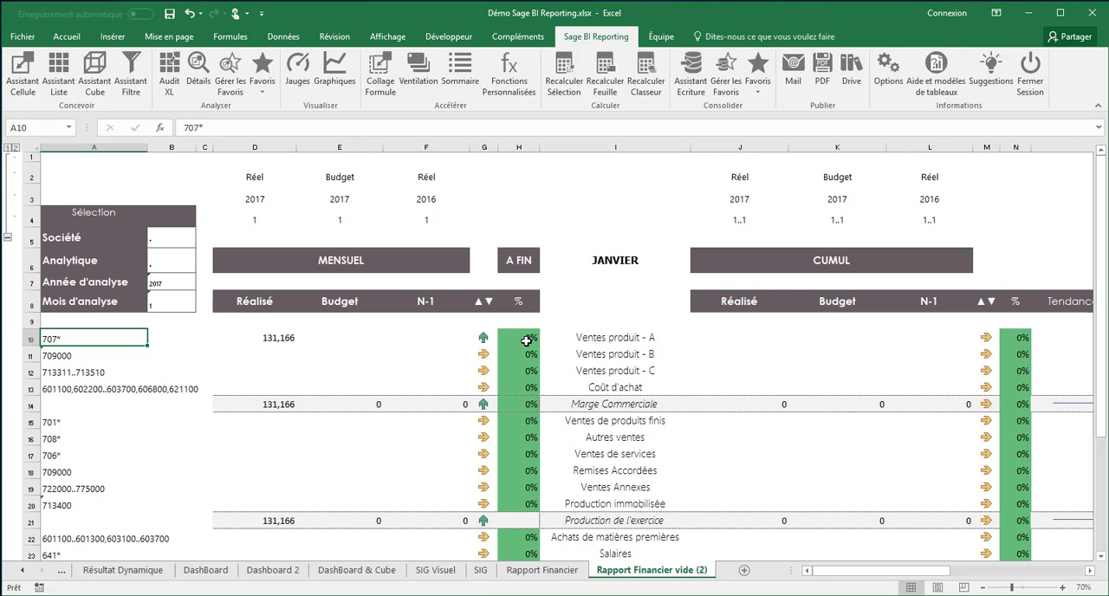
# Step: Copy the Sage BI Reporting formula in cell D10, the monthly Réalisé amount of Ventes produit - A
pyautogui.click(583, 344)
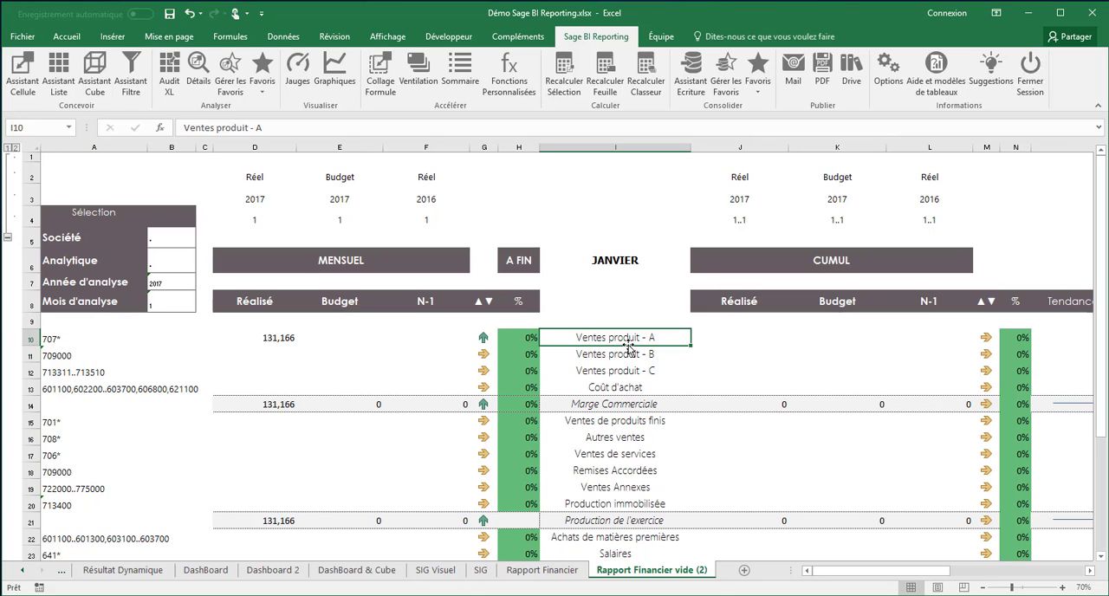
pyautogui.click(270, 340)
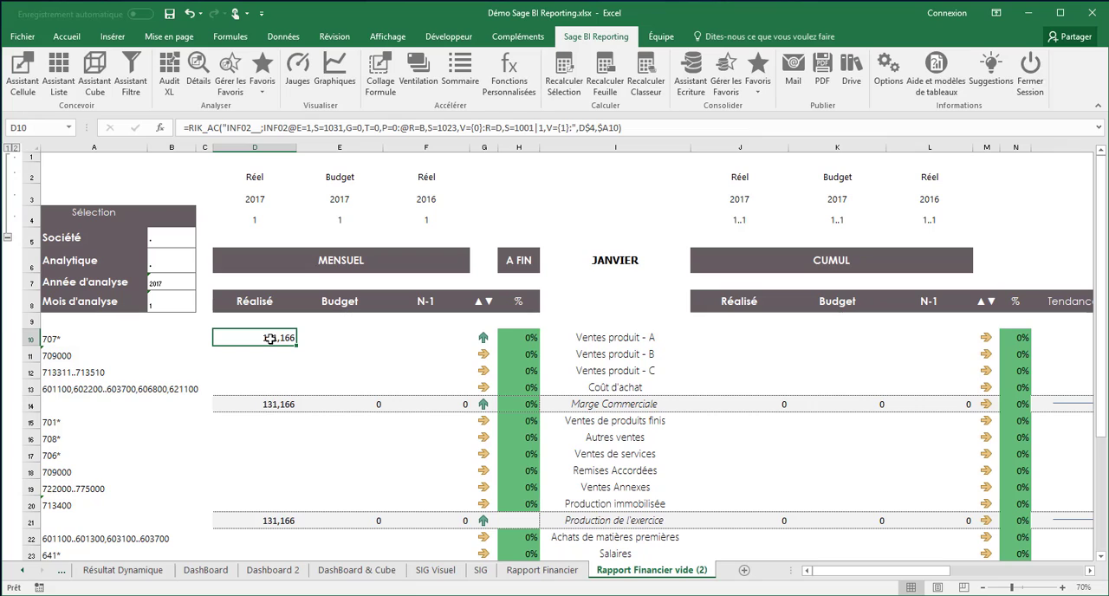
pyautogui.rightClick(271, 340)
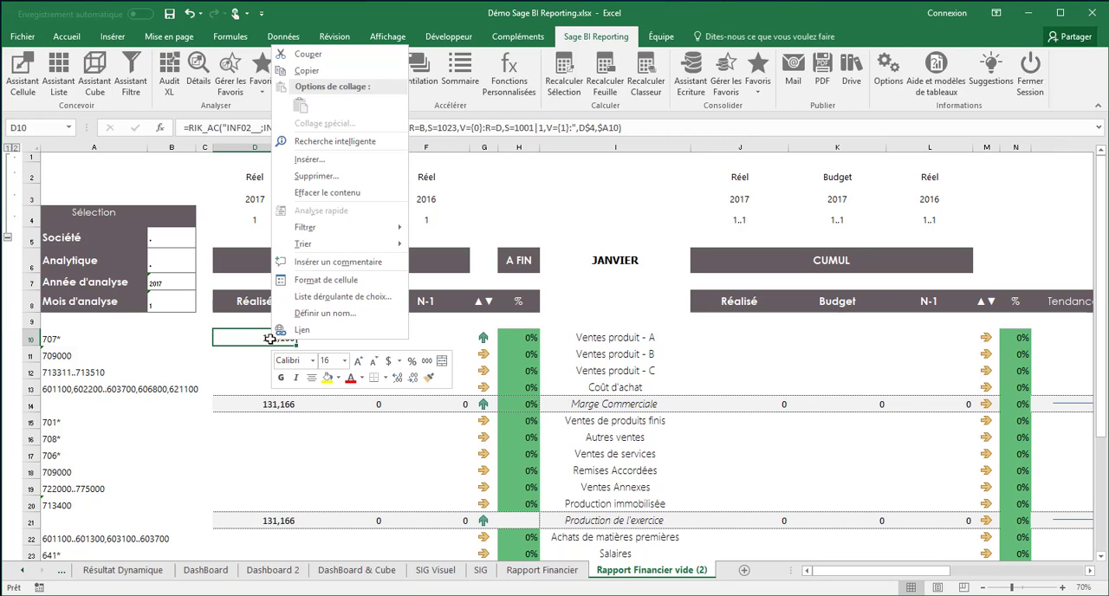
pyautogui.click(309, 71)
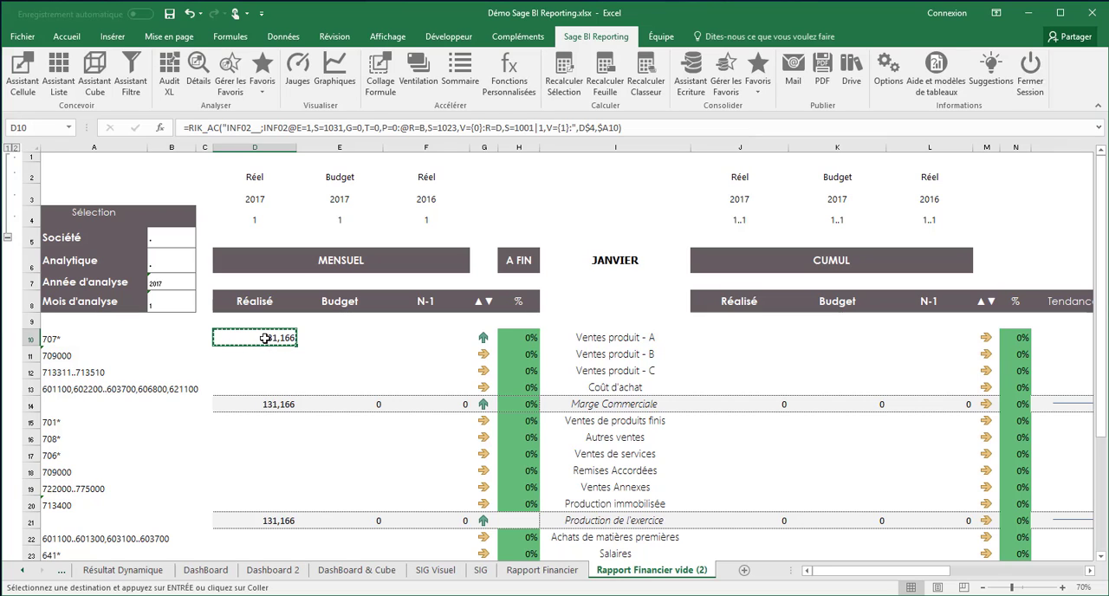
# Step: Apply Collage Formule to the report range from D10 across to column O and down past the Contrôle row
pyautogui.hotkey('shift', 'Right')
pyautogui.hotkey('shift', 'Right')
pyautogui.hotkey('shift', 'Right')
pyautogui.hotkey('shift', 'Right')
pyautogui.hotkey('shift', 'Right')
pyautogui.hotkey('shift', 'Right')
pyautogui.hotkey('shift', 'Right')
pyautogui.hotkey('shift', 'Right')
pyautogui.hotkey('shift', 'Right')
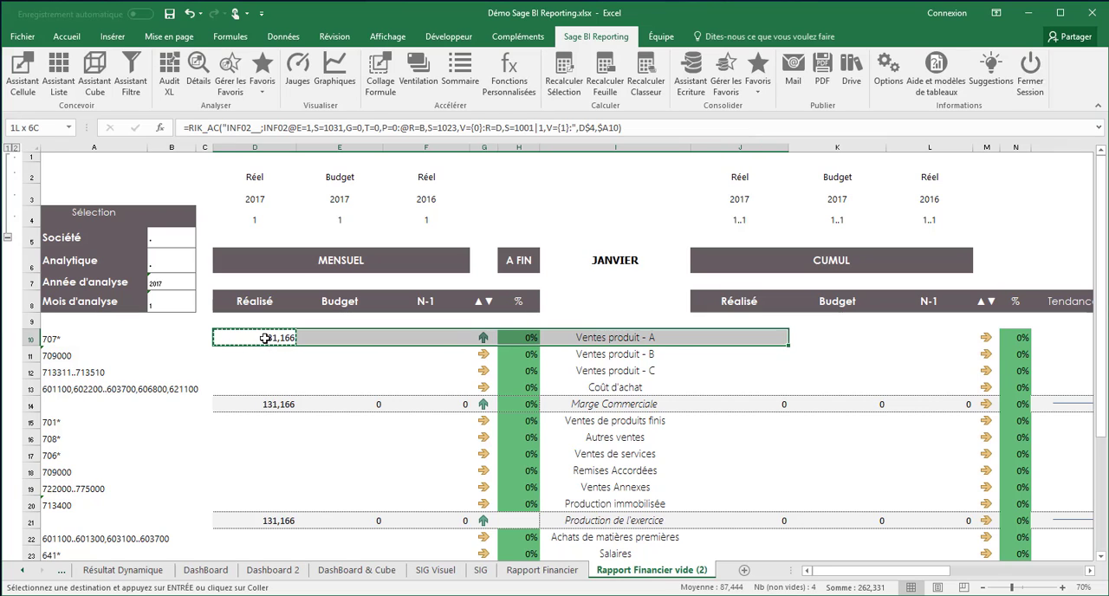
pyautogui.hotkey('shift', 'Right')
pyautogui.hotkey('shift', 'Right')
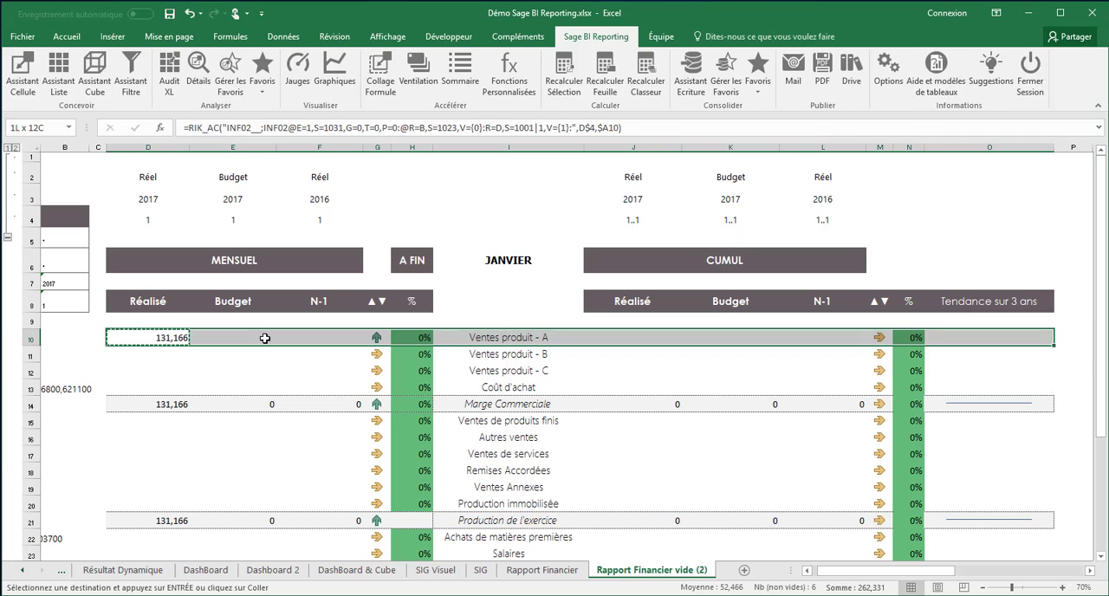
pyautogui.hotkey('shift', 'Down')
pyautogui.hotkey('shift', 'Down')
pyautogui.hotkey('shift', 'Down')
pyautogui.hotkey('shift', 'Down')
pyautogui.hotkey('shift', 'Down')
pyautogui.hotkey('shift', 'Down')
pyautogui.hotkey('shift', 'Down')
pyautogui.hotkey('shift', 'Down')
pyautogui.hotkey('shift', 'Down')
pyautogui.hotkey('shift', 'Down')
pyautogui.hotkey('shift', 'Down')
pyautogui.hotkey('shift', 'Down')
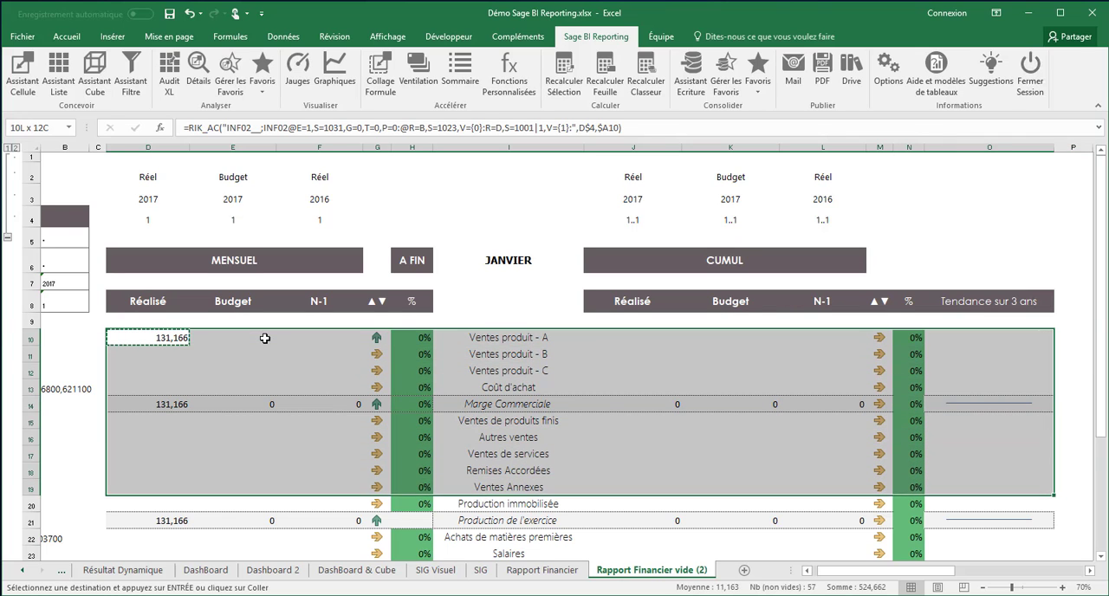
pyautogui.hotkey('shift', 'Down')
pyautogui.hotkey('shift', 'Down')
pyautogui.hotkey('shift', 'Down')
pyautogui.hotkey('shift', 'Down')
pyautogui.hotkey('shift', 'Down')
pyautogui.hotkey('shift', 'Down')
pyautogui.hotkey('shift', 'Down')
pyautogui.hotkey('shift', 'Down')
pyautogui.hotkey('shift', 'Down')
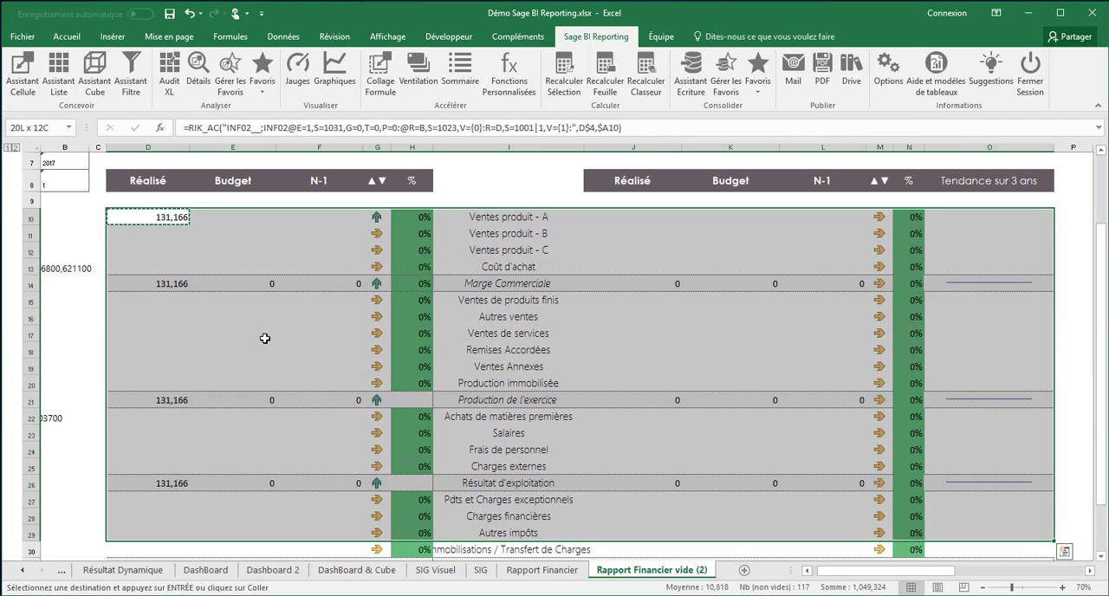
pyautogui.hotkey('shift', 'Down')
pyautogui.hotkey('shift', 'Down')
pyautogui.hotkey('shift', 'Down')
pyautogui.hotkey('shift', 'Down')
pyautogui.hotkey('shift', 'Down')
pyautogui.hotkey('shift', 'Down')
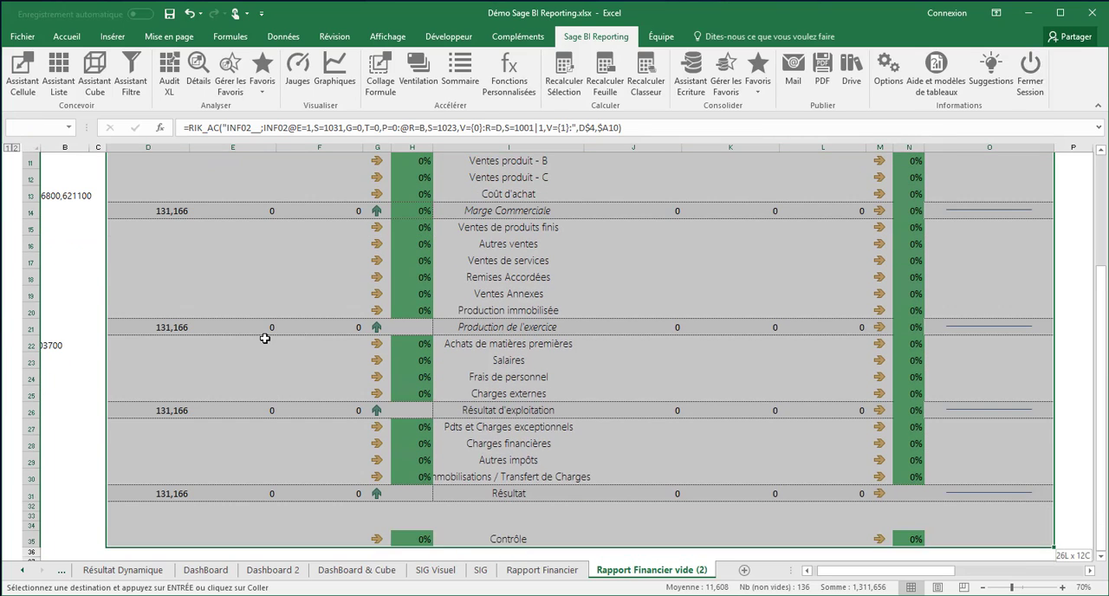
pyautogui.hotkey('shift', 'Down')
pyautogui.hotkey('shift', 'Up')
pyautogui.hotkey('shift', 'Up')
pyautogui.hotkey('shift', 'Up')
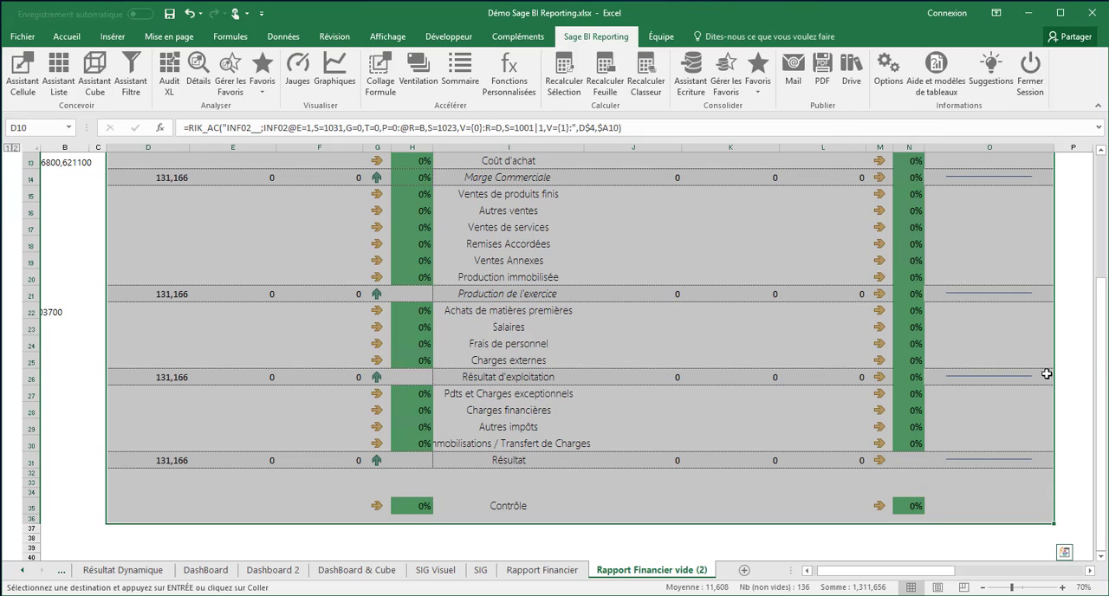
pyautogui.moveTo(1106, 362); pyautogui.dragTo(1106, 345)
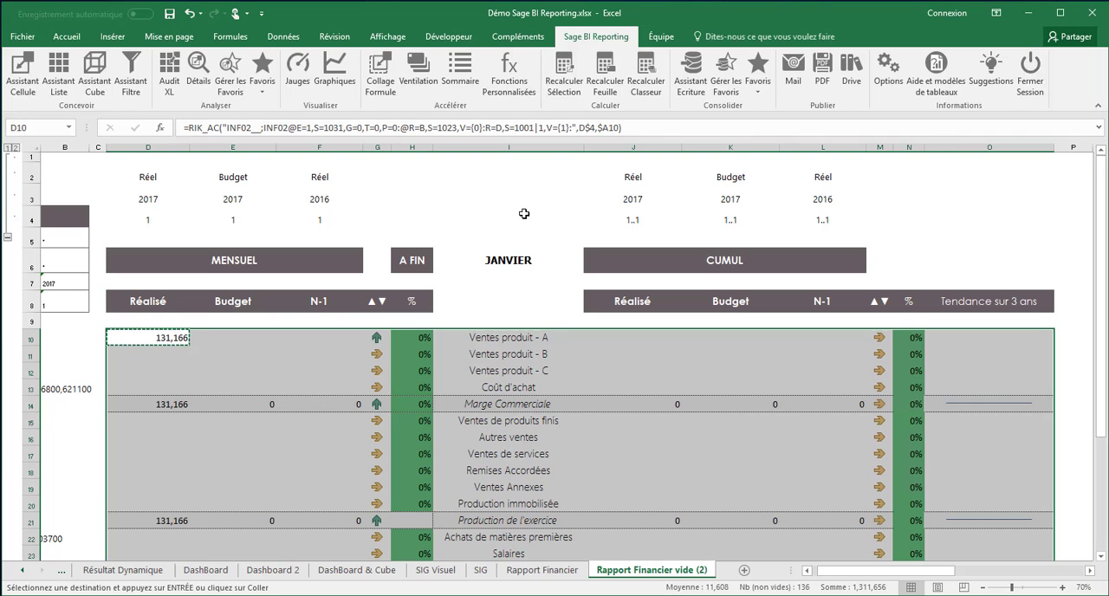
pyautogui.click(378, 80)
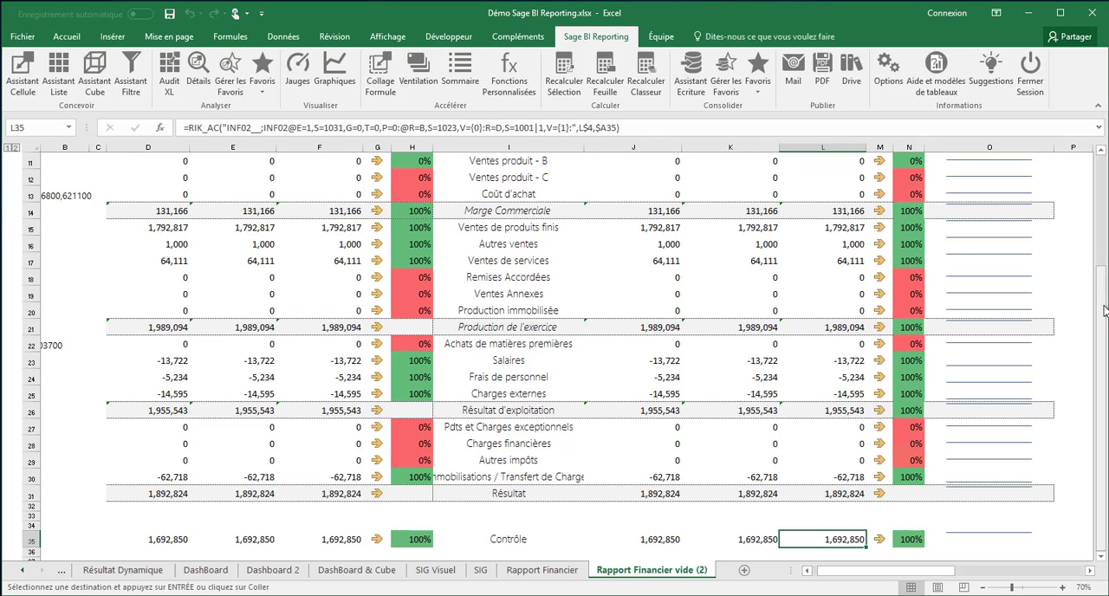
# Step: Examine the pasted formulas in cells D15 and D16 and their references to the month and account code cells
pyautogui.moveTo(1102, 311); pyautogui.dragTo(1103, 201)
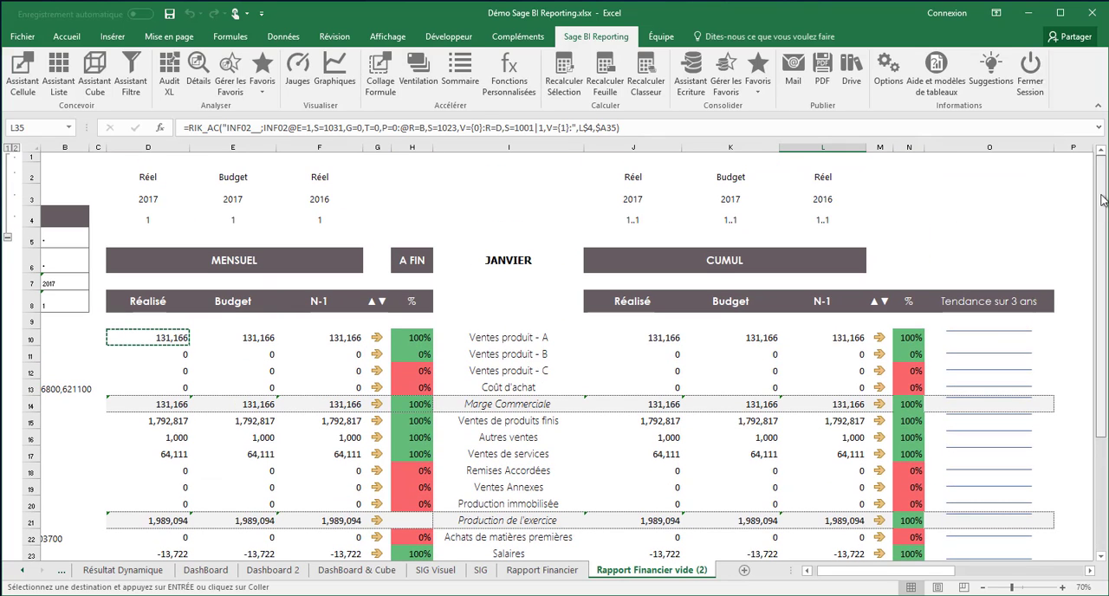
pyautogui.click(171, 420)
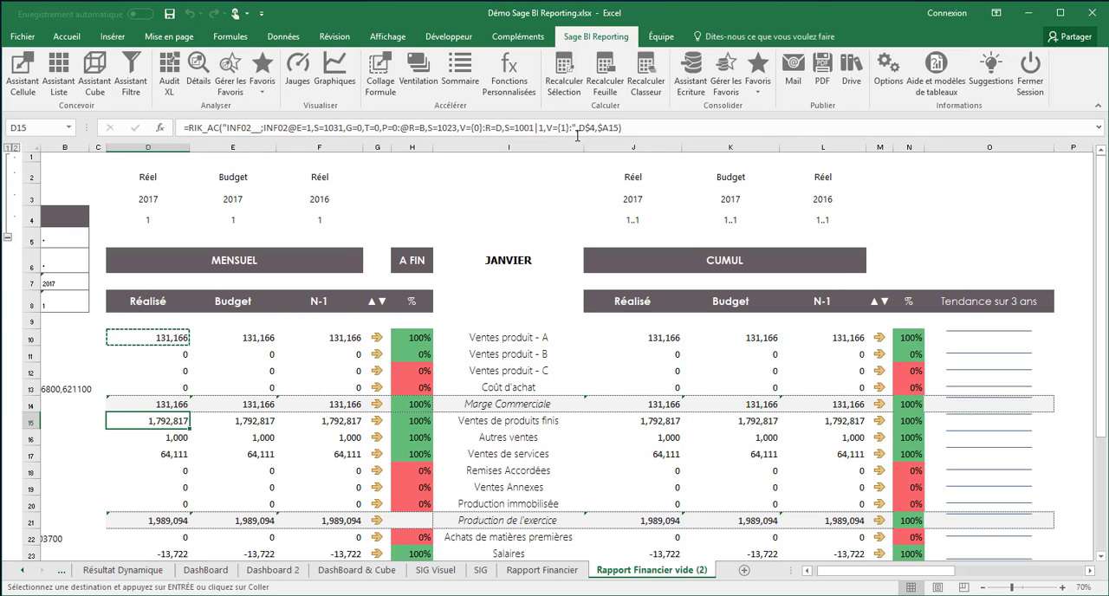
pyautogui.click(177, 440)
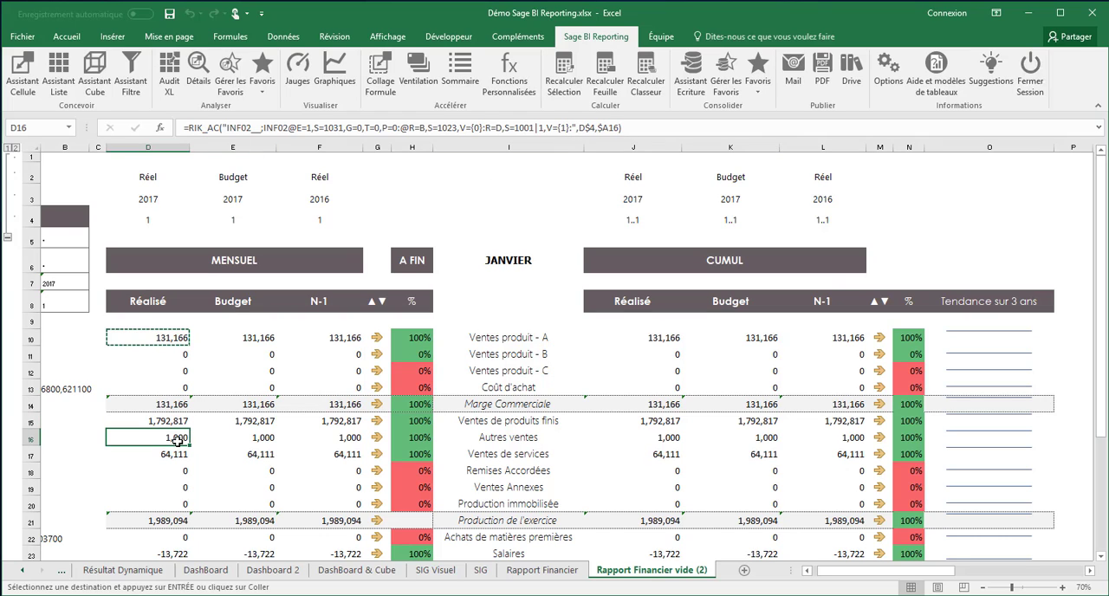
pyautogui.moveTo(178, 440)
pyautogui.mouseDown()
pyautogui.moveTo(297, 512)
pyautogui.moveTo(555, 541)
pyautogui.mouseUp()
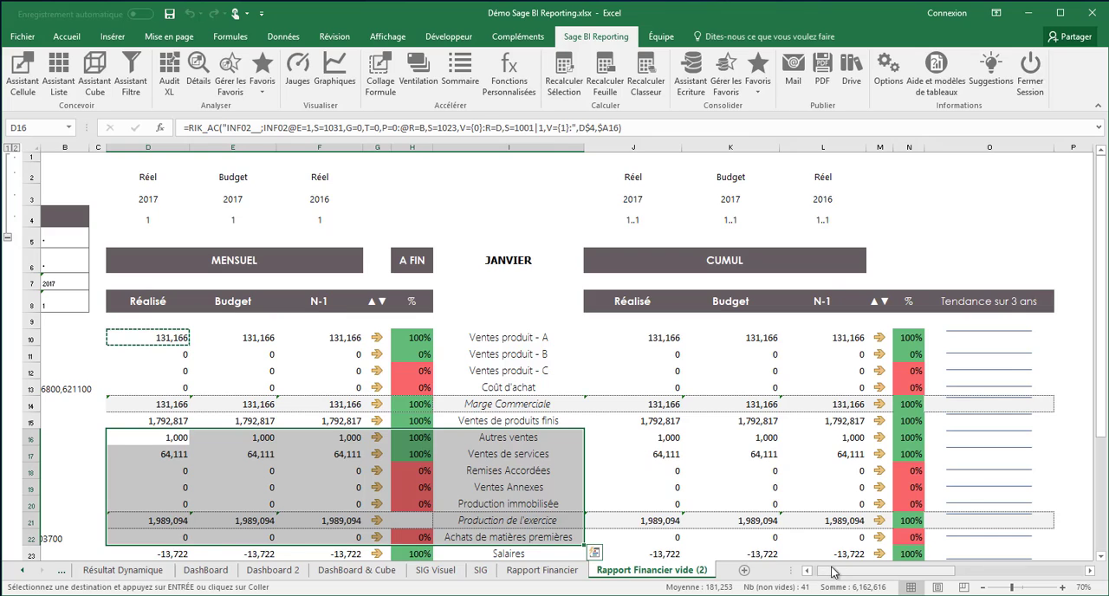
pyautogui.moveTo(834, 572); pyautogui.dragTo(792, 569)
pyautogui.click(276, 419)
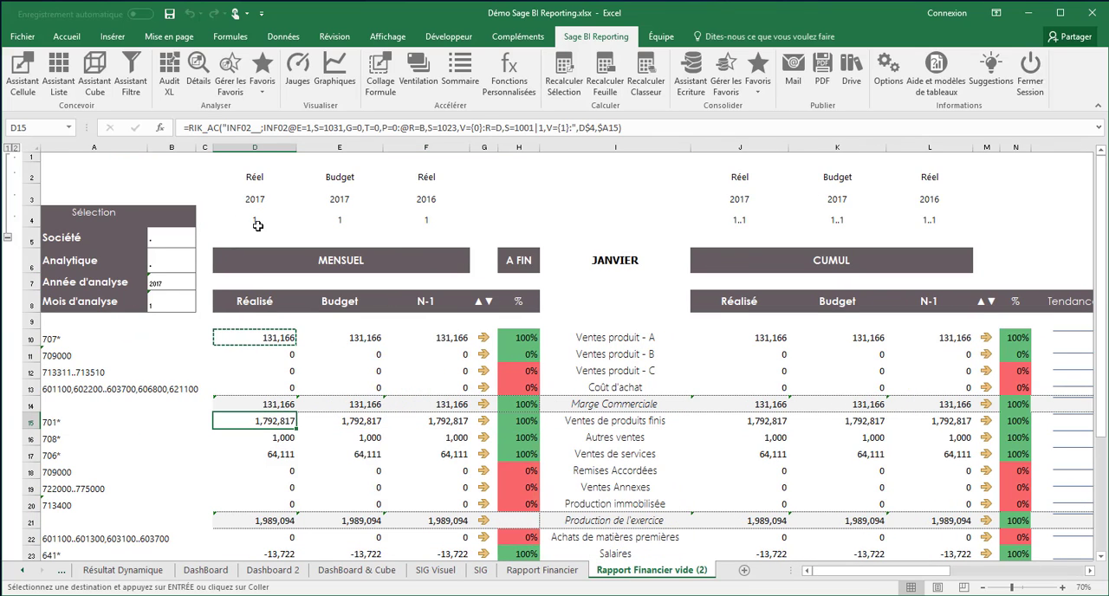
# Step: Set the Mois d'analyse in cell B8 to 2 and, once the report has recalculated, to 3
pyautogui.click(162, 305)
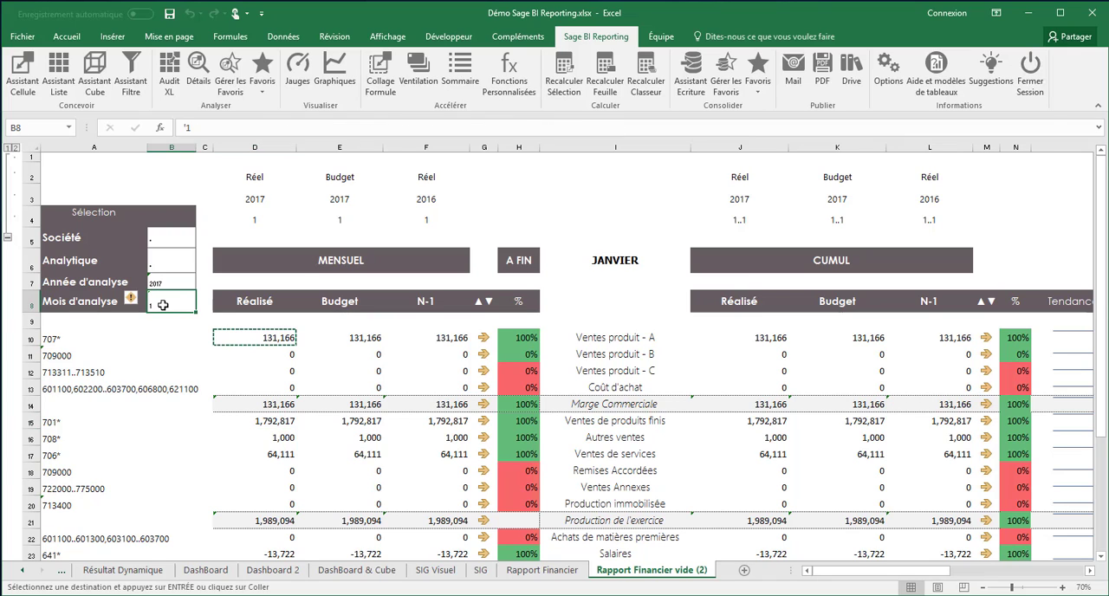
pyautogui.write('2')
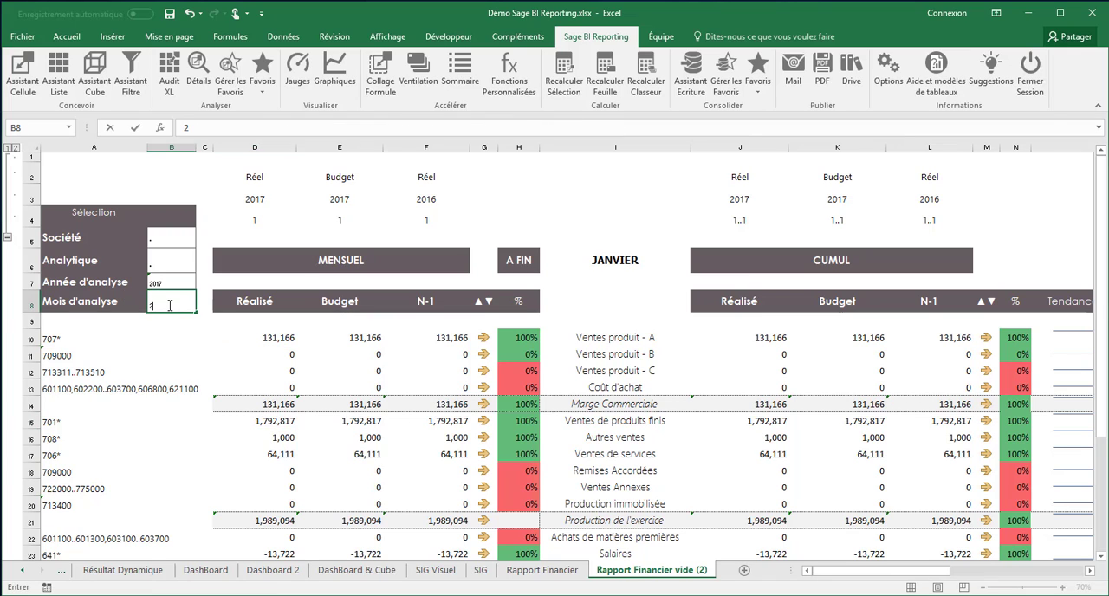
pyautogui.press('Tab')
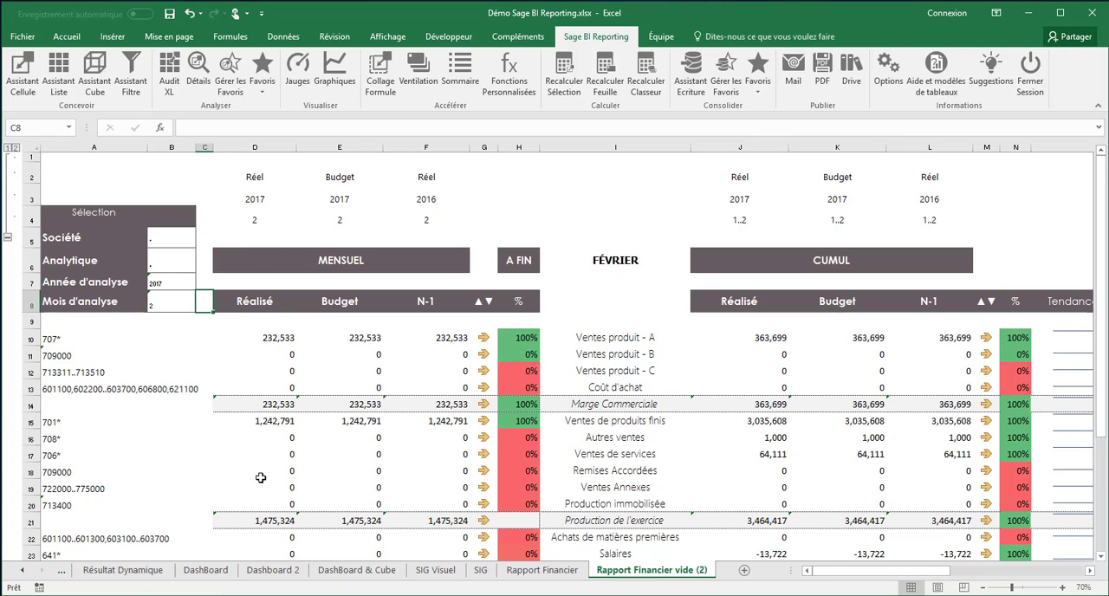
pyautogui.click(166, 302)
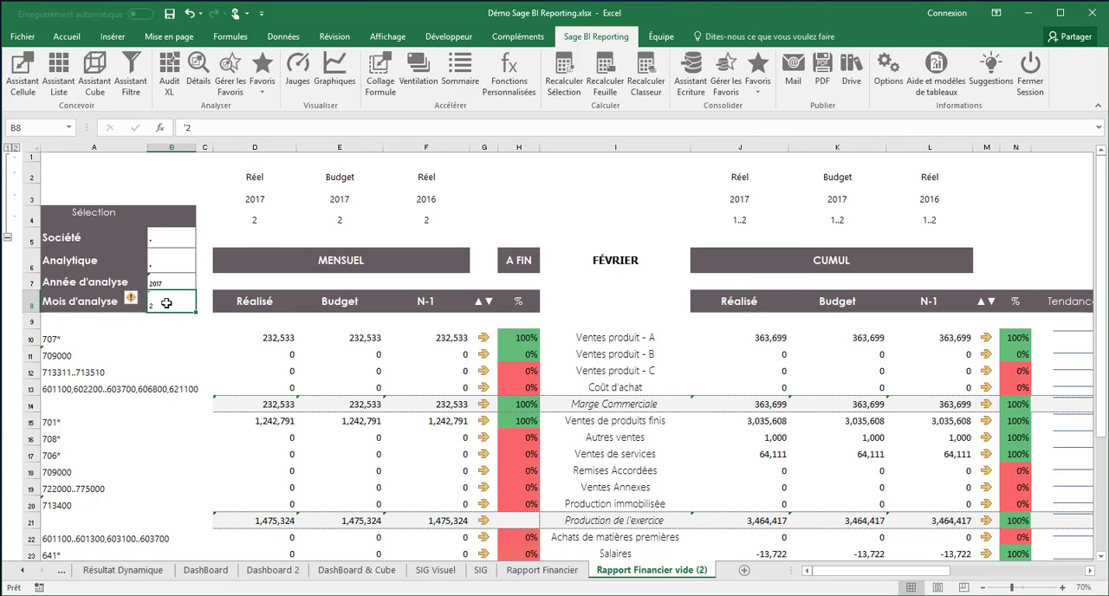
pyautogui.write('3')
pyautogui.press('Tab')
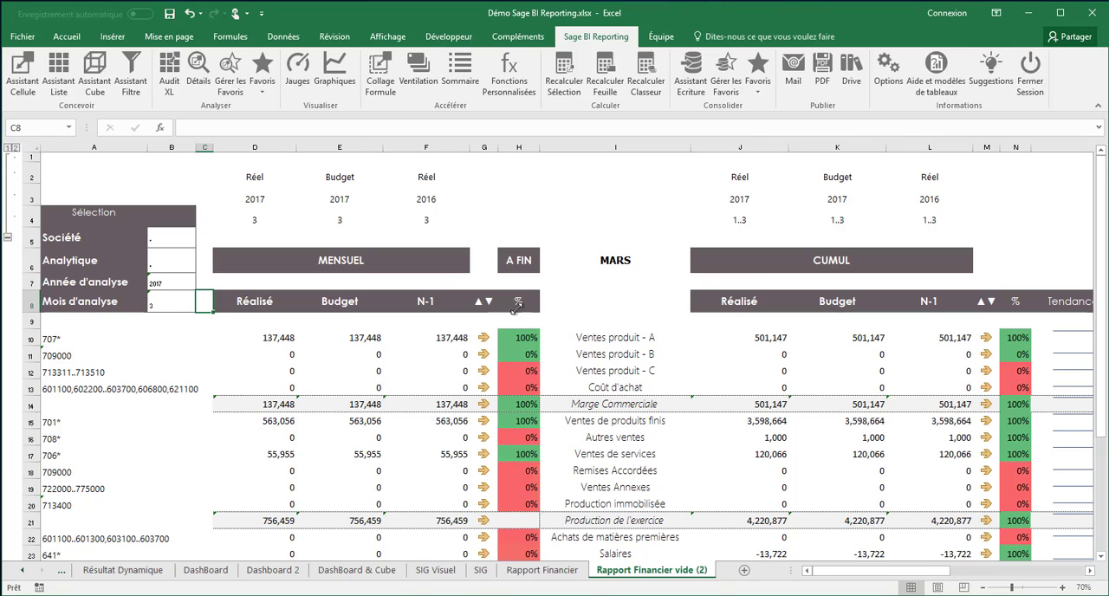
# Step: Examine the Sage BI Reporting file commands for opening, saving, copying and mailing documents, and return to the sheet
pyautogui.click(612, 212)
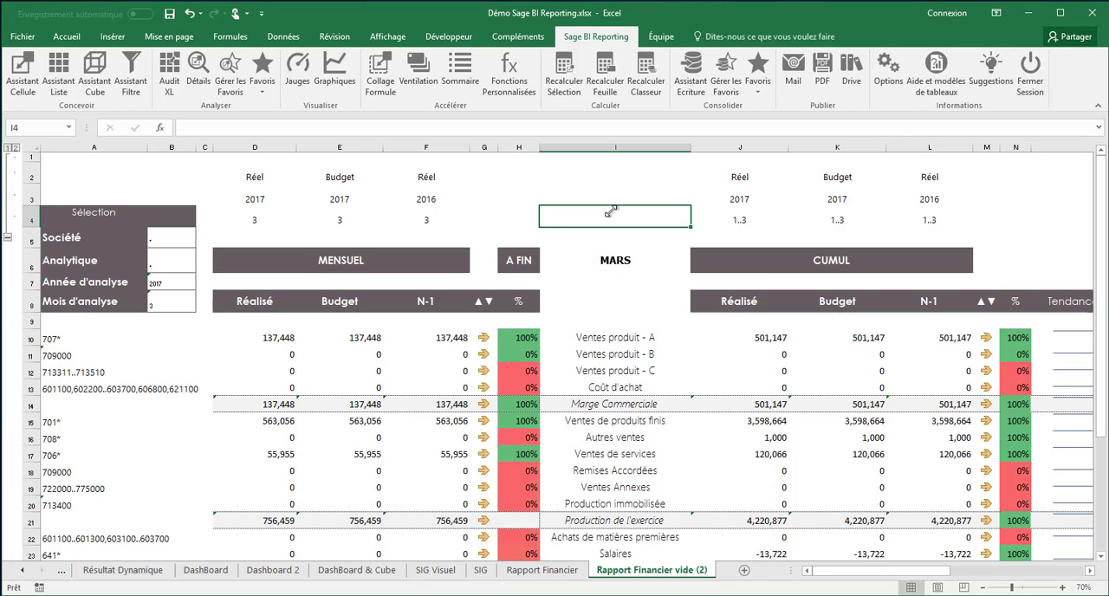
pyautogui.click(23, 39)
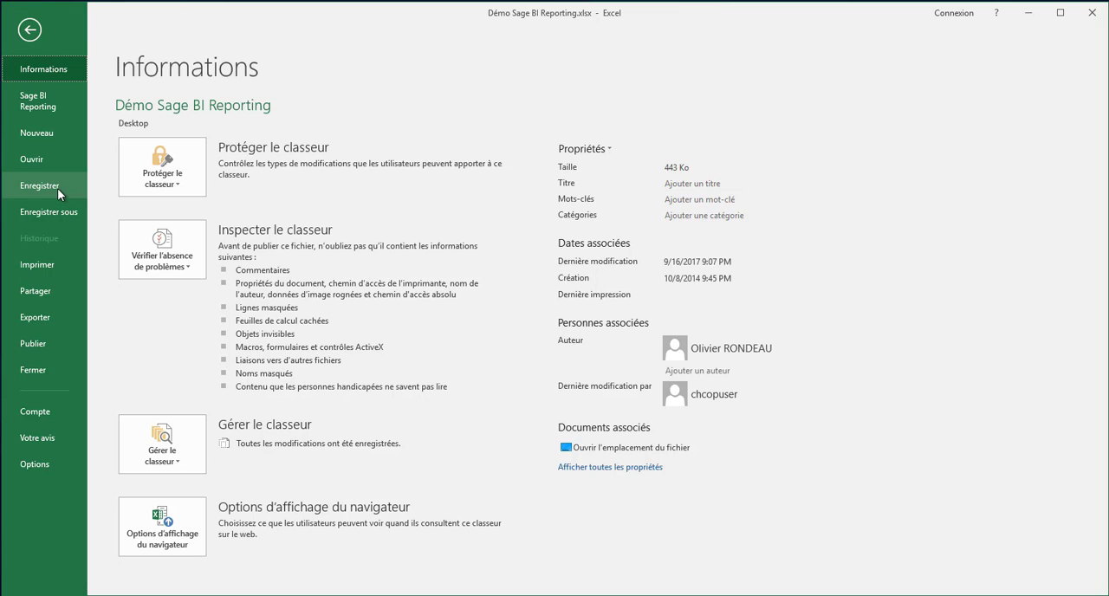
pyautogui.click(35, 110)
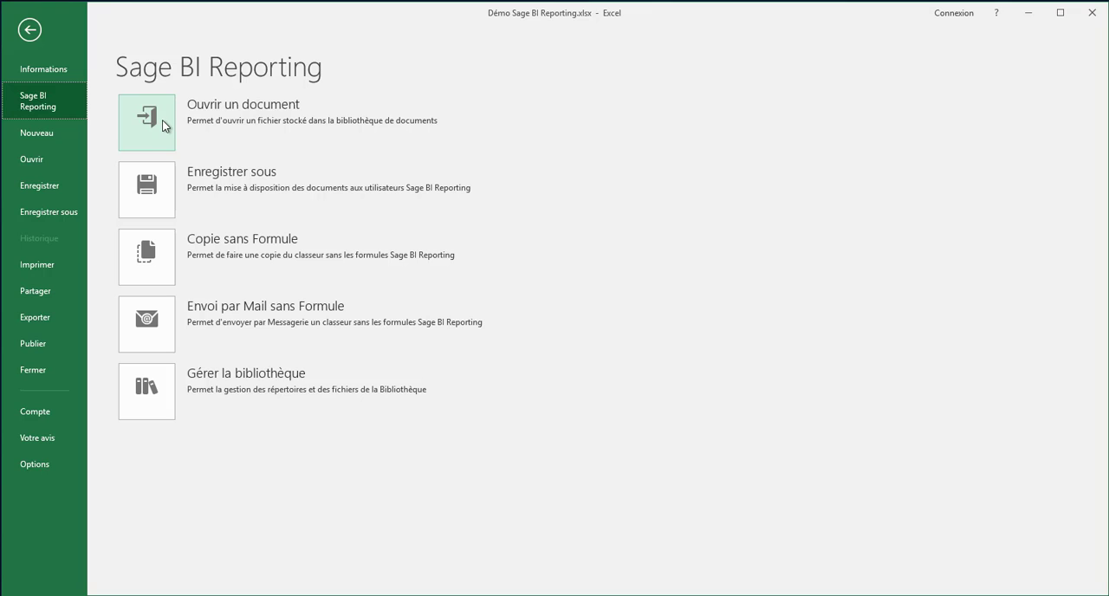
pyautogui.click(30, 38)
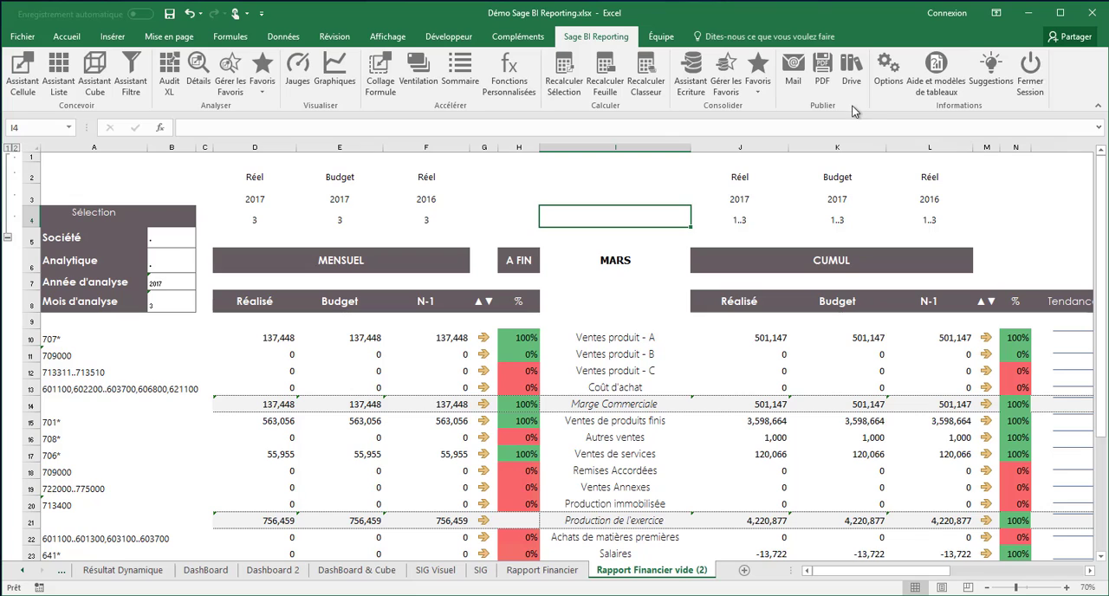
# Step: Examine the Drive's save dialog with its Etats distribués folder and file name field, and cancel without saving
pyautogui.click(852, 81)
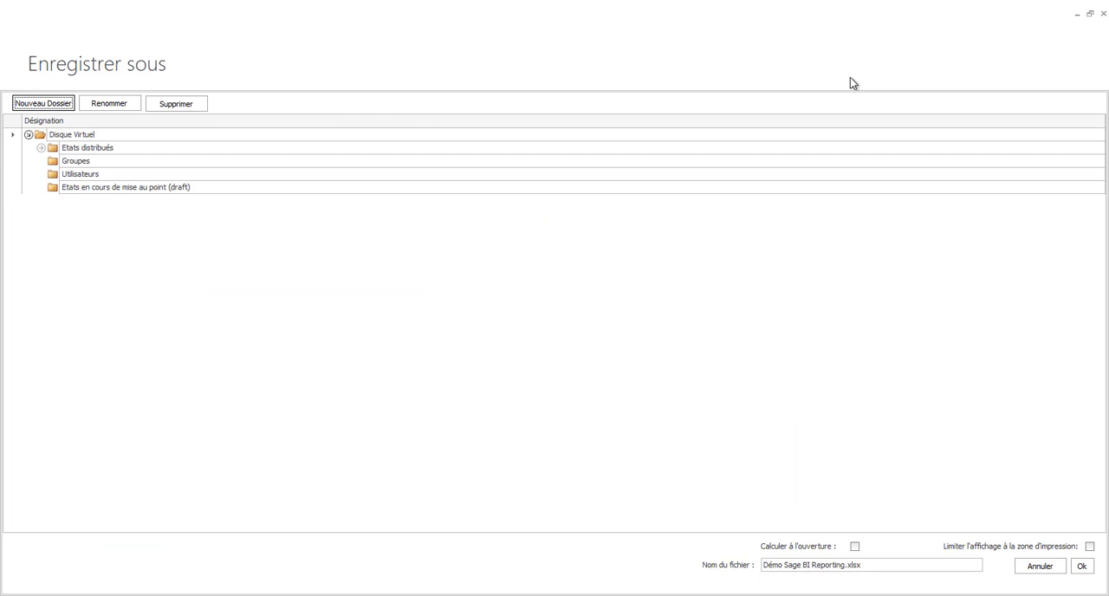
pyautogui.click(41, 149)
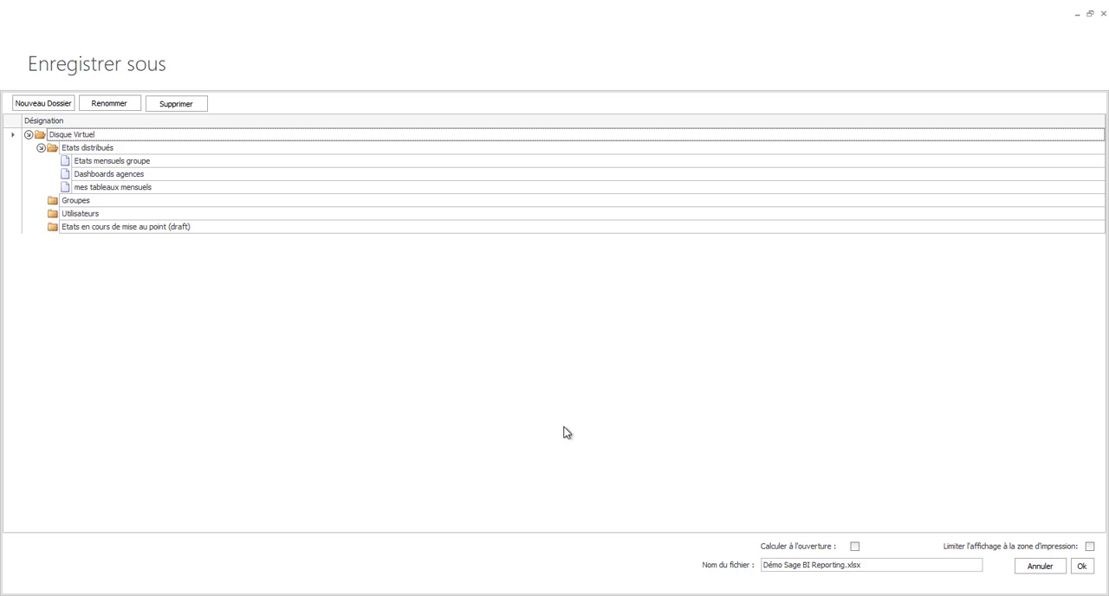
pyautogui.click(871, 565)
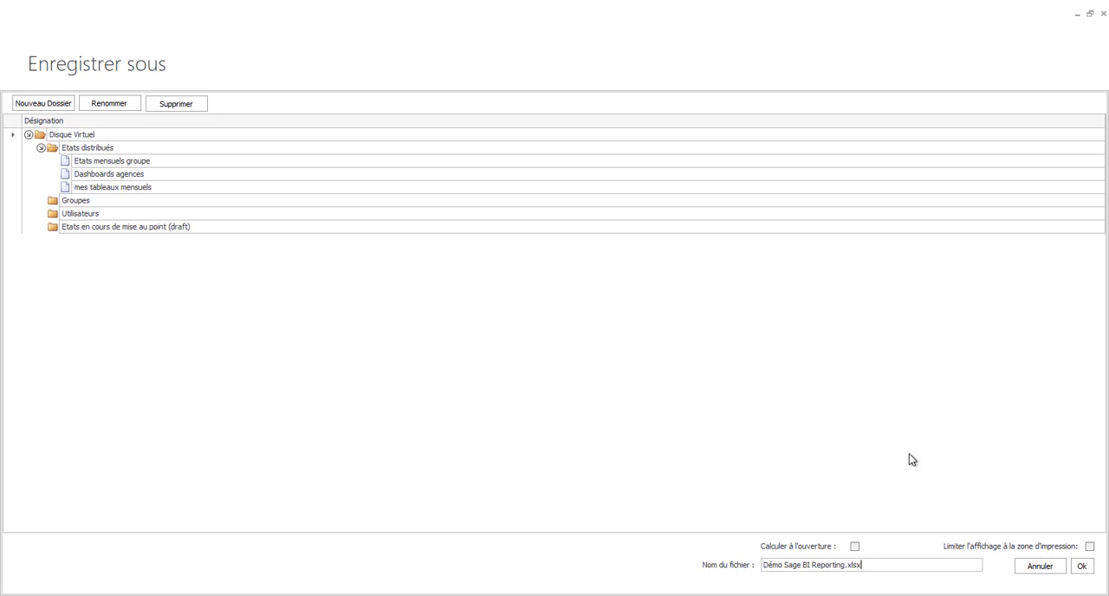
pyautogui.click(1035, 566)
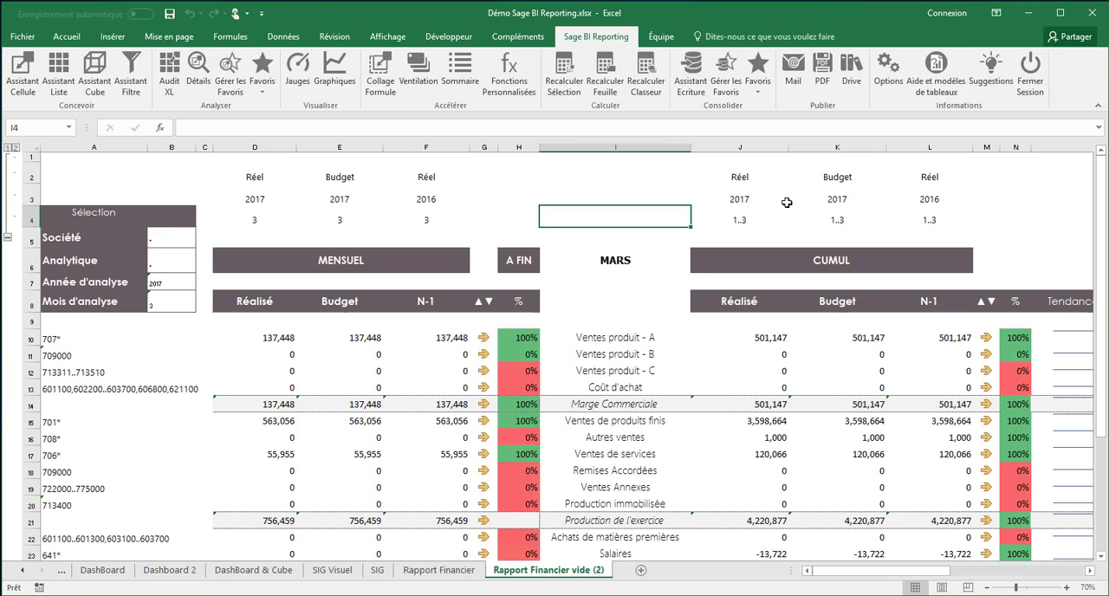
# Step: Prepare a mail with the workbook attached without Excel and Sage BI Reporting formulas, and close the source workbook without saving
pyautogui.click(794, 86)
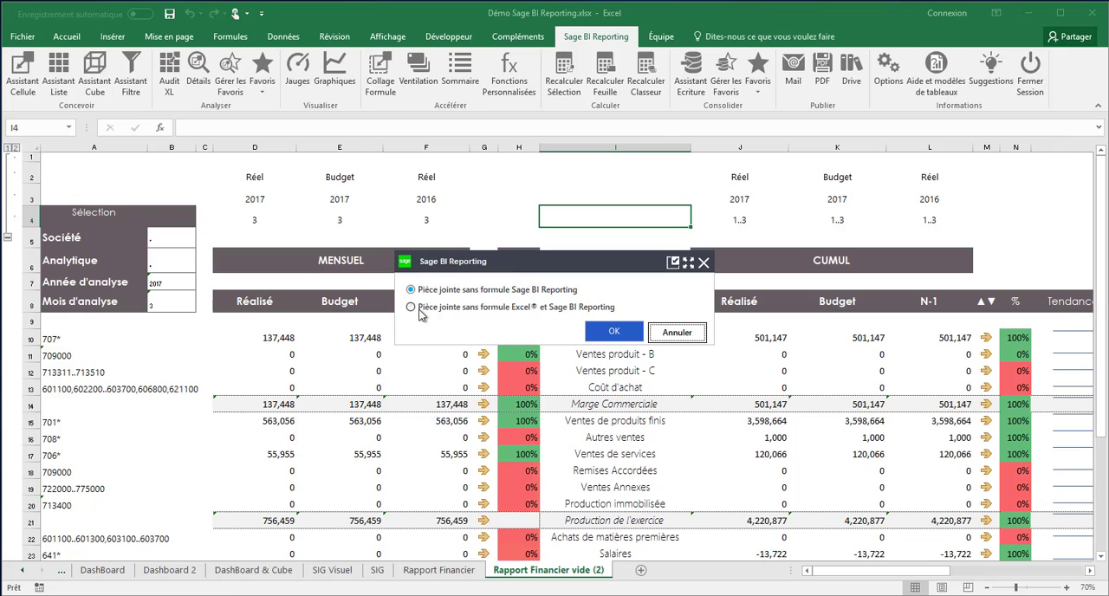
pyautogui.click(412, 309)
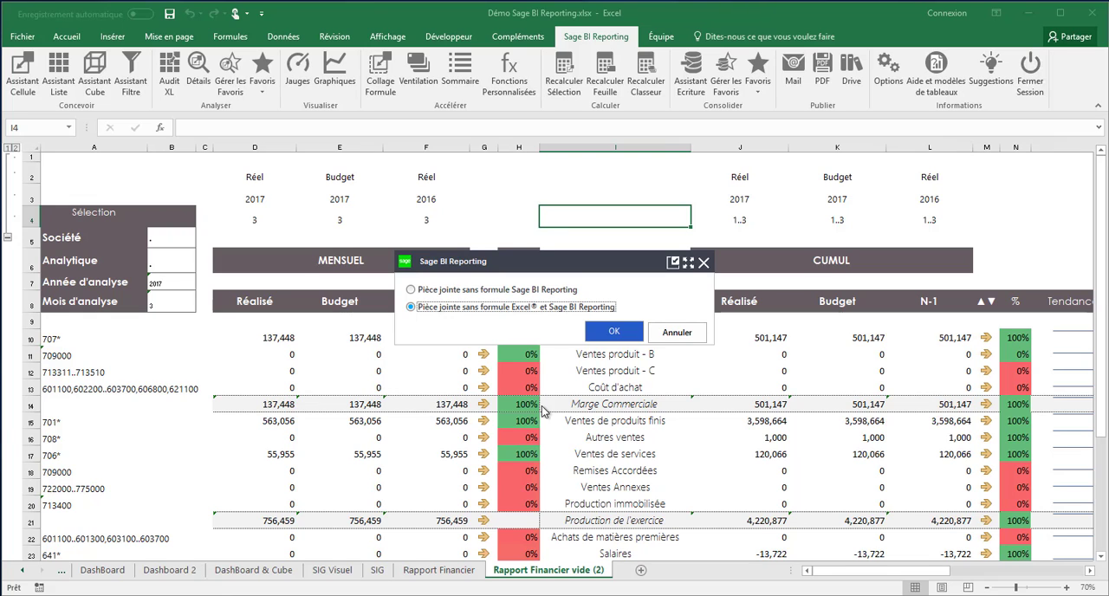
pyautogui.click(602, 336)
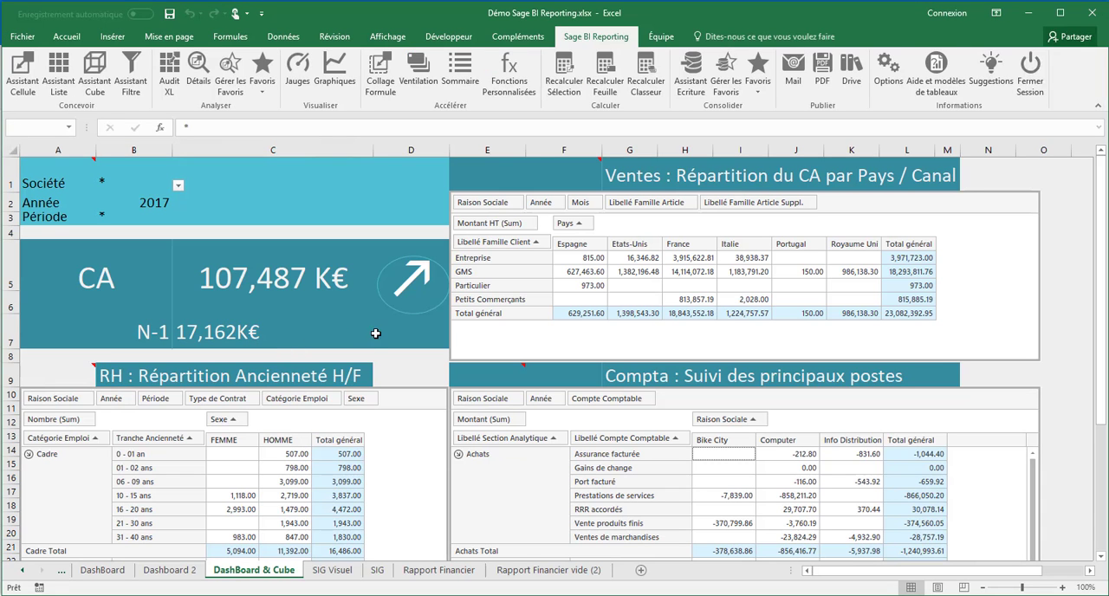
pyautogui.click(1090, 14)
pyautogui.click(568, 322)
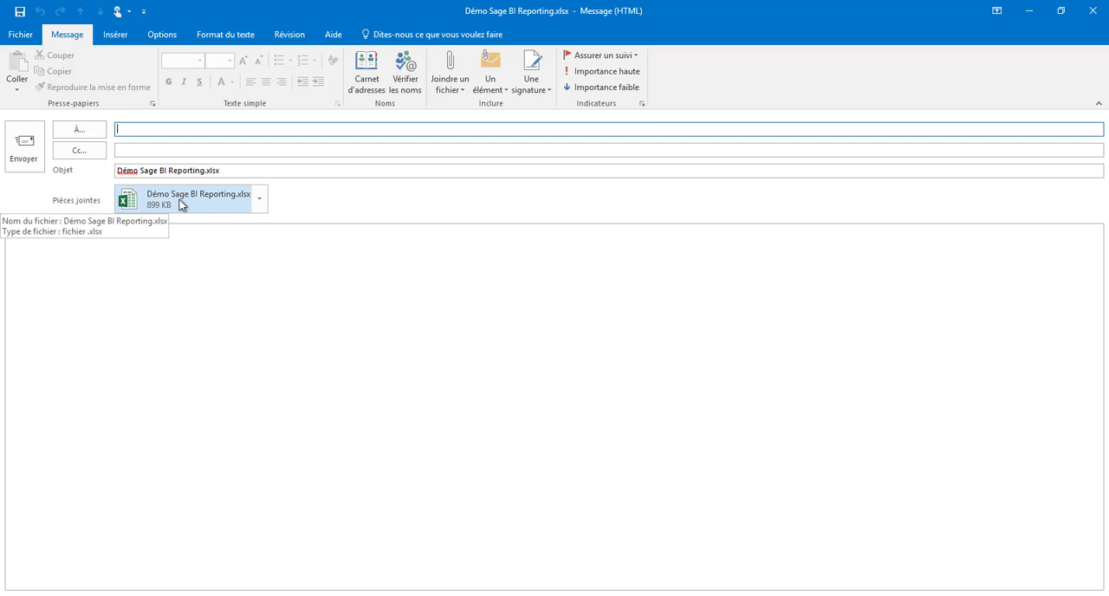
# Step: Open the mail's attachment Démo Sage BI Reporting.xlsx, enable editing, and inspect the contents of cells D10 and D15
pyautogui.click(181, 204)
pyautogui.doubleClick(181, 204)
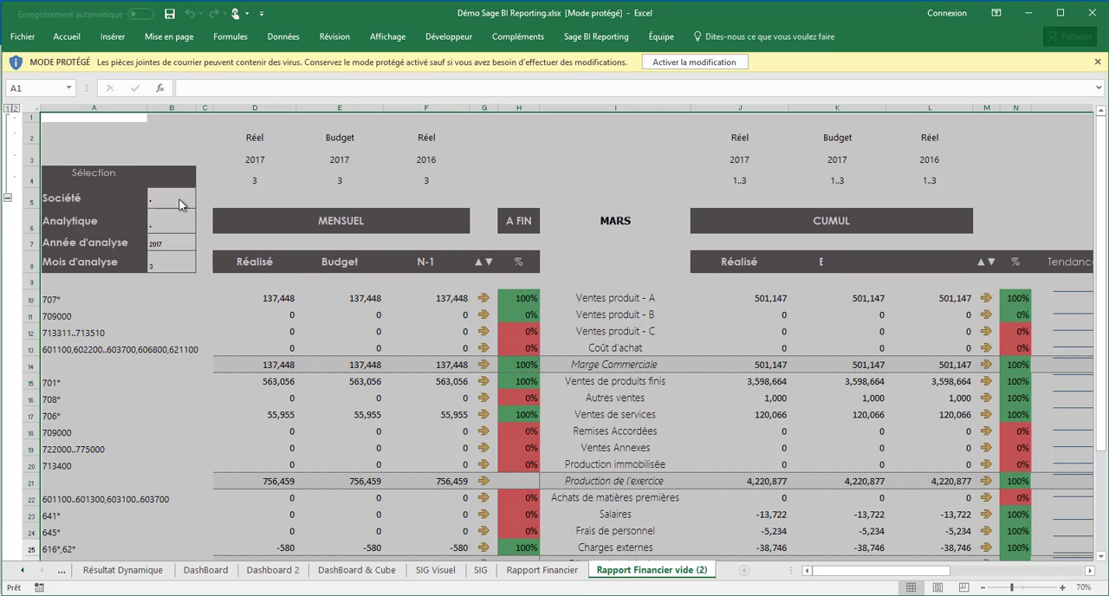
pyautogui.click(694, 61)
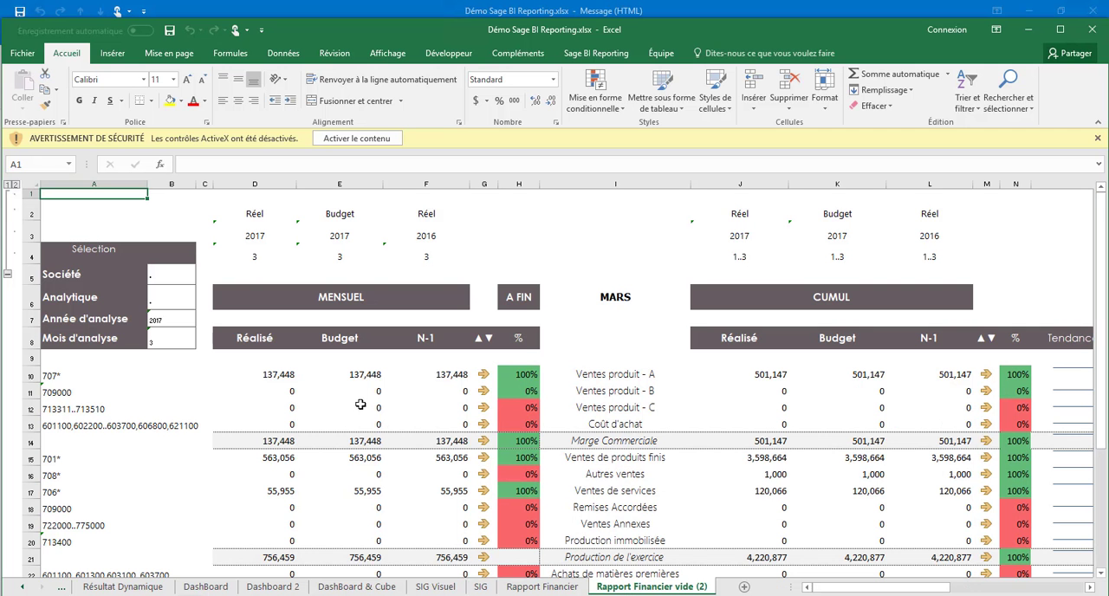
pyautogui.click(271, 378)
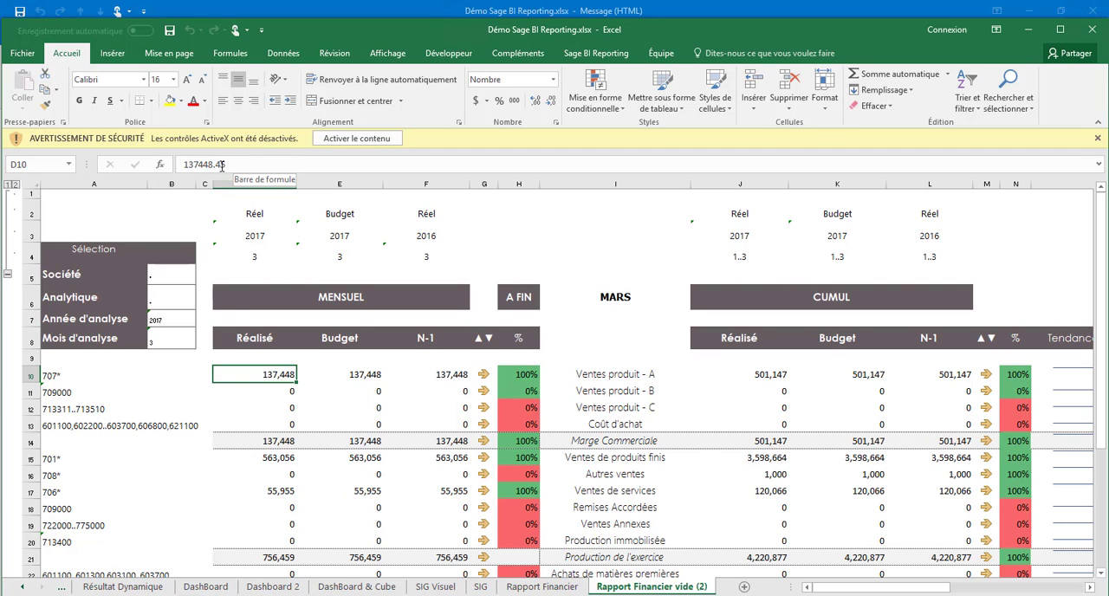
pyautogui.click(271, 460)
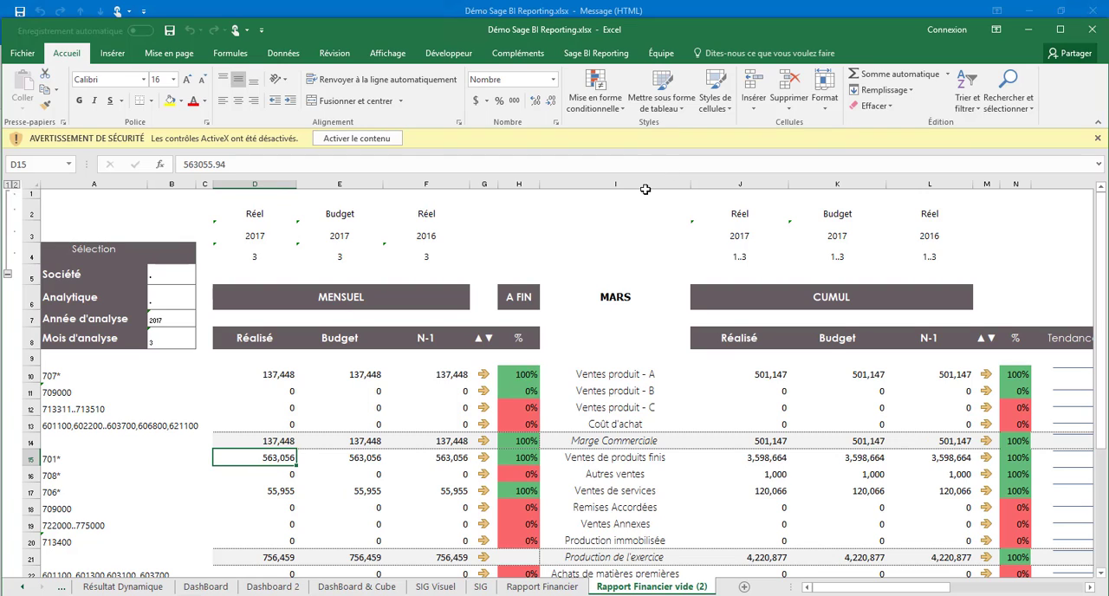
# Step: Open a Sage BI Reporting session in the attached workbook, replacing the Admin login with the other user's login name
pyautogui.click(596, 53)
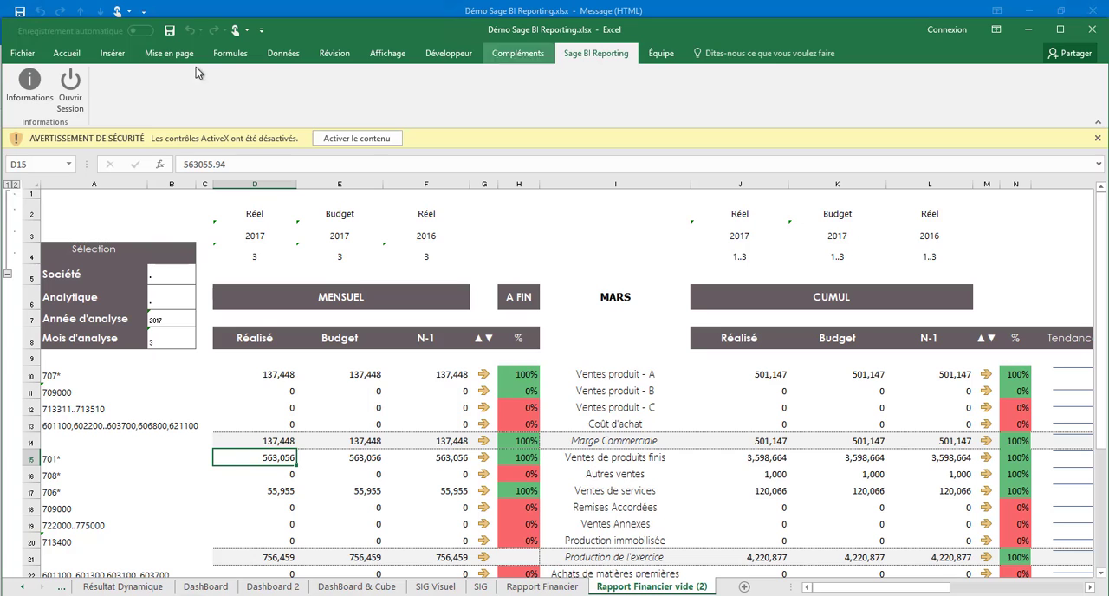
pyautogui.click(72, 87)
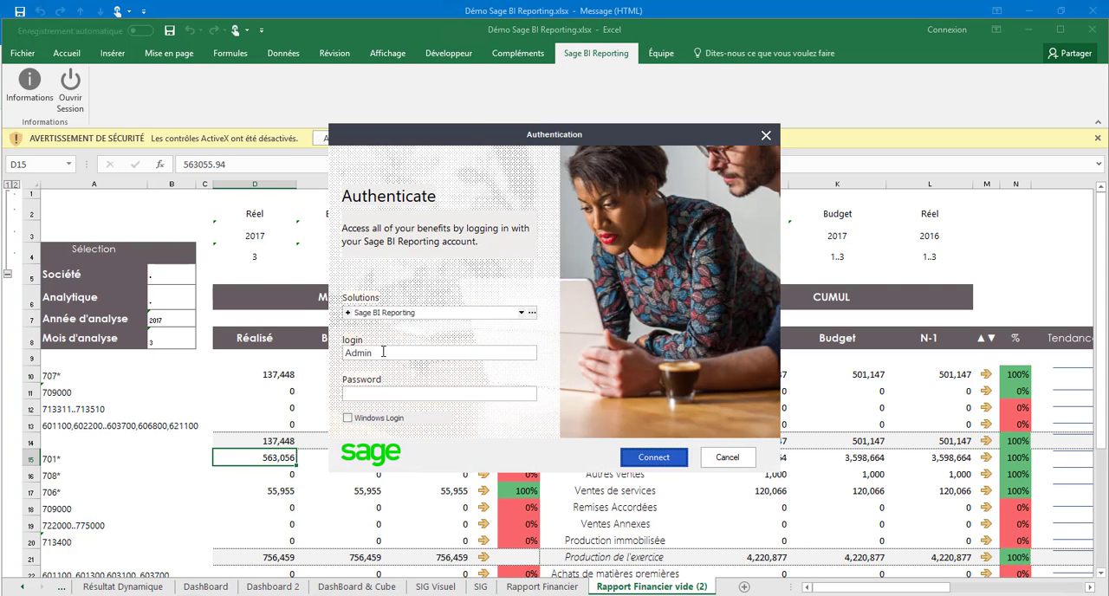
pyautogui.moveTo(383, 352); pyautogui.dragTo(330, 350)
pyautogui.write('Olivier')
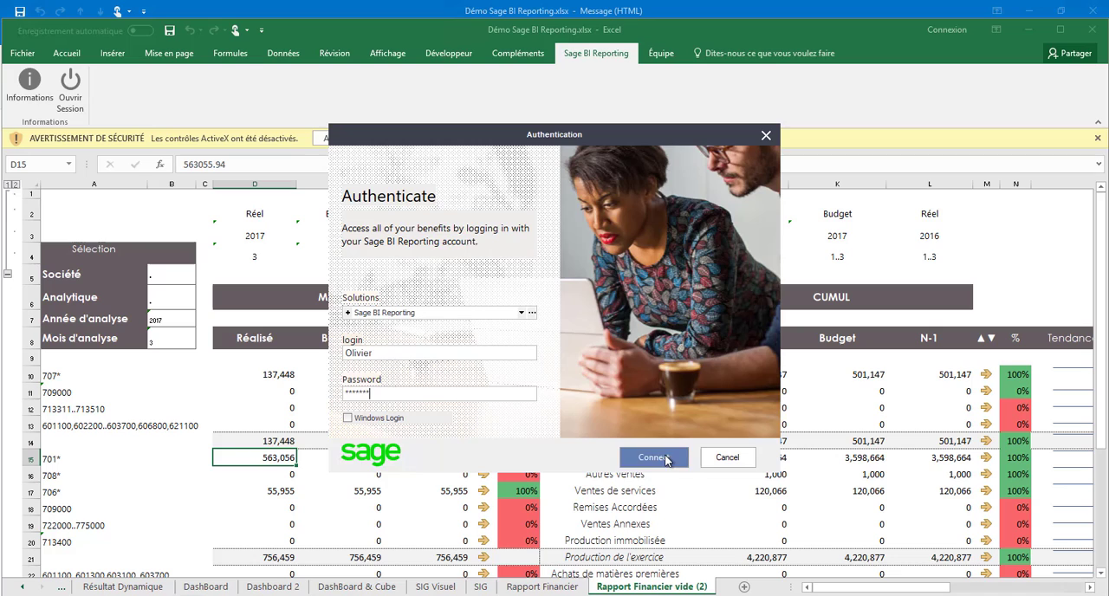
pyautogui.click(663, 460)
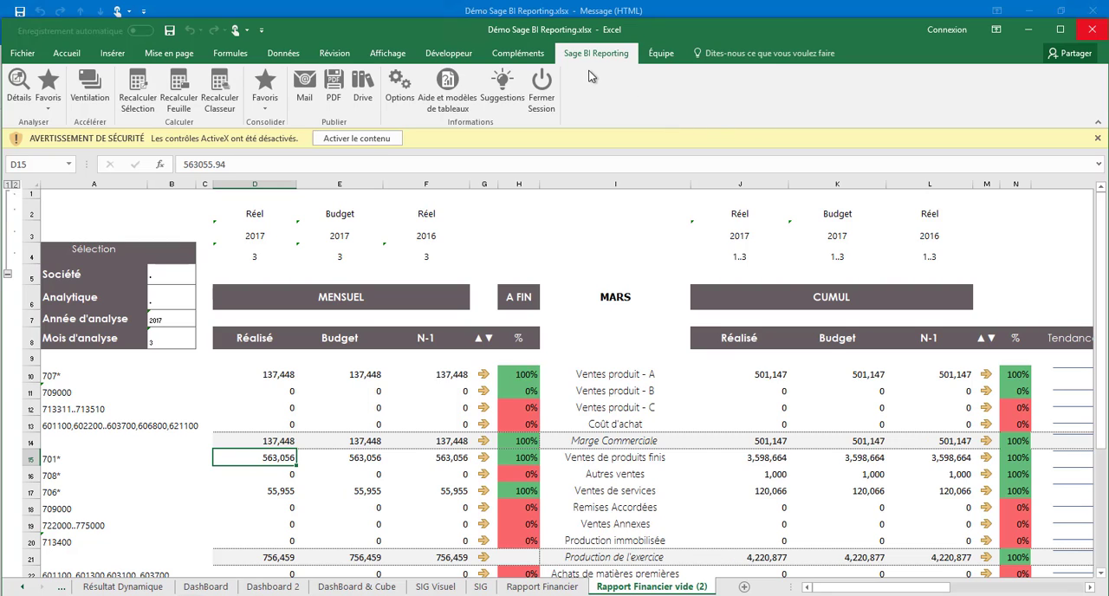
# Step: Close the attached workbook without saving and launch Sage BI Reporting Studio
pyautogui.click(1091, 33)
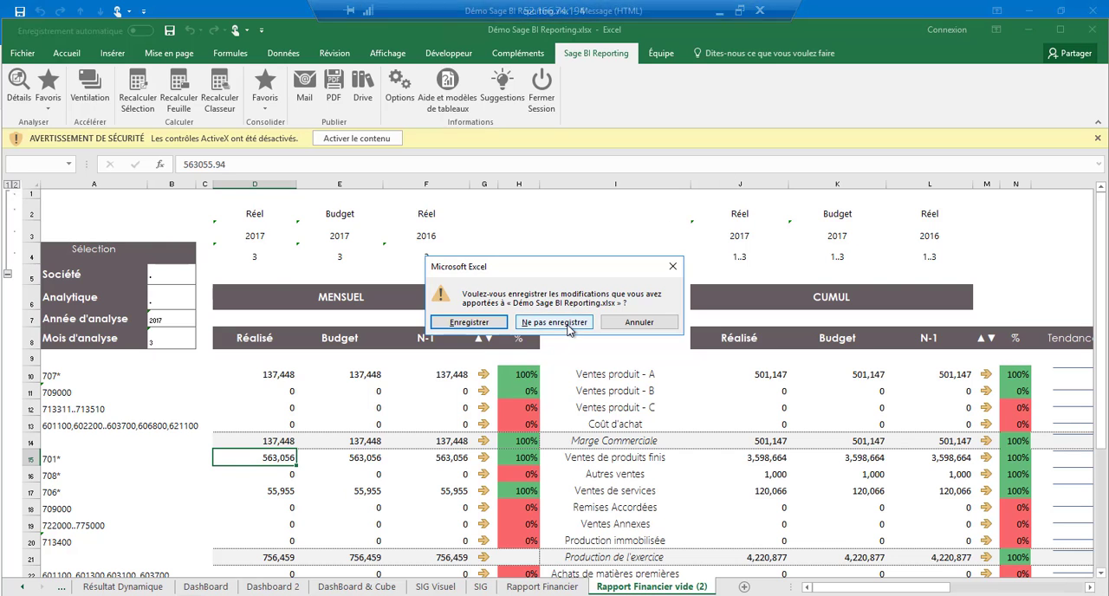
pyautogui.click(554, 323)
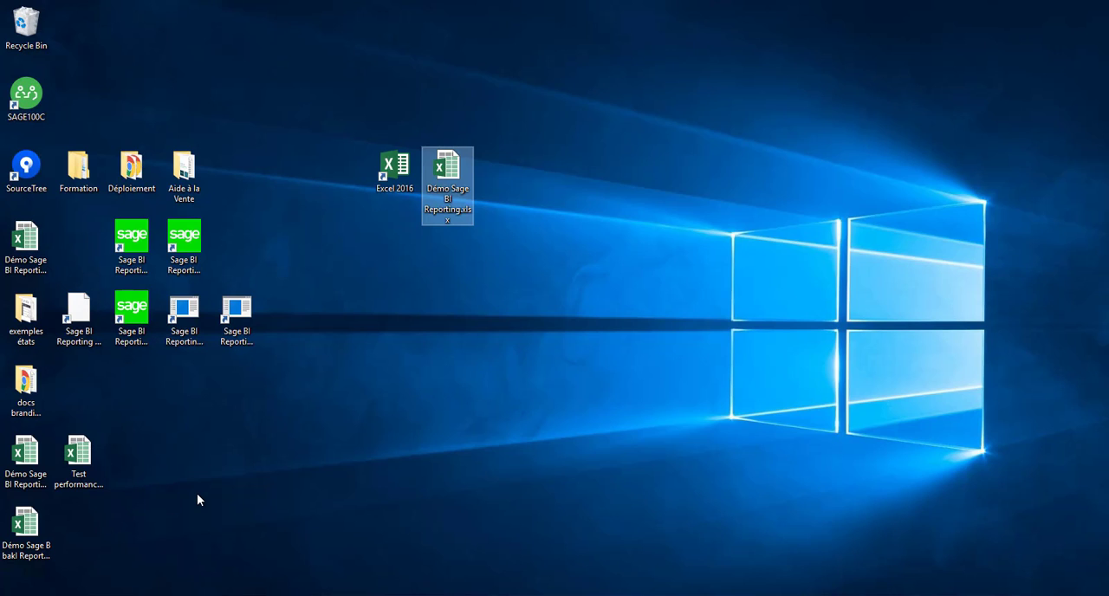
pyautogui.press('super')
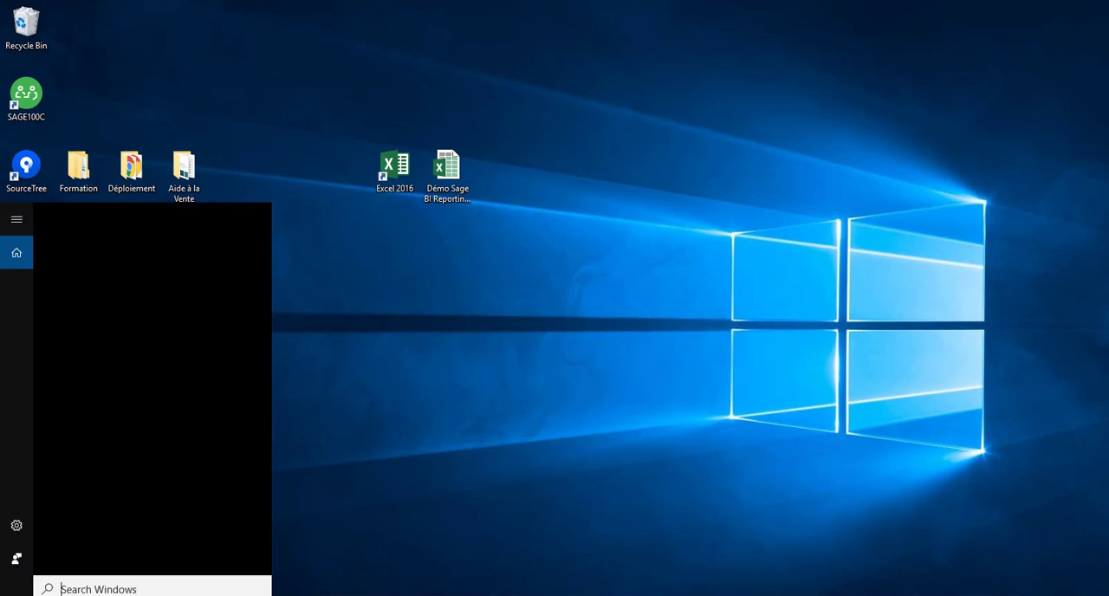
pyautogui.write('studio')
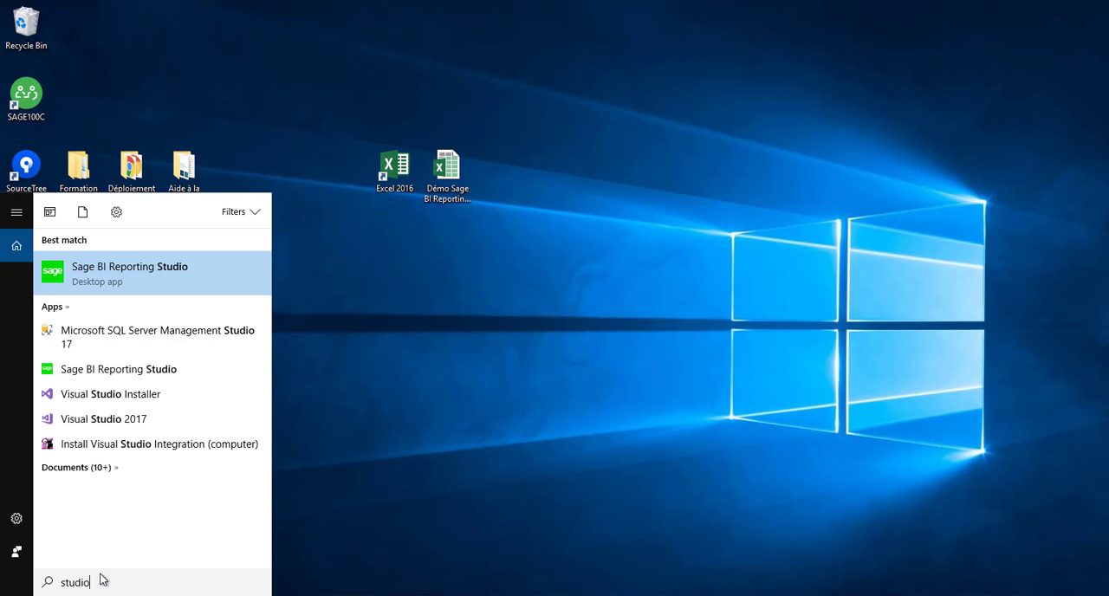
pyautogui.click(138, 280)
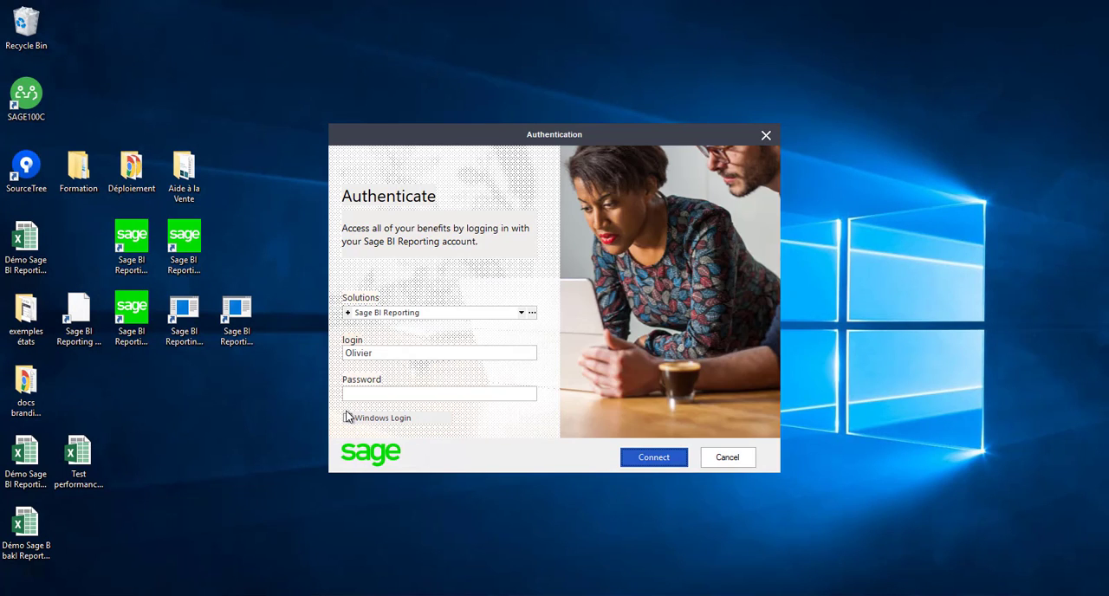
# Step: Log in to Sage BI Reporting Studio with the Admin login and the account password
pyautogui.click(417, 354)
pyautogui.doubleClick(416, 355)
pyautogui.write('Admin')
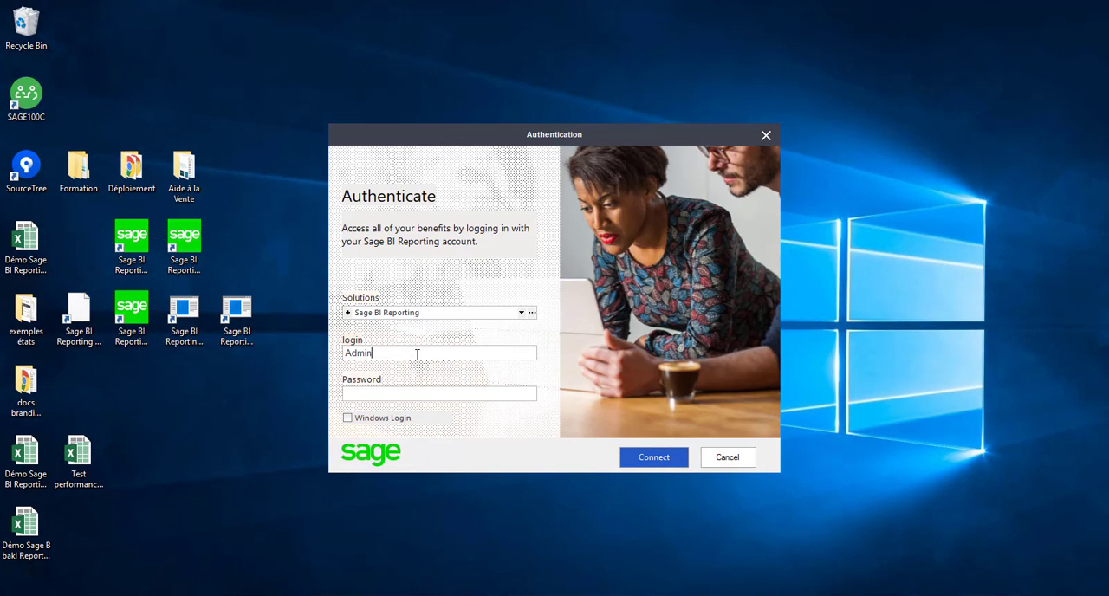
pyautogui.press('Tab')
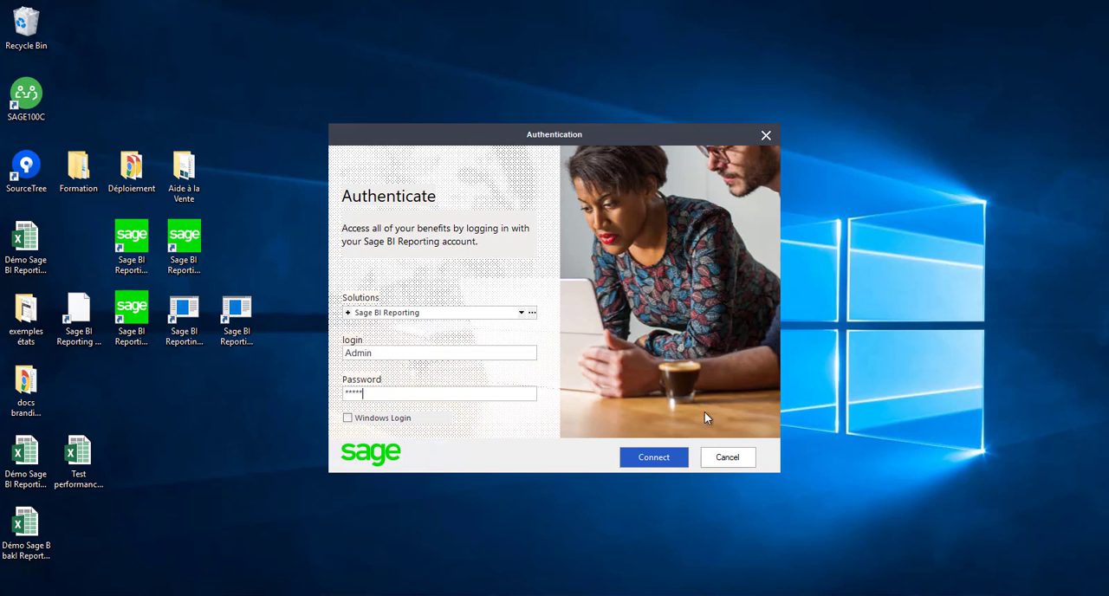
pyautogui.click(653, 459)
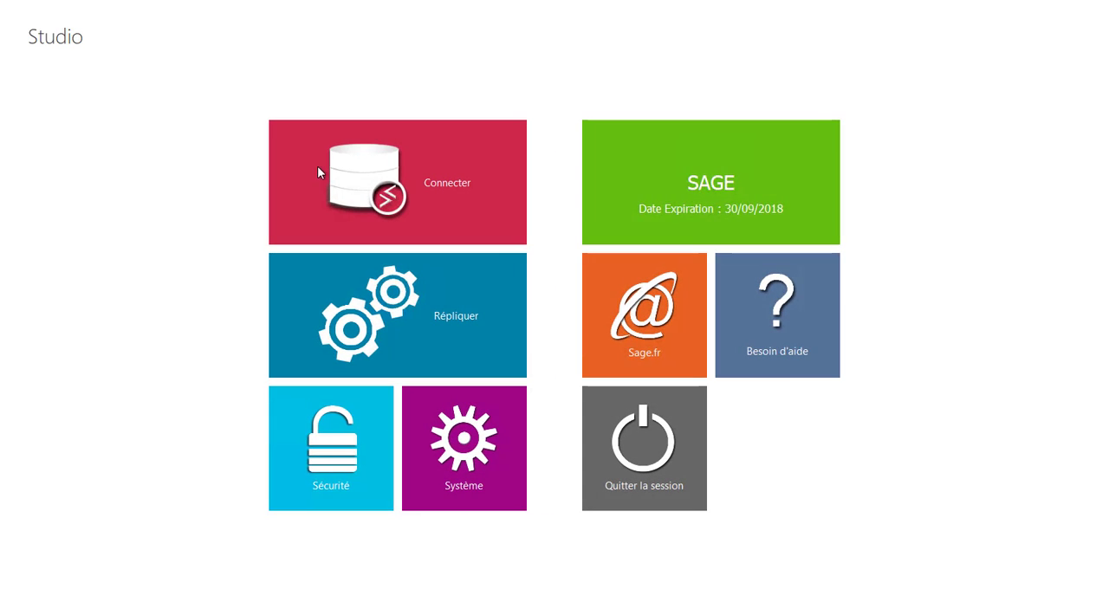
# Step: Open the Connecter area and review the models of the Sage Comptabilité 100 and Sage Gestion Commerciale 100 connectors
pyautogui.click(323, 178)
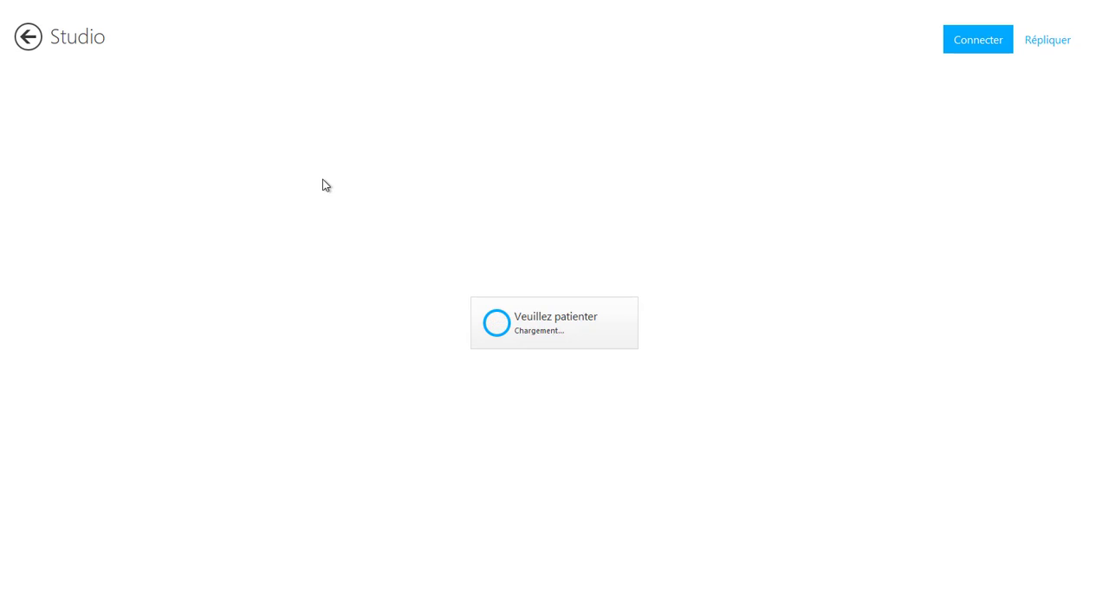
pyautogui.click(96, 101)
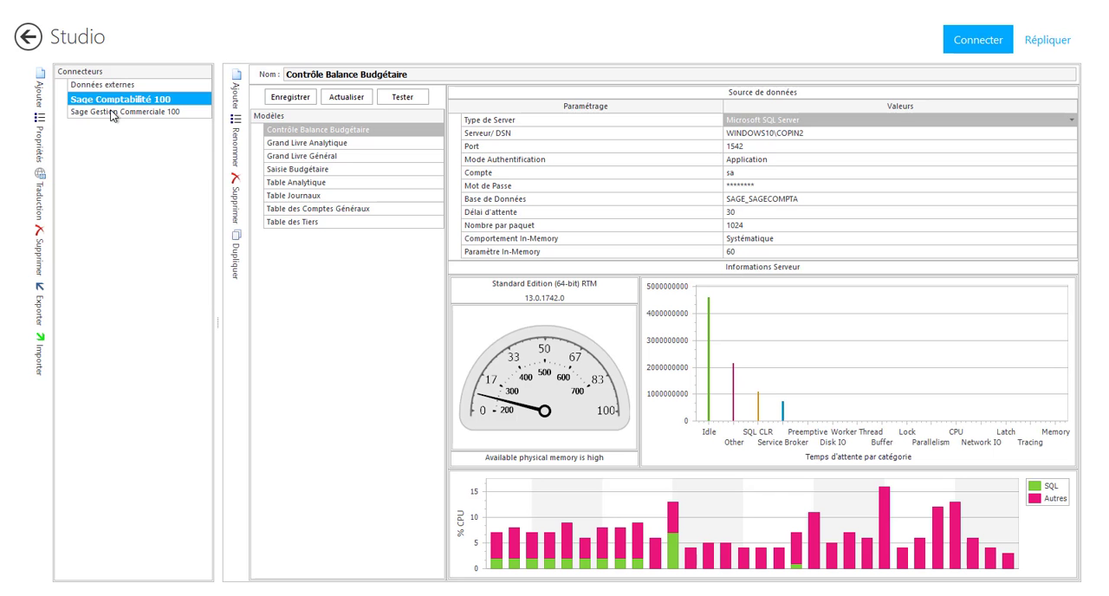
pyautogui.click(112, 113)
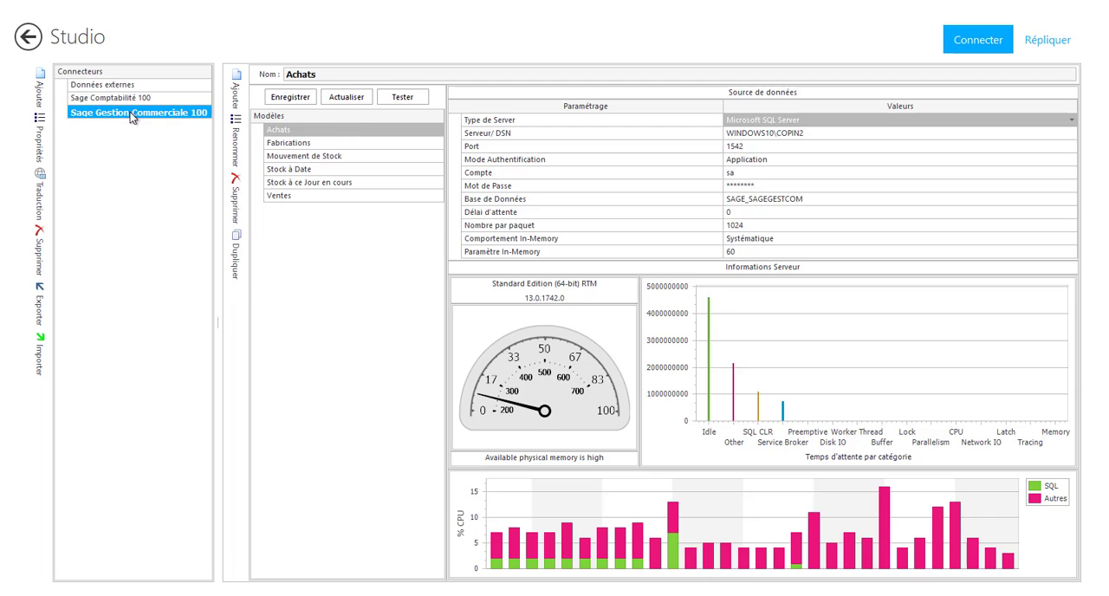
# Step: Open the Ventes model of Sage Gestion Commerciale 100 and examine its table schema and field dictionary
pyautogui.click(290, 201)
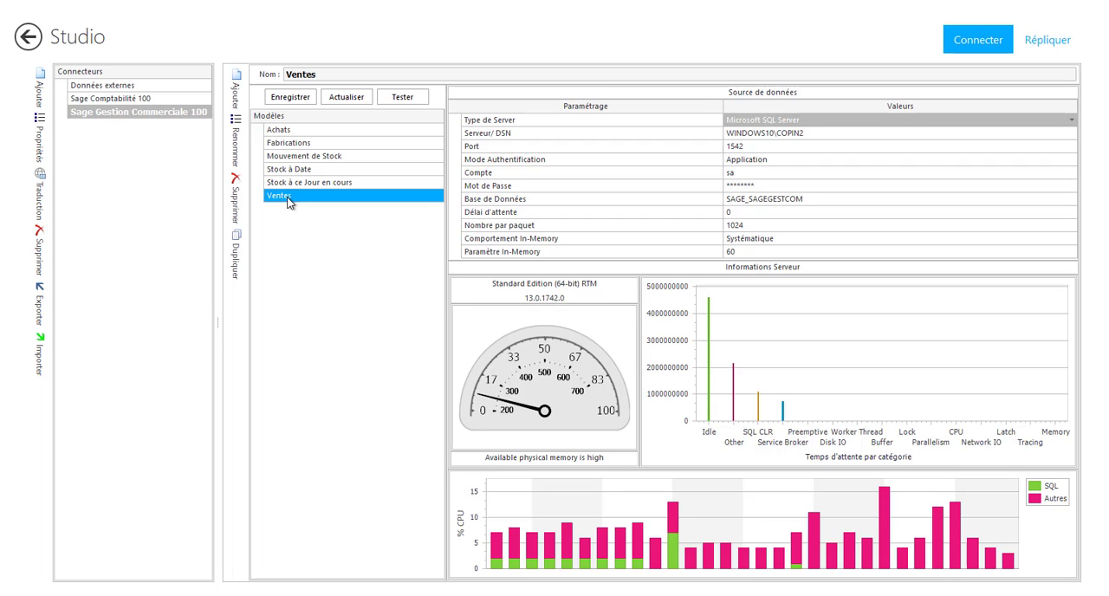
pyautogui.doubleClick(289, 195)
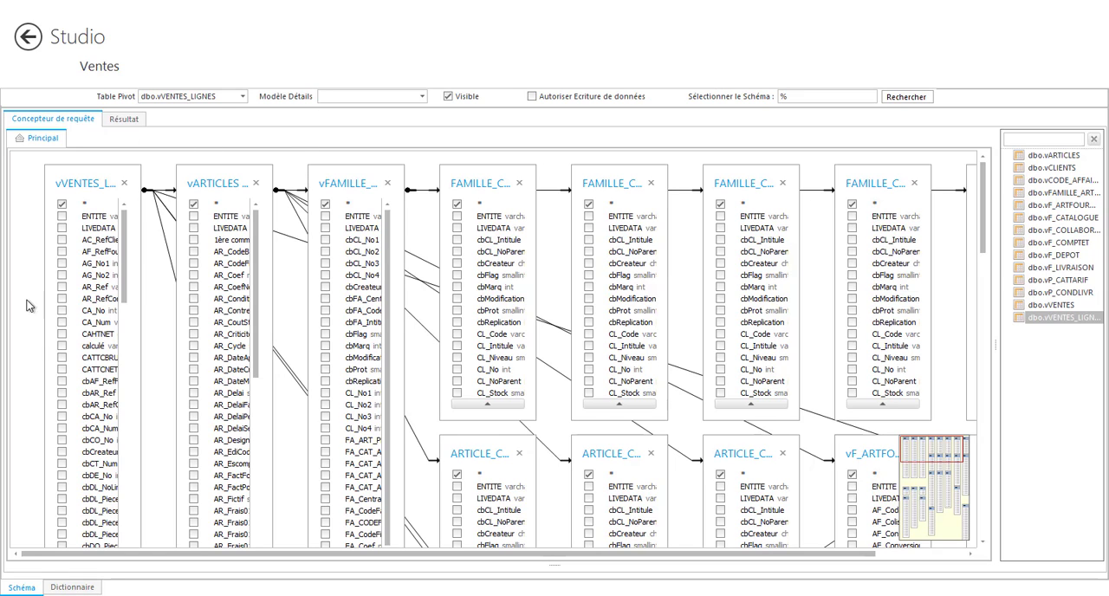
pyautogui.click(72, 587)
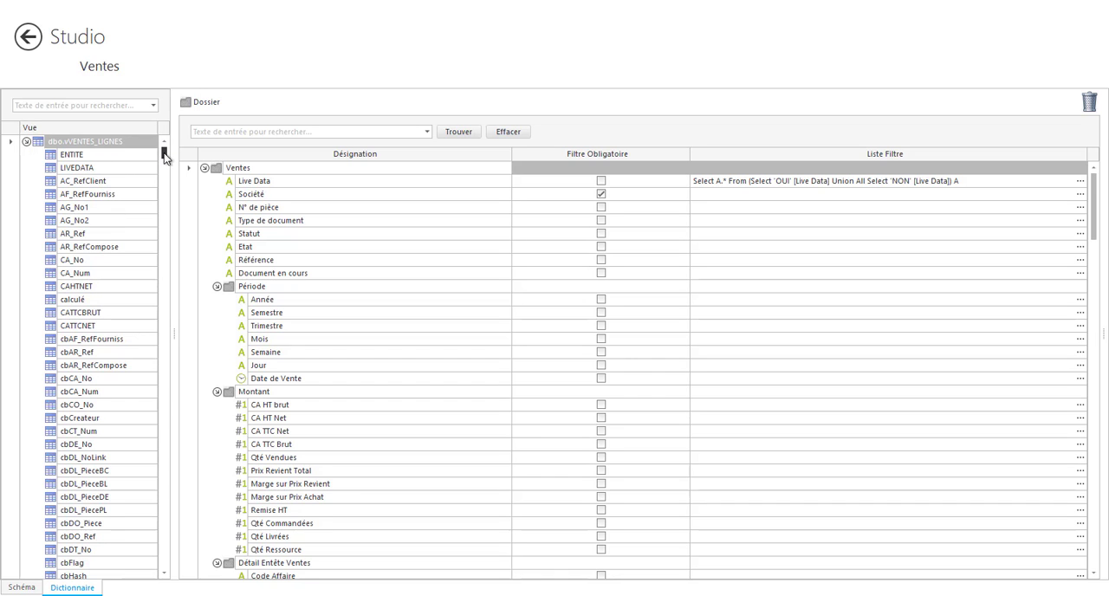
pyautogui.moveTo(164, 159)
pyautogui.mouseDown()
pyautogui.moveTo(164, 279)
pyautogui.moveTo(164, 151)
pyautogui.mouseUp()
# Step: Examine the type options and field expression of CA HT brut in the Montant folder, and cancel without changes
pyautogui.rightClick(329, 408)
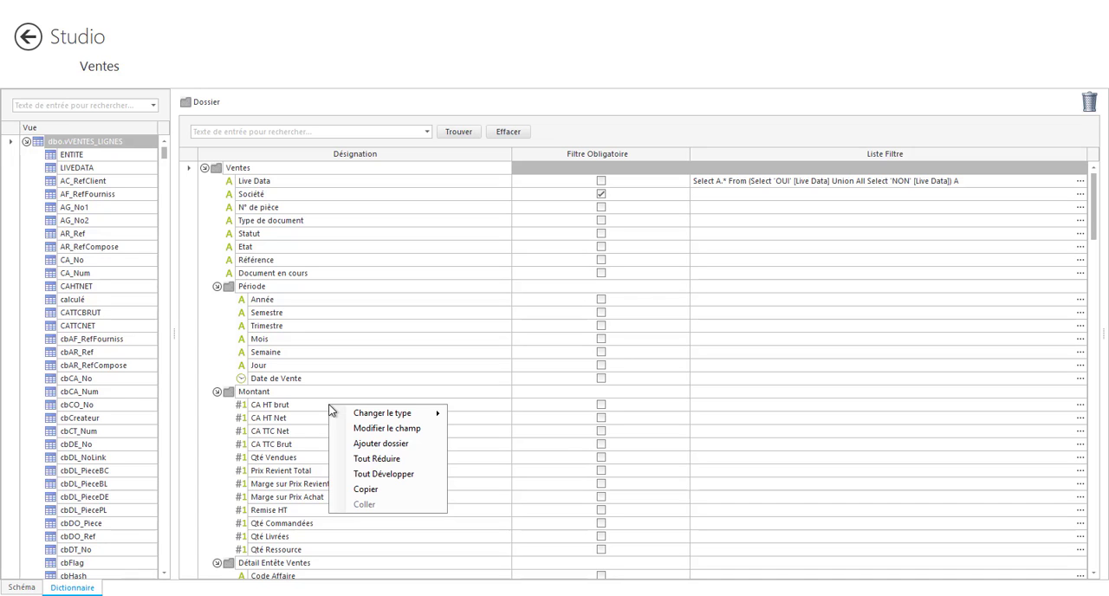
pyautogui.moveTo(390, 414)
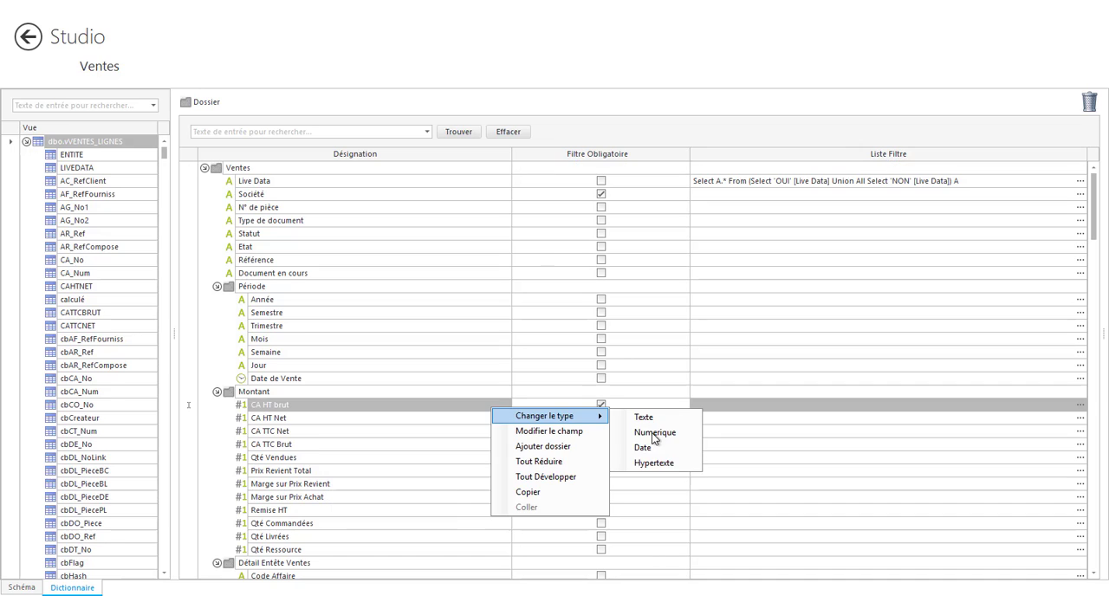
pyautogui.click(479, 403)
pyautogui.rightClick(519, 405)
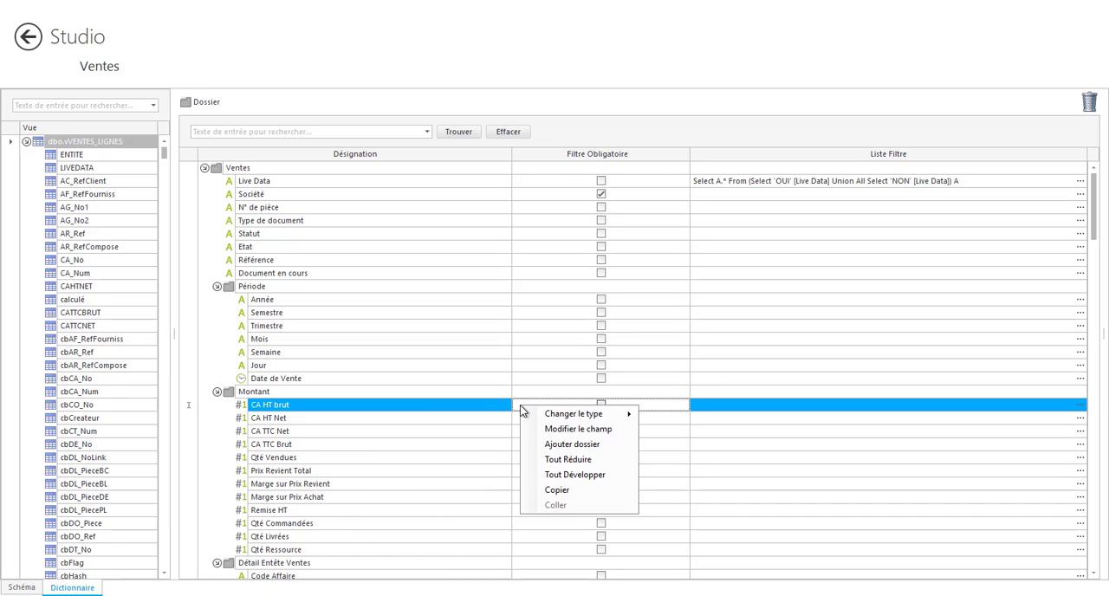
pyautogui.click(540, 431)
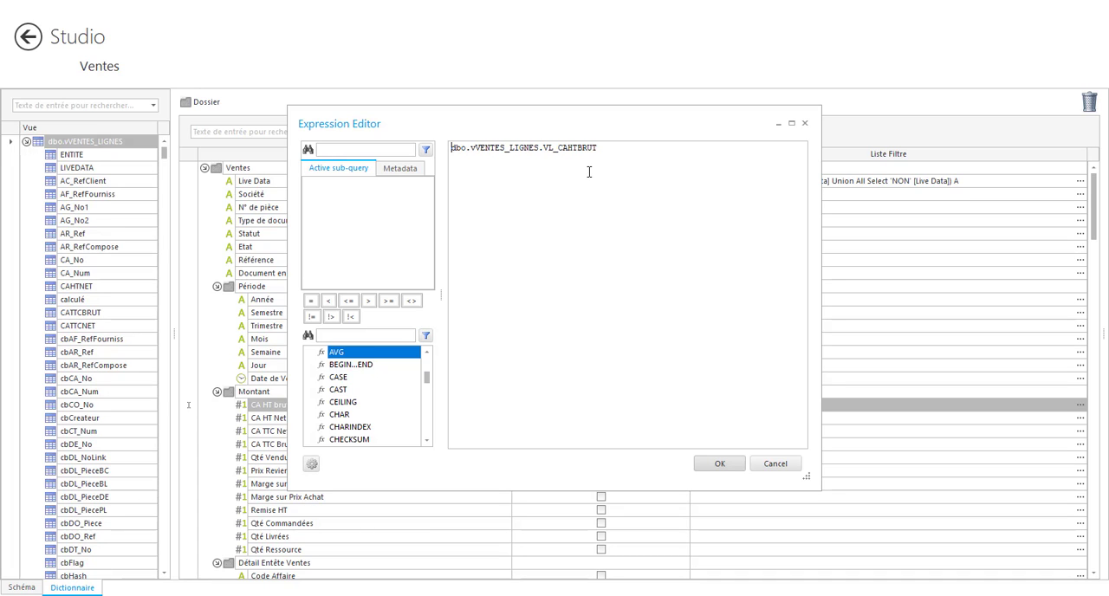
pyautogui.click(777, 464)
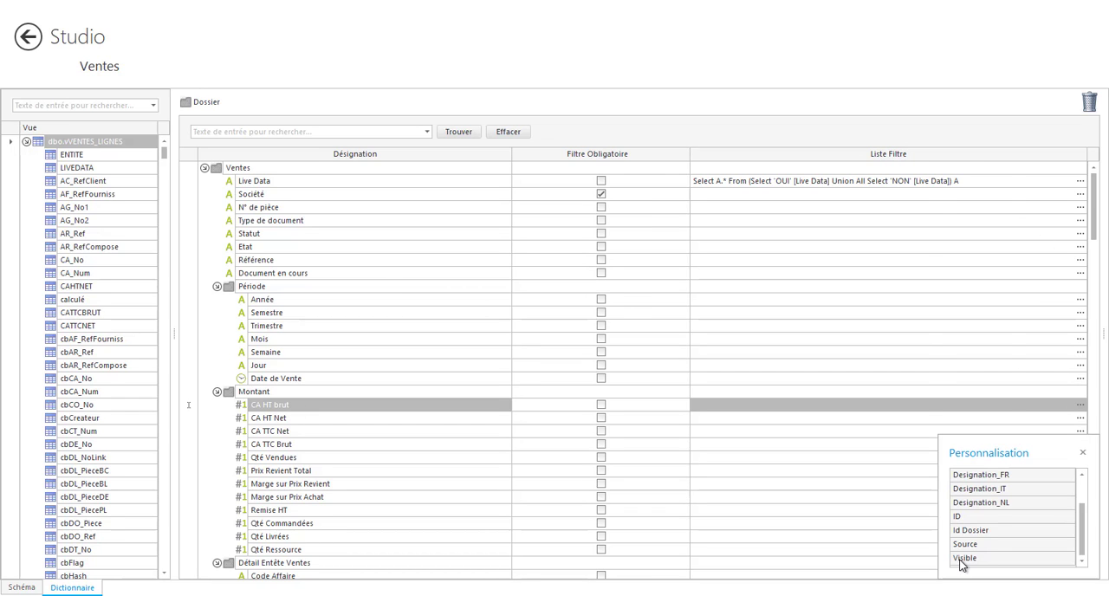
# Step: Add the Visible column to the Ventes dictionary grid and close the column customization
pyautogui.doubleClick(962, 561)
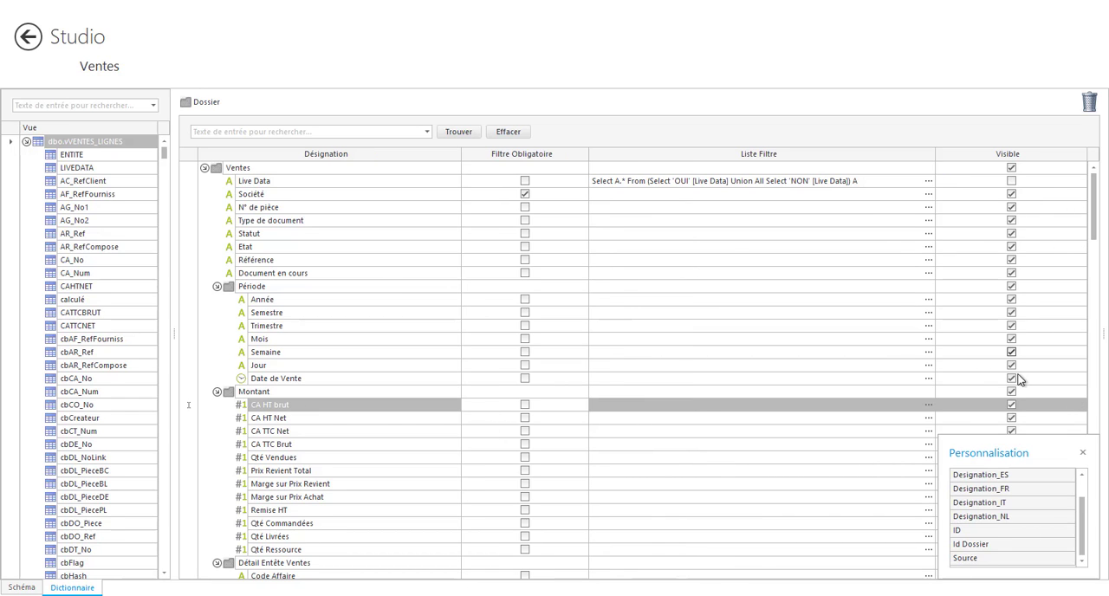
pyautogui.click(1083, 455)
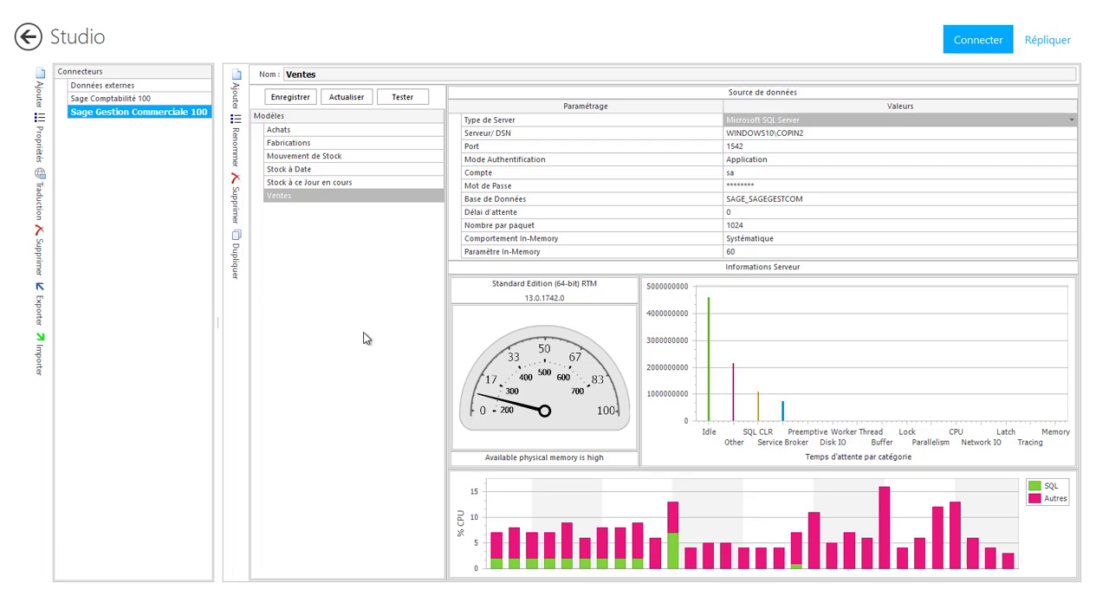
# Step: Switch to the Répliquer area and open the Gestion Commerciale process to view its data warehouse steps
pyautogui.click(1042, 43)
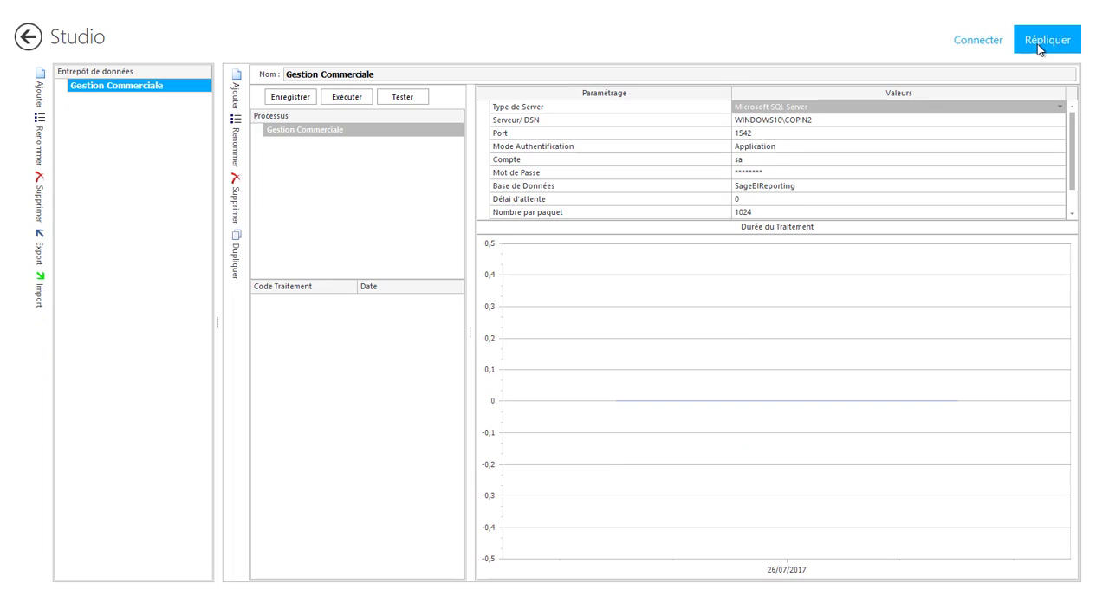
pyautogui.doubleClick(295, 131)
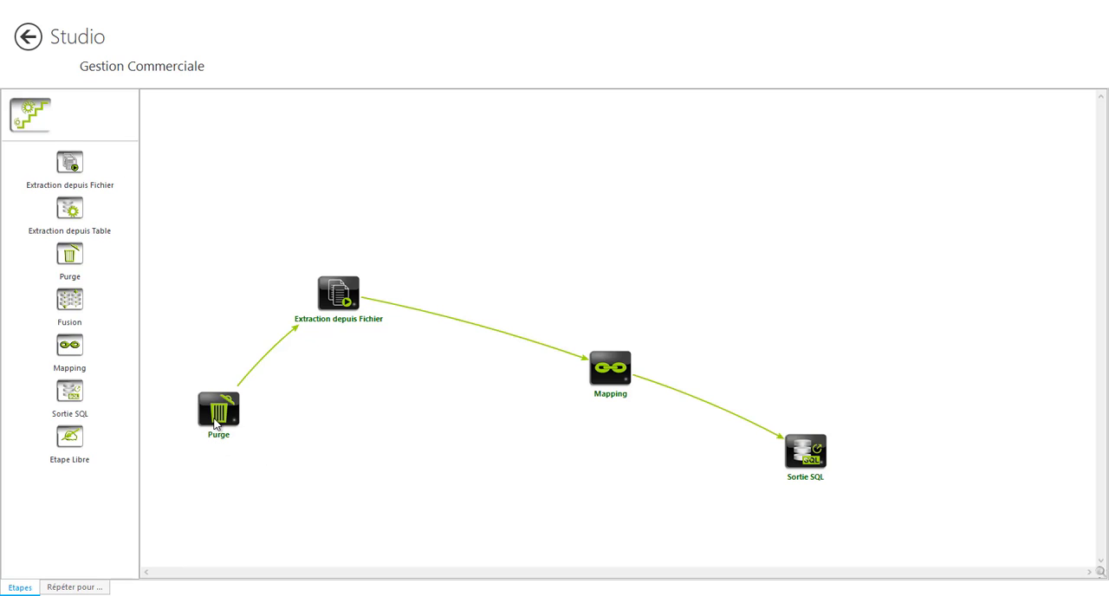
# Step: Open the Extraction depuis Fichier step and examine its file, content and field settings
pyautogui.doubleClick(345, 298)
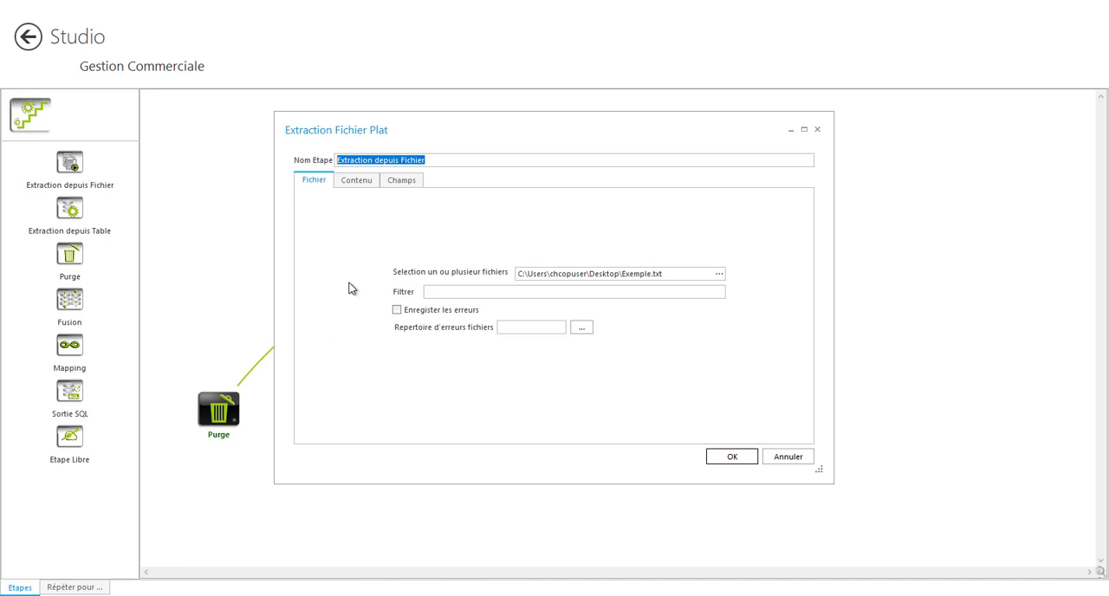
pyautogui.click(348, 186)
pyautogui.click(390, 184)
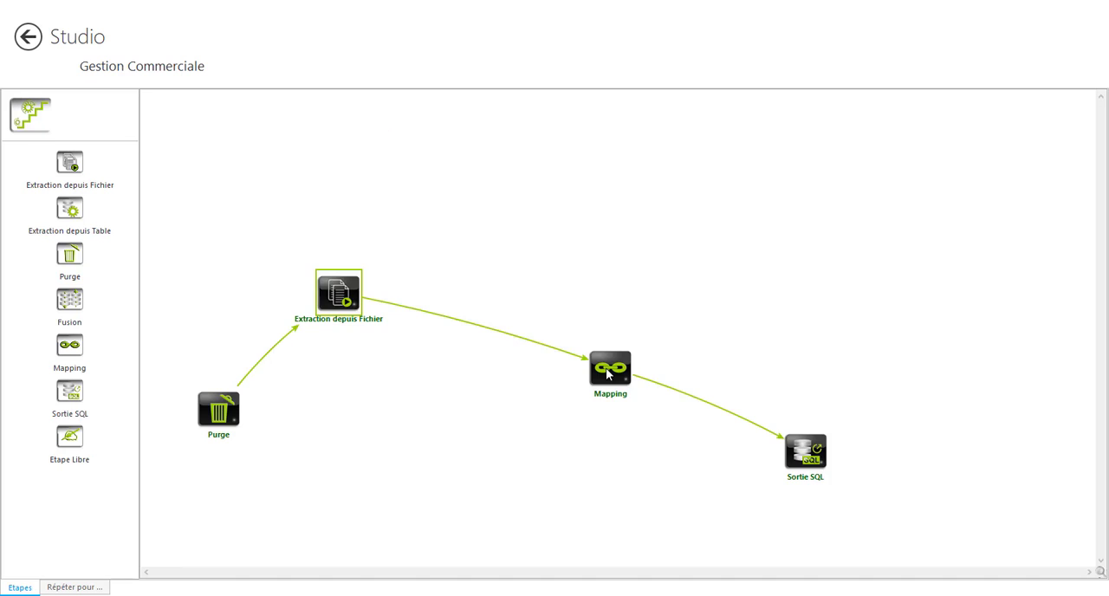
# Step: Examine the destination fields and expressions of the Mapping step, cancel without changes, and select the Sortie SQL step
pyautogui.doubleClick(604, 375)
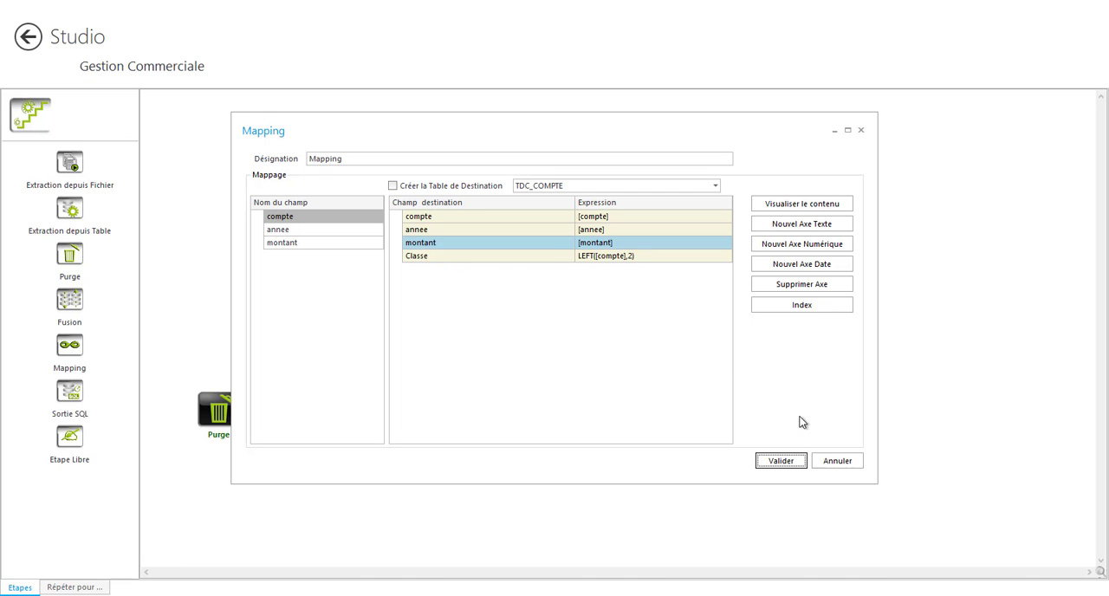
pyautogui.click(851, 460)
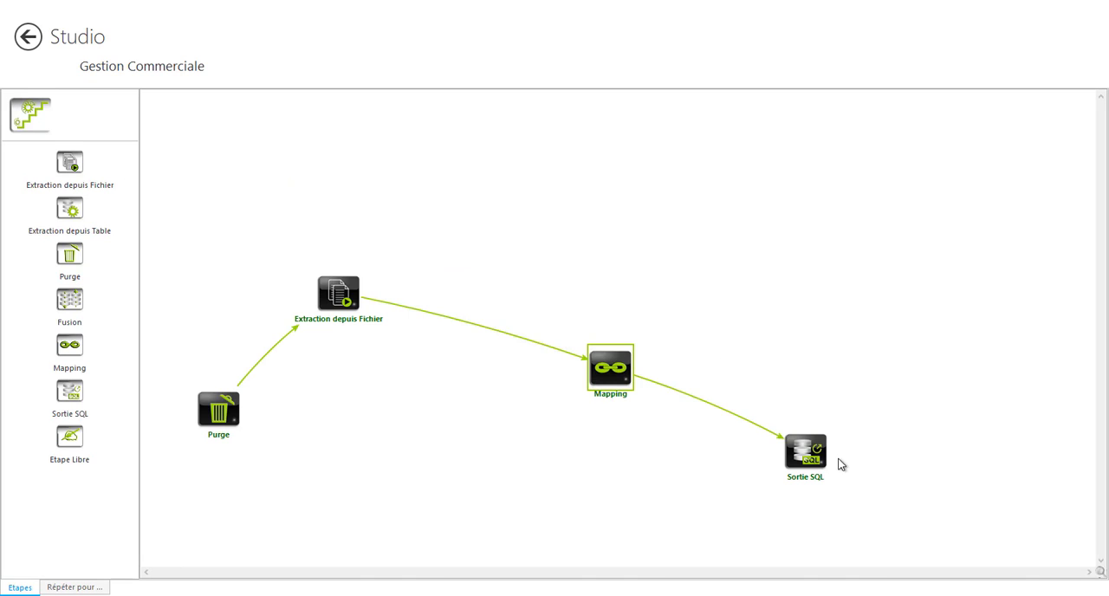
pyautogui.click(794, 454)
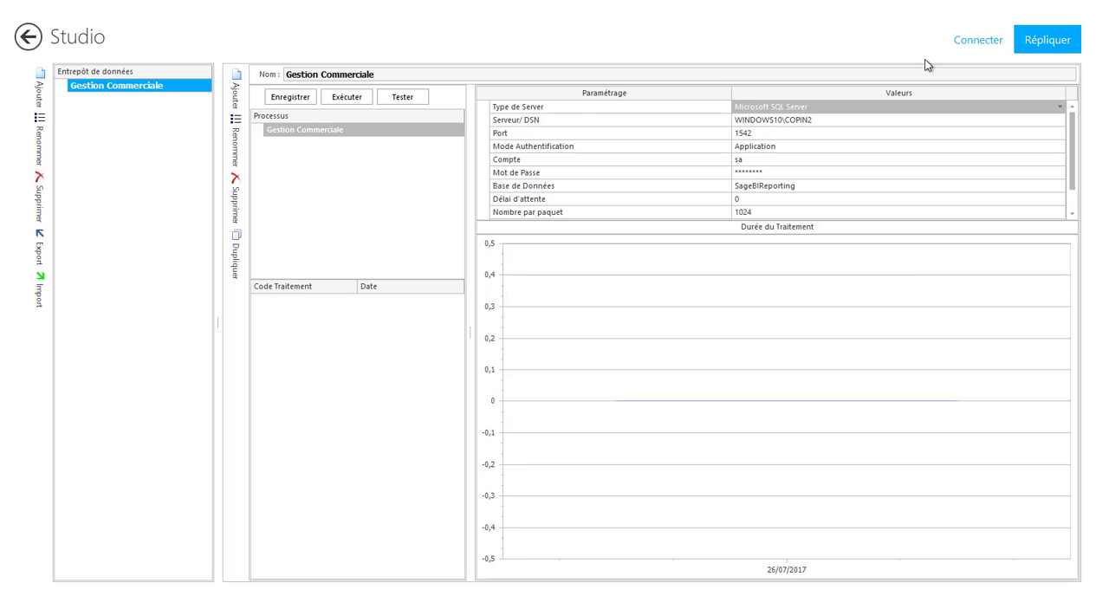
# Step: Open the Gestion Commerciale model of the Données externes connector, examine its dictionary, and leave without saving
pyautogui.click(970, 40)
pyautogui.click(90, 87)
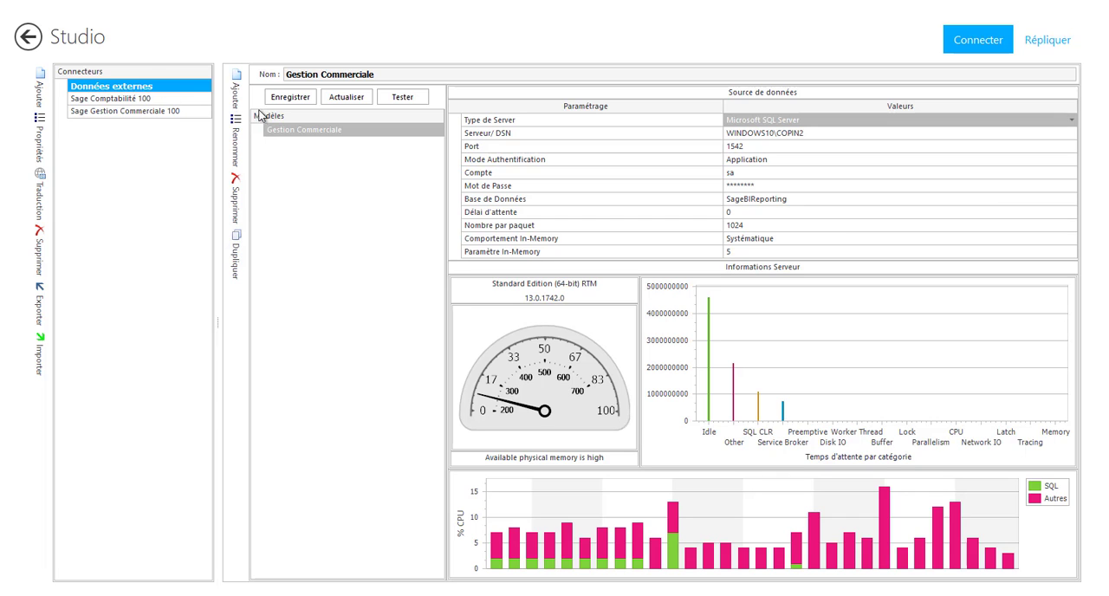
pyautogui.click(286, 136)
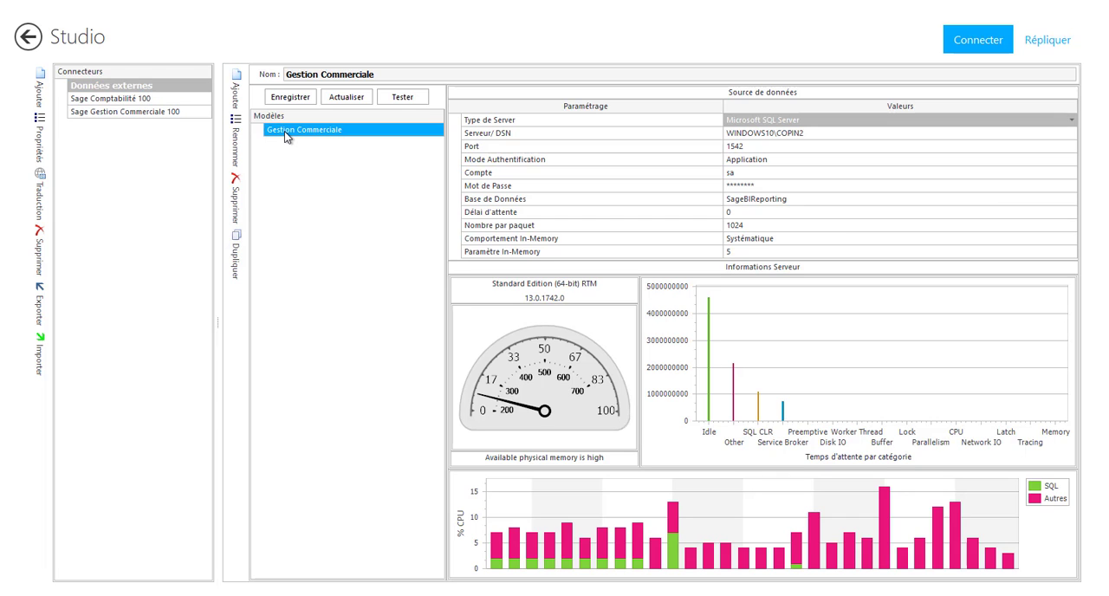
pyautogui.doubleClick(284, 131)
pyautogui.click(74, 588)
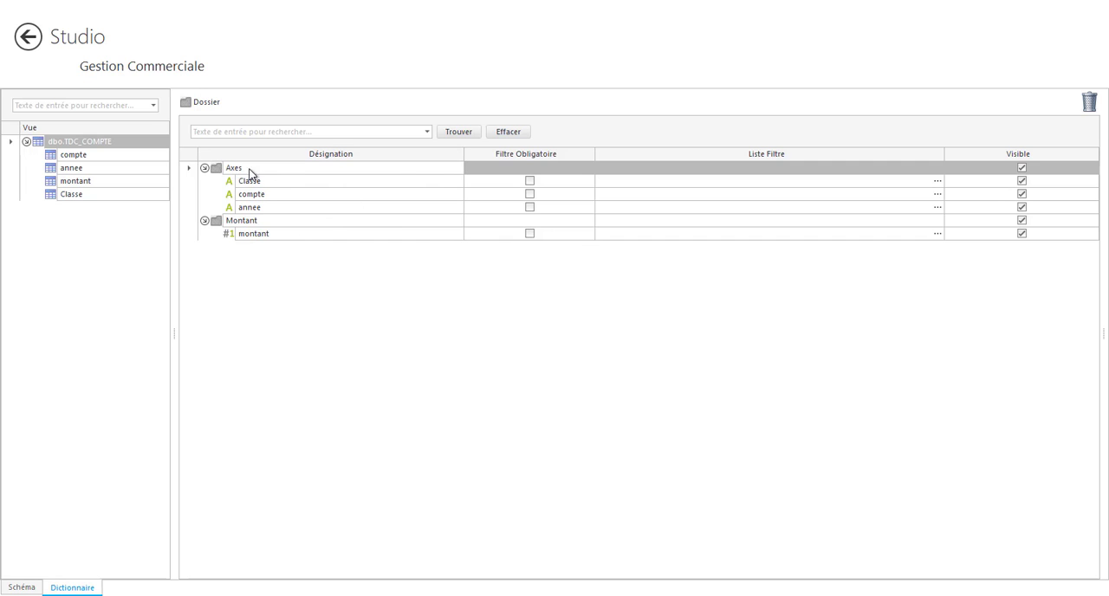
pyautogui.click(31, 38)
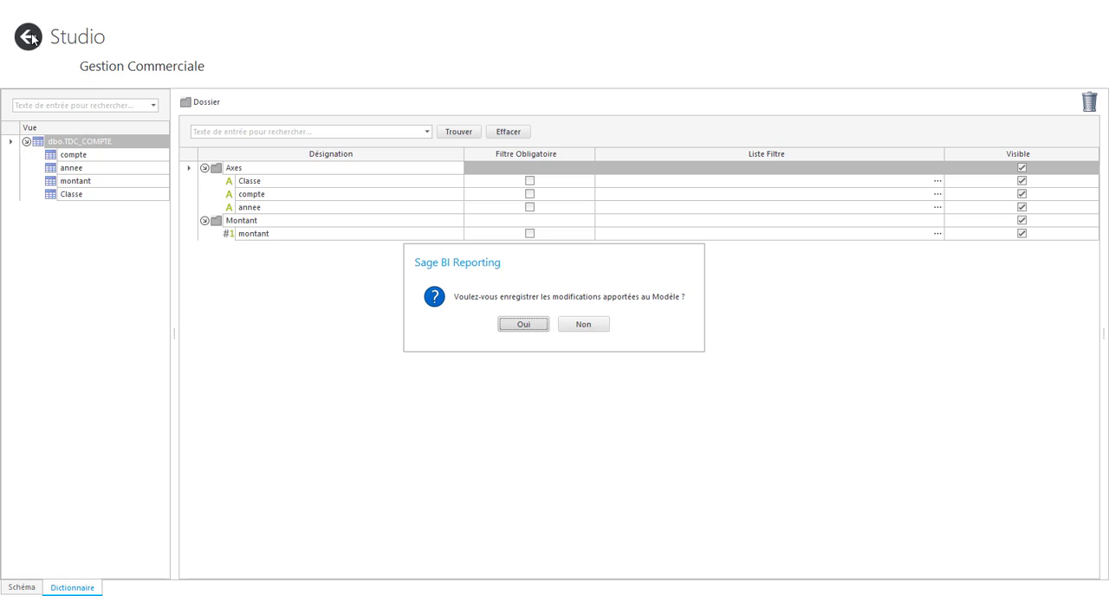
pyautogui.click(564, 333)
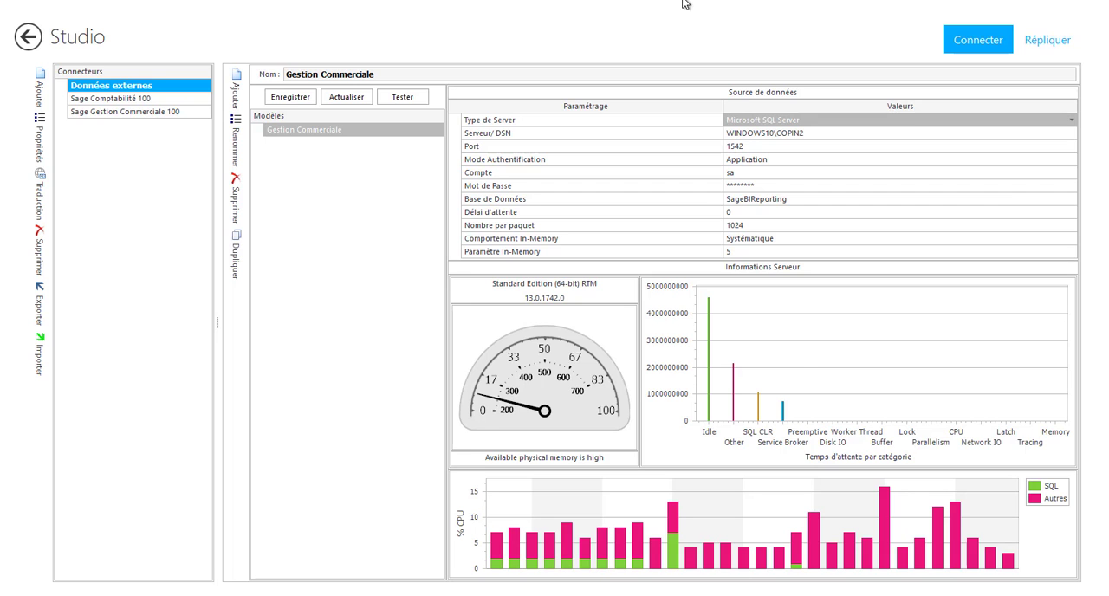
# Step: Open the Sécurité area and examine the Comptabilité group's automation and application rights
pyautogui.click(28, 37)
pyautogui.click(313, 455)
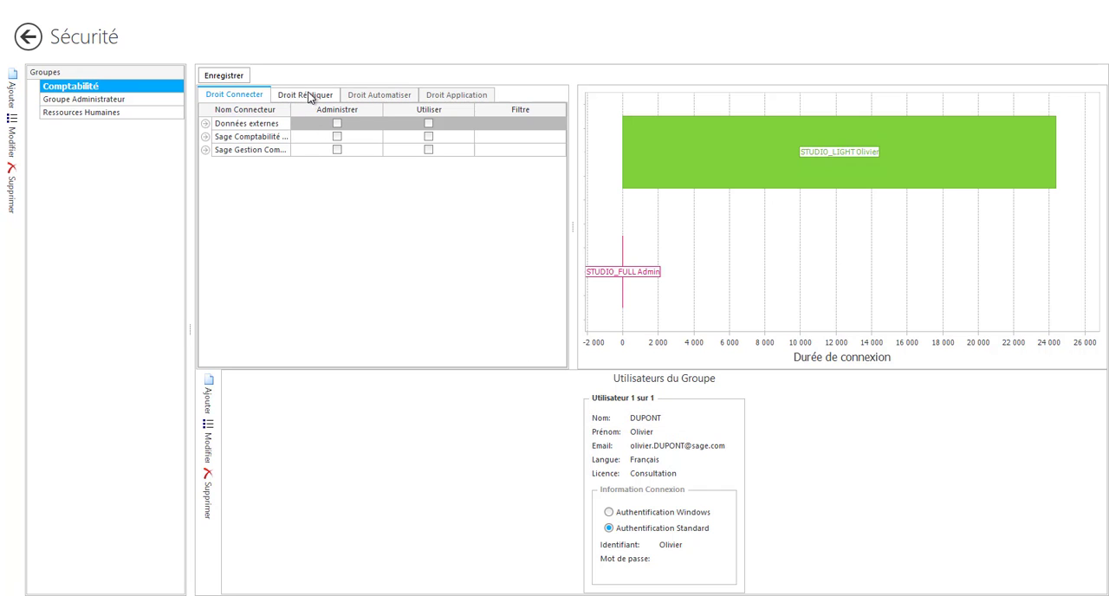
pyautogui.click(372, 97)
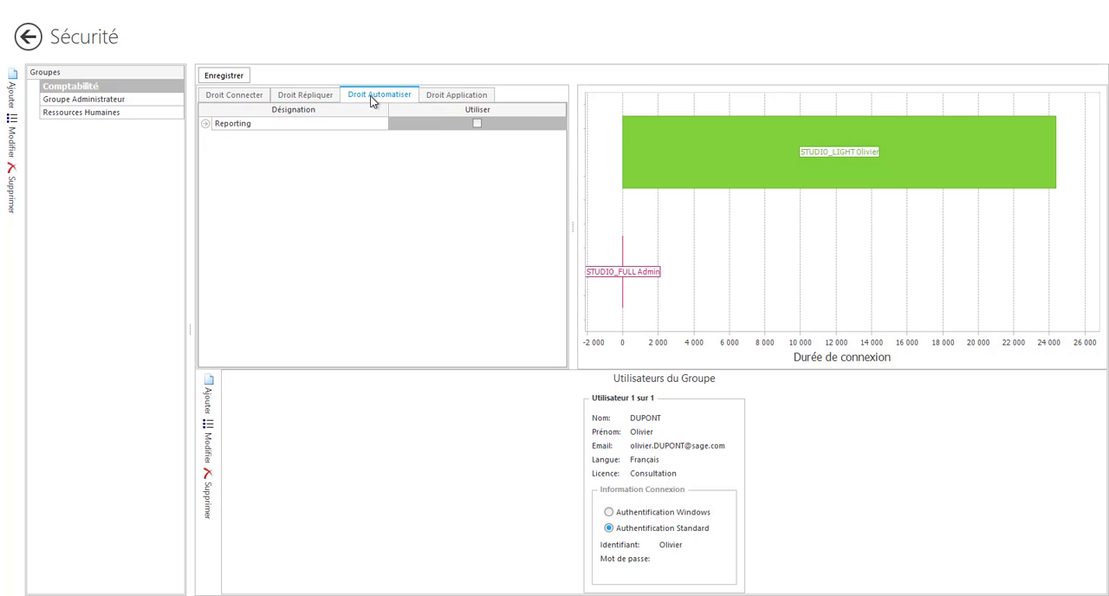
pyautogui.click(445, 98)
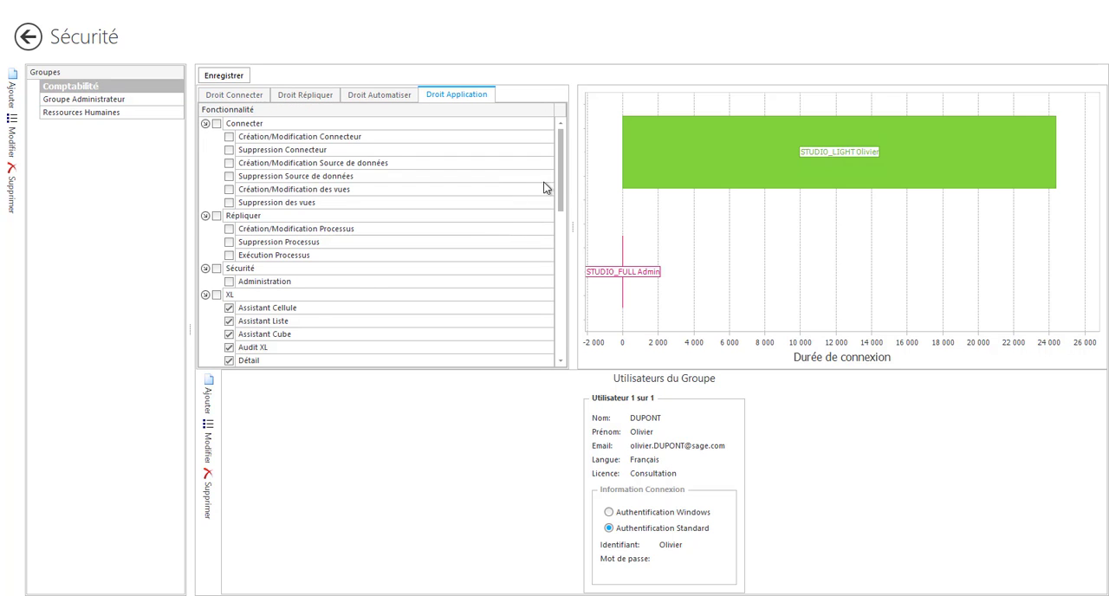
pyautogui.moveTo(559, 191); pyautogui.dragTo(248, 299)
# Step: Return to the Comptabilité group's connector rights and examine the axis filter list of the Ventes model
pyautogui.click(233, 95)
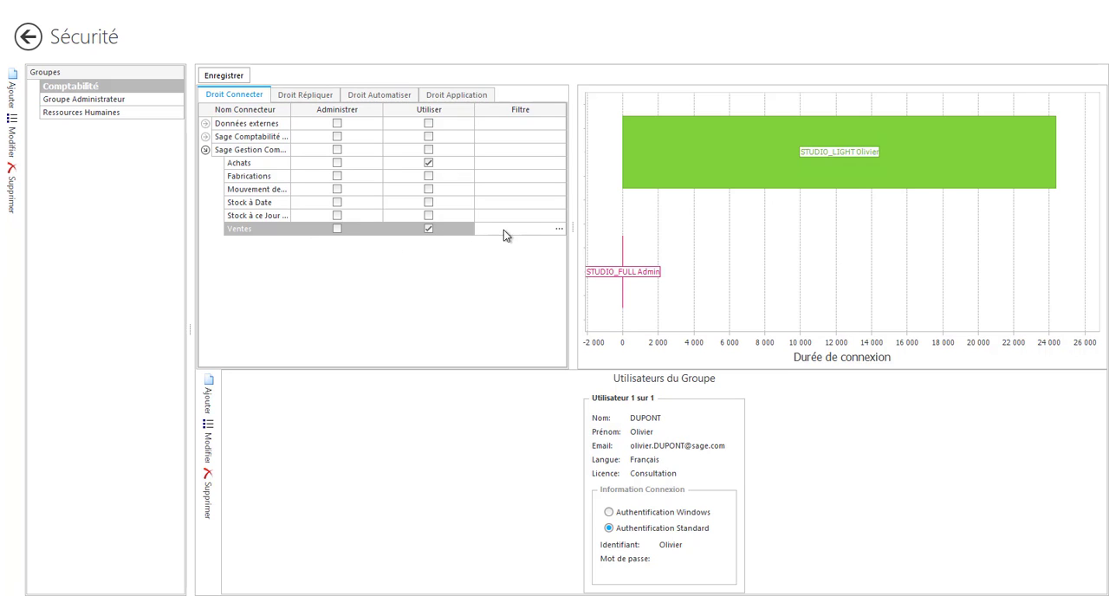
pyautogui.click(557, 230)
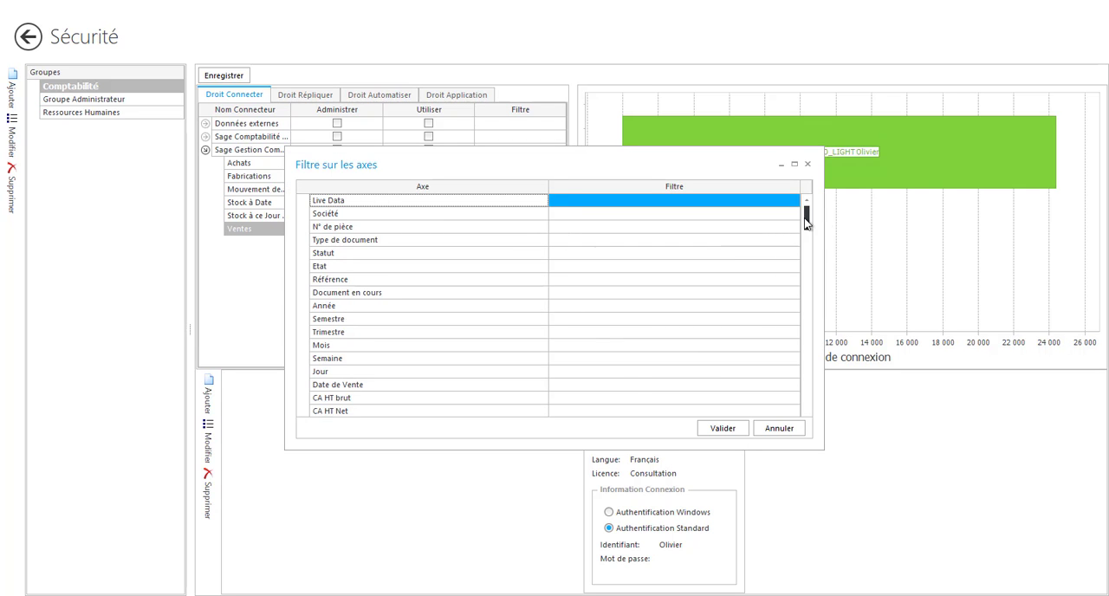
pyautogui.moveTo(806, 221)
pyautogui.mouseDown()
pyautogui.moveTo(812, 473)
pyautogui.moveTo(804, 212)
pyautogui.mouseUp()
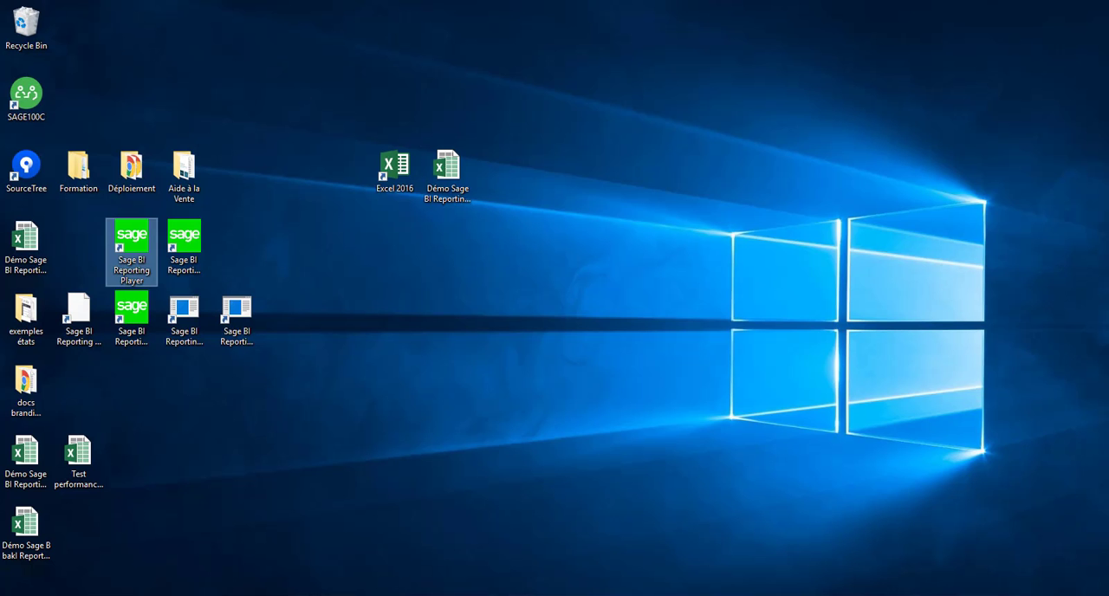
# Step: Launch Sage BI Reporting Automate from a Windows search and sign in with the account password
pyautogui.press('super')
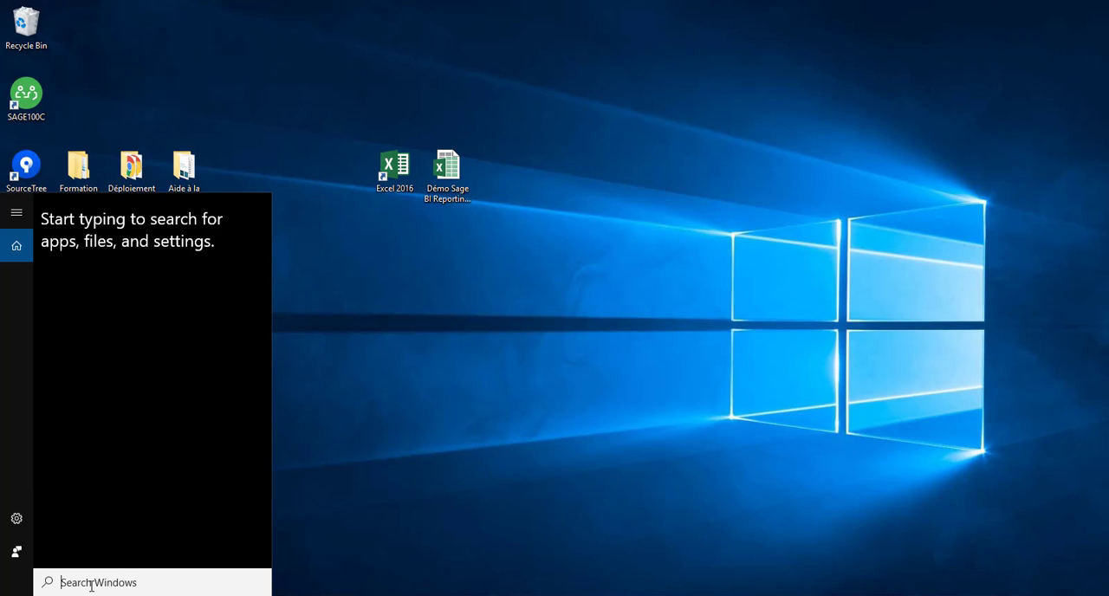
pyautogui.write('automat')
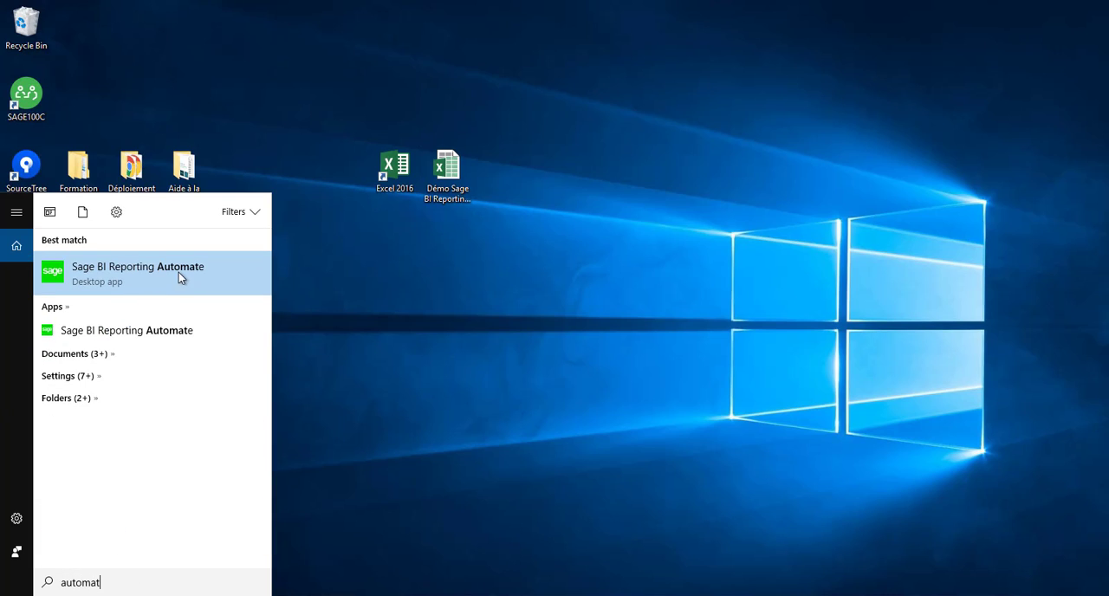
pyautogui.click(130, 274)
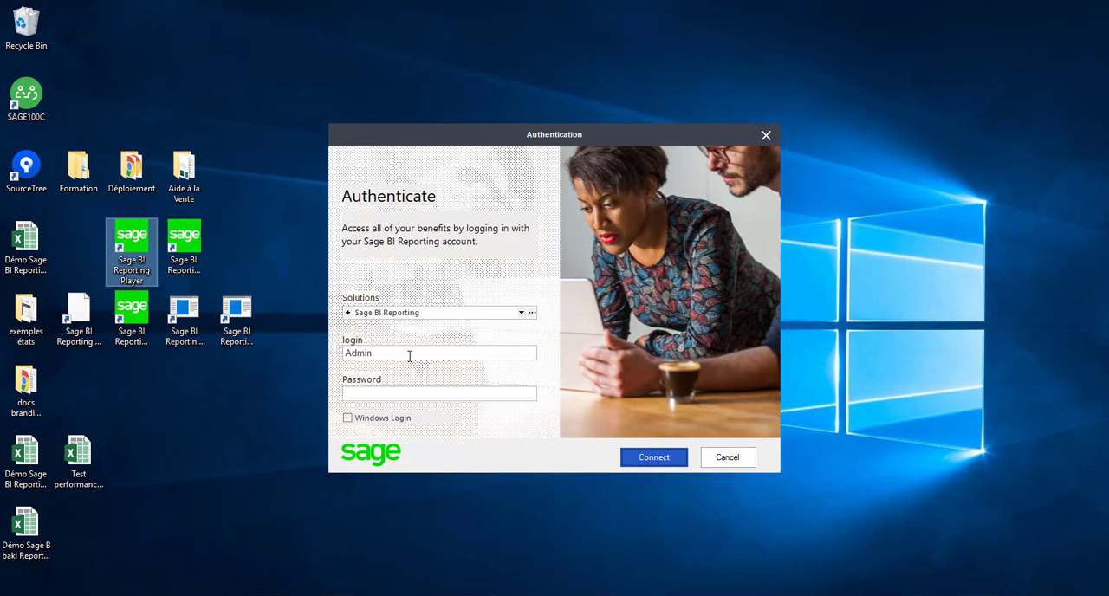
pyautogui.click(437, 394)
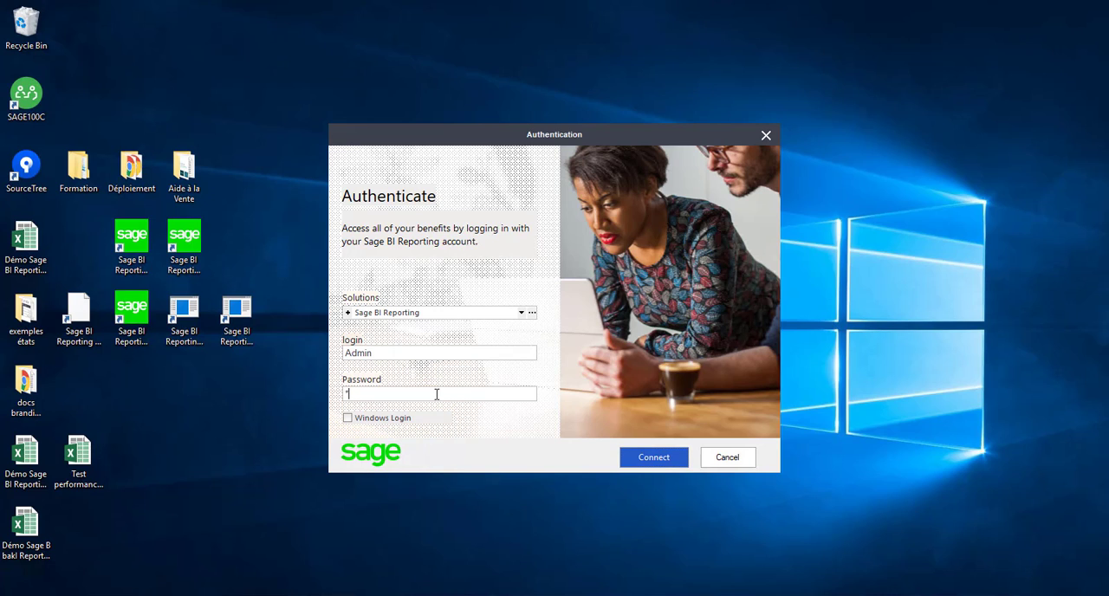
pyautogui.press('Return')
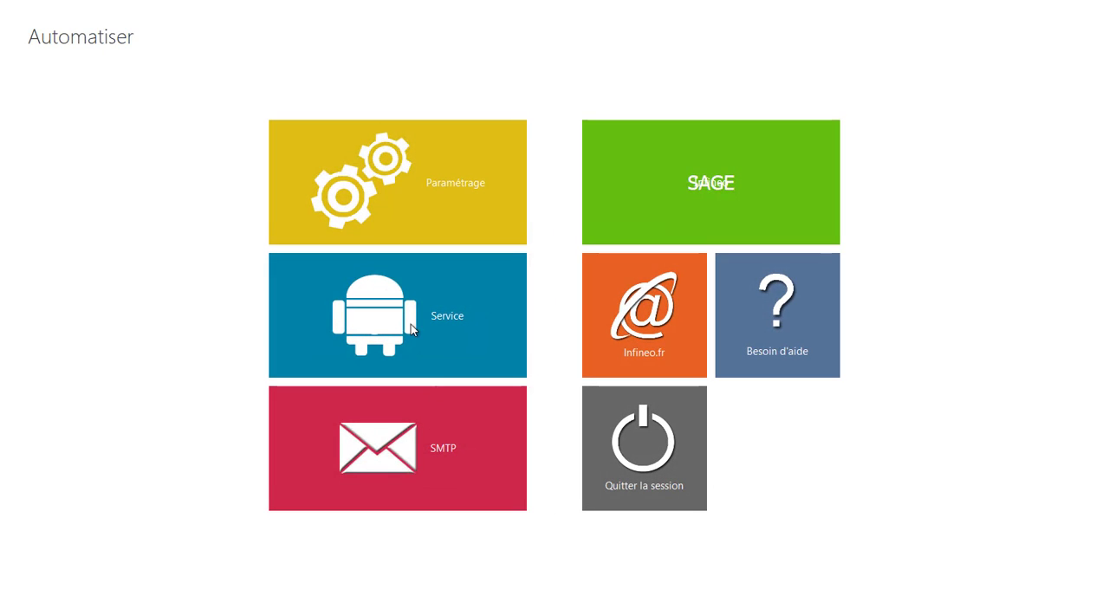
# Step: Open the Diffusion Agence action of the Reporting group and open the settings of its Calcul XL step
pyautogui.click(460, 180)
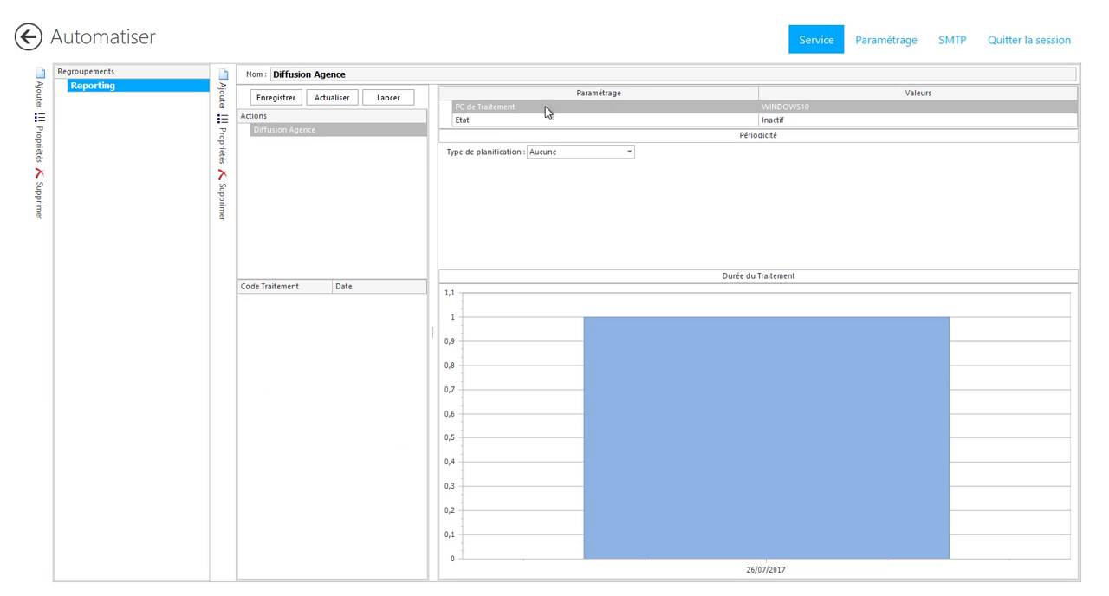
pyautogui.click(278, 132)
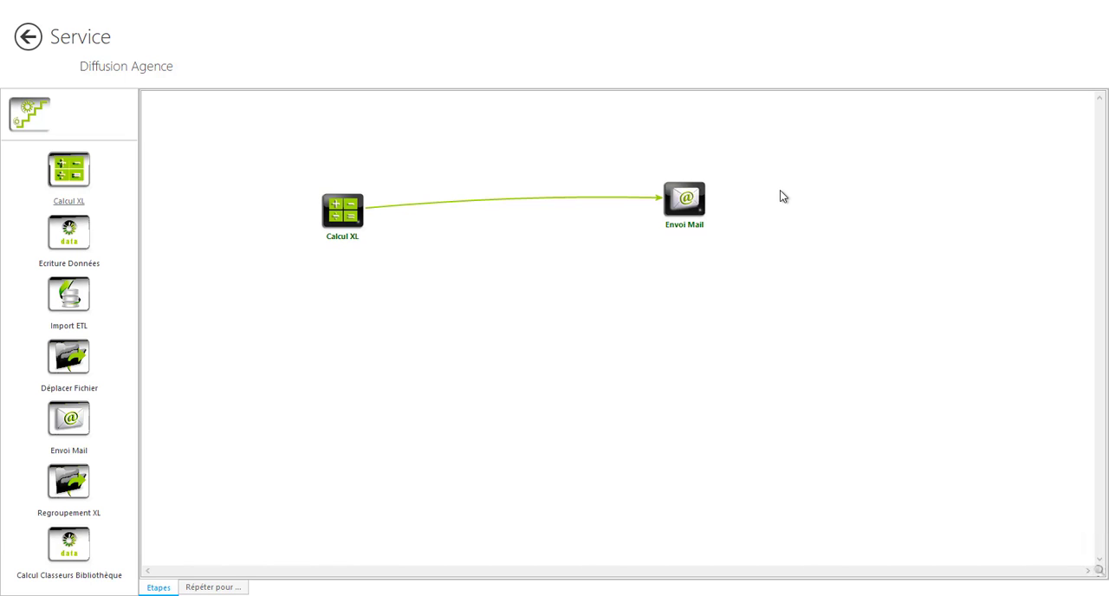
pyautogui.click(344, 222)
pyautogui.doubleClick(344, 222)
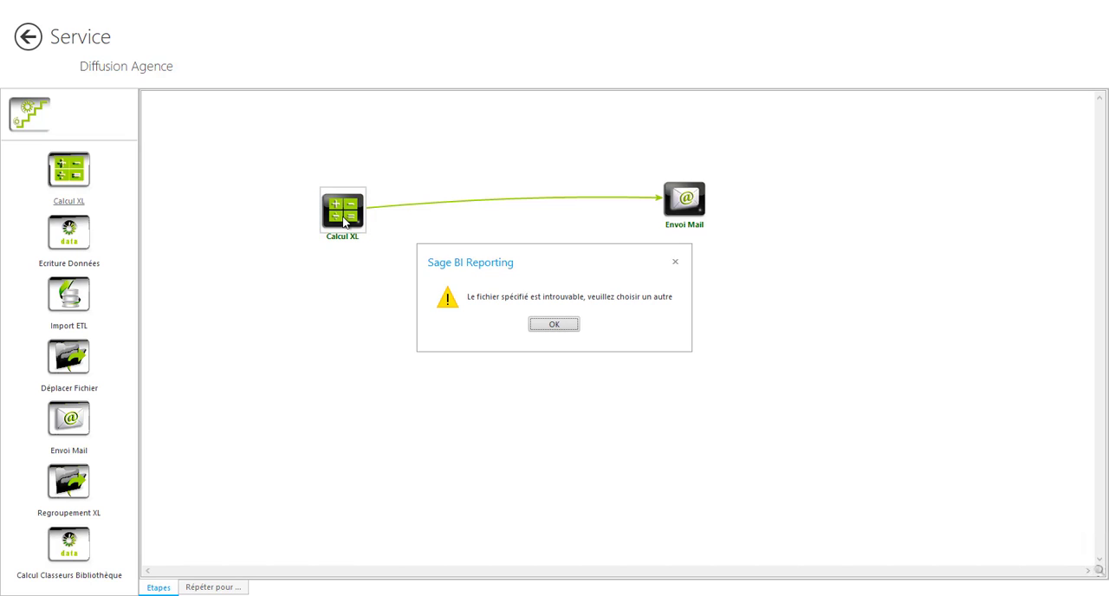
pyautogui.click(554, 326)
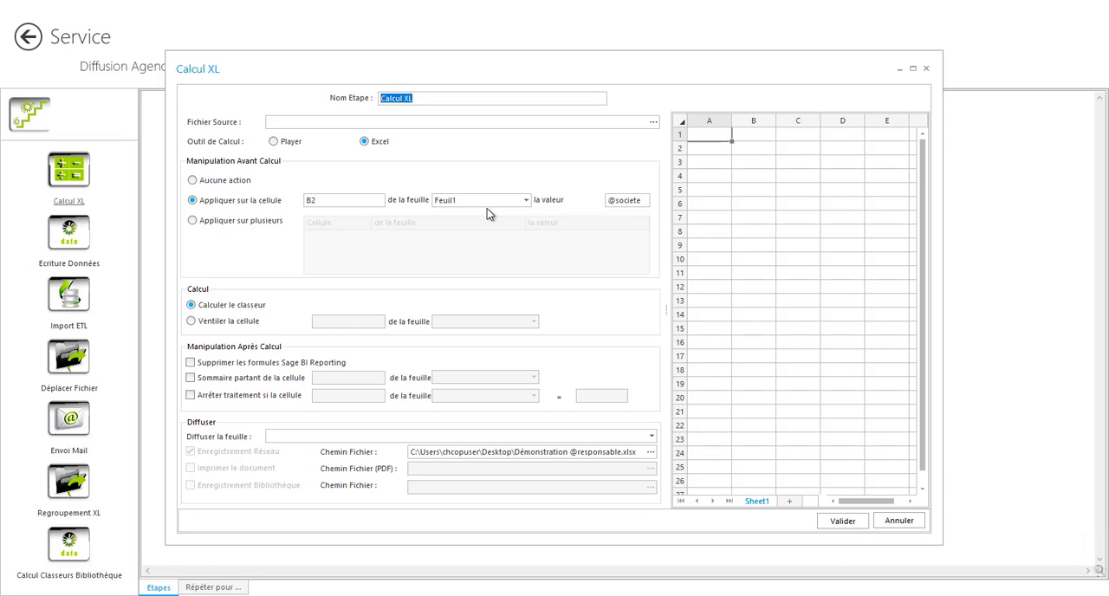
pyautogui.click(750, 166)
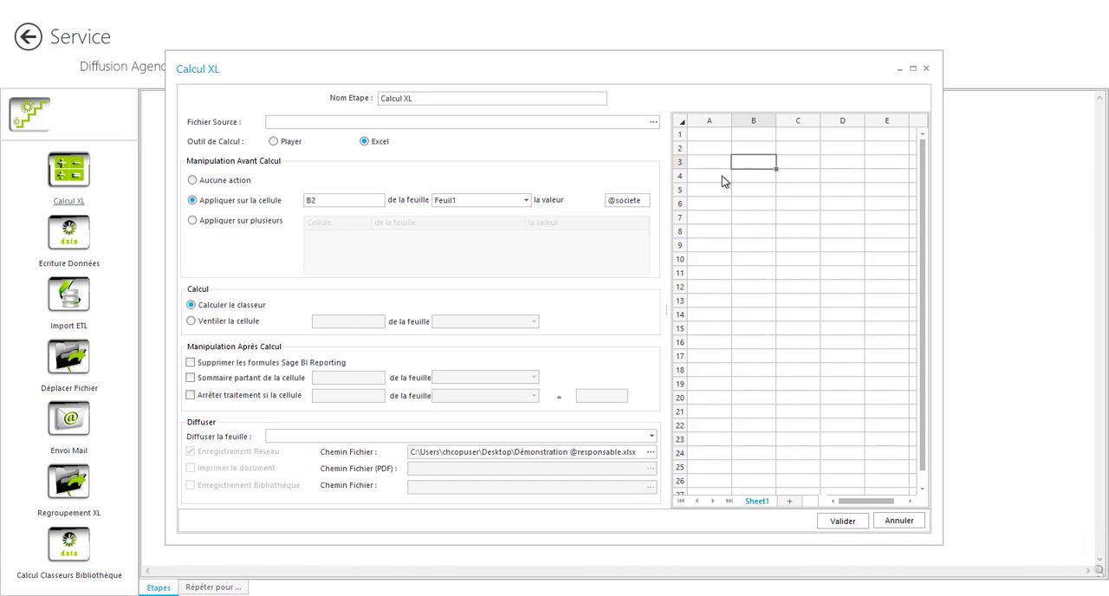
pyautogui.click(742, 181)
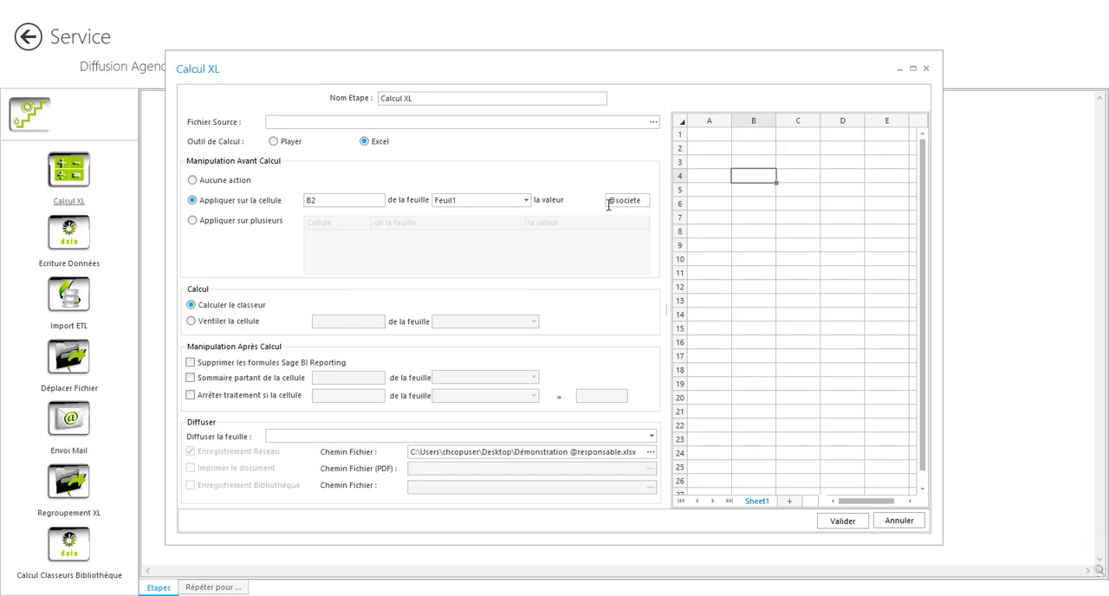
pyautogui.moveTo(627, 199); pyautogui.dragTo(606, 199)
pyautogui.click(898, 520)
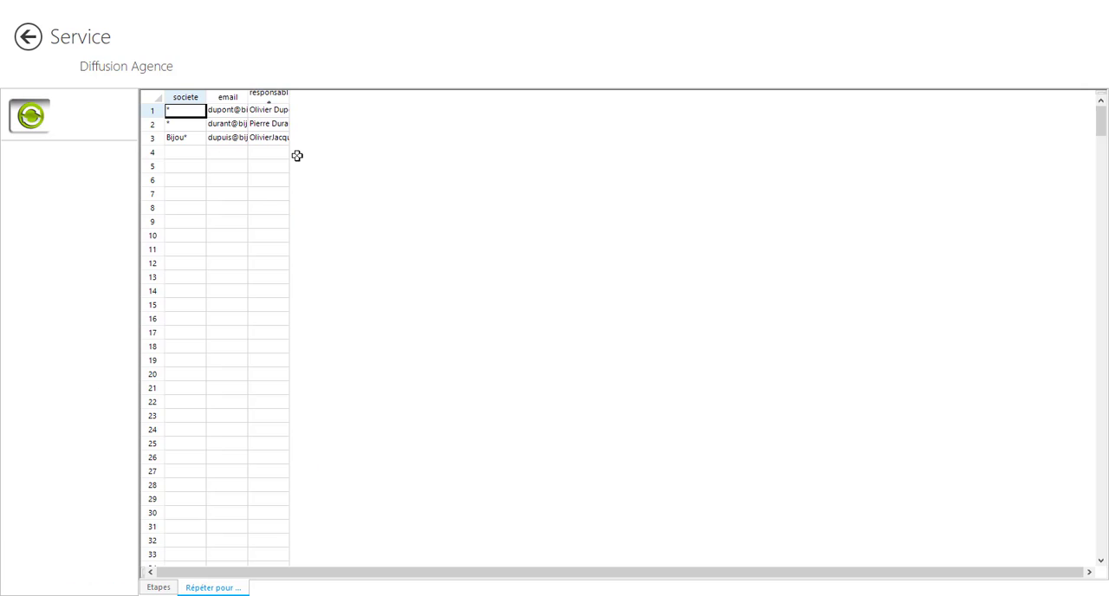
# Step: Widen the responsable and email columns in the Répéter pour list, and examine the column options and recipient entries
pyautogui.moveTo(287, 97); pyautogui.dragTo(669, 136)
pyautogui.moveTo(246, 97); pyautogui.dragTo(389, 108)
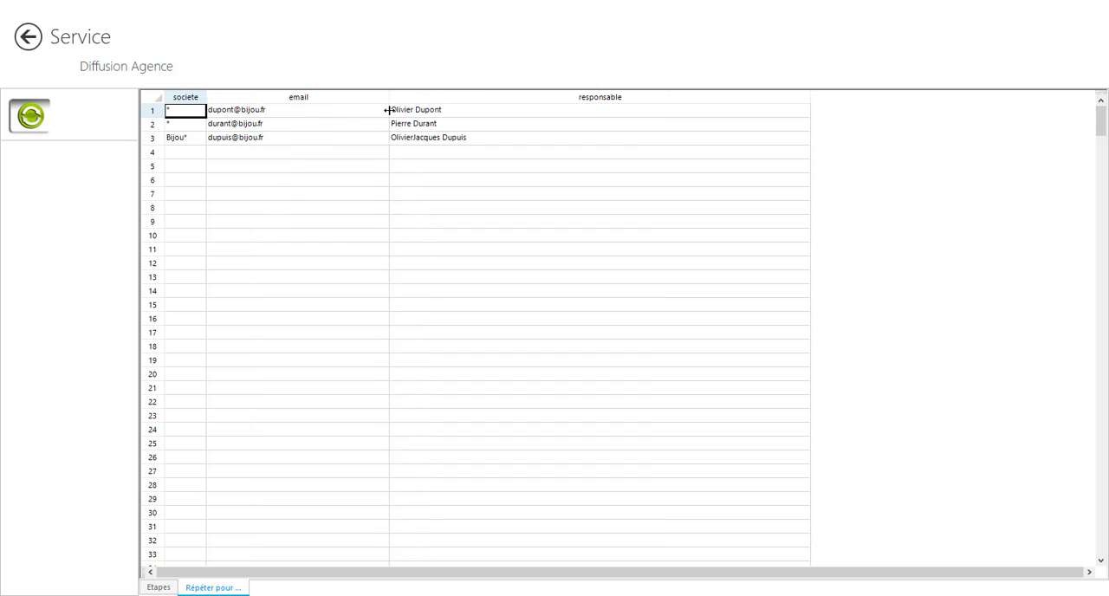
pyautogui.rightClick(659, 113)
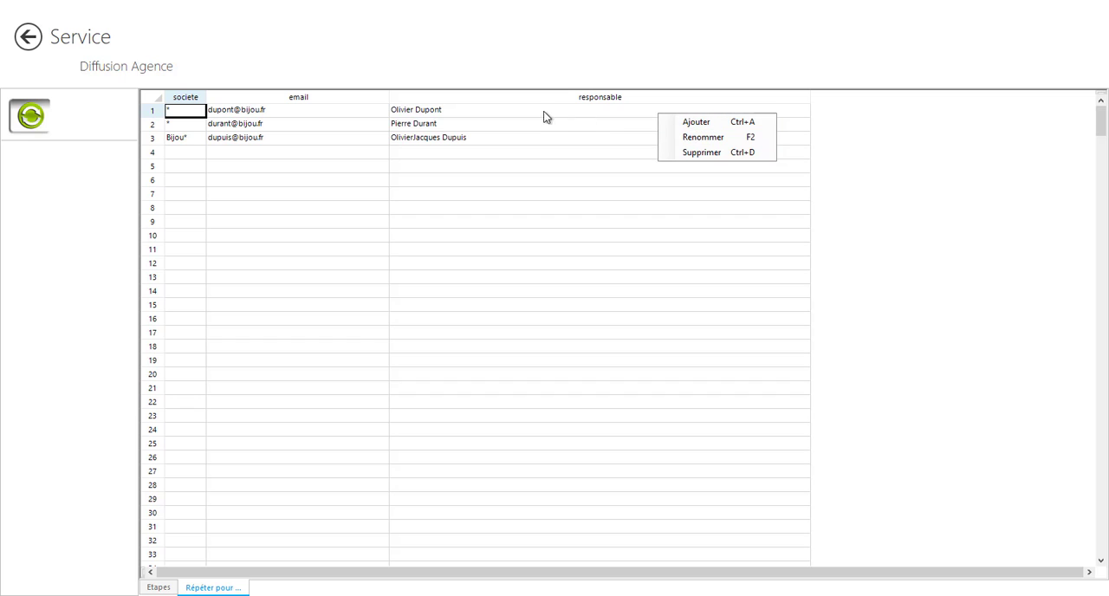
pyautogui.click(897, 177)
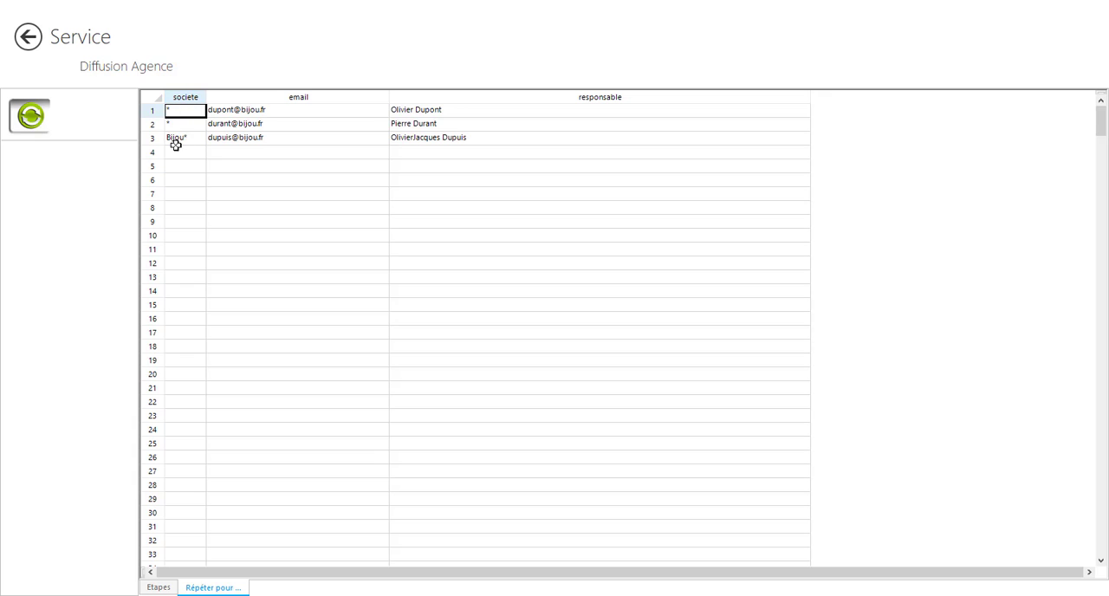
pyautogui.click(216, 112)
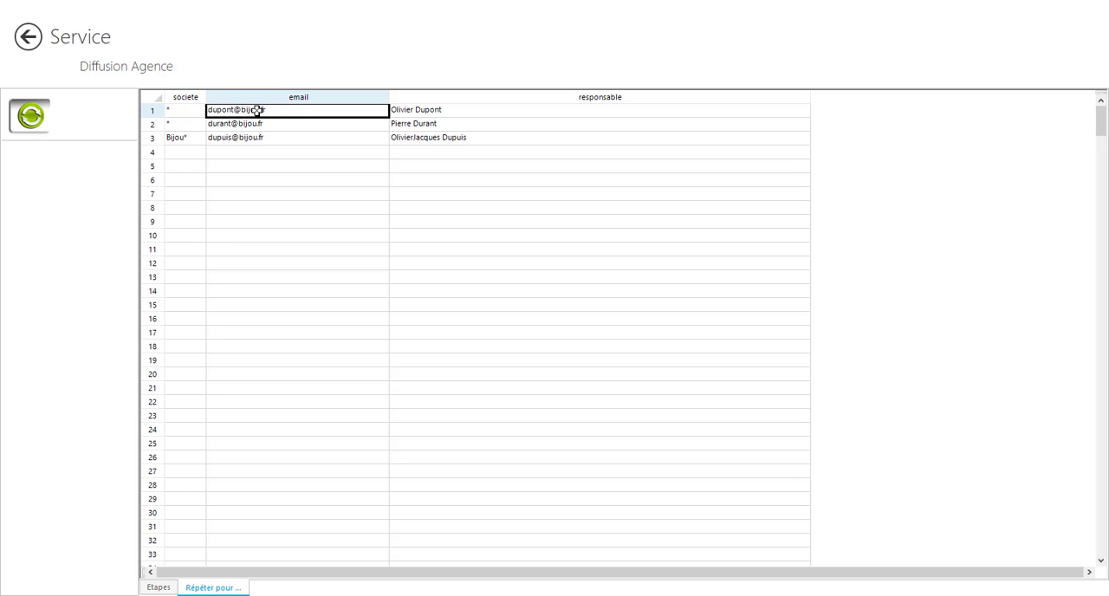
pyautogui.click(427, 110)
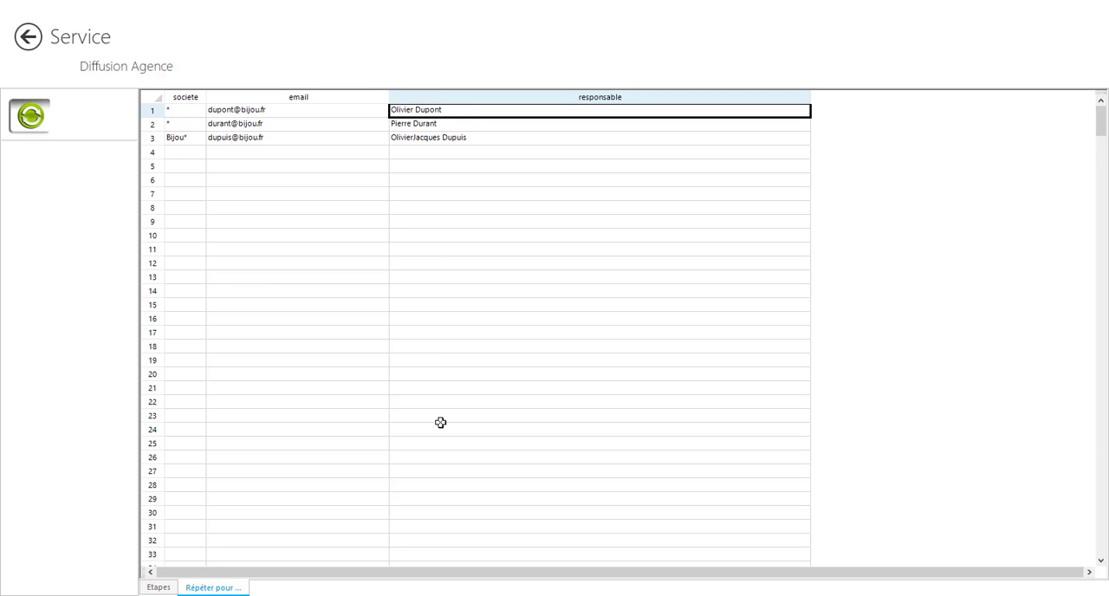
pyautogui.click(158, 587)
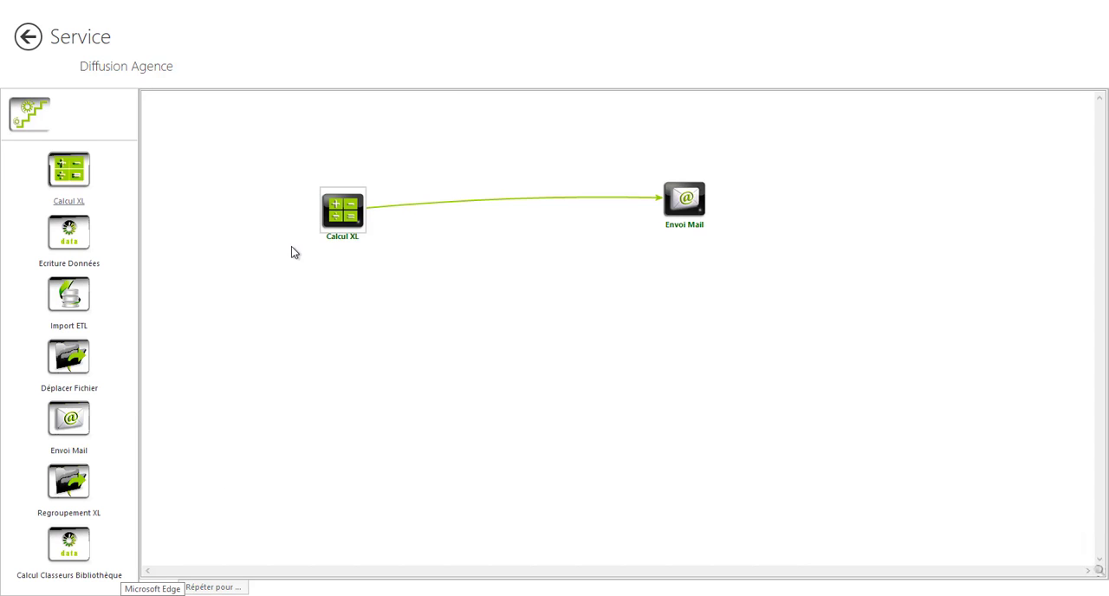
pyautogui.doubleClick(345, 215)
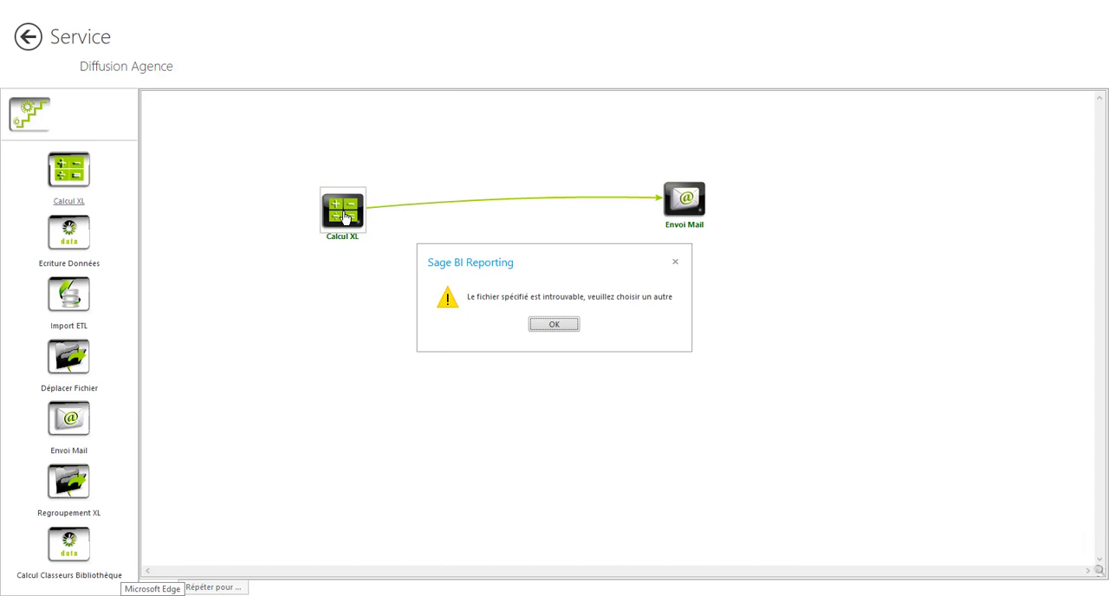
pyautogui.click(562, 325)
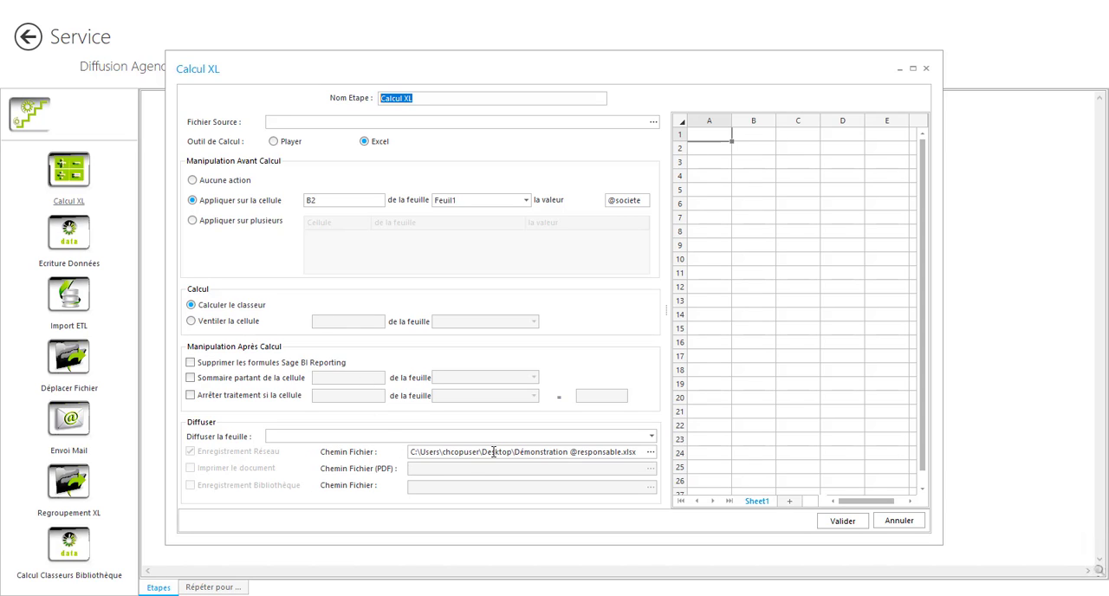
pyautogui.moveTo(513, 452); pyautogui.dragTo(566, 453)
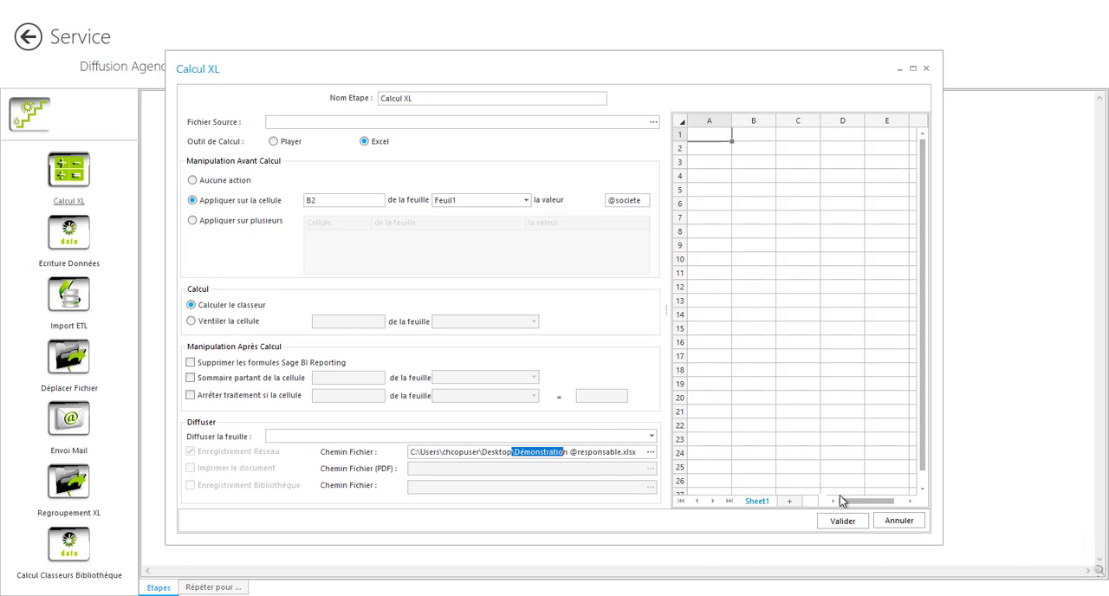
pyautogui.click(890, 522)
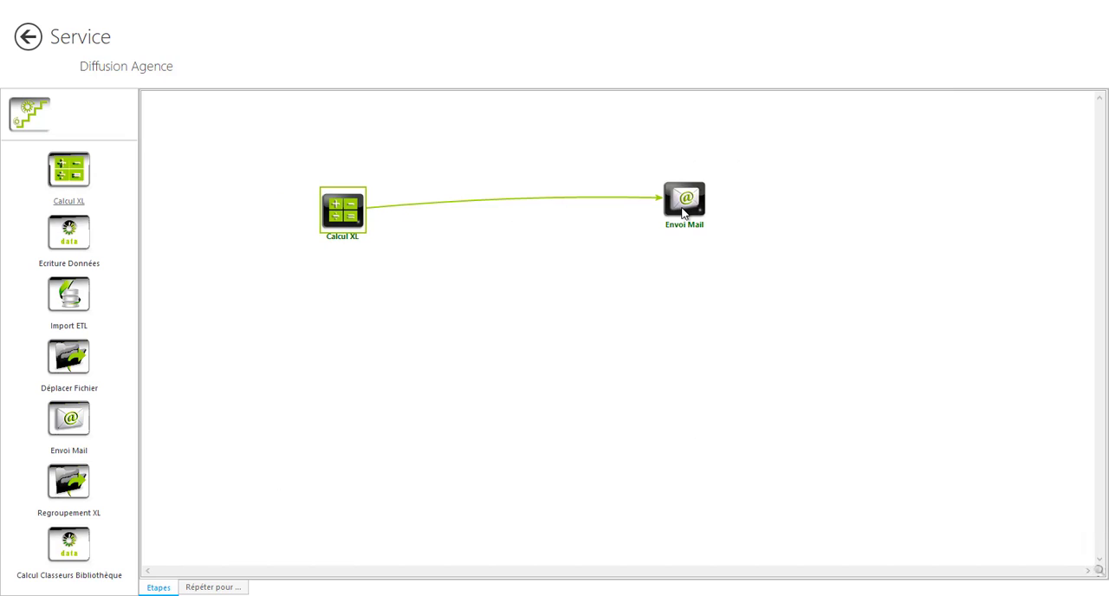
pyautogui.click(684, 208)
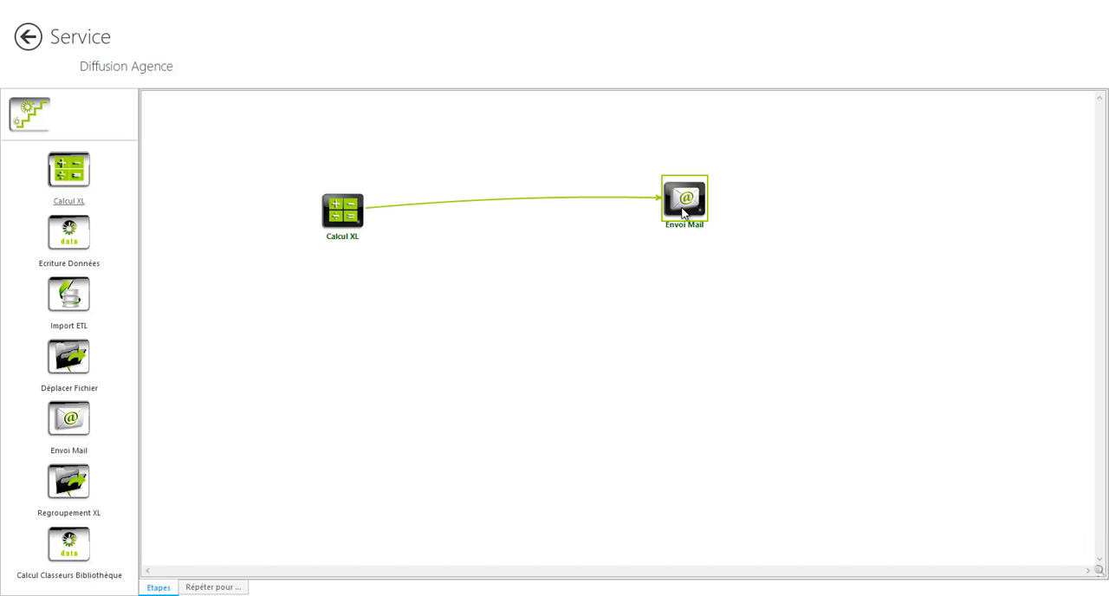
pyautogui.doubleClick(683, 210)
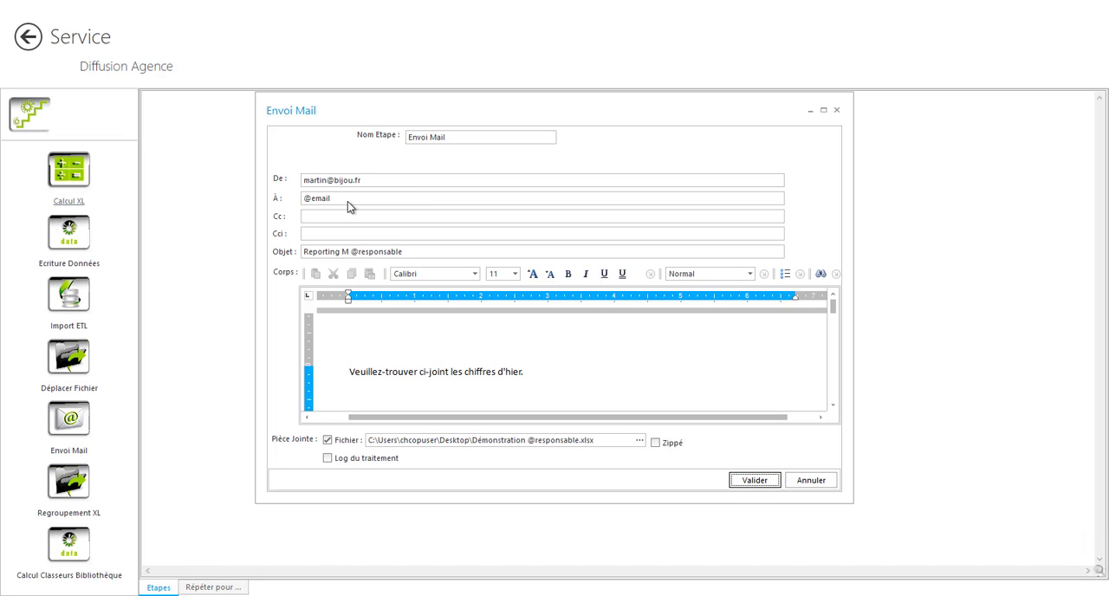
pyautogui.moveTo(334, 200); pyautogui.dragTo(305, 199)
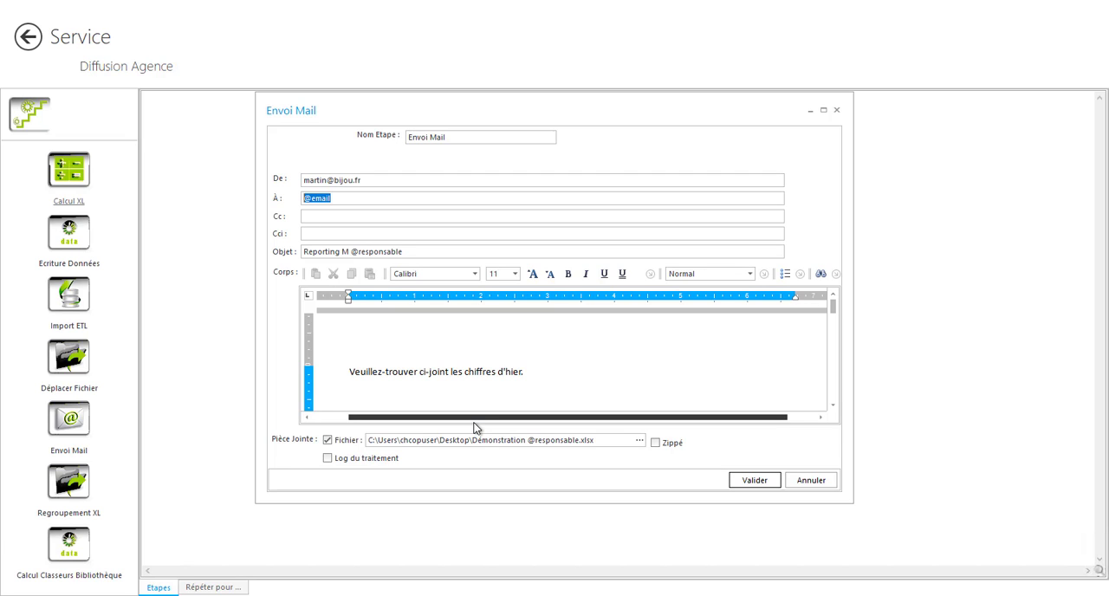
pyautogui.click(761, 484)
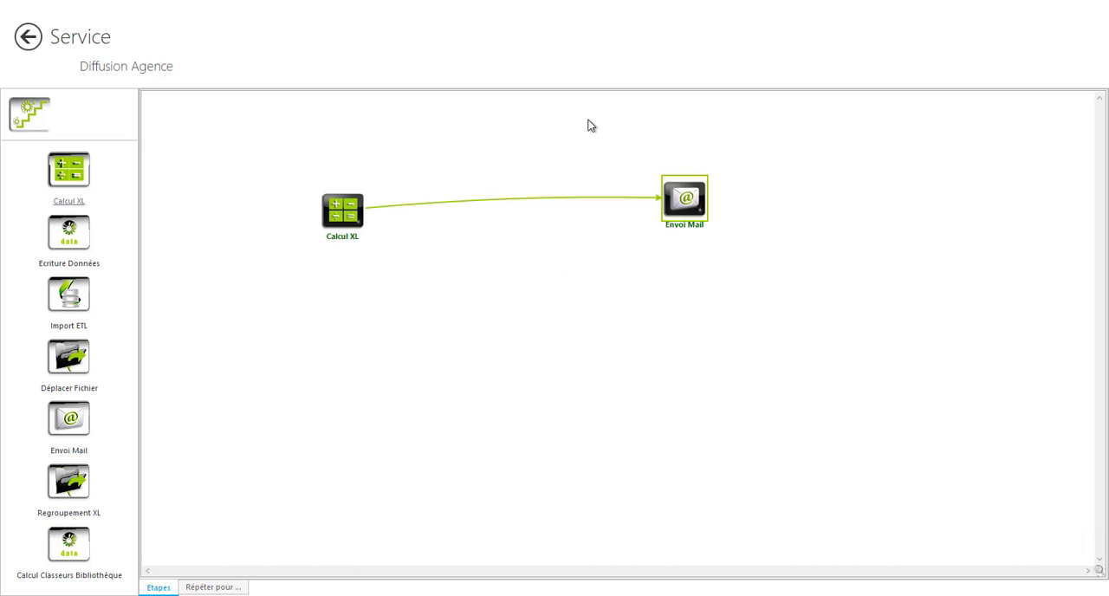
pyautogui.click(35, 43)
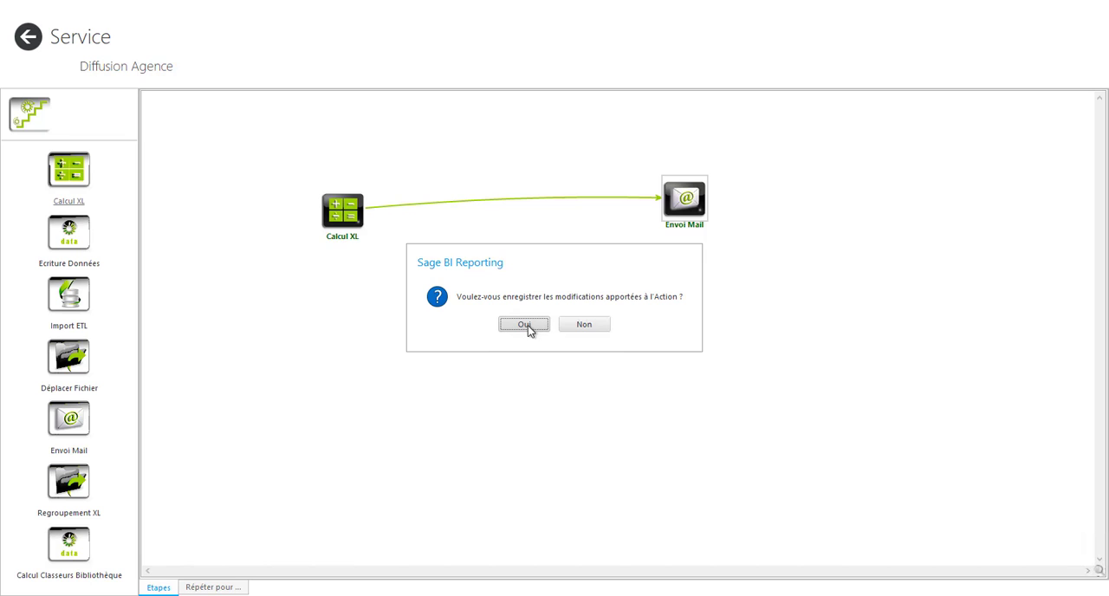
pyautogui.click(581, 325)
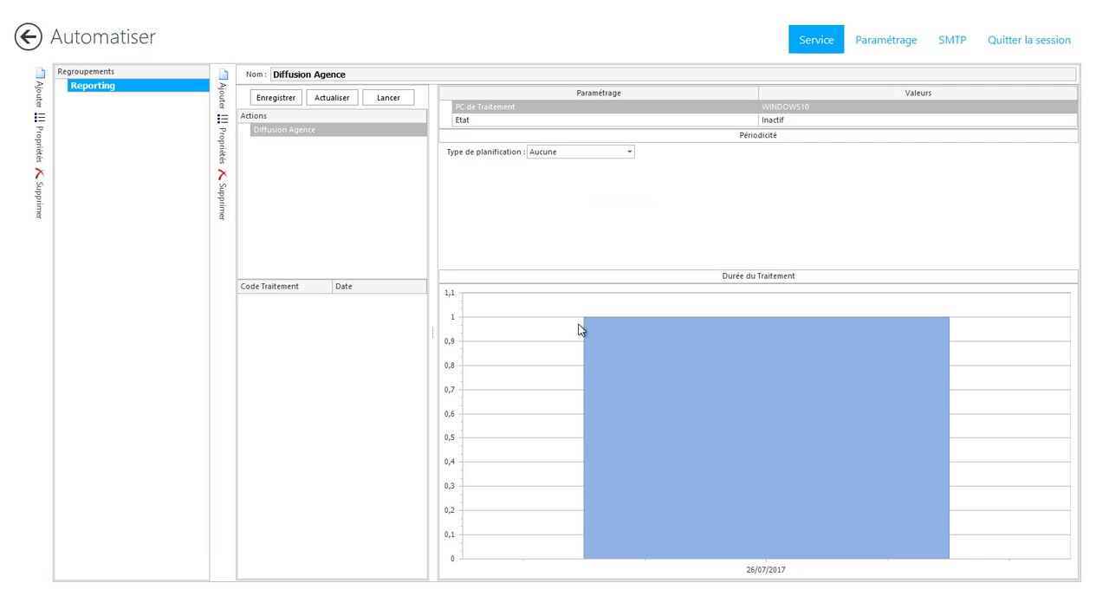
# Step: Set the Diffusion Agence action's planning type to Journalière, and quit the Automate session
pyautogui.click(631, 154)
pyautogui.click(628, 173)
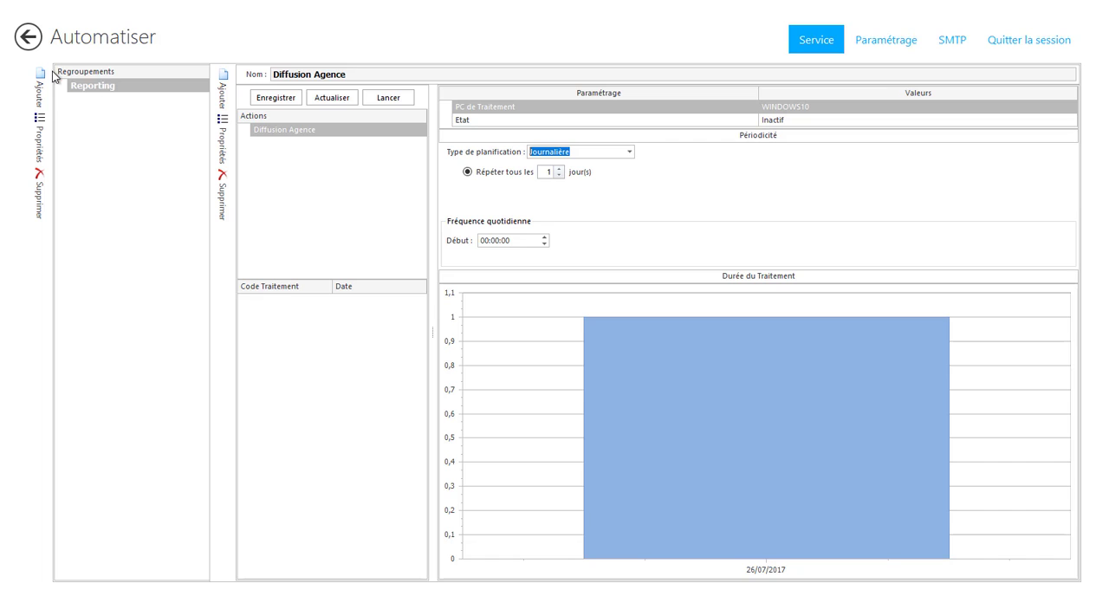
pyautogui.click(29, 38)
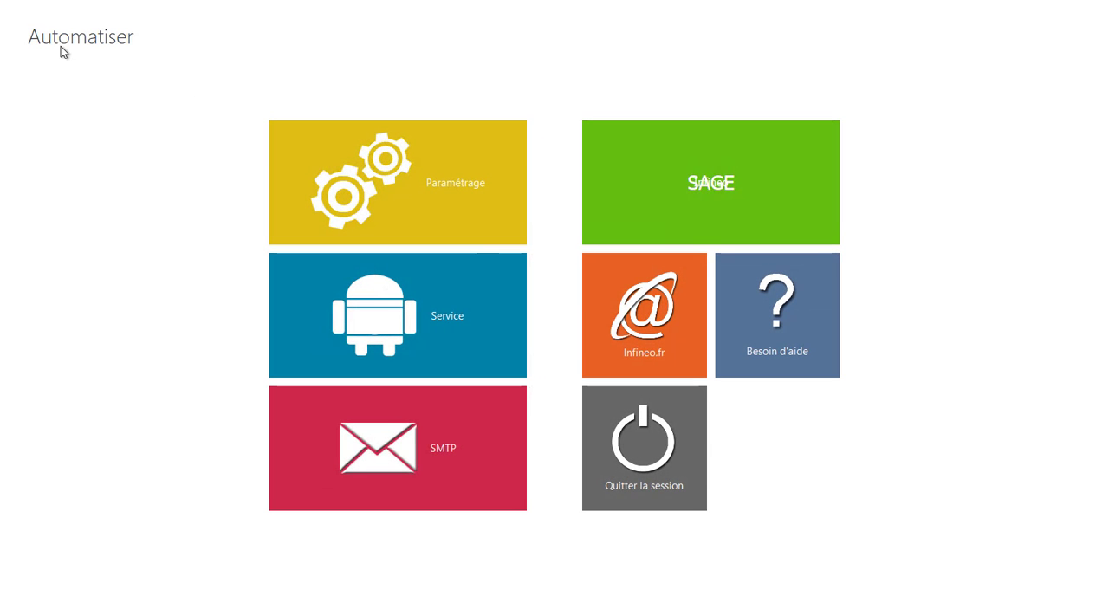
pyautogui.click(646, 458)
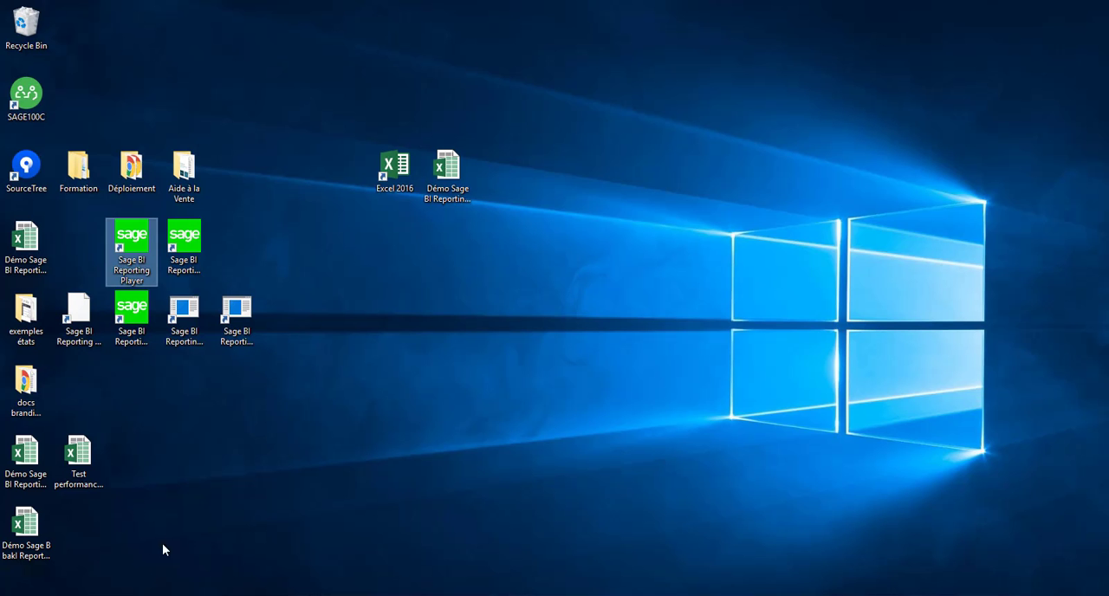